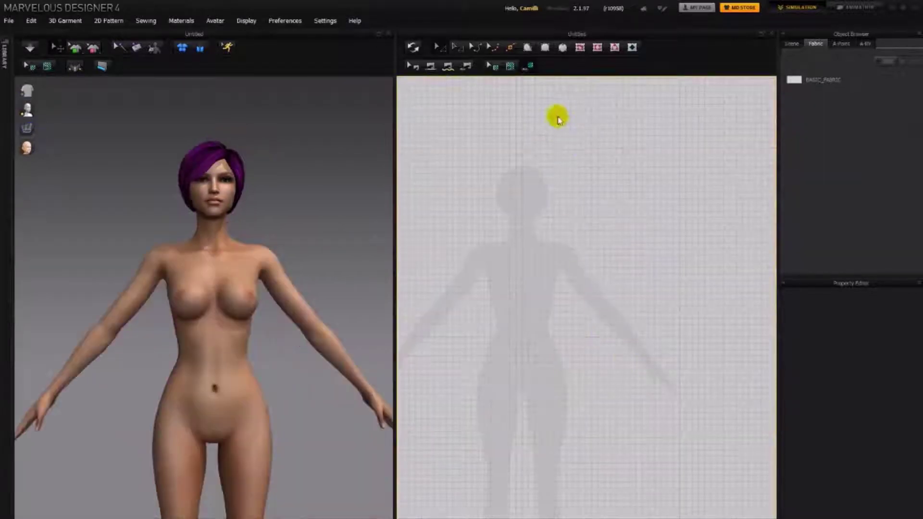
Draw a rectangular pattern about 197 by 552.5 mm over one half of the avatar silhouette's torso, ending at its center line
scroll(550, 48, up, 1)
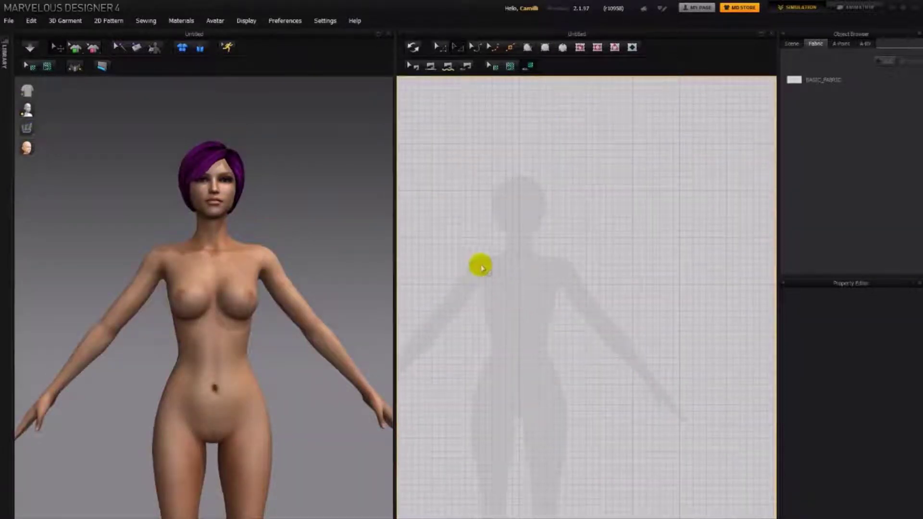
key(s)
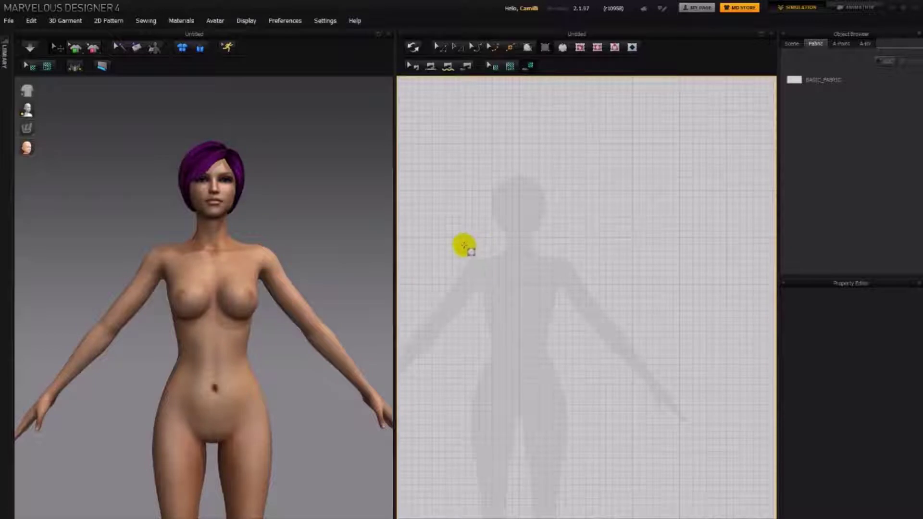
drag(474, 280, 519, 392)
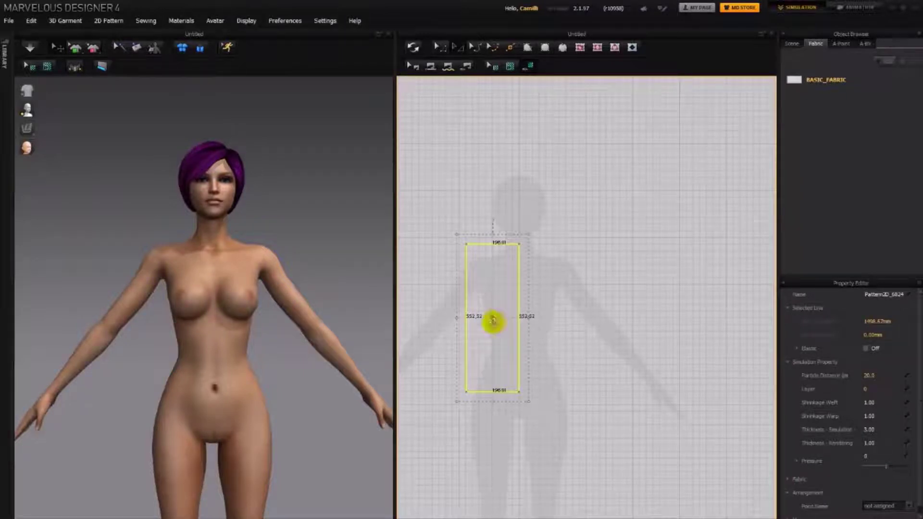
Place a linked symmetric copy of the rectangle beside it, across the avatar's center line
right_click(534, 296)
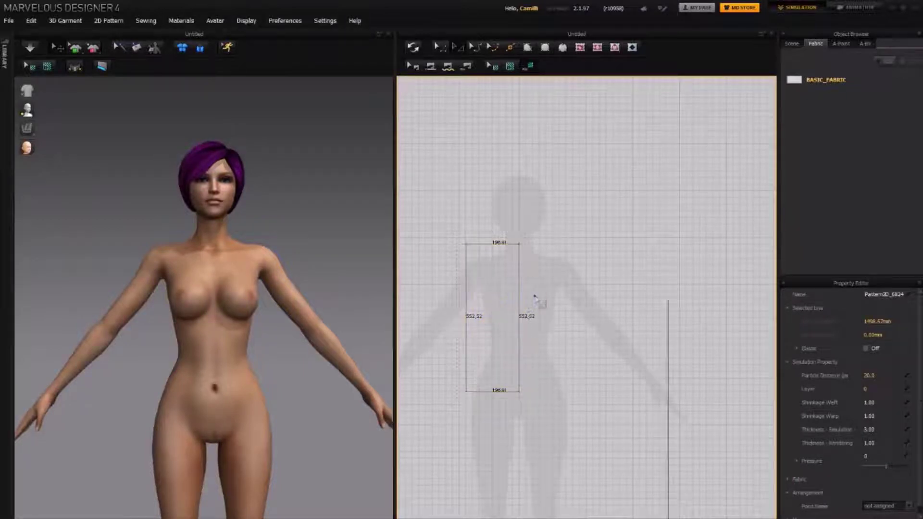
click(562, 333)
click(552, 319)
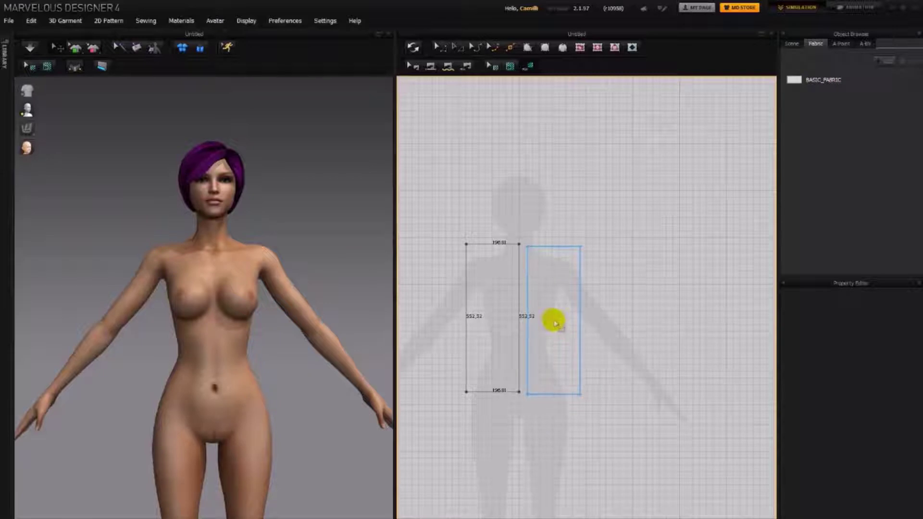
click(552, 320)
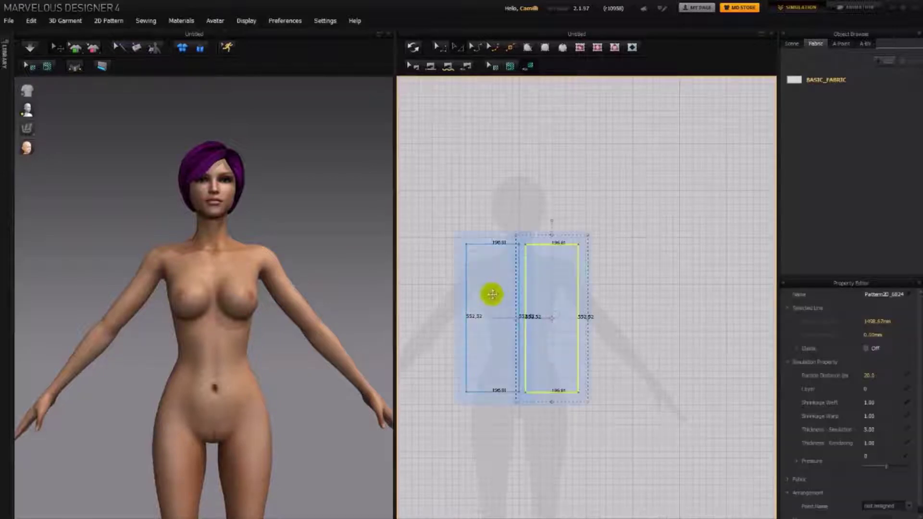
Split the outer edge about 204 mm below the top corner and add two points on the top edge about 27 and 49 mm from the center
key(x)
click(466, 299)
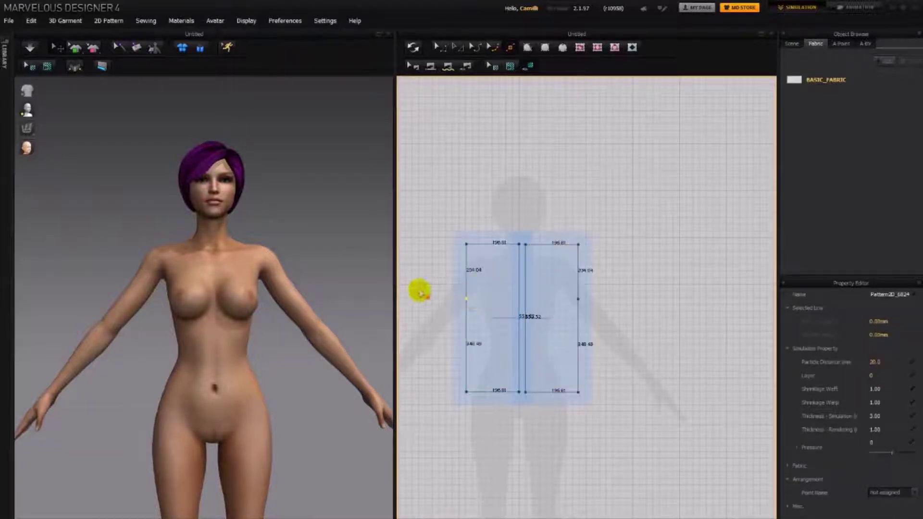
scroll(474, 255, up, 3)
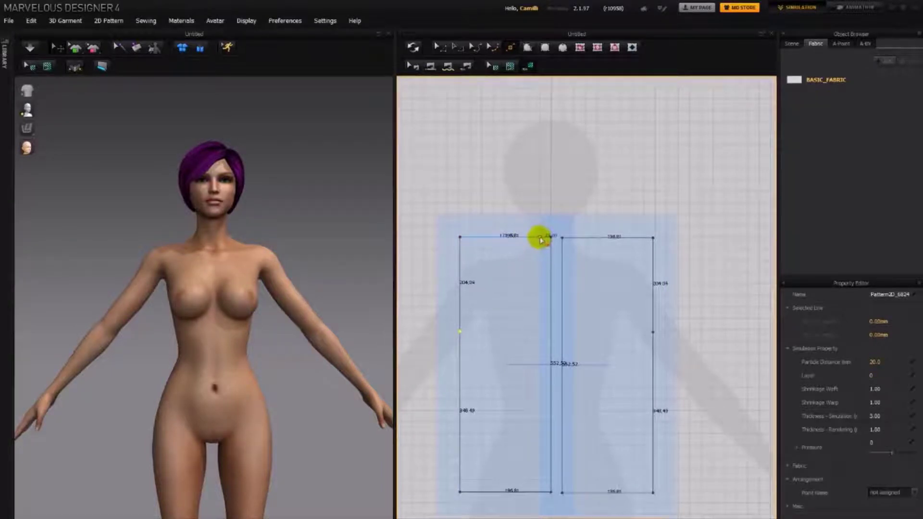
click(538, 237)
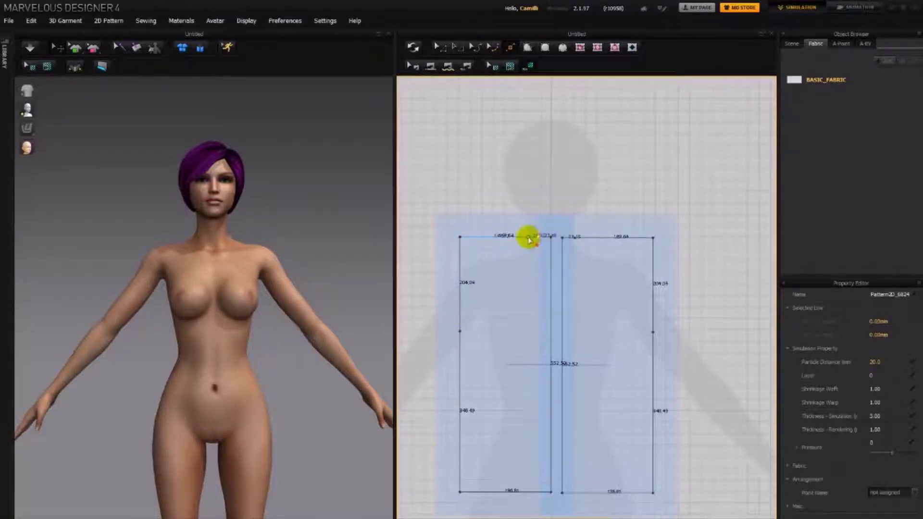
scroll(550, 256, up, 2)
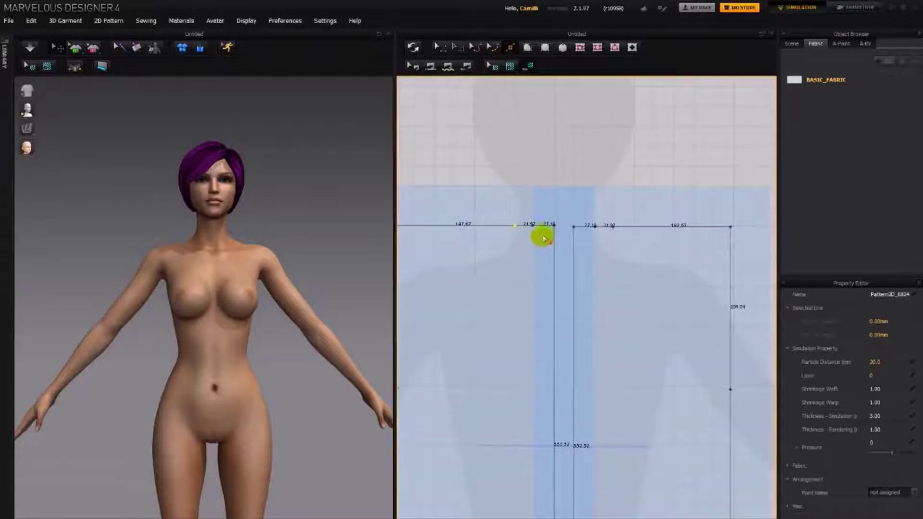
middle_drag(542, 240, 556, 213)
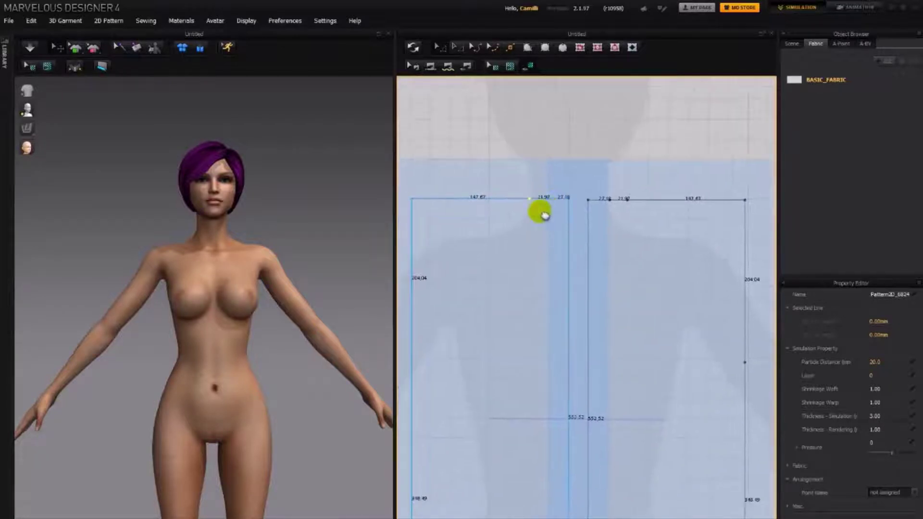
right_click(512, 197)
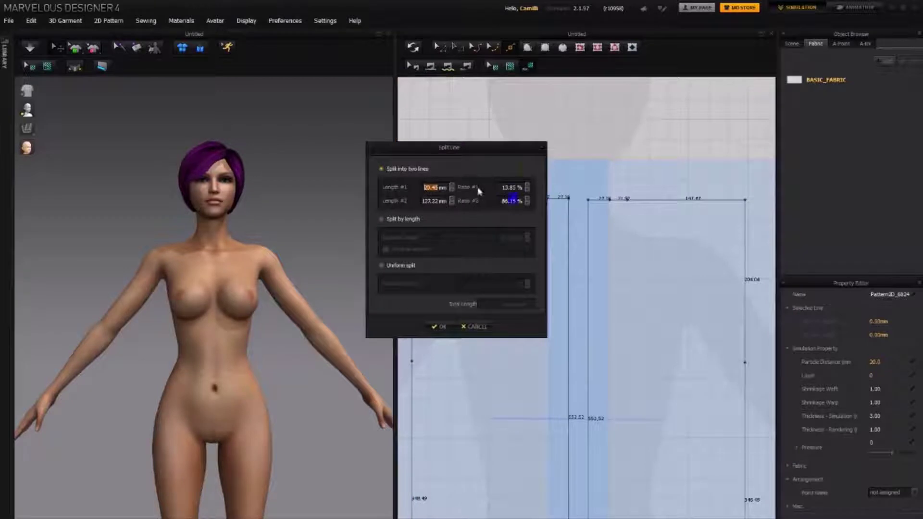
click(541, 145)
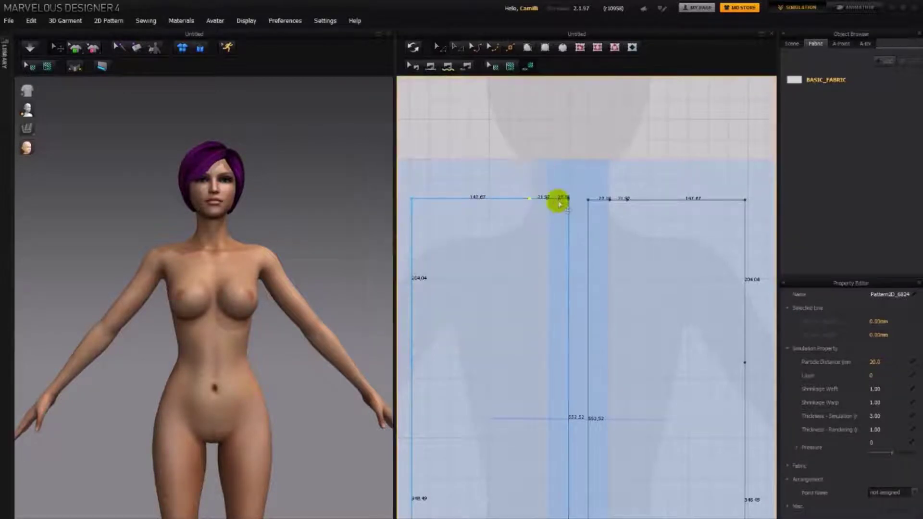
Shape the front neckline by lowering the innermost top segment to a center edge of about 457.5 mm and widening the opening to 117.67 mm shoulders
click(559, 198)
drag(560, 203, 558, 276)
scroll(553, 295, down, 4)
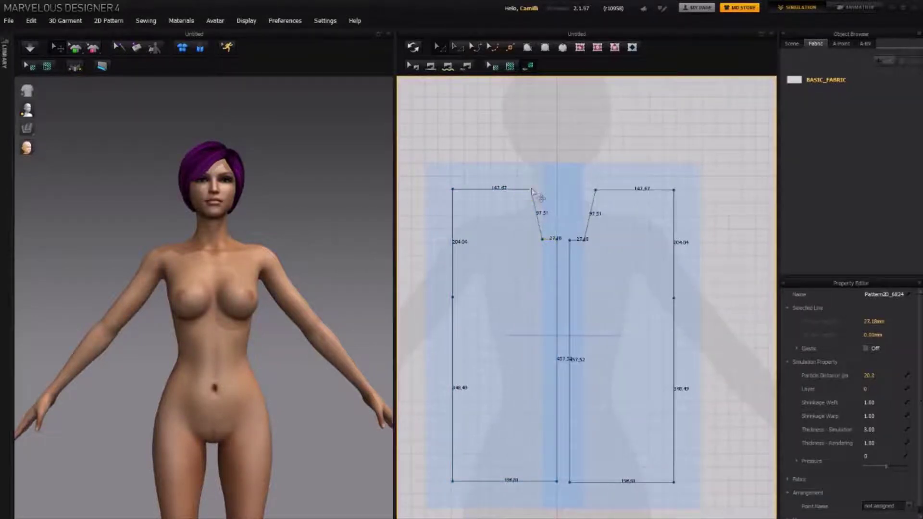
drag(532, 191, 515, 189)
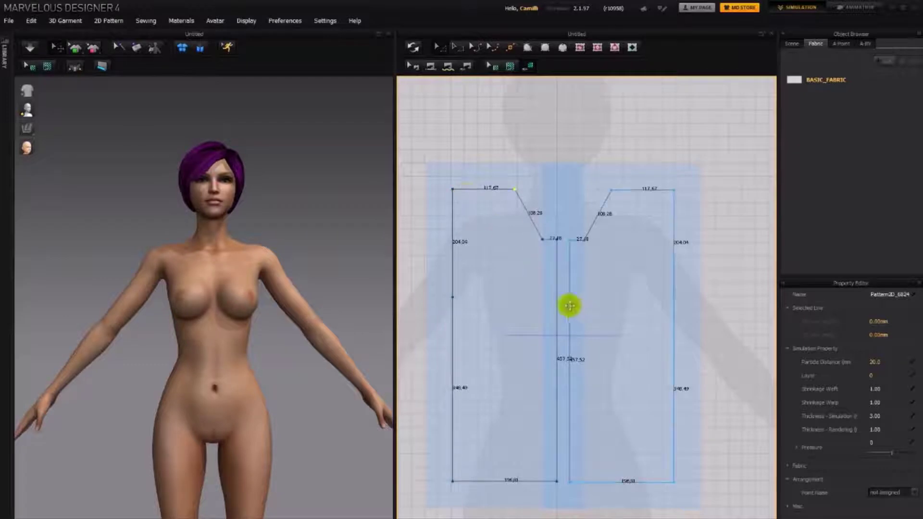
scroll(387, 267, down, 1)
Synchronize the patterns to the 3D garment view and align the mirrored front panel beside the other one in front of the avatar
click(412, 47)
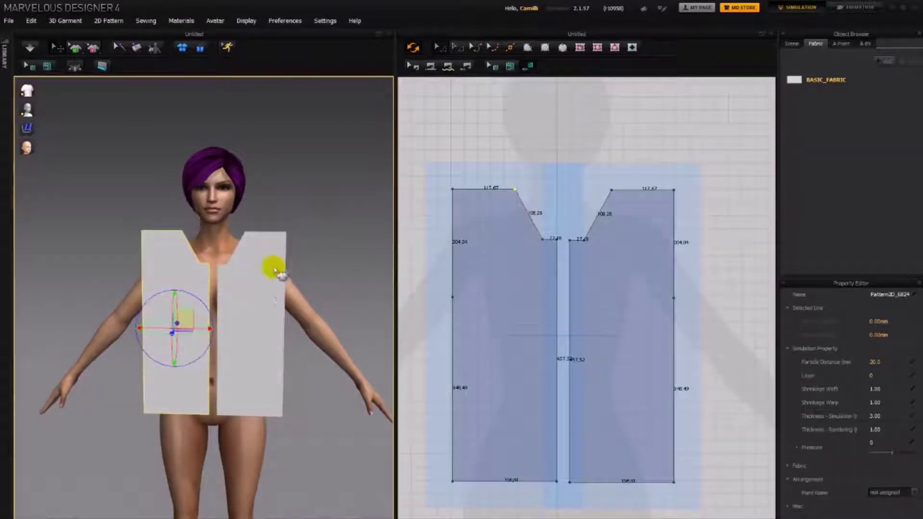
mouse_move(261, 241)
mouse_down()
mouse_move(238, 268)
mouse_move(257, 257)
mouse_up()
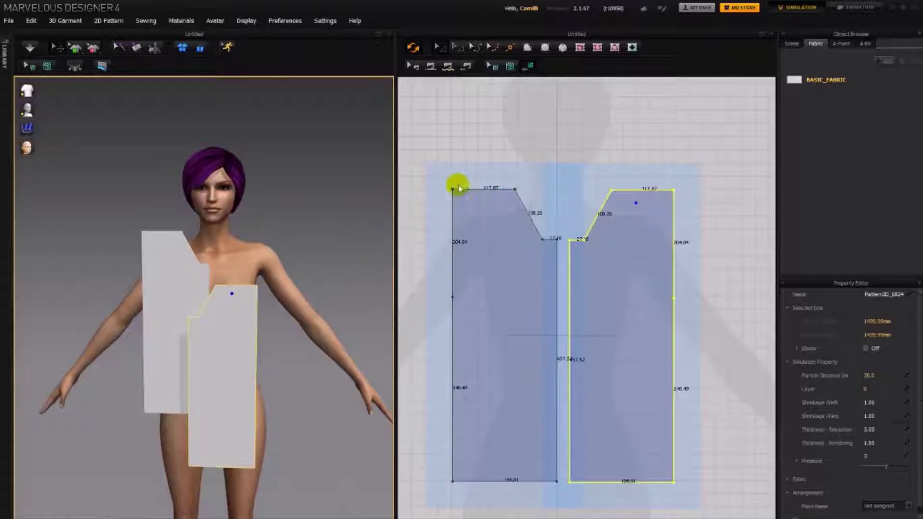
drag(243, 299, 283, 230)
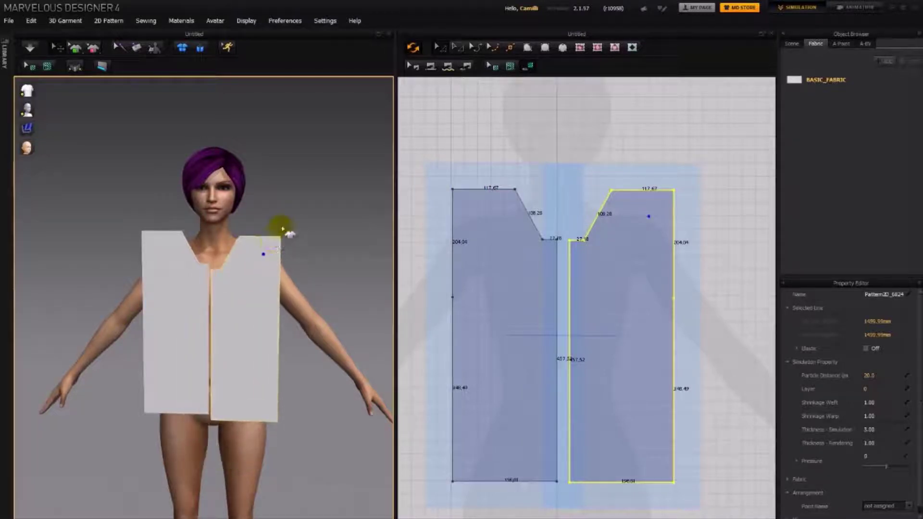
drag(260, 269, 254, 317)
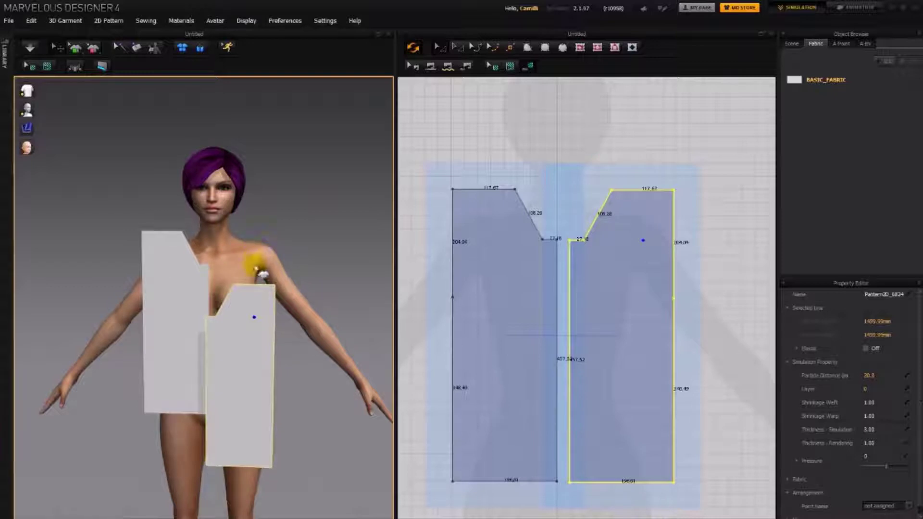
drag(250, 304, 252, 253)
Move the outer shoulder point inward to make the shoulder edge 102.67 mm long
click(441, 181)
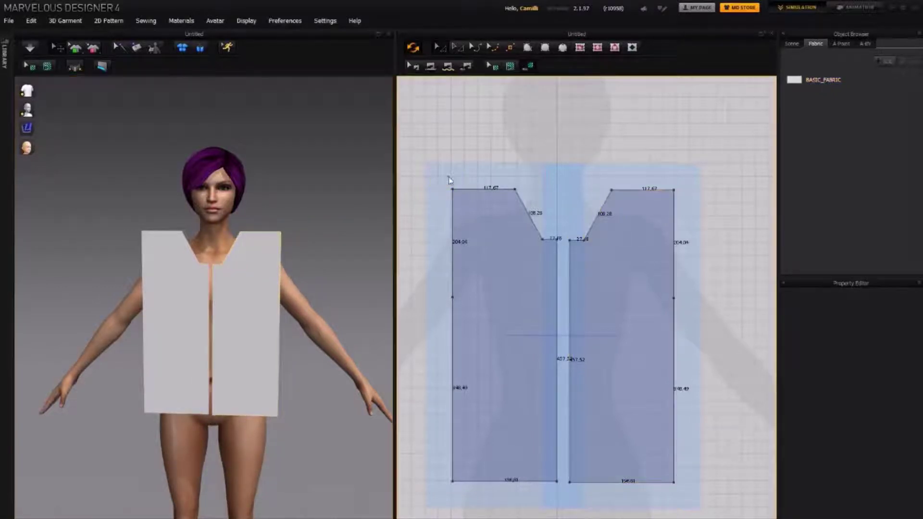
drag(453, 191, 460, 190)
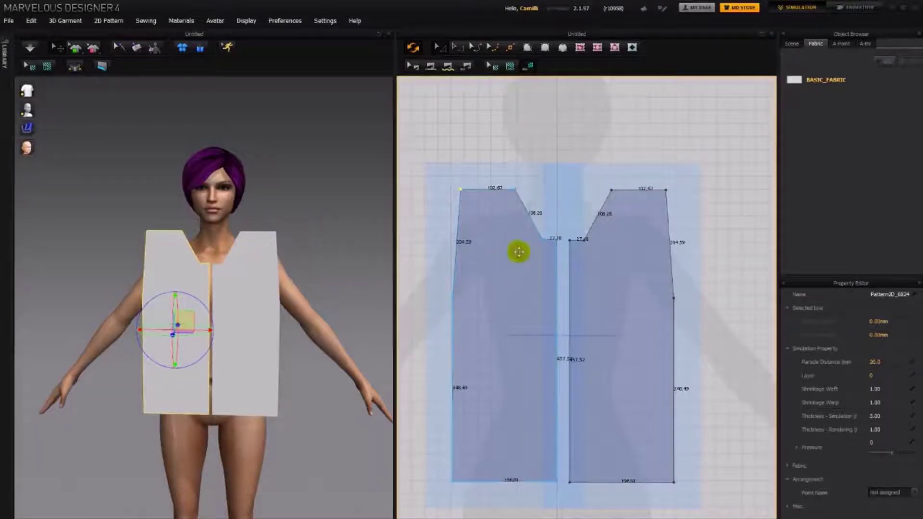
Duplicate both front panels and place the copies beside the originals in the pattern layout as back panels
scroll(511, 313, down, 2)
click(512, 310)
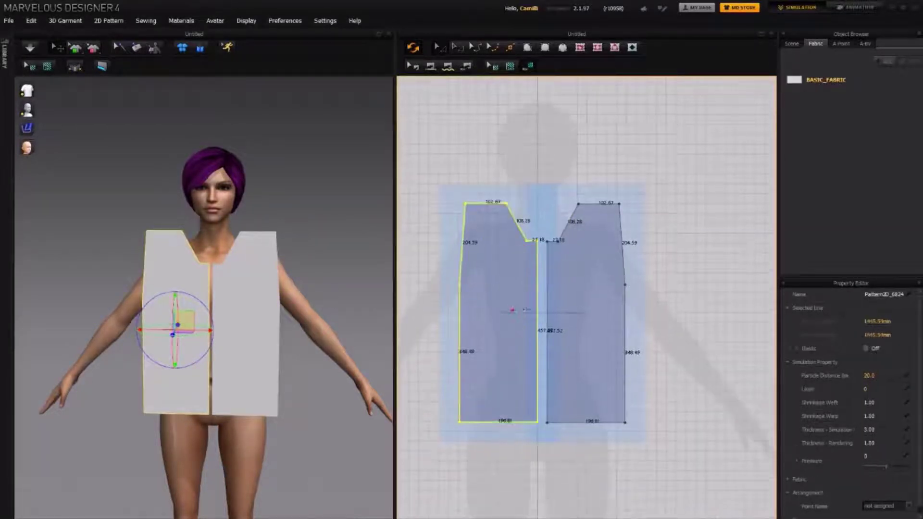
shift+click(577, 310)
middle_drag(577, 311, 544, 301)
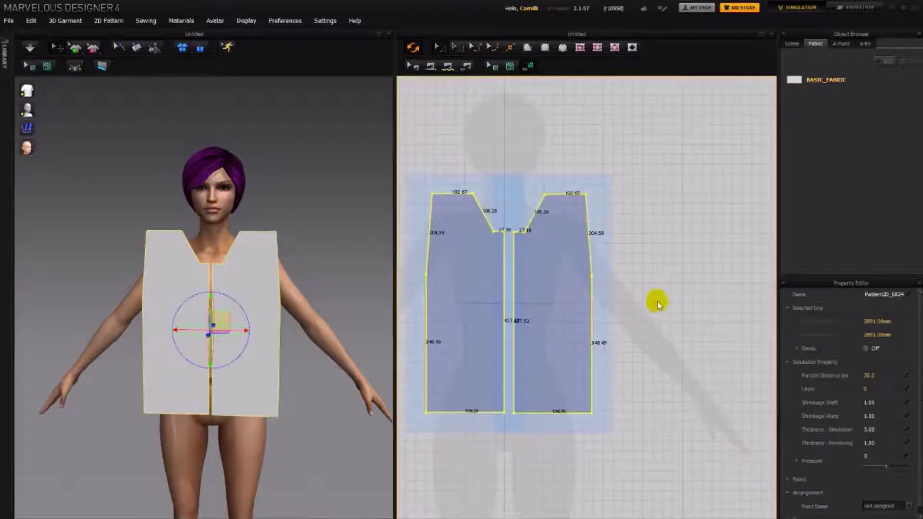
key(ctrl+v)
click(696, 305)
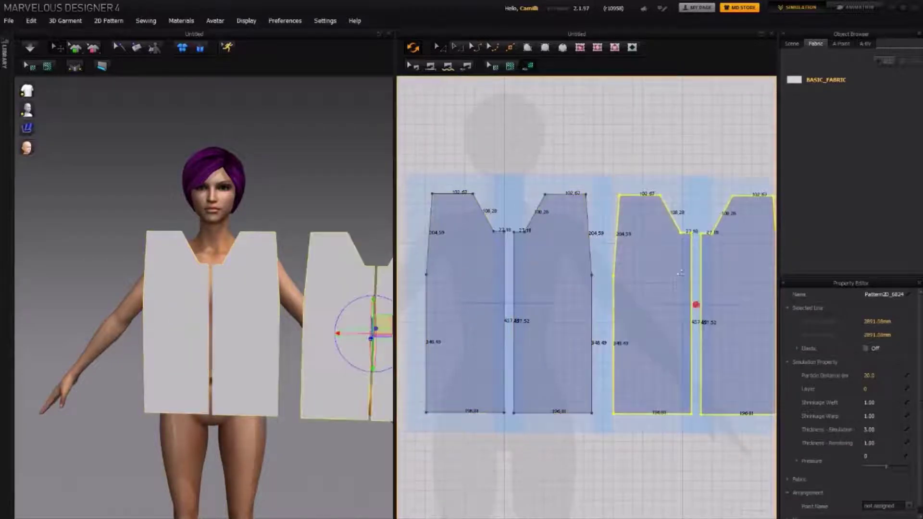
middle_drag(307, 271, 226, 291)
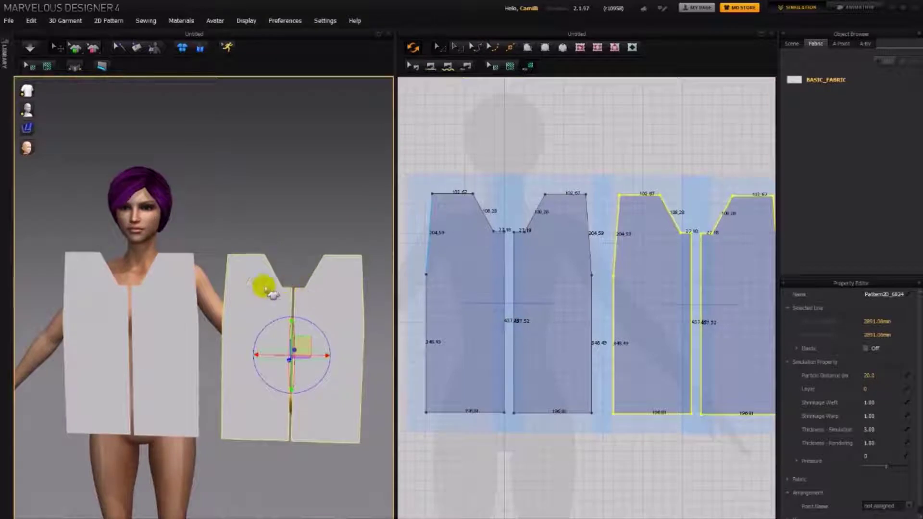
Delete the inner neckline point on the copied panels and raise their center corner to about shoulder height for a high back neck
click(680, 171)
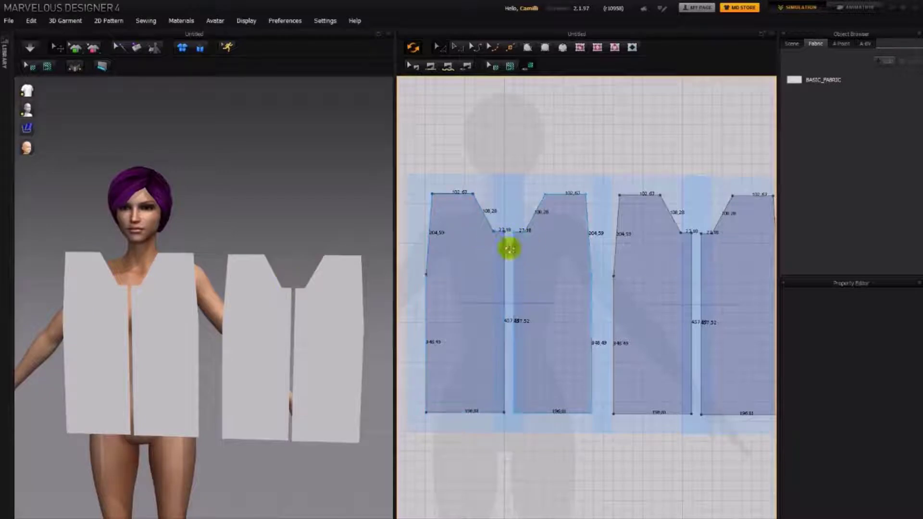
click(680, 233)
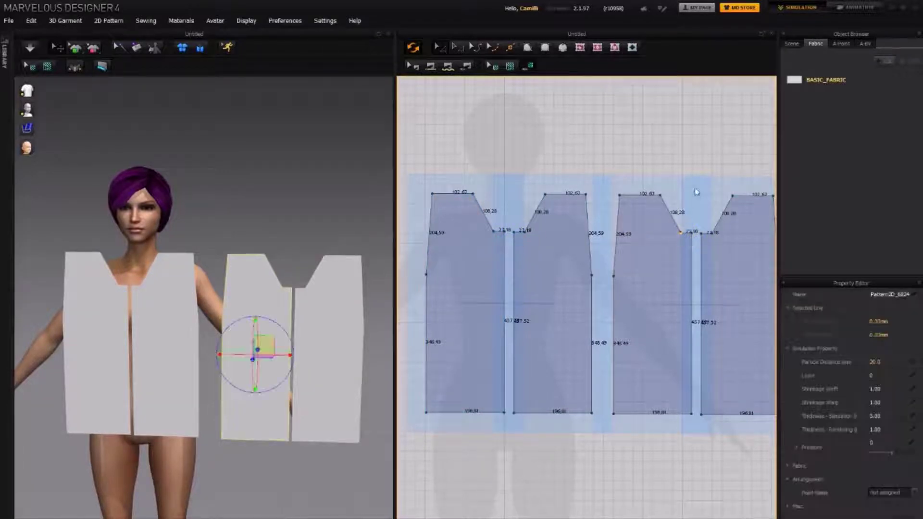
key(Delete)
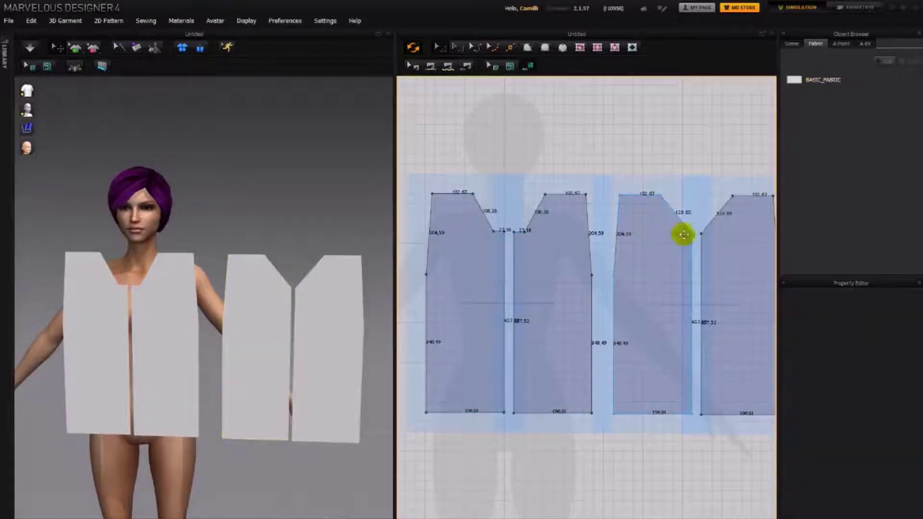
click(692, 236)
drag(692, 234, 691, 197)
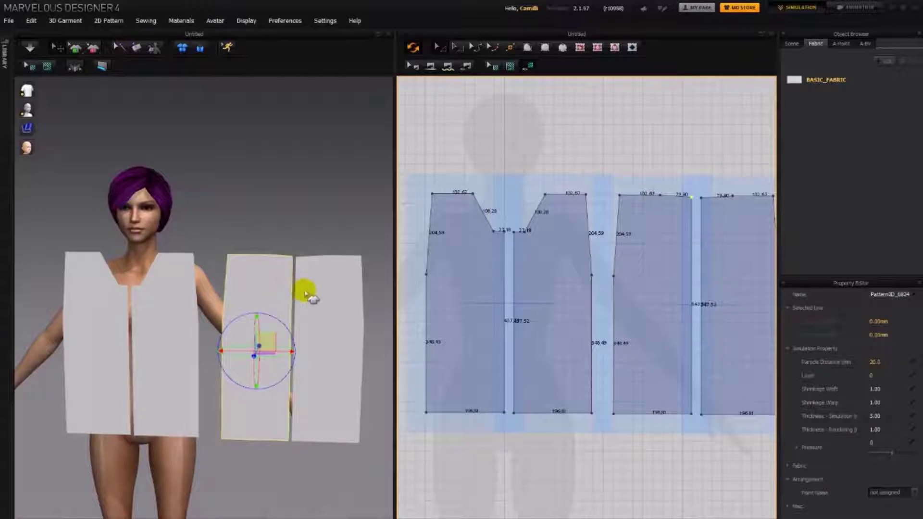
Move the back panels behind the avatar in 3D and flip them horizontally
click(303, 307)
right_drag(303, 309, 70, 161)
right_drag(73, 127, 93, 301)
drag(93, 302, 268, 288)
right_click(286, 286)
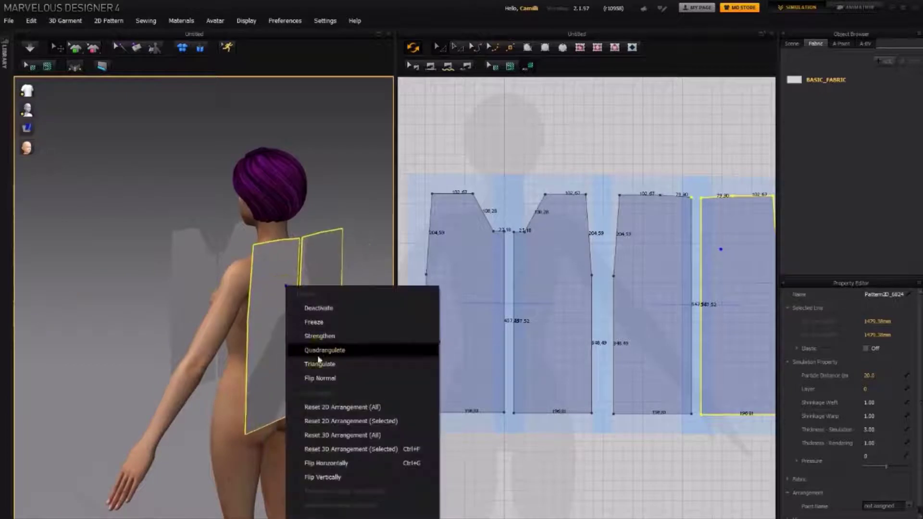
click(330, 462)
Sew the front panels to the back panels along both shoulder edges and along the 348.49 mm side edges below the armholes
right_drag(289, 392, 422, 377)
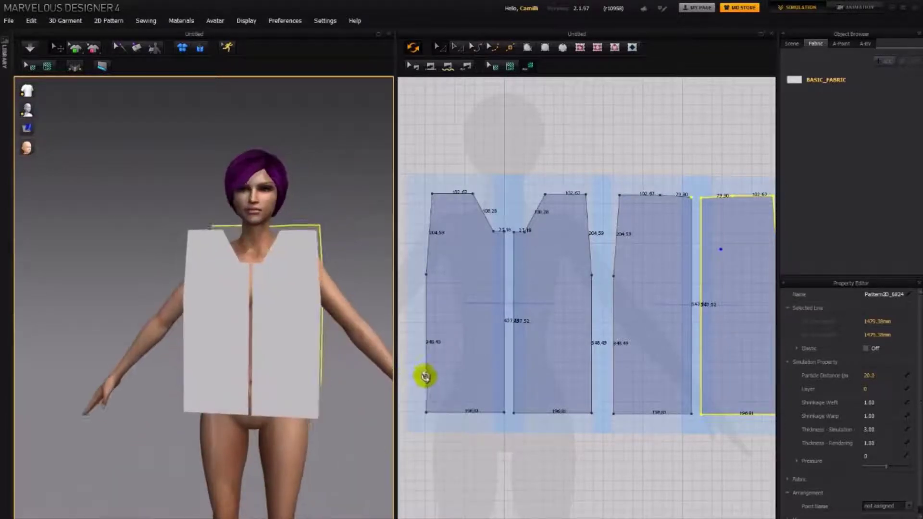
right_drag(752, 184, 679, 181)
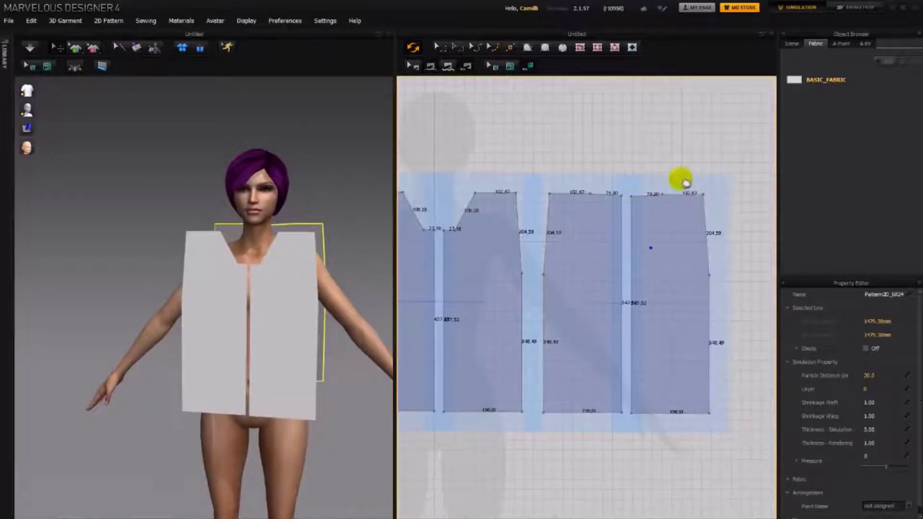
click(695, 195)
click(561, 195)
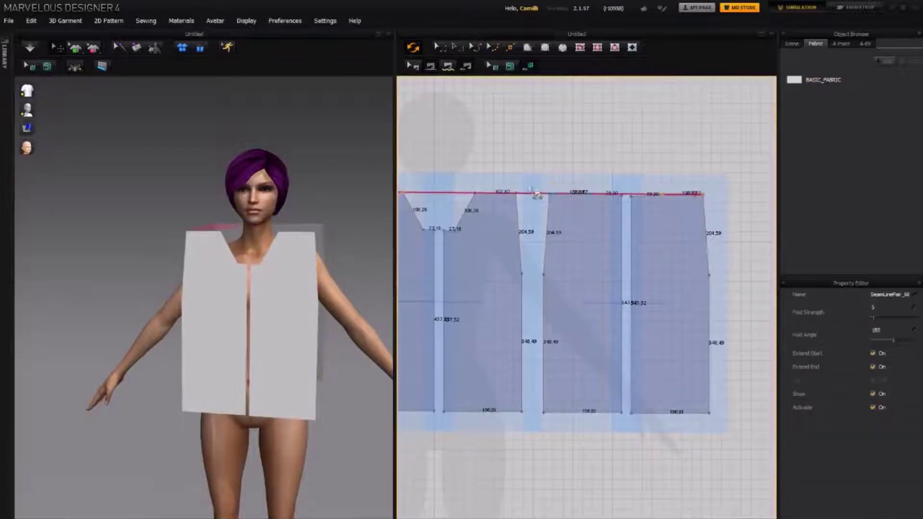
click(530, 191)
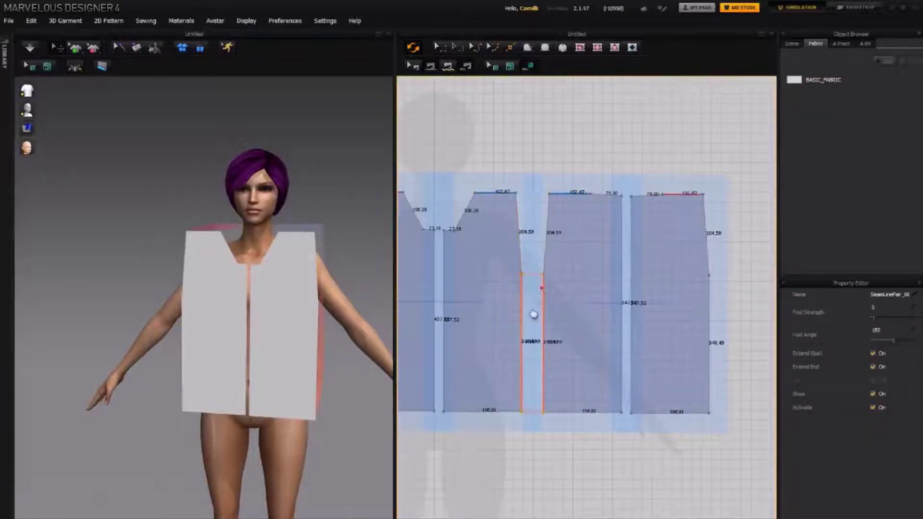
scroll(418, 298, up, 1)
scroll(418, 297, down, 3)
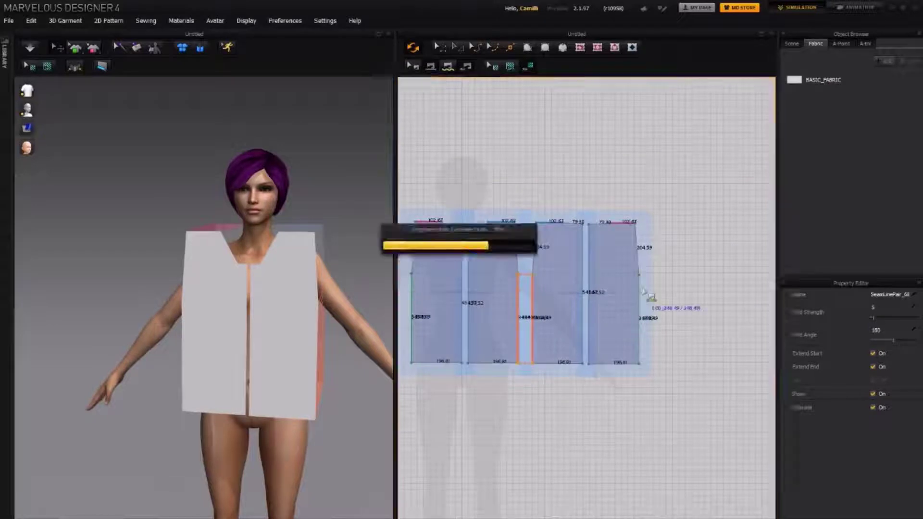
Finish the outer side seam, sew the two back panels together along their center edges, and sew the two front panels together along theirs
click(640, 290)
click(587, 272)
click(583, 283)
click(469, 266)
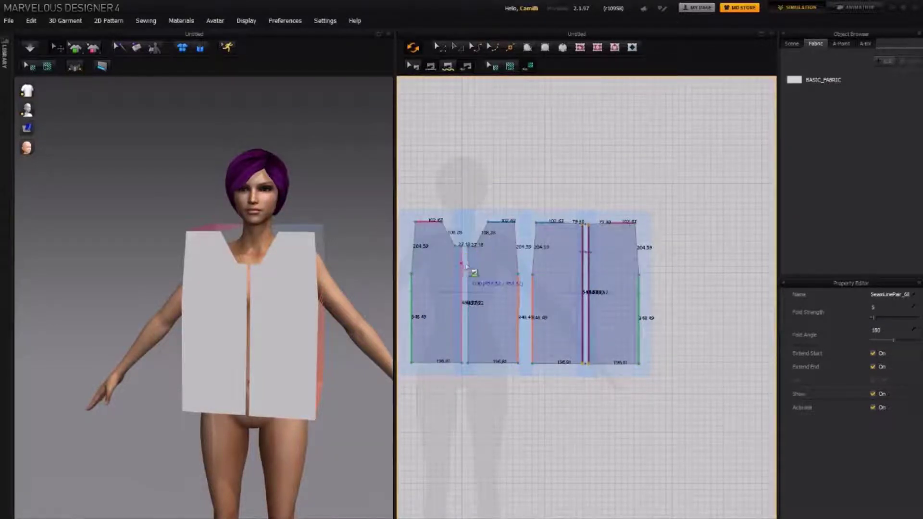
click(461, 288)
click(469, 301)
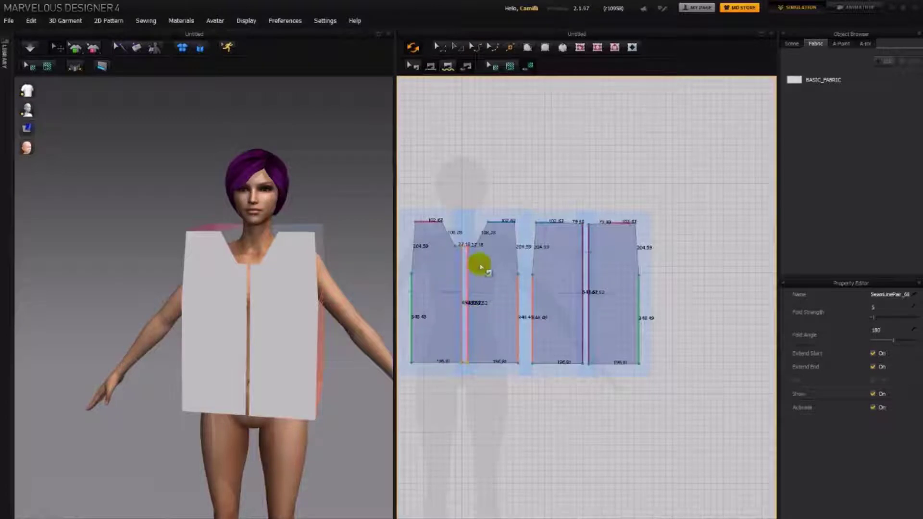
Simulate the sewn garment so it drapes on the avatar, and check its fit from the back and front
click(276, 265)
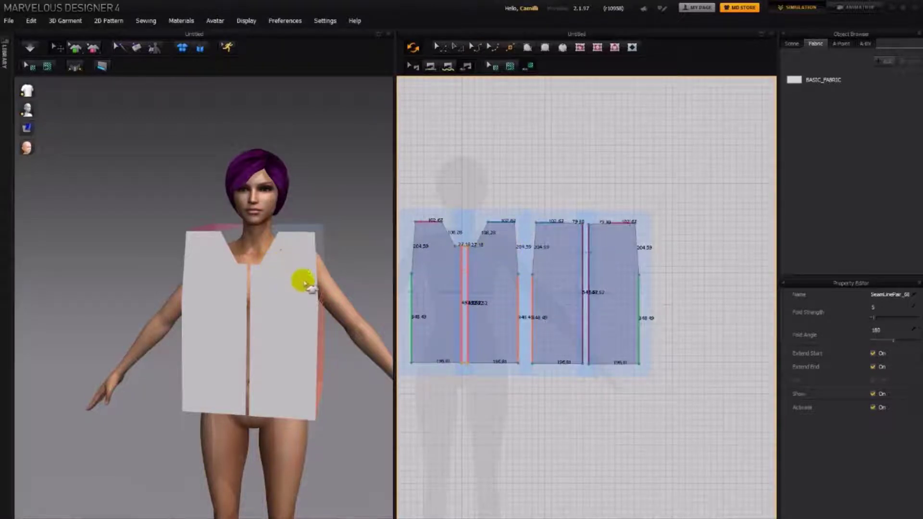
key(space)
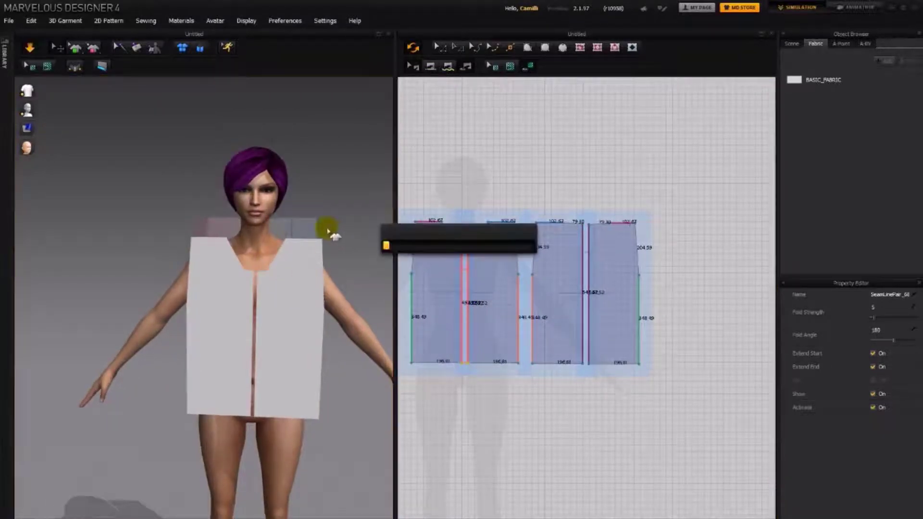
right_drag(286, 298, 123, 324)
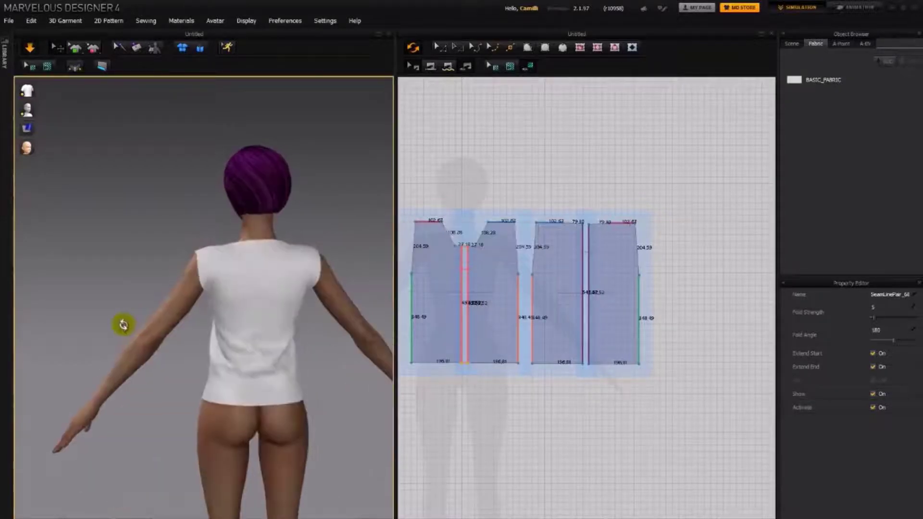
right_drag(239, 308, 448, 308)
Curve the armhole edges of the front panels inward to a length of about 208 mm
click(424, 258)
key(c)
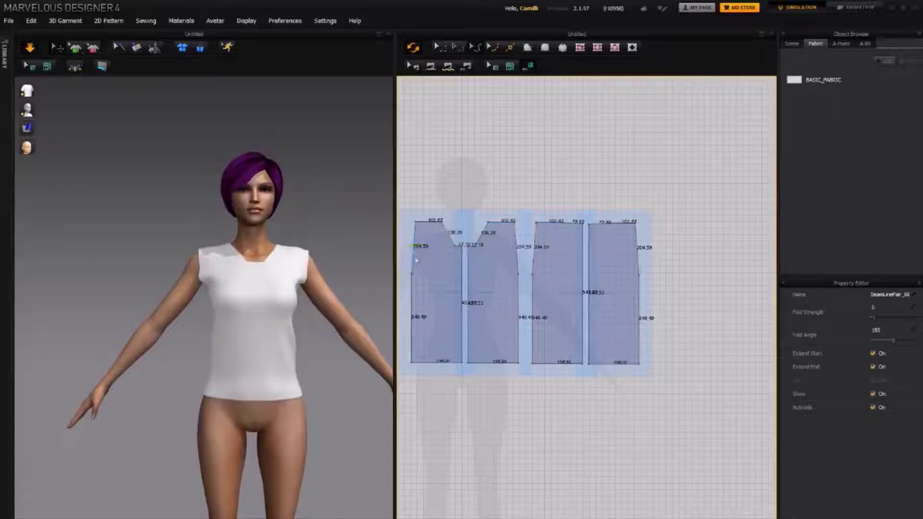
drag(413, 257, 421, 261)
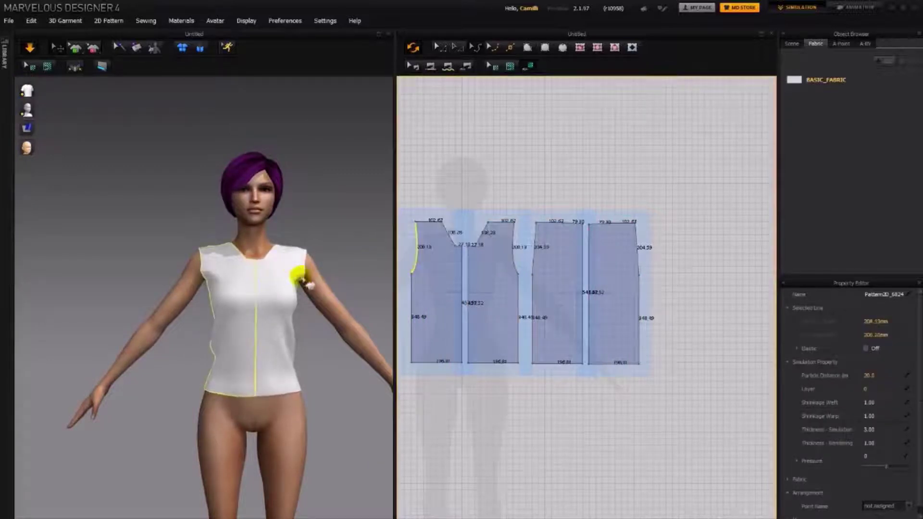
Curve the armhole edges of the back panels inward more deeply, to a length of about 223 mm
right_drag(258, 319, 454, 325)
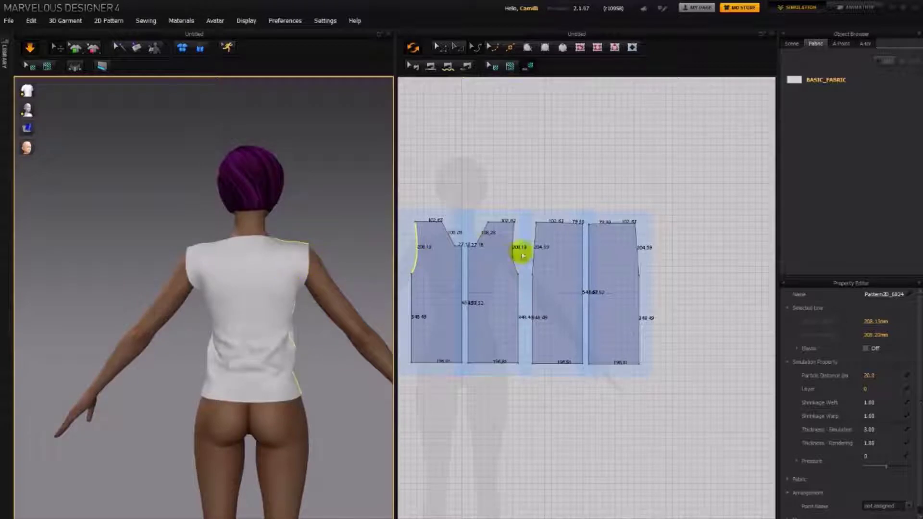
click(535, 259)
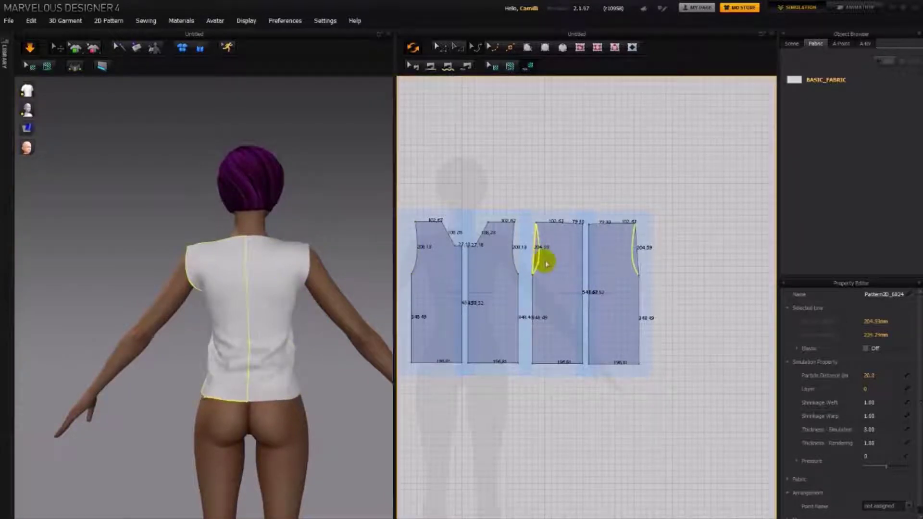
drag(549, 267, 549, 267)
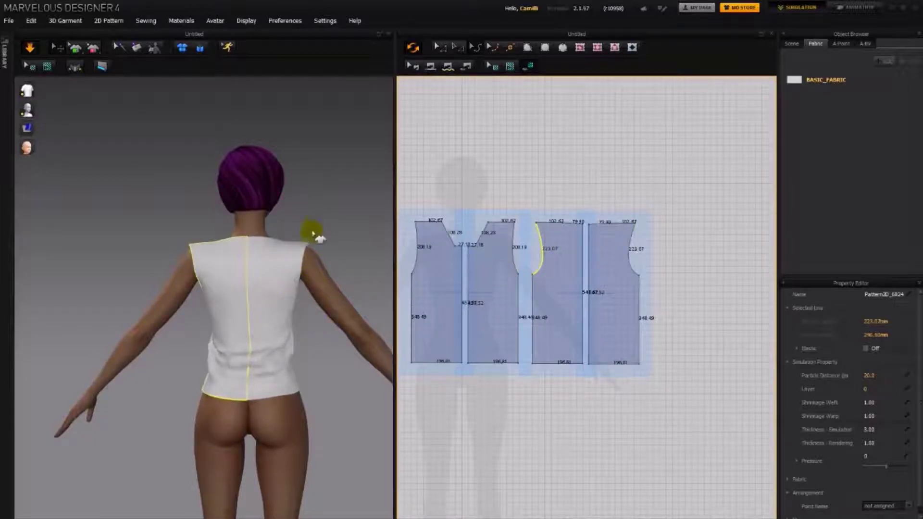
right_drag(313, 231, 342, 275)
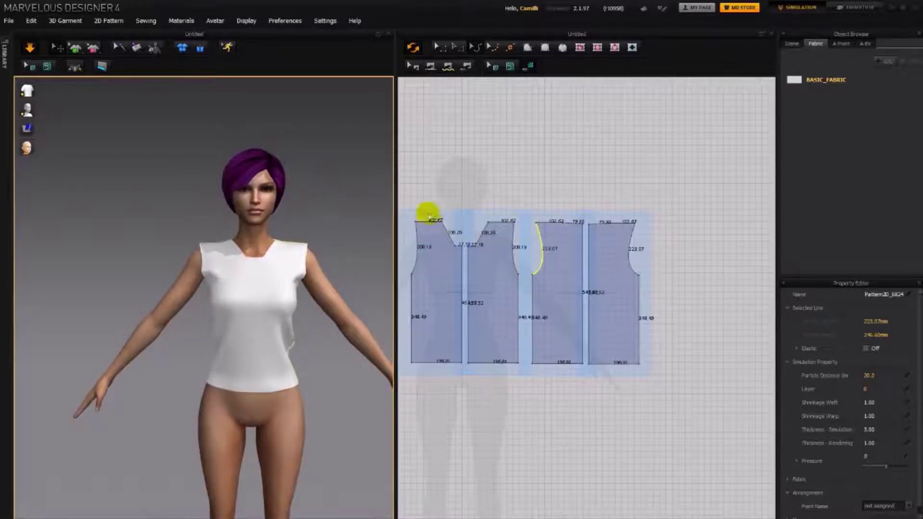
Lower the outer shoulder corners of the front and back panels together so the shoulder edges slope and measure about 104.6 mm
click(412, 221)
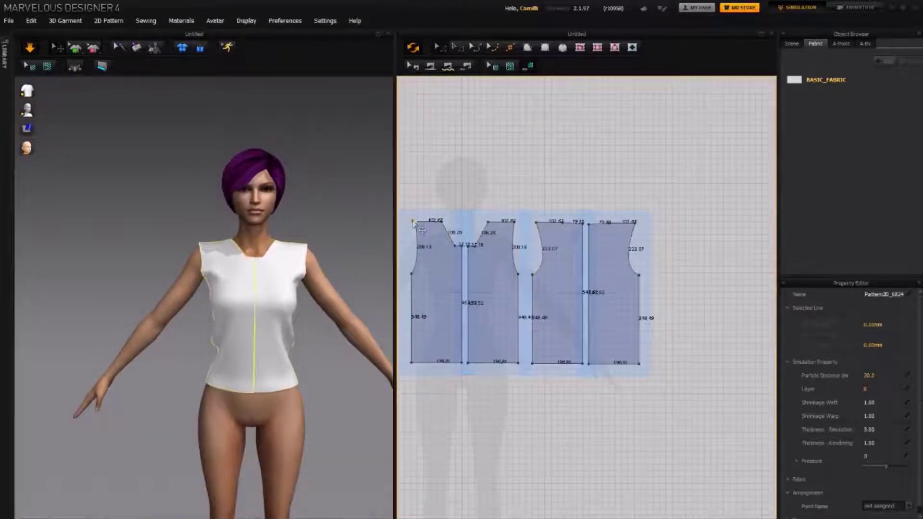
click(536, 223)
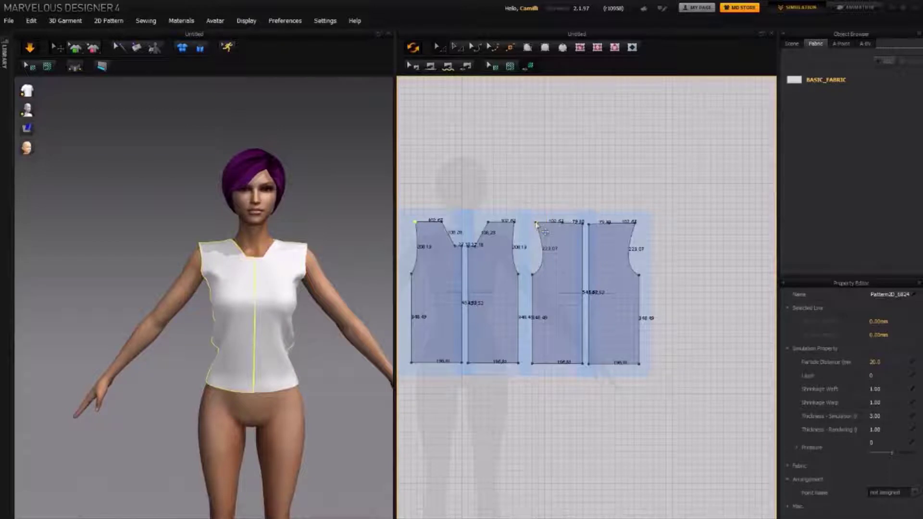
drag(535, 224, 537, 226)
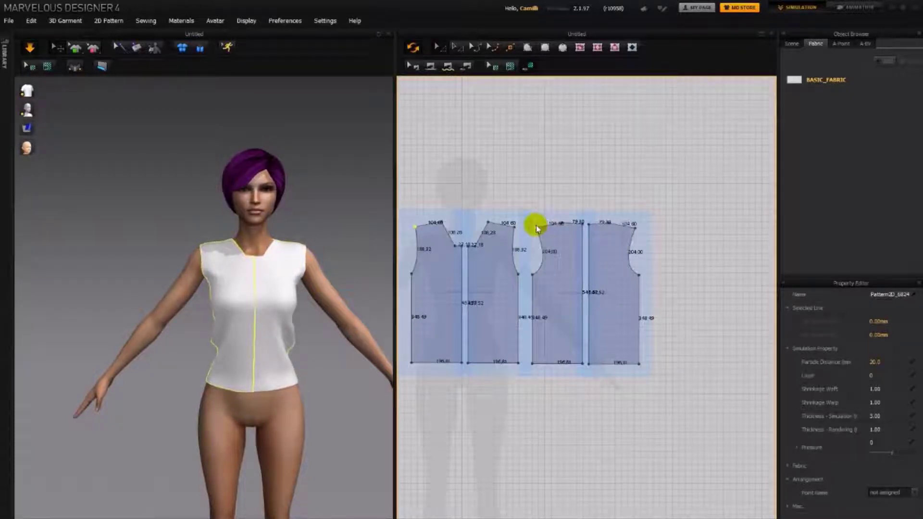
right_drag(330, 278, 124, 273)
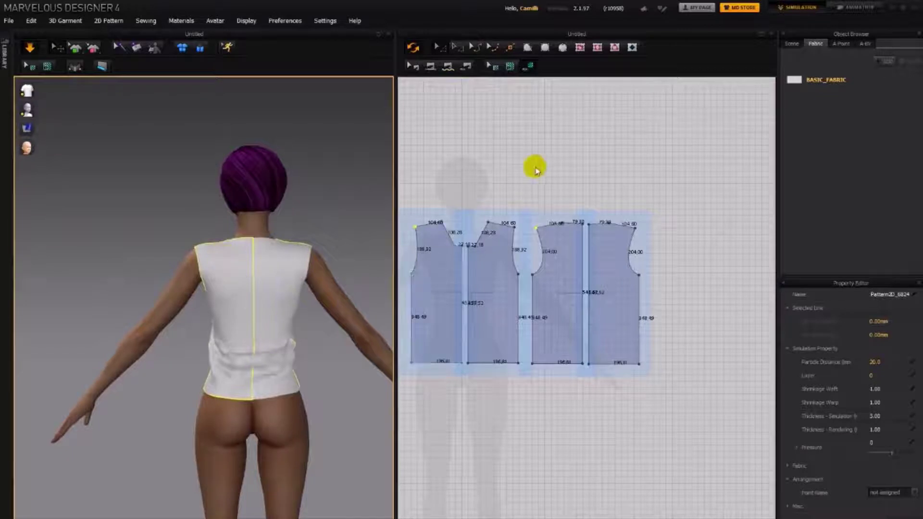
Nudge the center neck corner of the back panels and tug the draped back fabric into place on the avatar
click(578, 171)
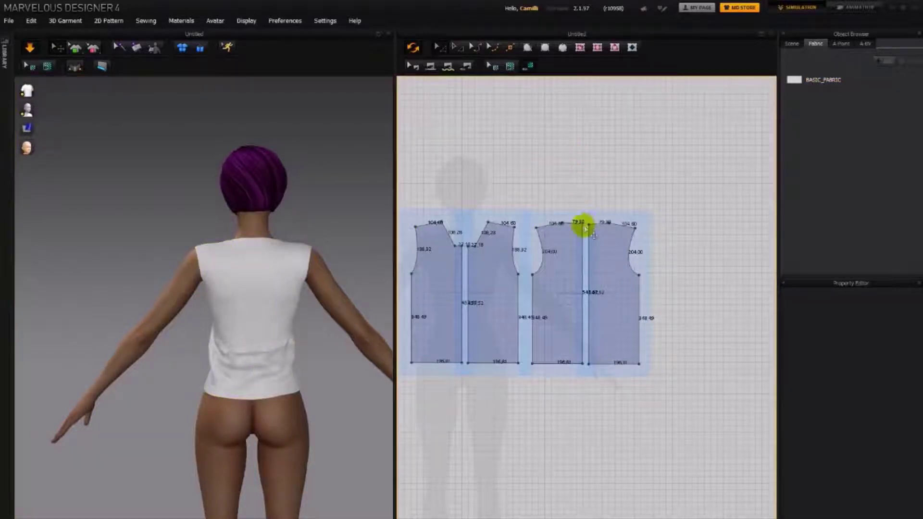
drag(583, 230, 576, 226)
drag(241, 268, 302, 250)
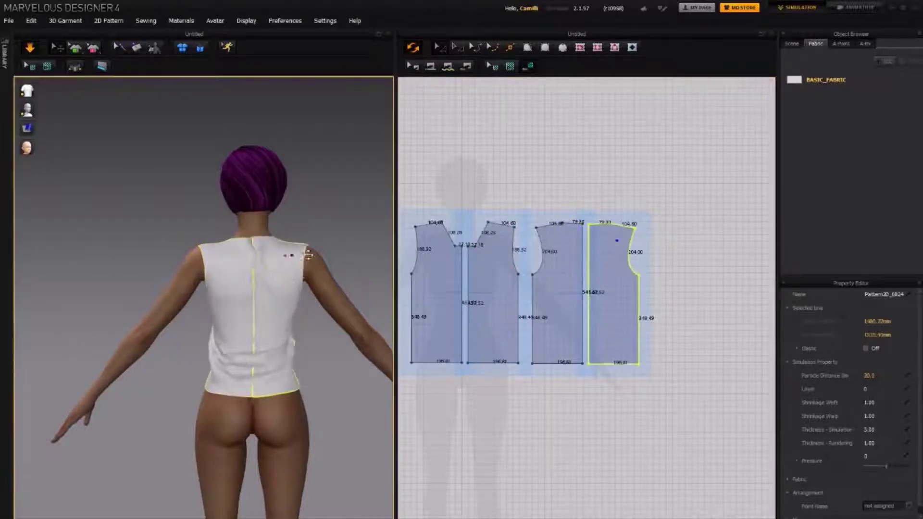
click(294, 251)
right_drag(270, 346, 282, 396)
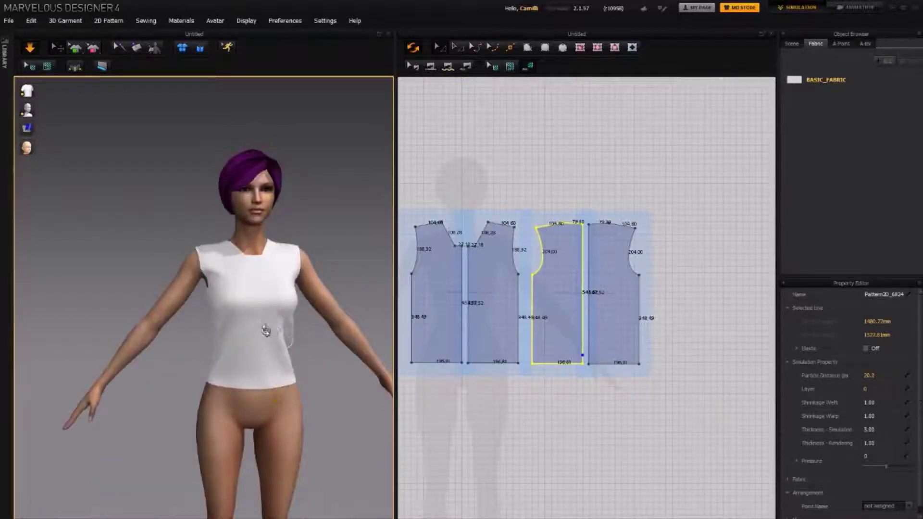
Stop the simulation and delete the seam joining the two center front edges
right_drag(266, 329, 251, 282)
click(274, 302)
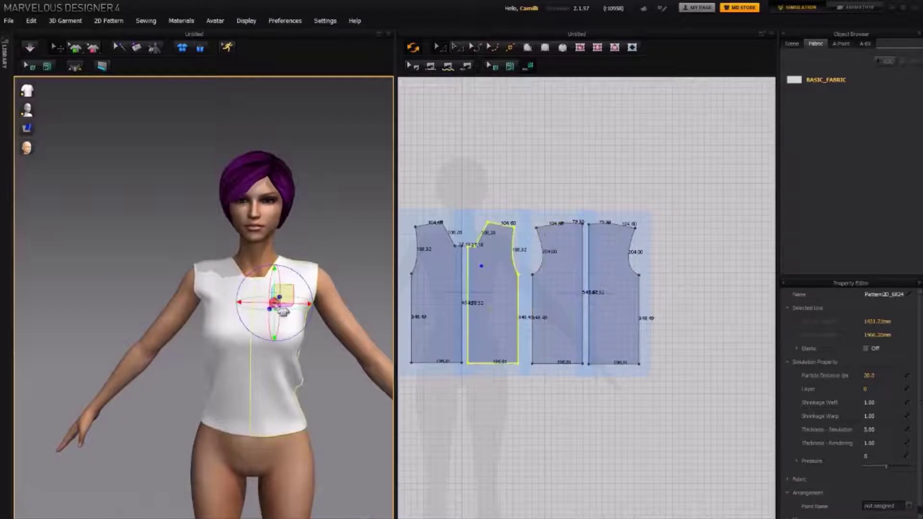
click(462, 270)
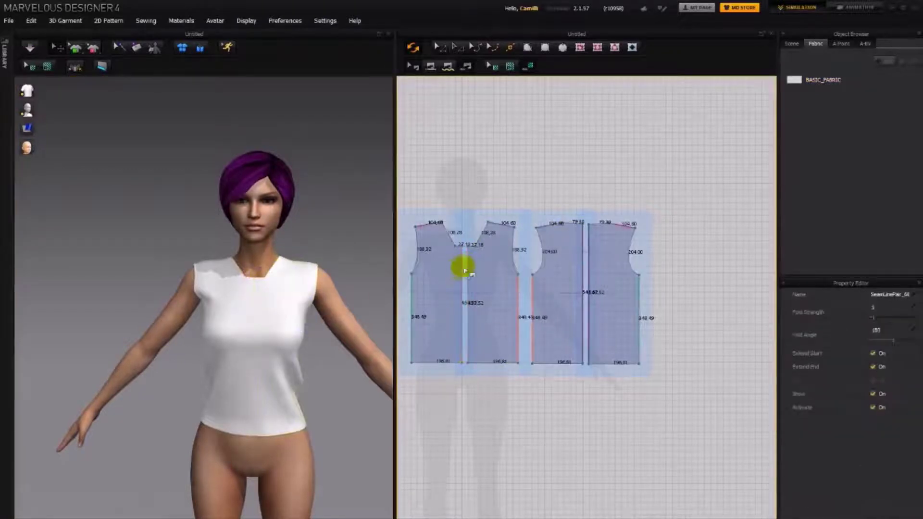
With grid snapping off, draw a vertical internal line from the front panels' inner neckline corner down to the hem, marking a placket strip
scroll(464, 264, up, 5)
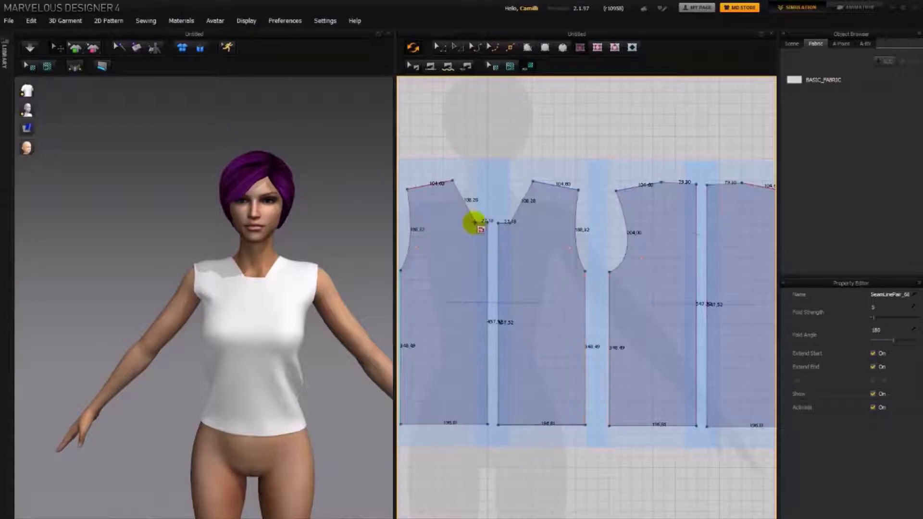
scroll(474, 223, up, 3)
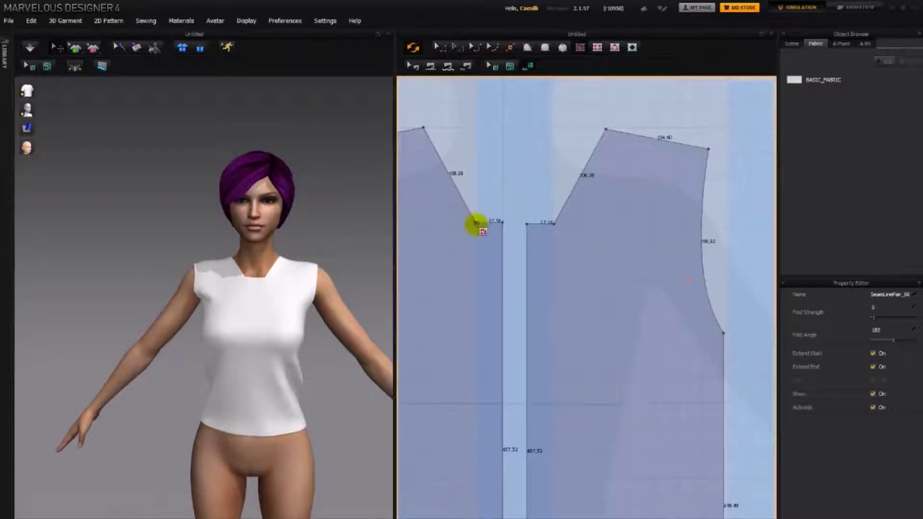
scroll(473, 221, up, 3)
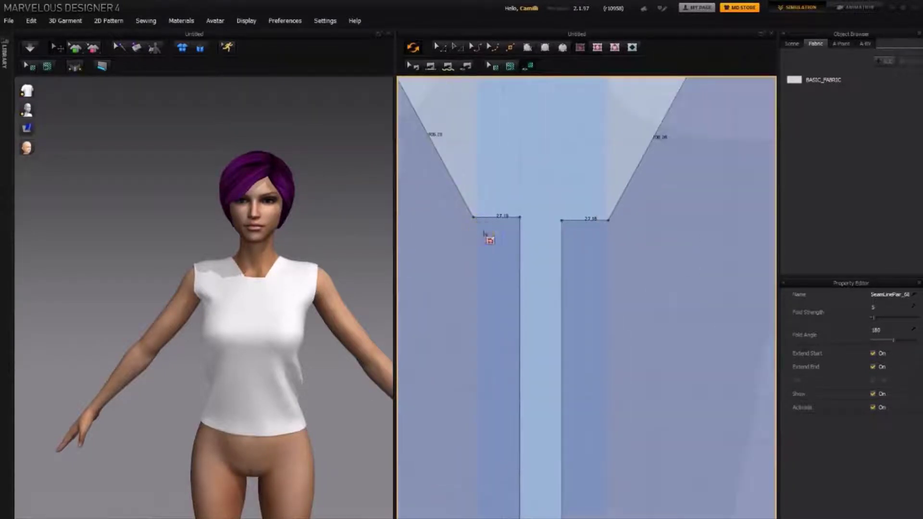
right_click(484, 234)
click(526, 345)
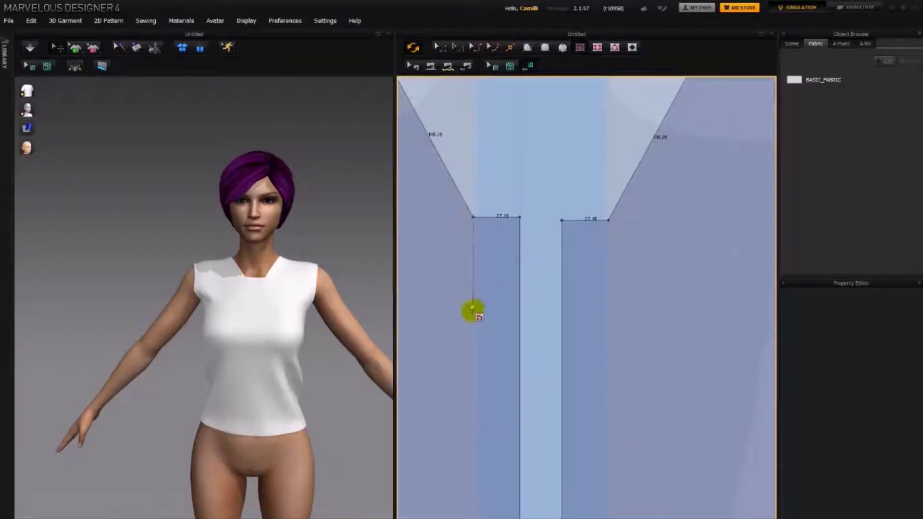
scroll(473, 310, down, 8)
middle_drag(473, 388, 465, 276)
scroll(464, 277, up, 2)
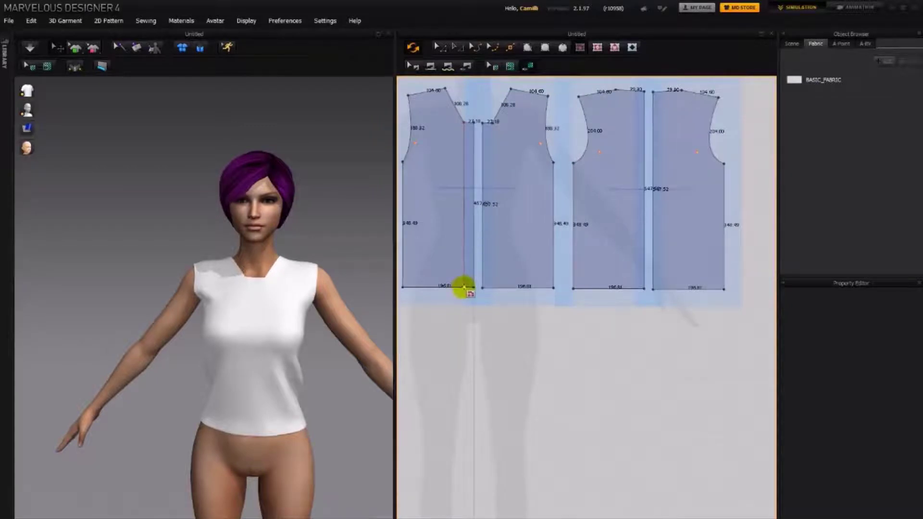
click(464, 287)
Turn on Snap To Grid in the pattern layout
right_click(454, 270)
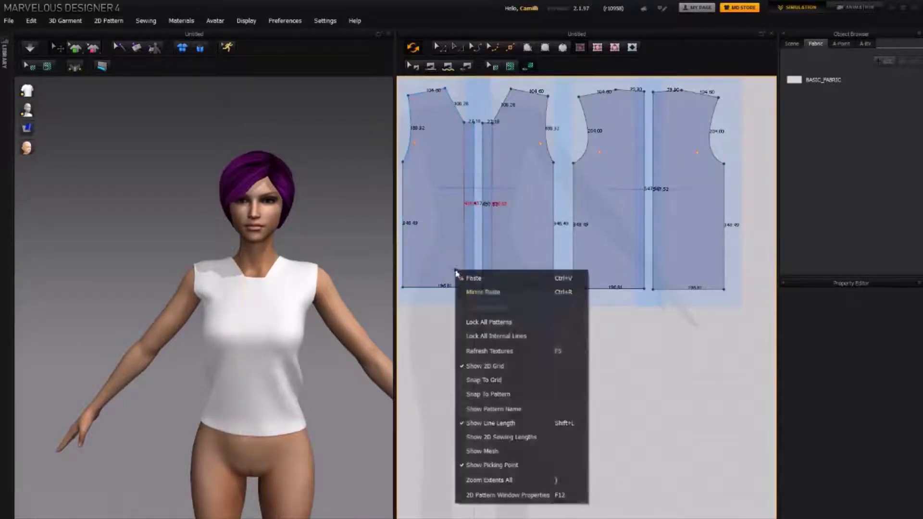
click(499, 378)
middle_drag(470, 299, 478, 342)
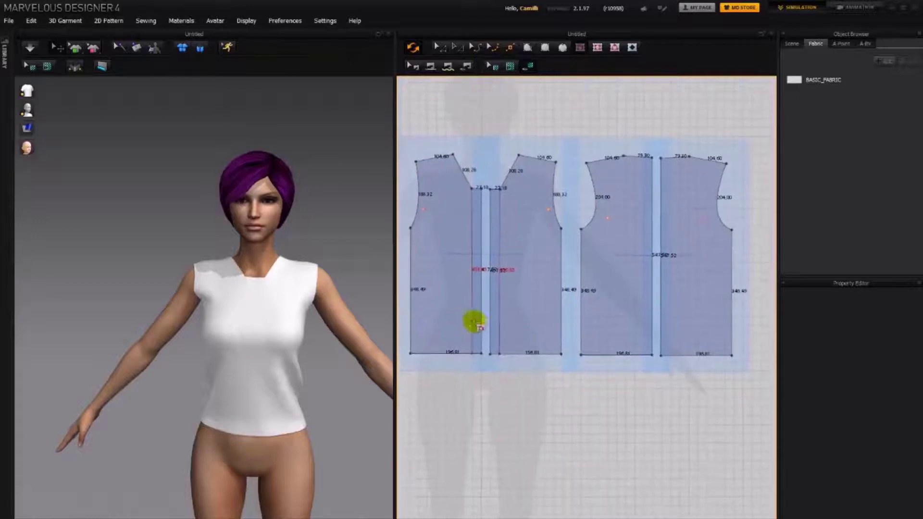
middle_drag(491, 232, 493, 269)
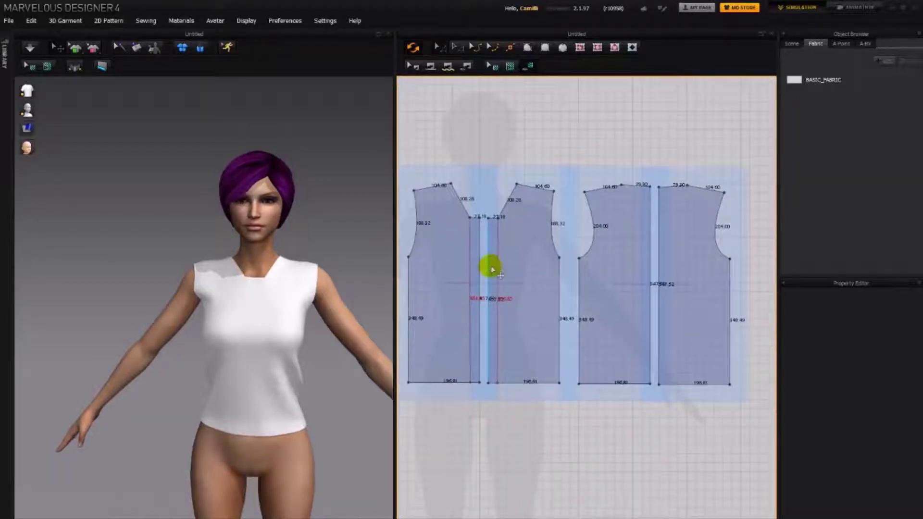
Pull the front panel on the avatar's right side forward in 3D so it overlaps the other front panel, and simulate
right_drag(305, 298, 364, 356)
click(244, 324)
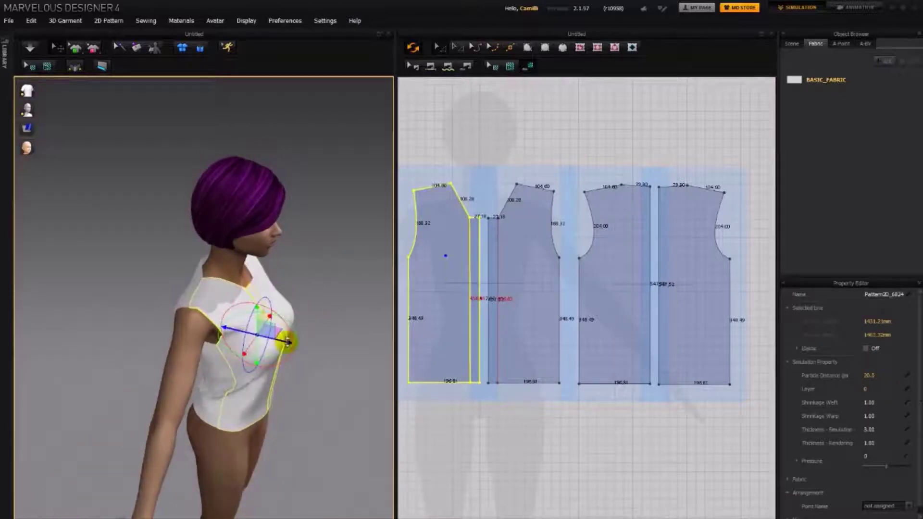
drag(289, 342, 299, 327)
right_drag(299, 327, 240, 298)
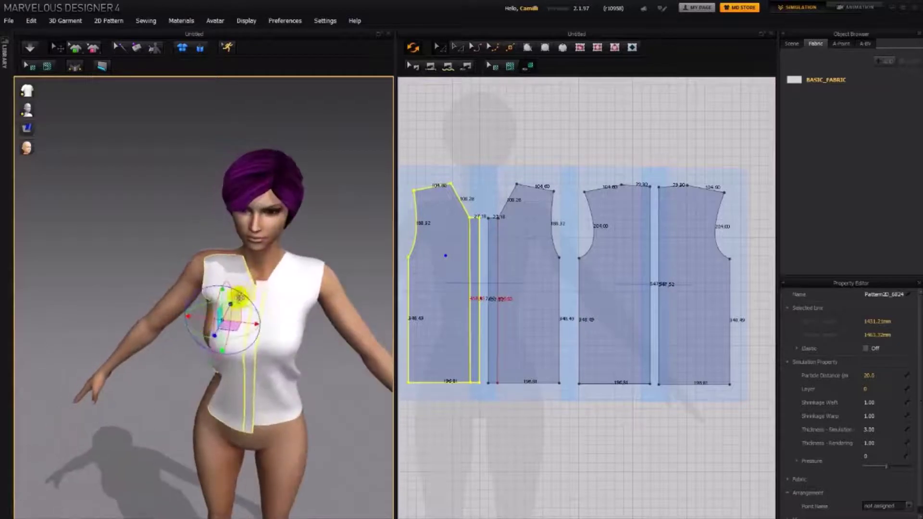
key(space)
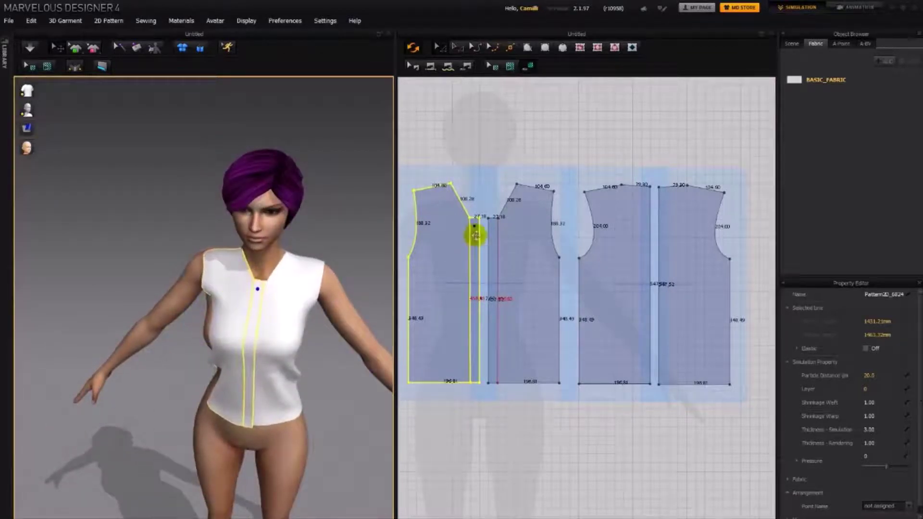
Add a small internal circle near the top of the placket strip on both front panels as a button mark
right_drag(475, 236, 508, 237)
click(614, 51)
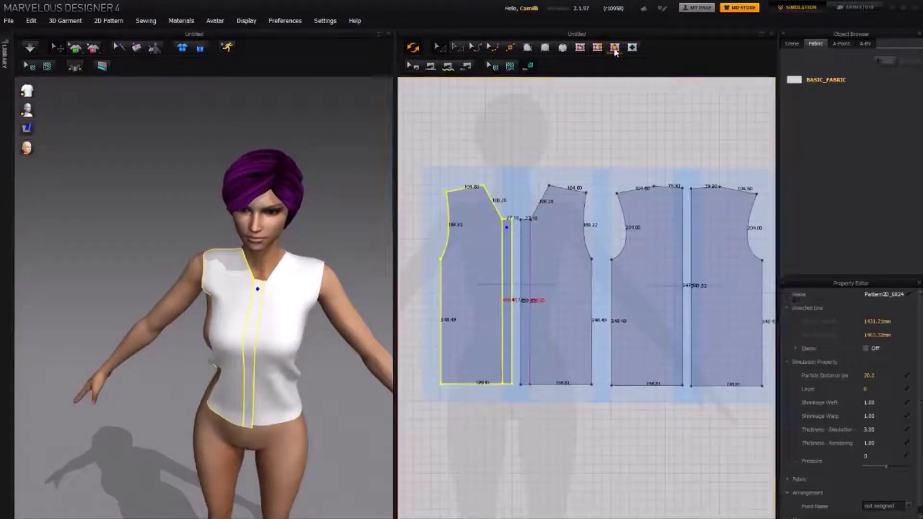
scroll(481, 219, up, 4)
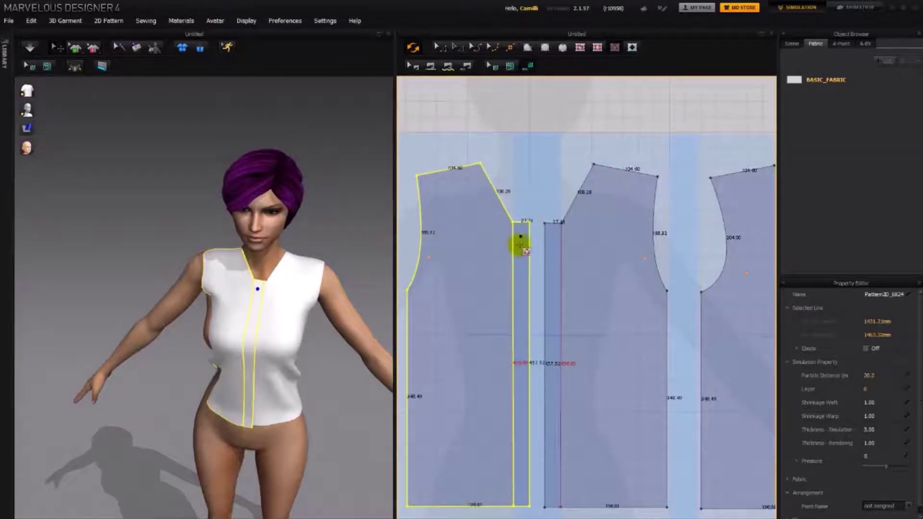
click(520, 236)
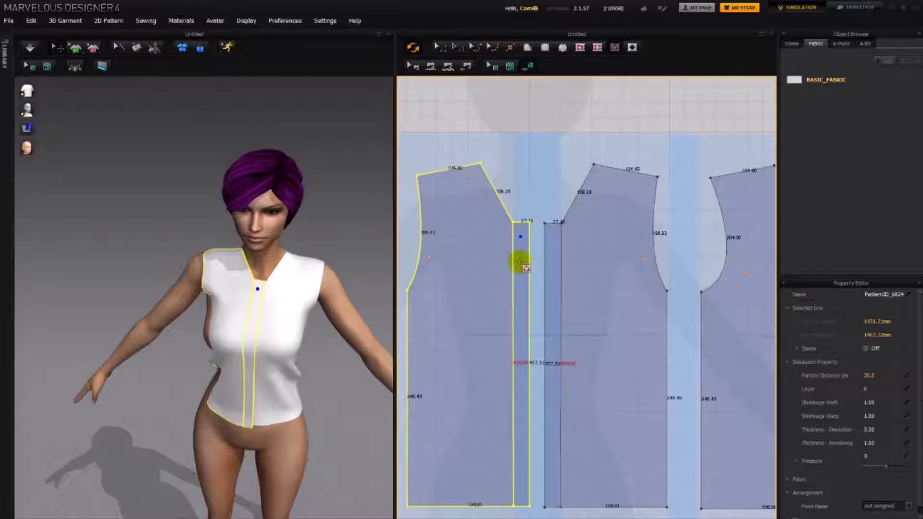
click(519, 263)
scroll(519, 263, up, 5)
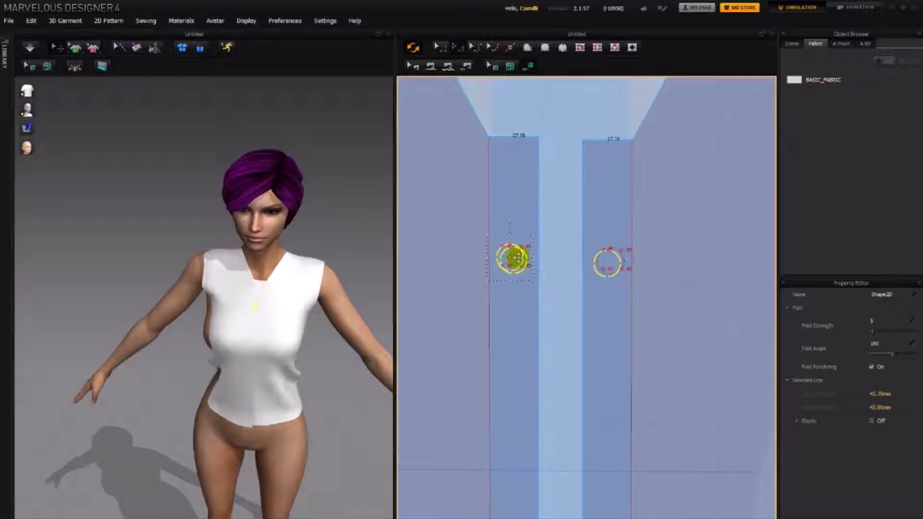
Centre the top button circle within the width of the placket strip on the mirrored front panels
drag(518, 258, 511, 262)
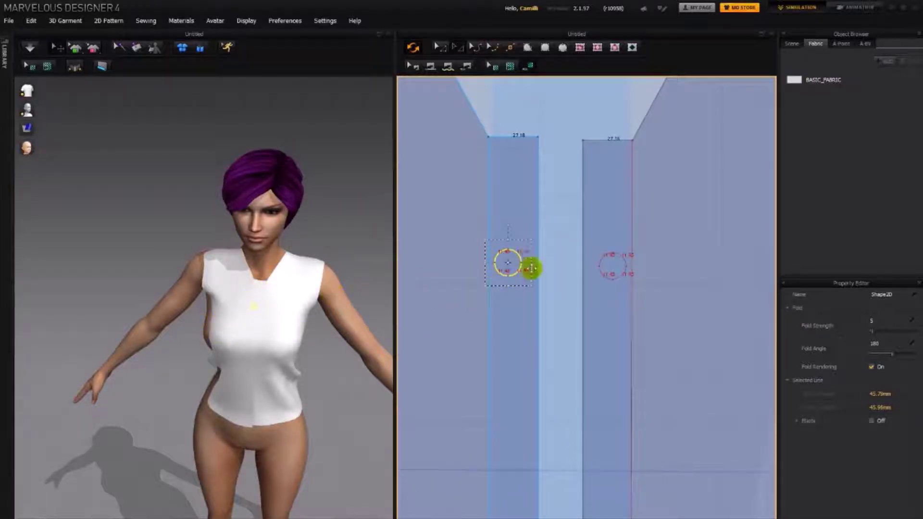
scroll(531, 314, down, 3)
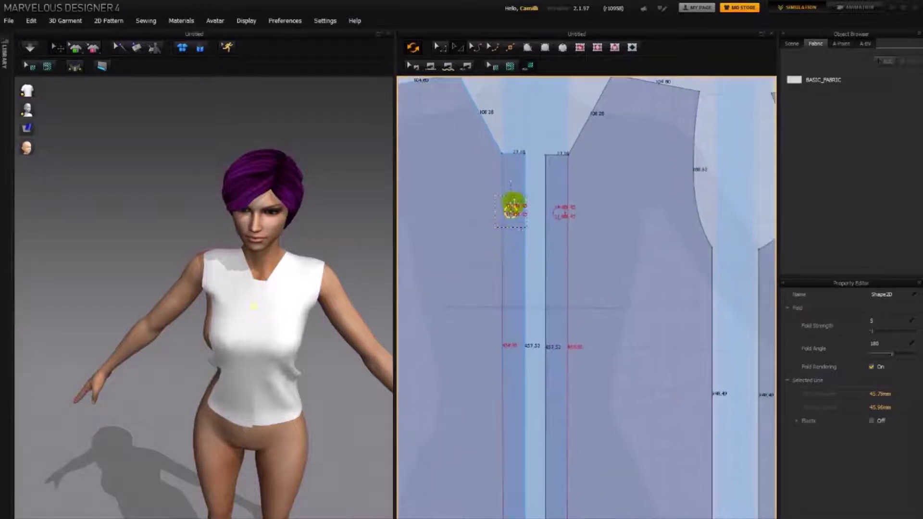
middle_drag(515, 247, 507, 228)
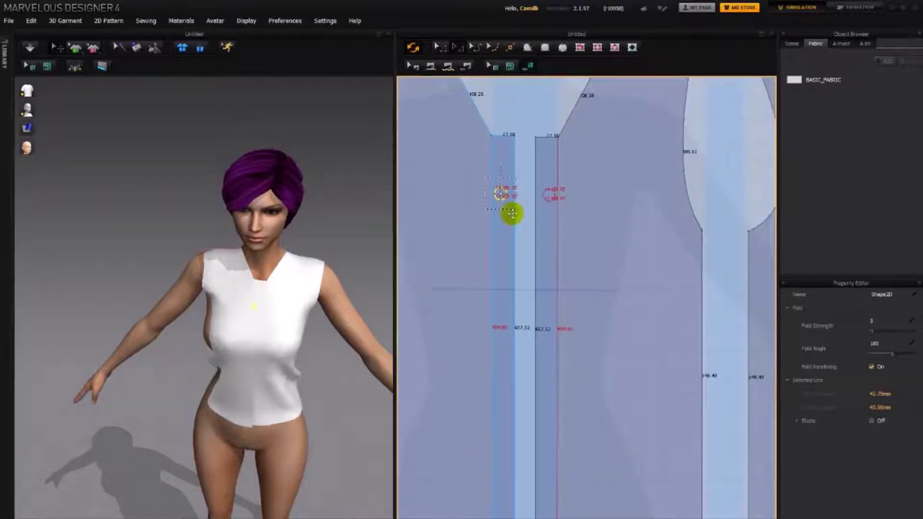
Paste three copies of the button circle below the first one, spaced down the placket strip on both front panels
click(509, 259)
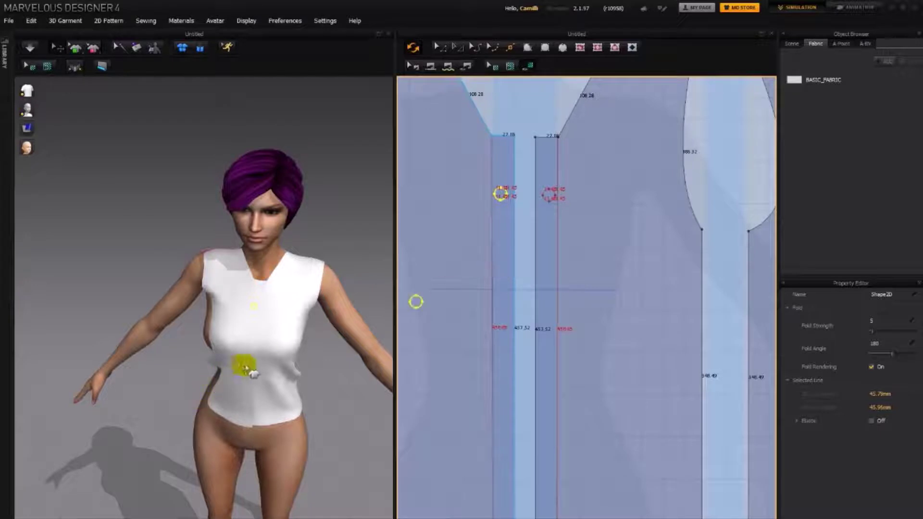
right_drag(244, 366, 252, 335)
click(253, 335)
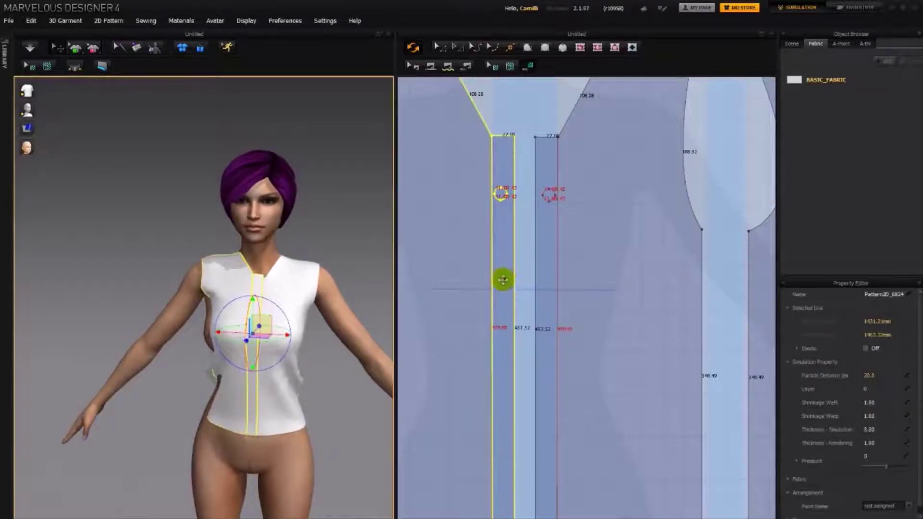
click(501, 280)
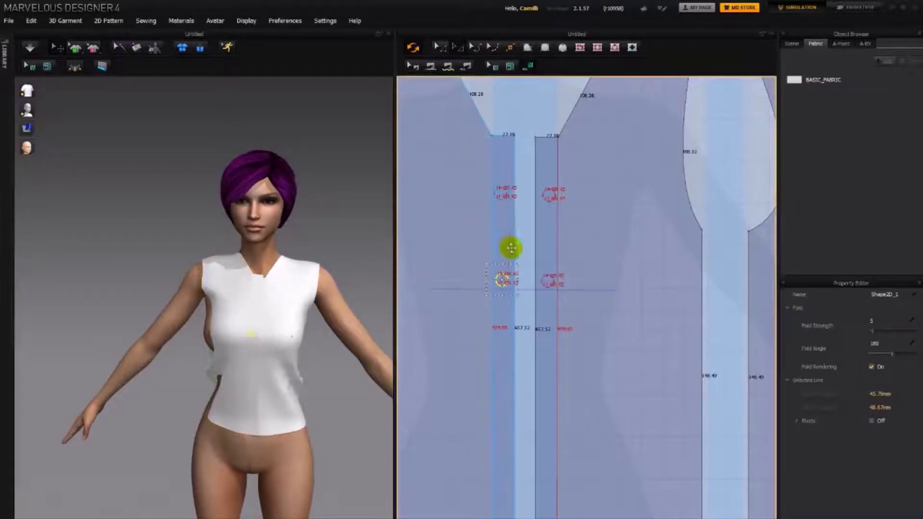
middle_drag(499, 355, 500, 219)
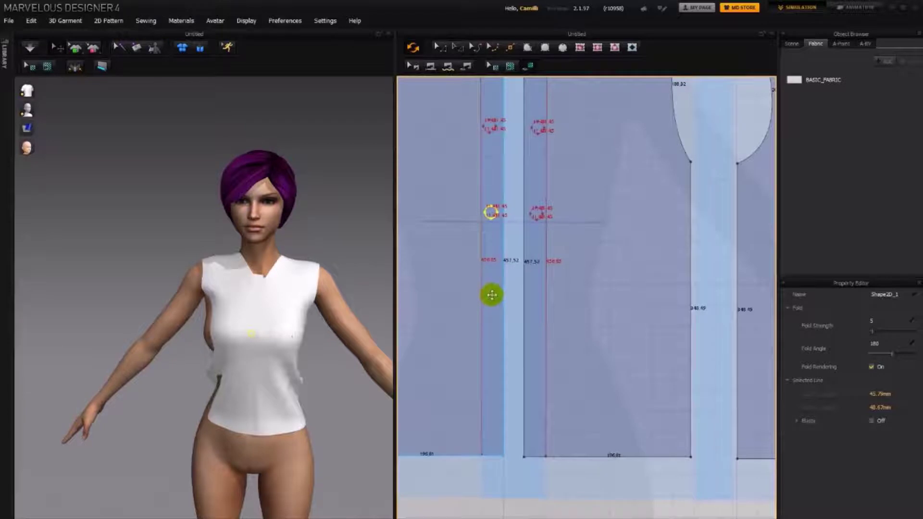
click(492, 295)
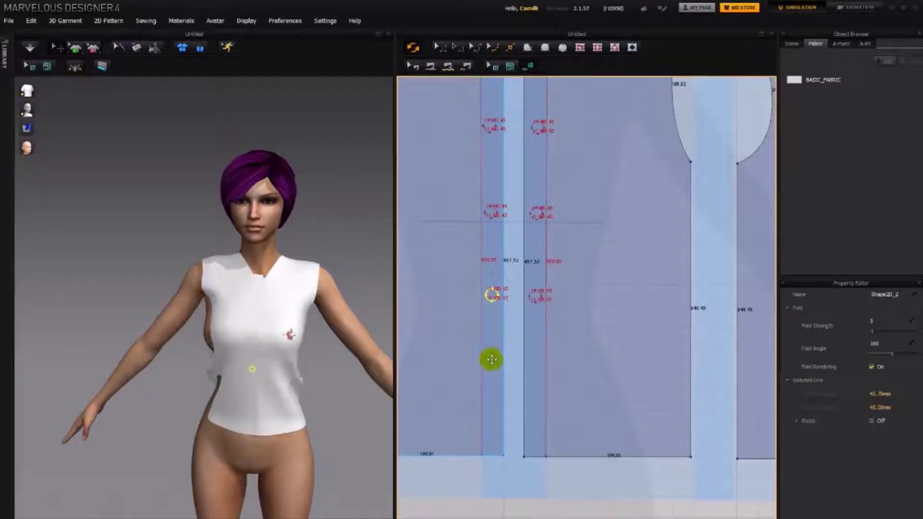
click(492, 381)
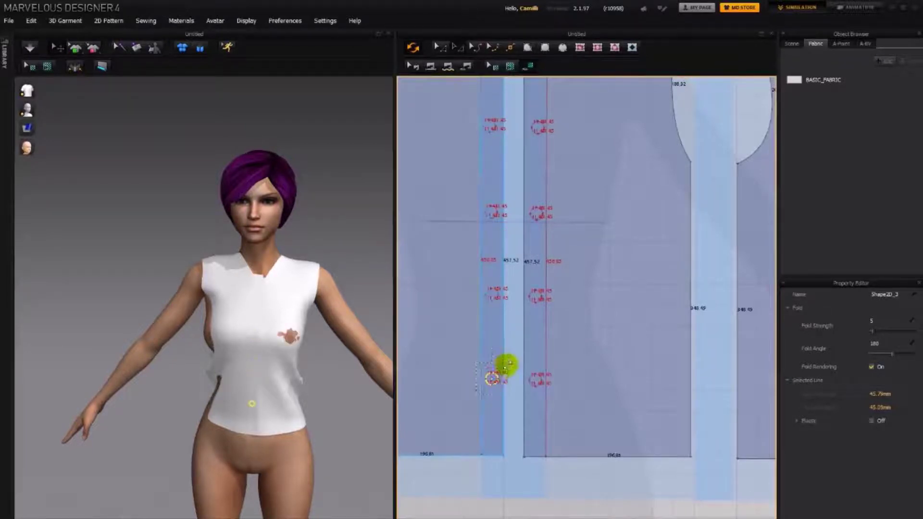
Move the second, third and fourth button circles up the placket strip to tighten their spacing
middle_drag(504, 366, 498, 412)
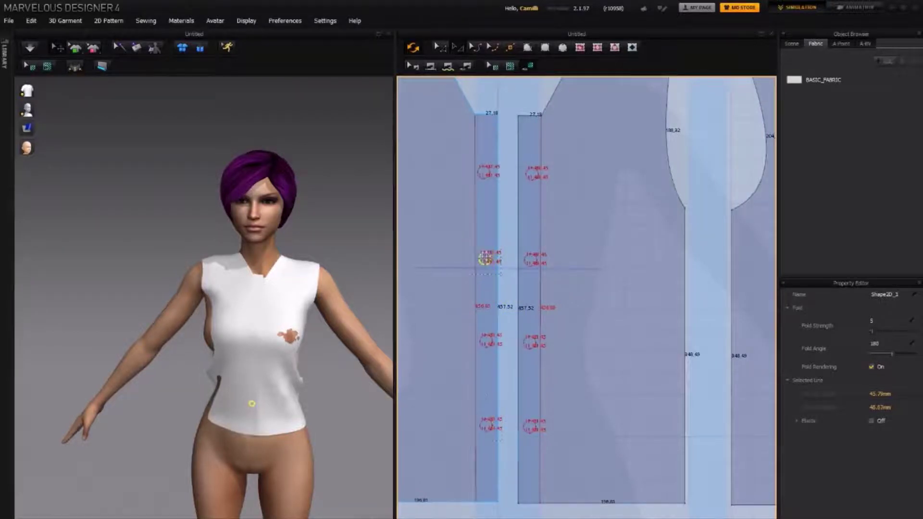
drag(485, 259, 486, 245)
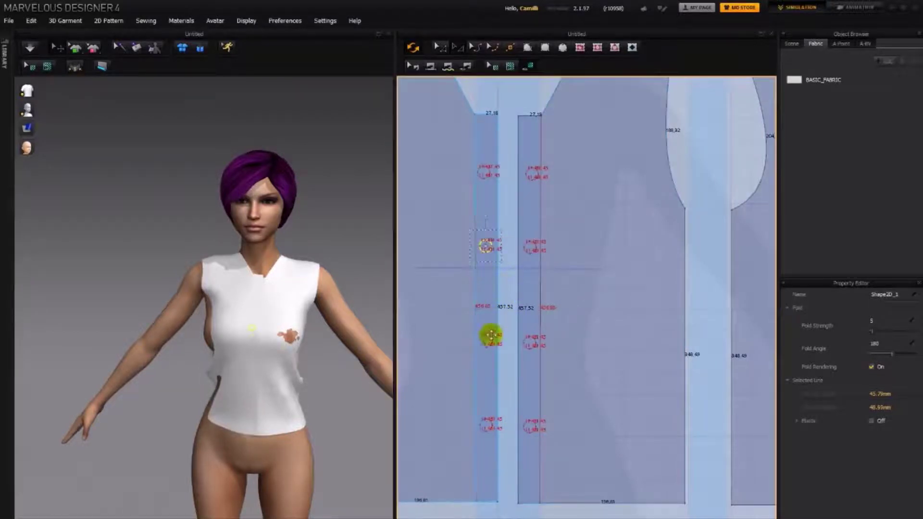
drag(490, 339, 486, 330)
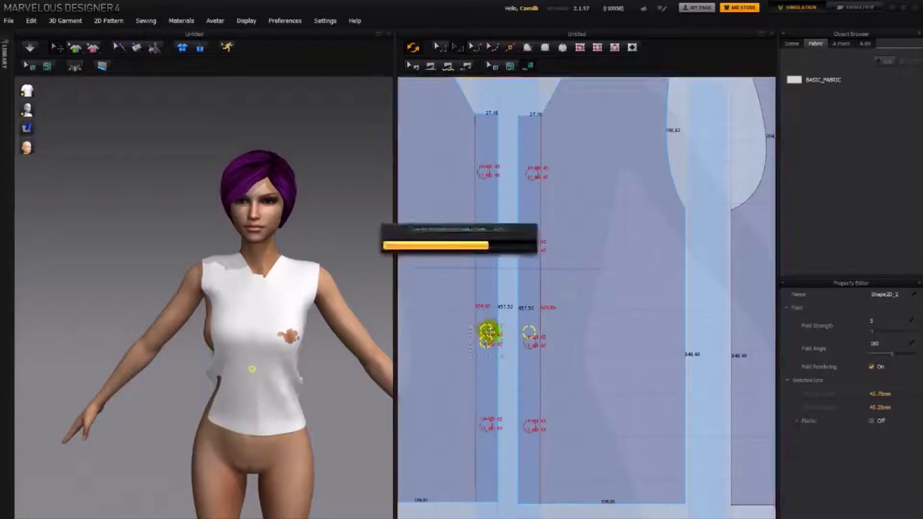
drag(489, 425, 486, 373)
click(506, 384)
click(504, 370)
click(485, 329)
shift+click(486, 394)
click(284, 374)
shift+click(228, 392)
right_drag(294, 409, 282, 421)
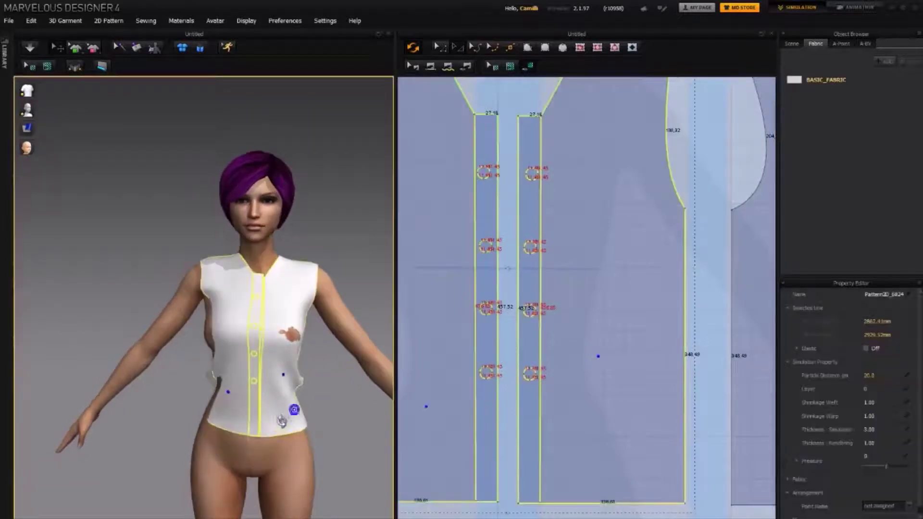
Paste a fifth button circle near the hem end of the placket and lower the top circle slightly to even the spacing
click(513, 408)
click(485, 371)
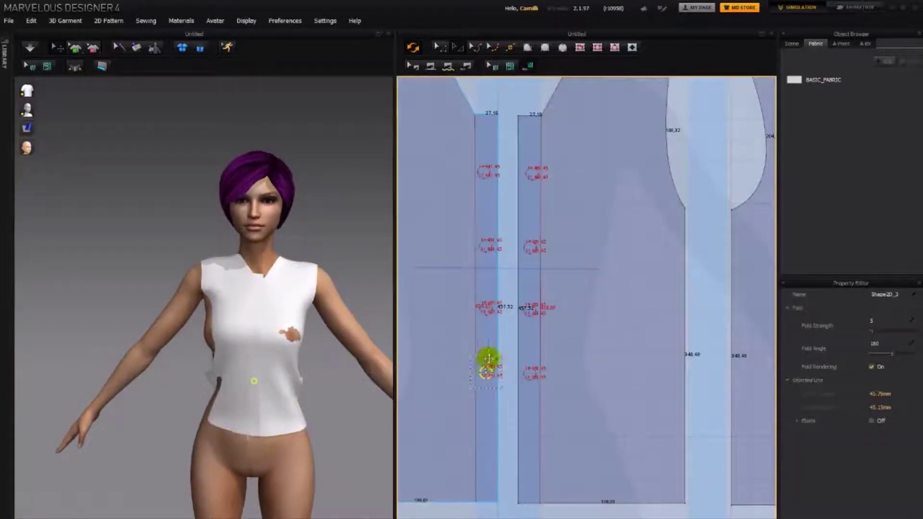
click(486, 435)
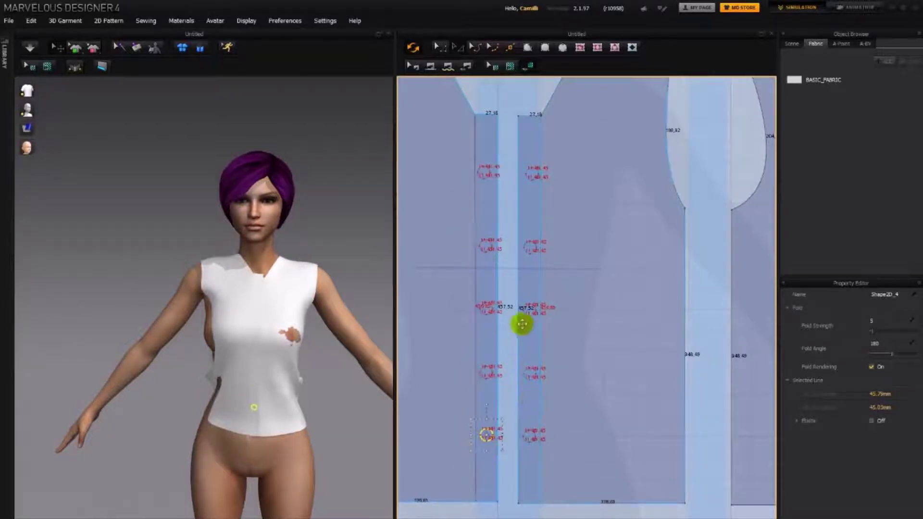
click(485, 174)
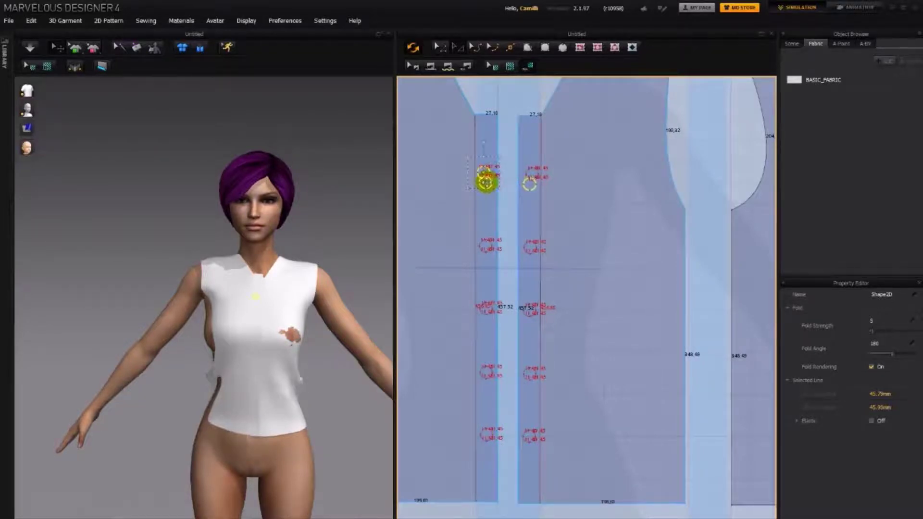
drag(486, 183, 486, 183)
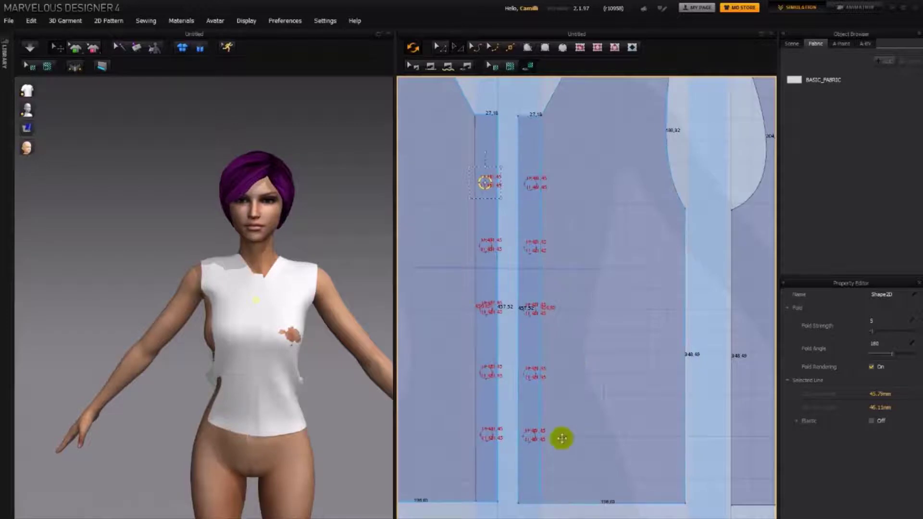
Hide the line-length labels in the 2D pattern layout
scroll(502, 464, down, 3)
click(517, 188)
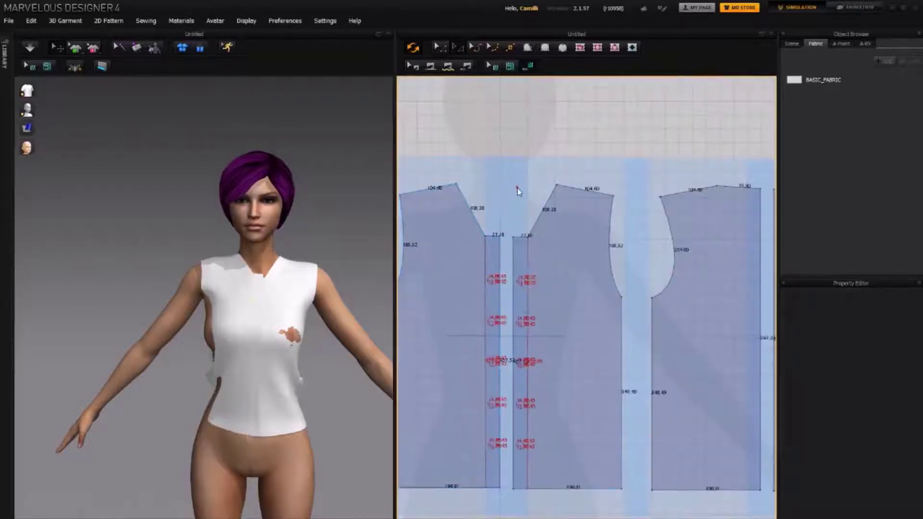
click(514, 291)
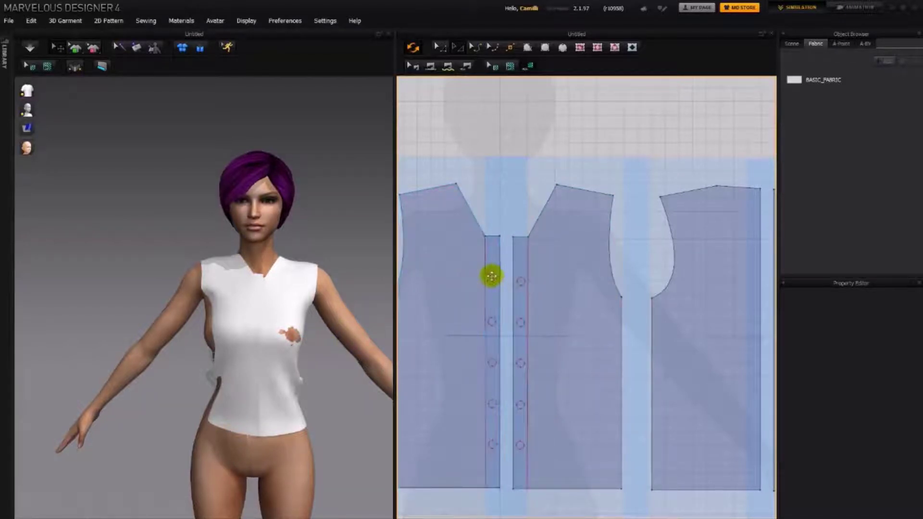
Sew the top button circle on one front panel to its matching circle on the other with segment sewing
key(n)
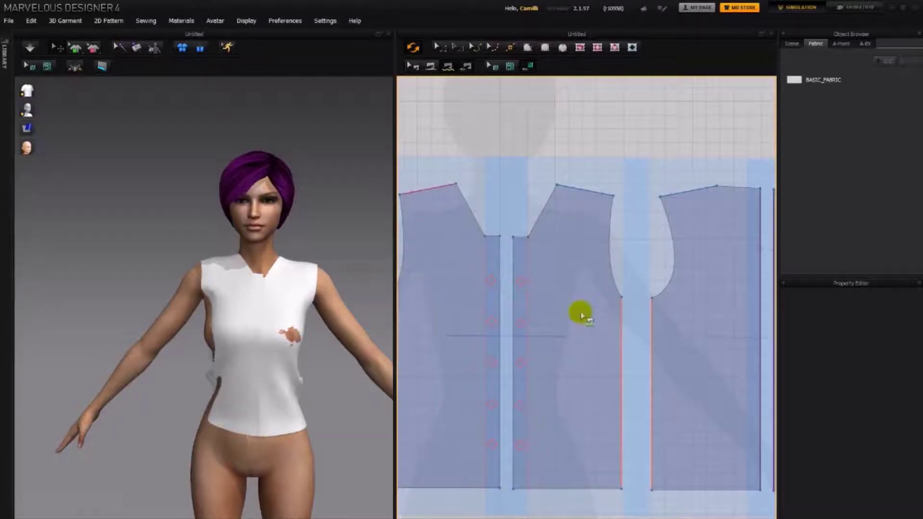
click(501, 280)
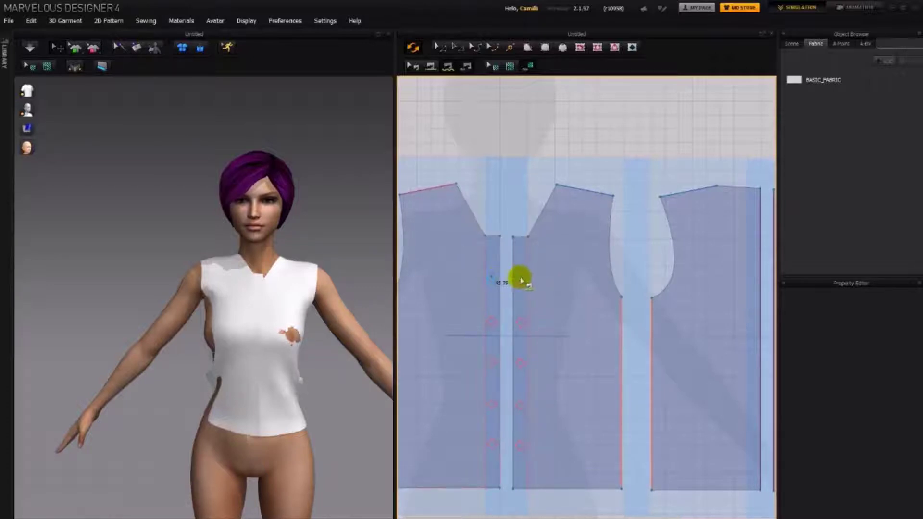
click(520, 281)
scroll(506, 284, up, 5)
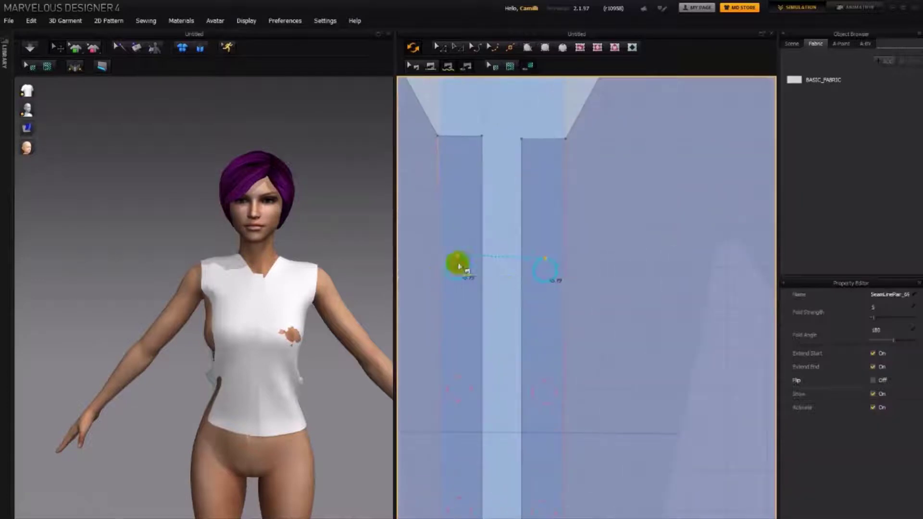
click(538, 281)
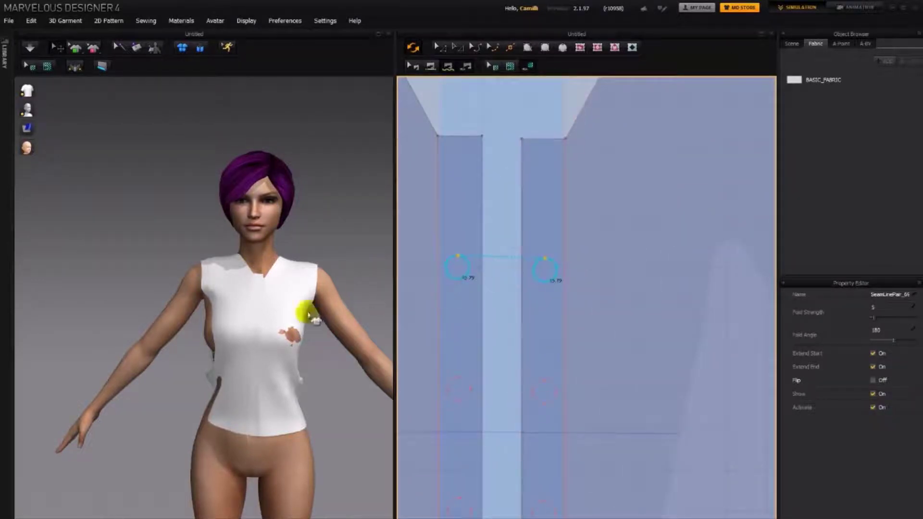
Simulate the garment briefly and view the placket from the side to check the top button seam
right_drag(305, 309, 243, 310)
scroll(247, 307, up, 5)
key(space)
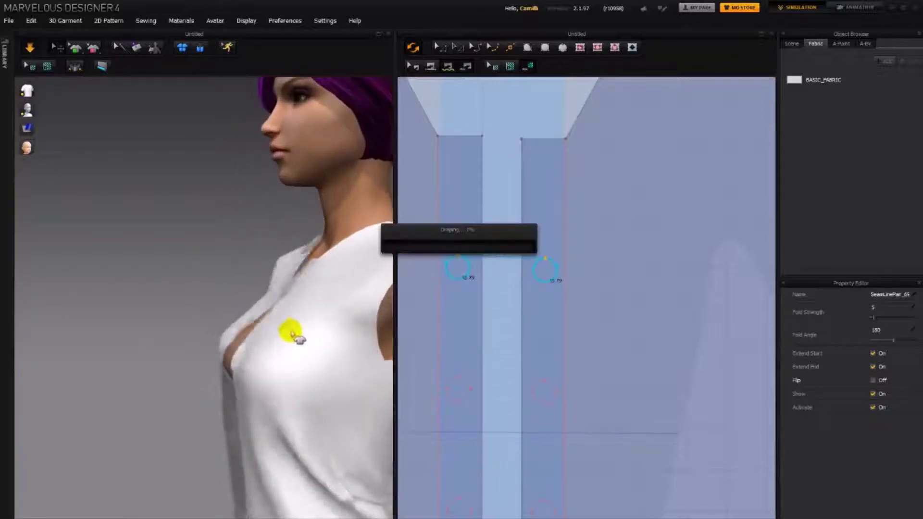
right_drag(284, 338, 384, 366)
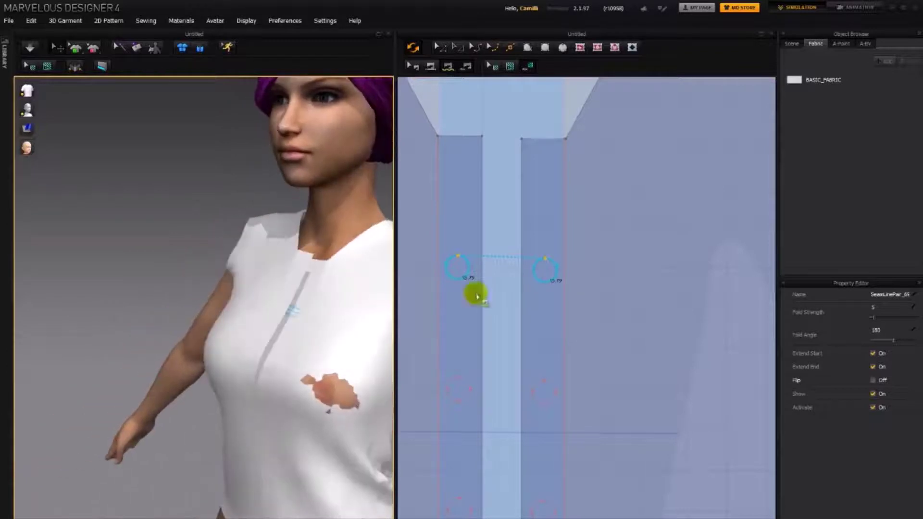
Reverse the sewing direction of the seam joining the top pair of button circles
drag(477, 296, 457, 252)
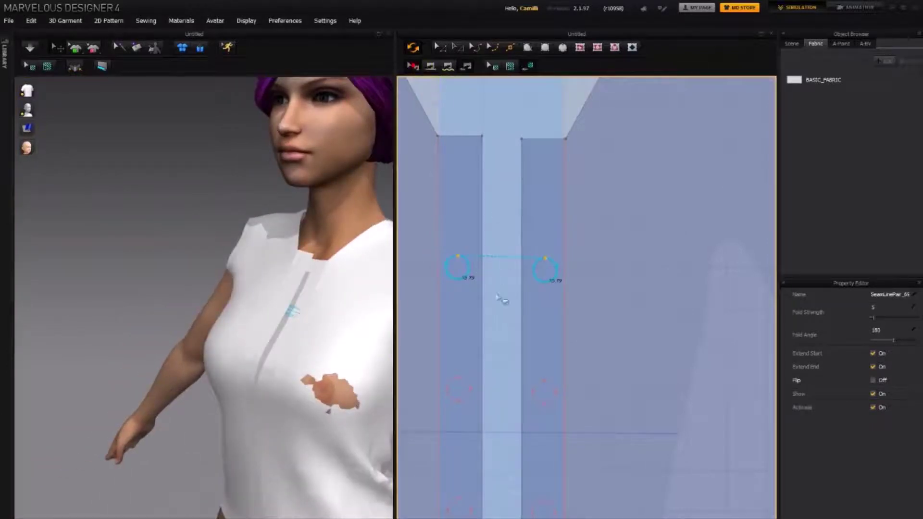
click(470, 261)
right_click(470, 262)
click(484, 267)
scroll(495, 334, down, 5)
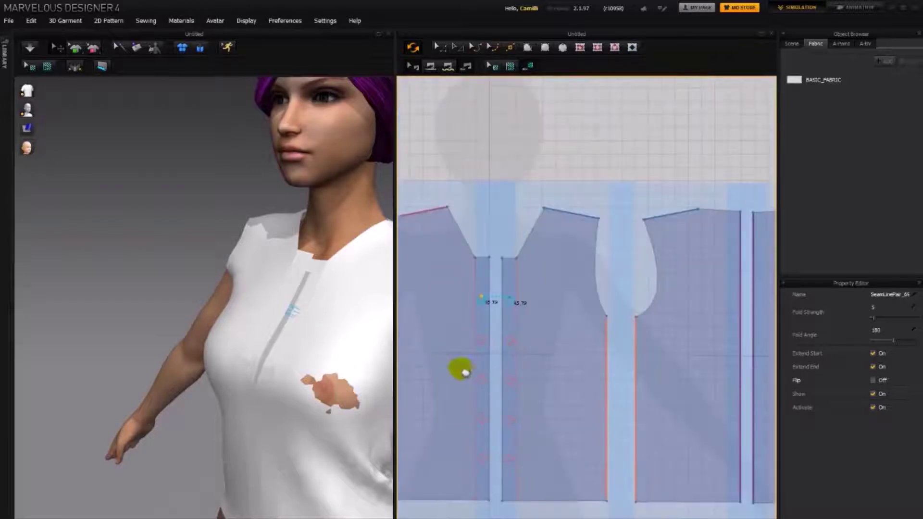
Sew the second pair of button circles together and reverse the direction of that seam
click(504, 315)
right_click(508, 318)
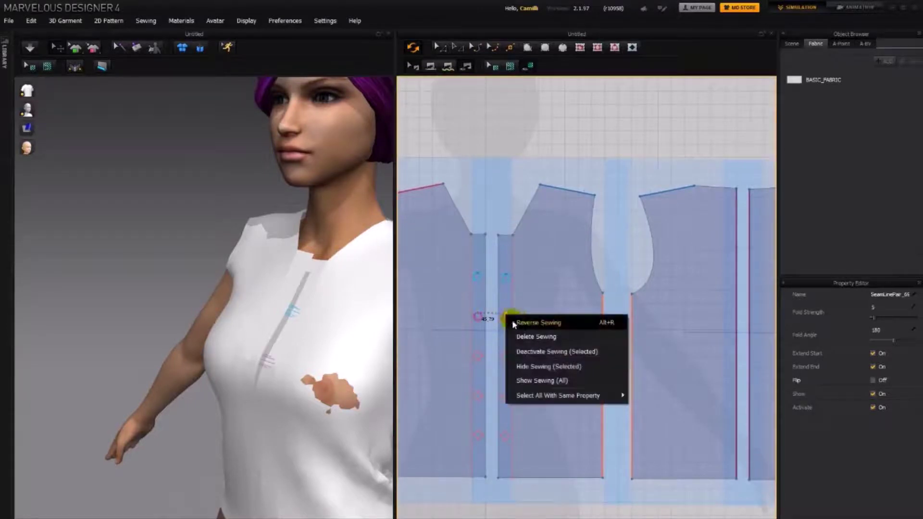
click(518, 322)
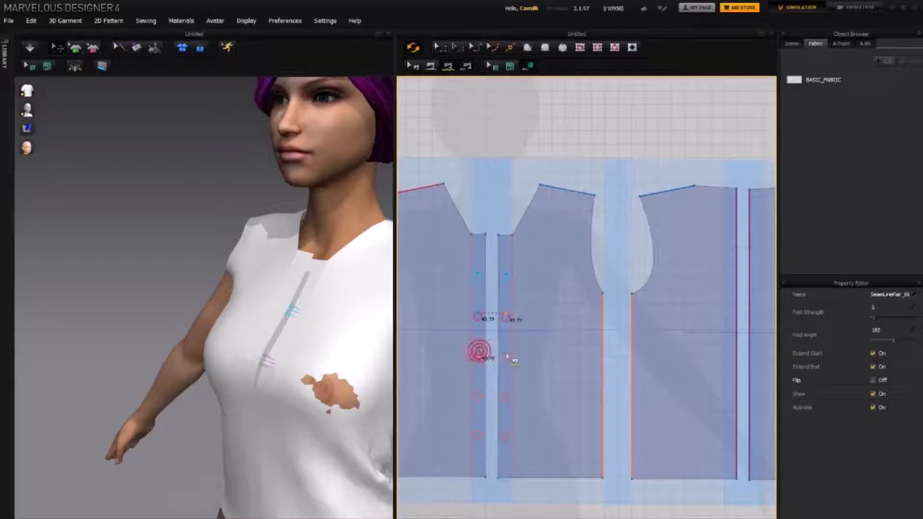
Sew the third, fourth and fifth pairs of button circles together across the two placket strips
click(478, 356)
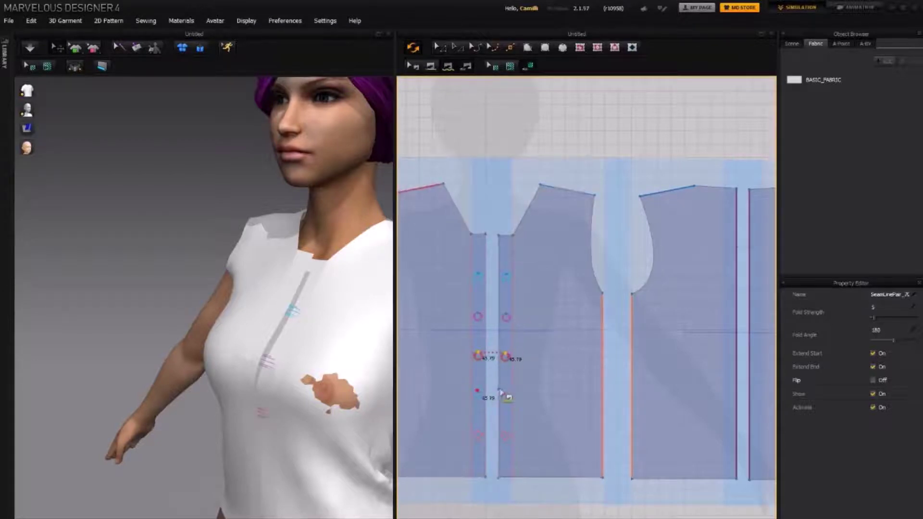
click(478, 395)
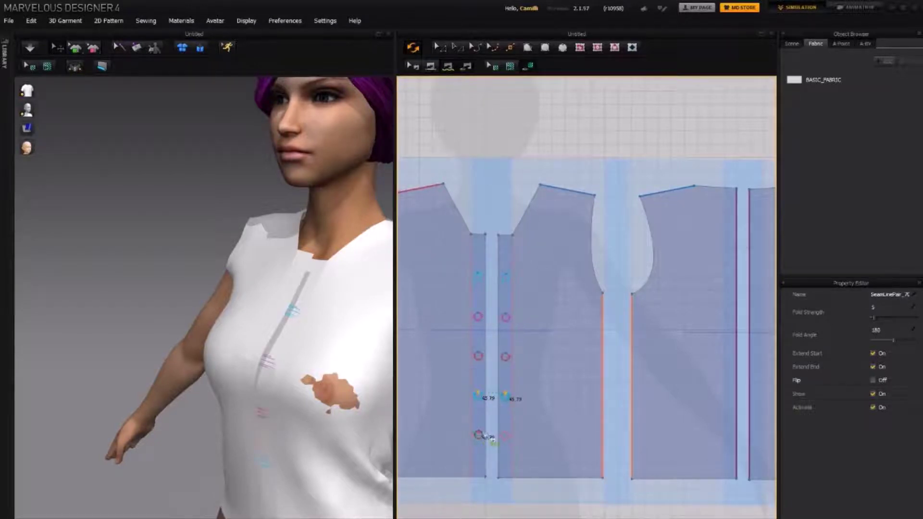
click(481, 435)
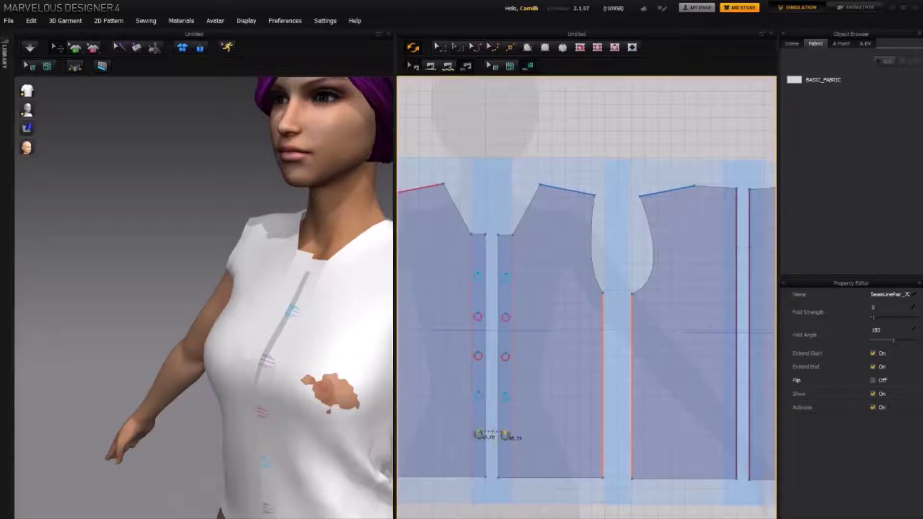
Reverse the sewing direction of the fourth and third button circle seams
click(504, 405)
right_click(511, 402)
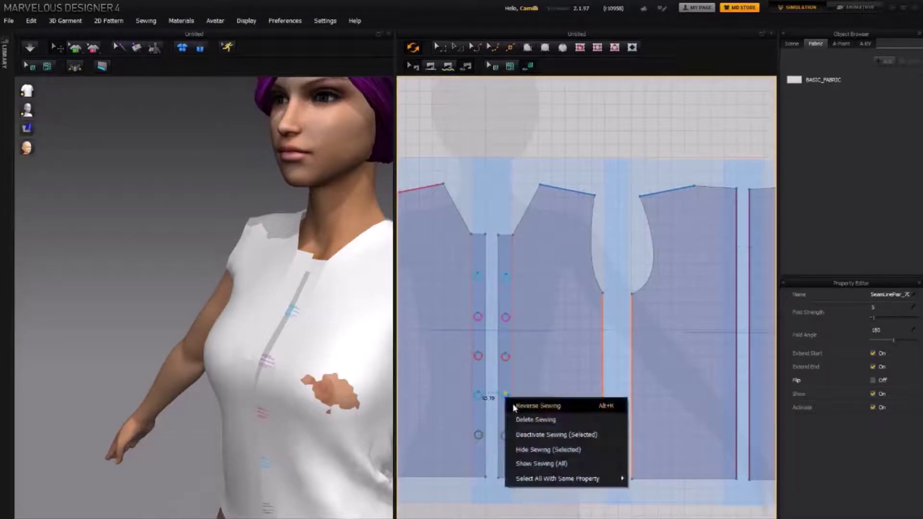
click(500, 355)
right_click(505, 360)
click(508, 366)
scroll(495, 358, up, 3)
mouse_move(490, 354)
mouse_down()
mouse_move(466, 353)
mouse_move(495, 361)
mouse_move(465, 354)
mouse_move(477, 350)
mouse_up()
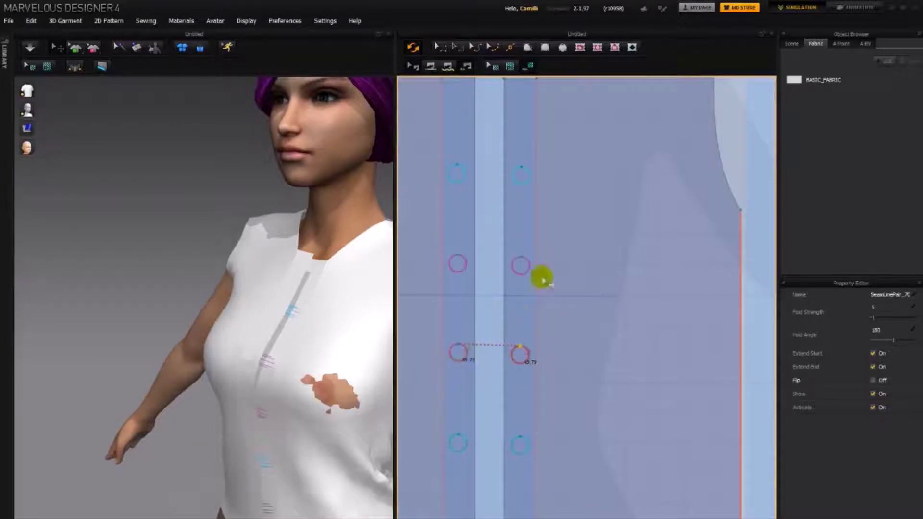
scroll(522, 245, down, 3)
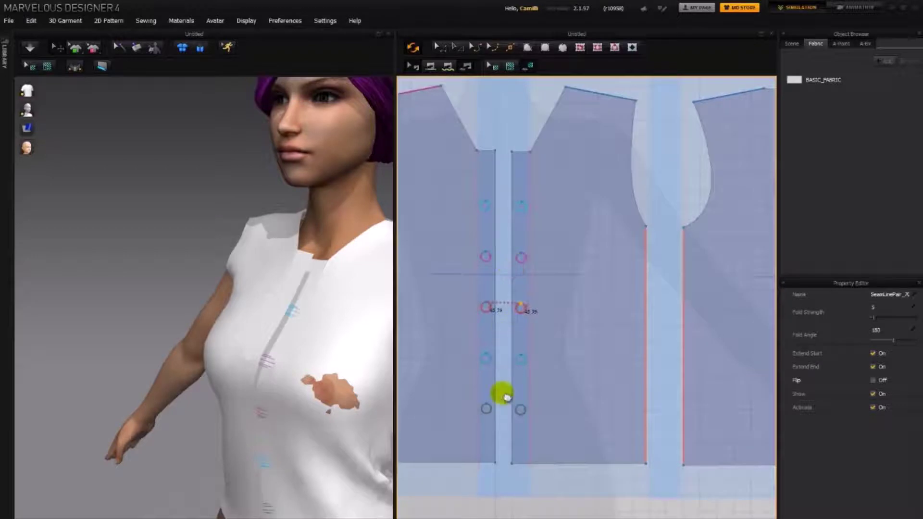
Simulate the garment so the newly sewn button circles pull the two placket strips together
middle_drag(500, 391, 491, 343)
key(space)
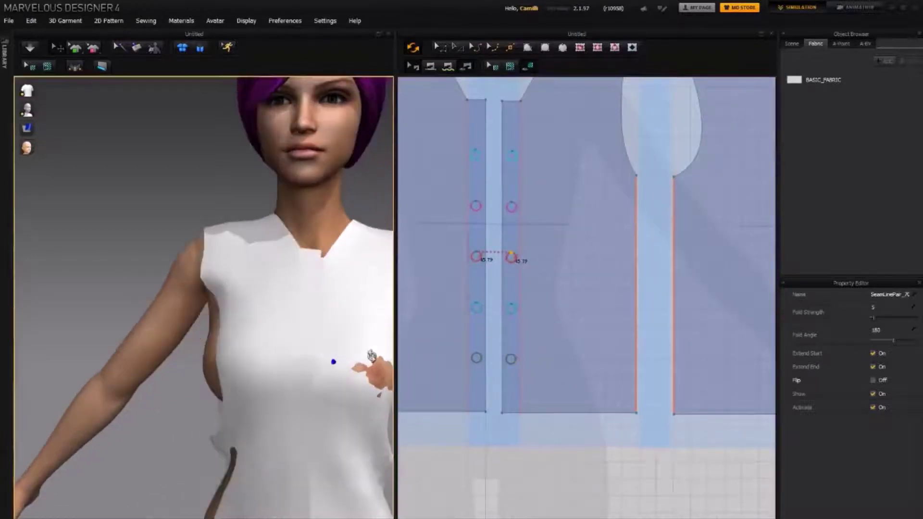
scroll(340, 360, down, 5)
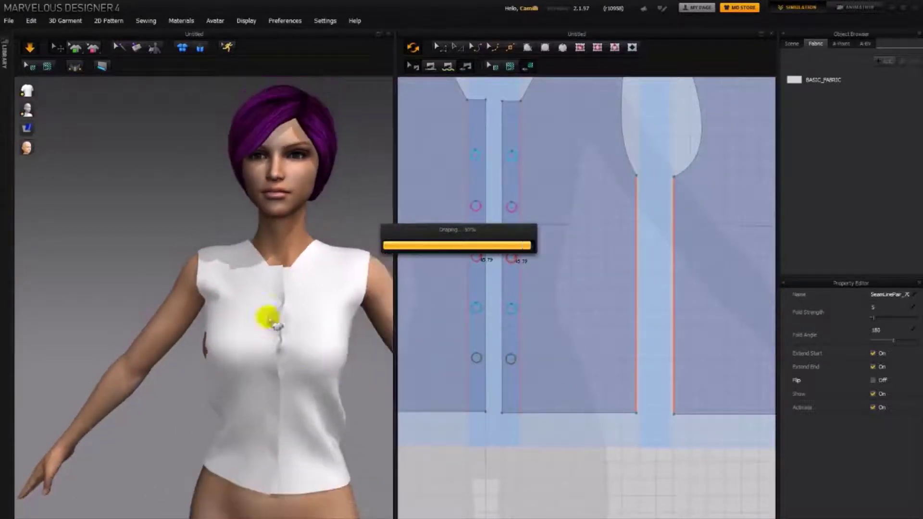
right_drag(336, 388, 320, 385)
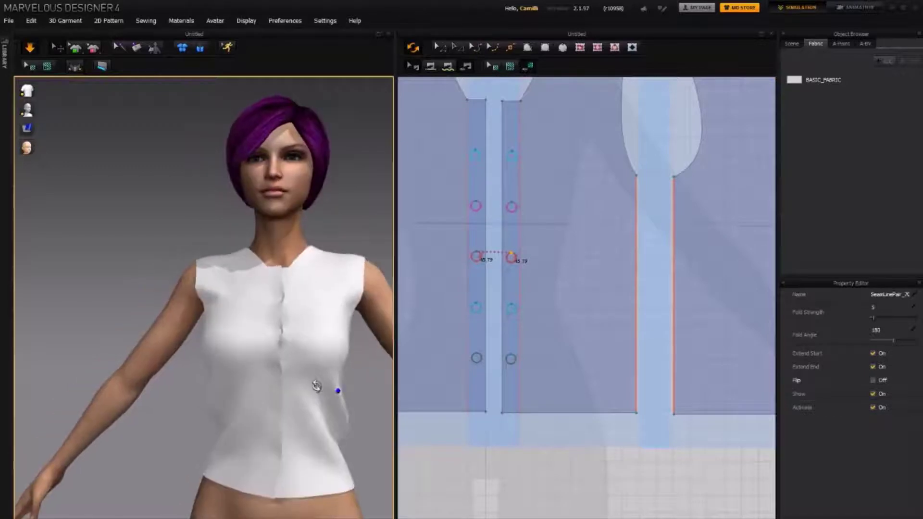
Apply the R_Cotton_CLO_V2 physical preset to BASIC_FABRIC and set its colour to purple 591C57
click(847, 80)
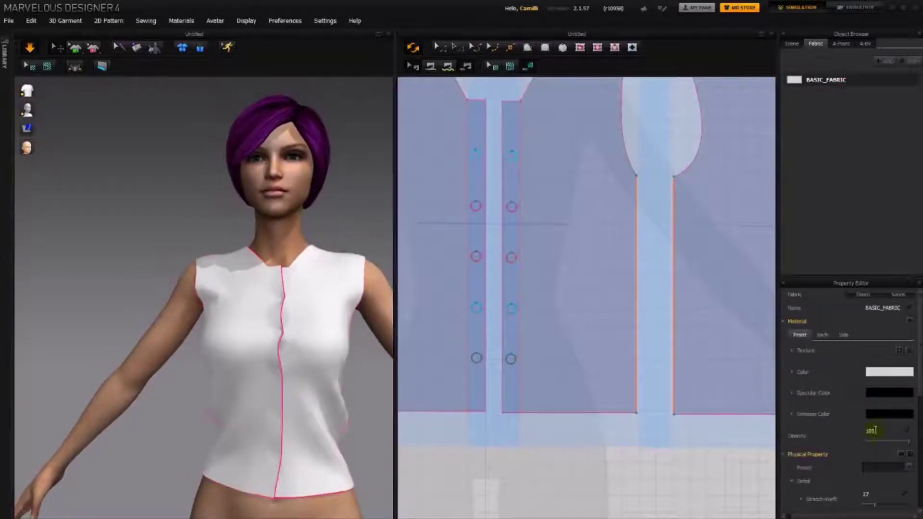
click(892, 469)
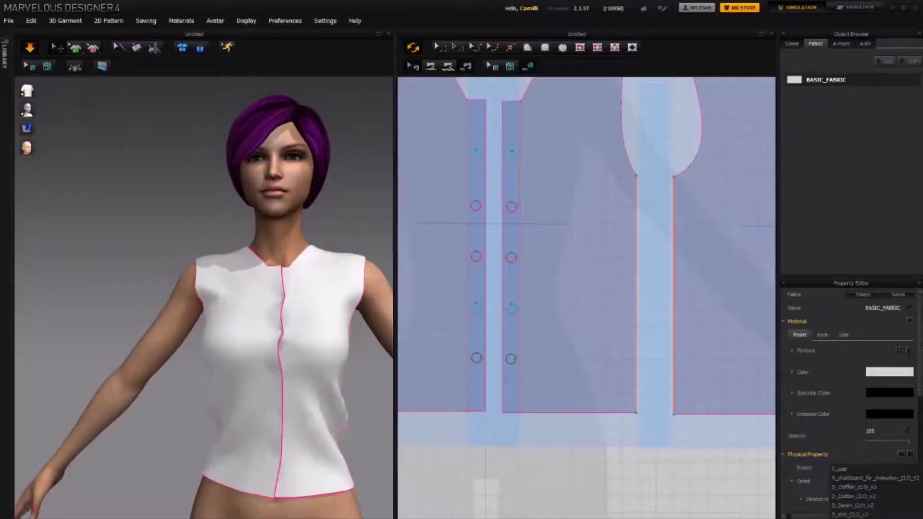
click(853, 496)
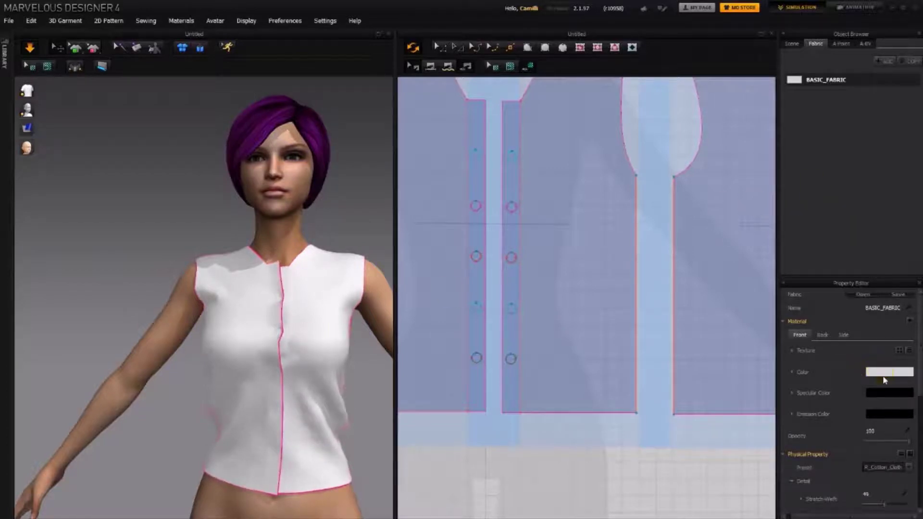
click(884, 373)
click(399, 312)
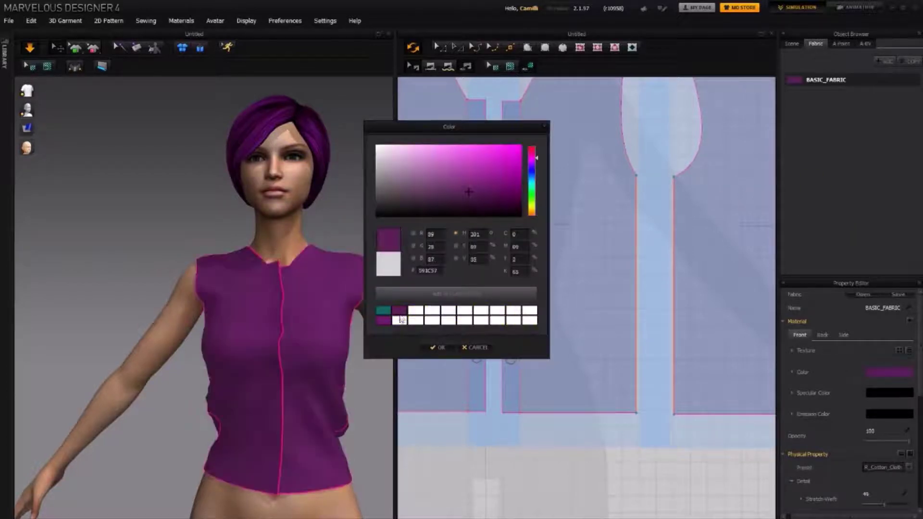
click(435, 346)
Examine the front closure between the buttons from the front and the side for gaps in the draped placket
right_drag(346, 279, 266, 279)
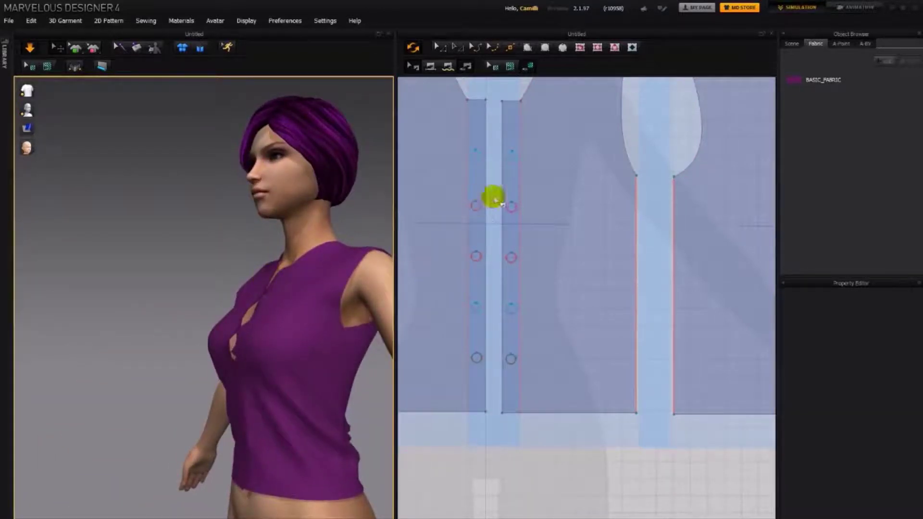
click(212, 354)
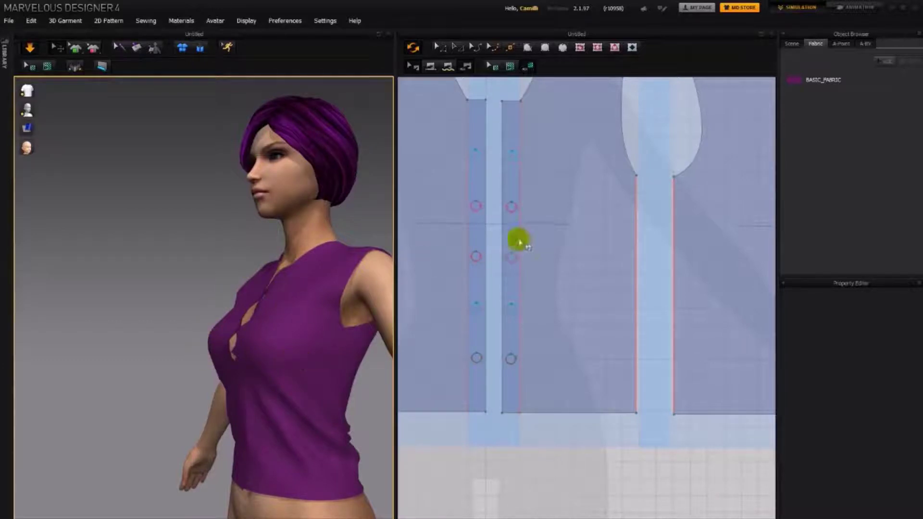
right_drag(285, 353, 362, 274)
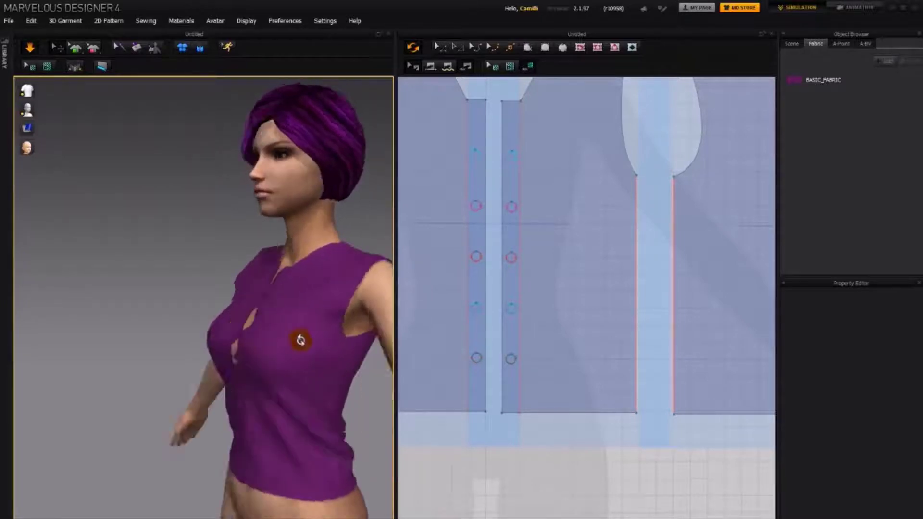
scroll(256, 314, up, 3)
right_drag(217, 382, 252, 383)
scroll(251, 383, up, 2)
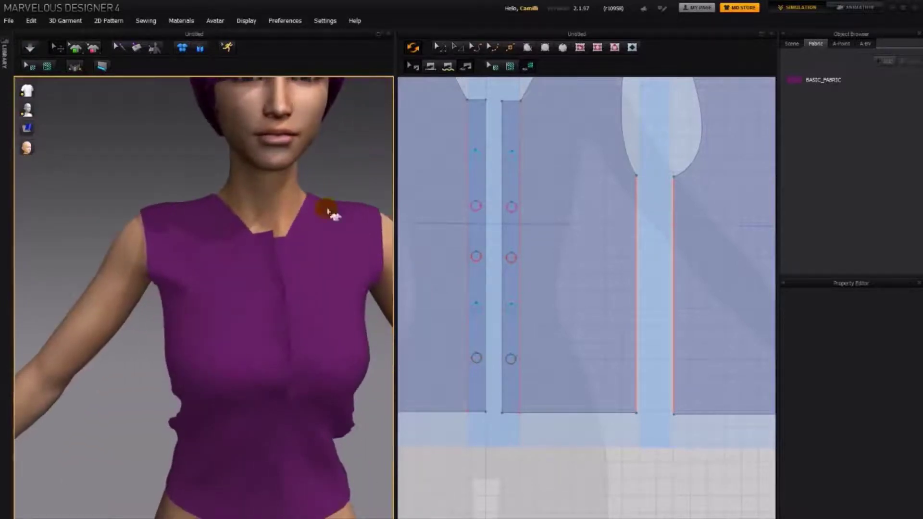
click(447, 67)
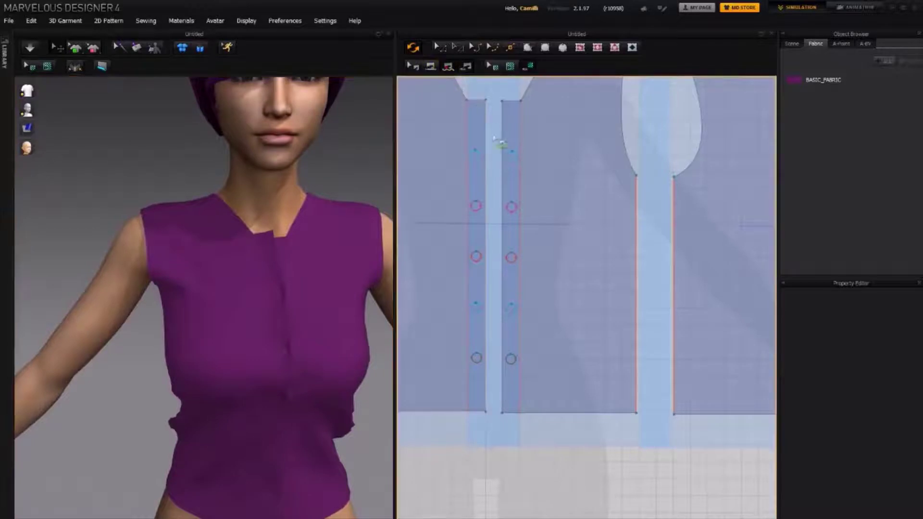
right_drag(310, 264, 239, 258)
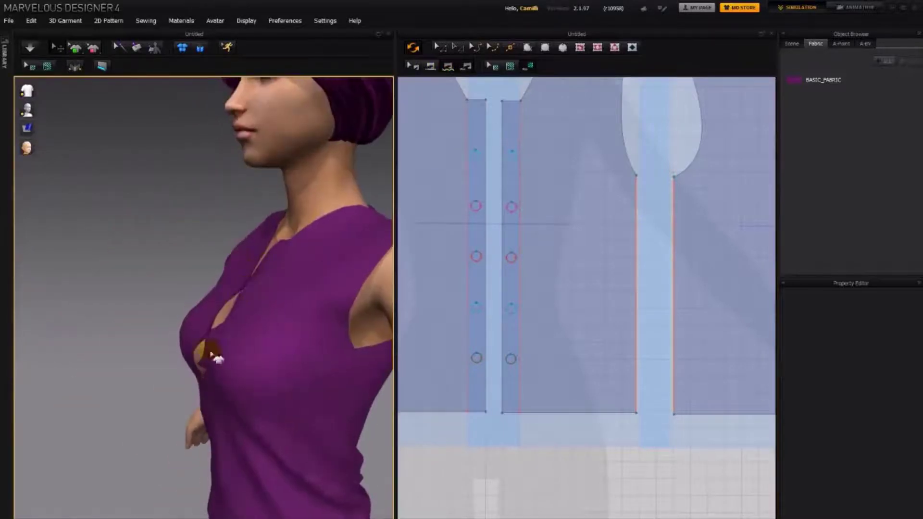
right_drag(239, 423, 323, 391)
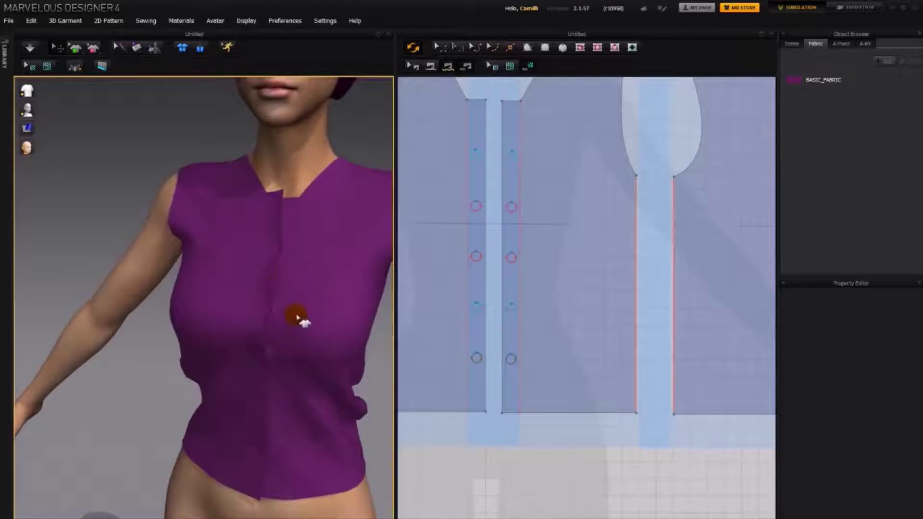
right_drag(298, 317, 315, 314)
Try free-sewing a segment about 92 mm long around the second button, from the left placket strip's outer edge to the right strip's inner line
click(289, 278)
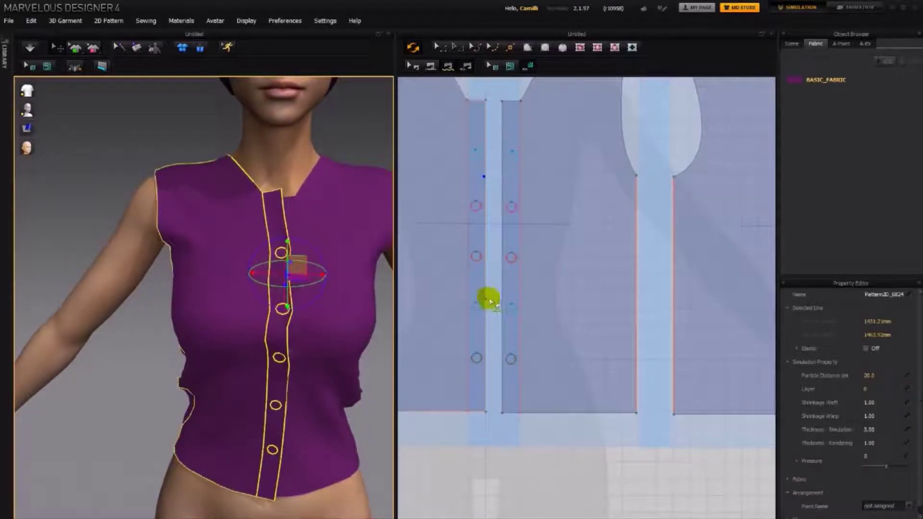
click(487, 174)
click(488, 230)
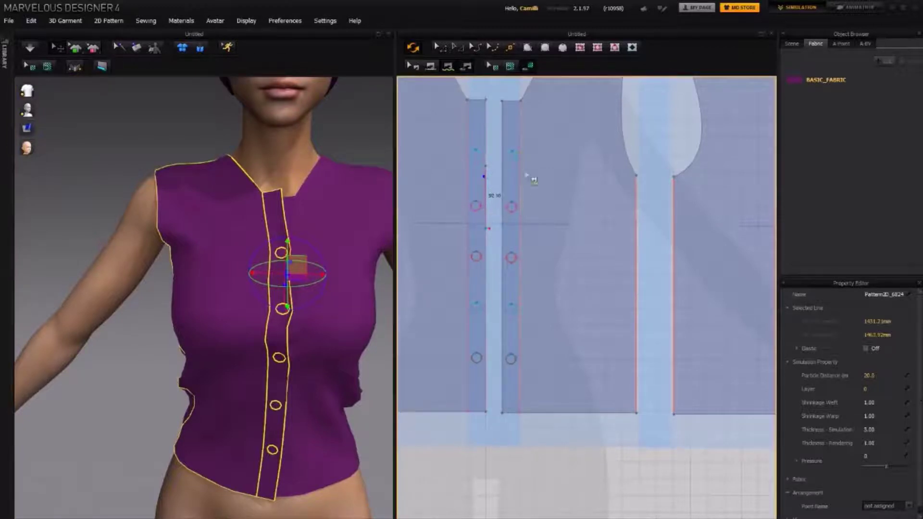
click(520, 230)
key(space)
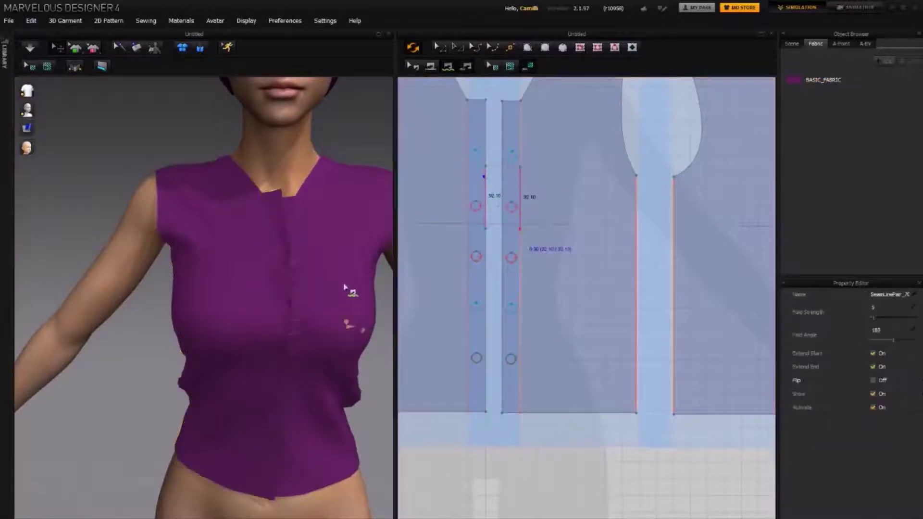
right_drag(350, 288, 301, 291)
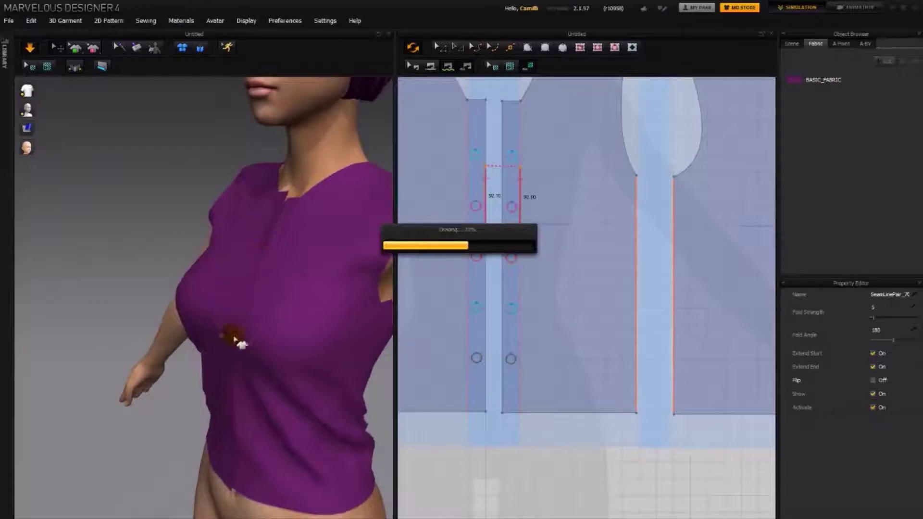
right_drag(278, 353, 247, 303)
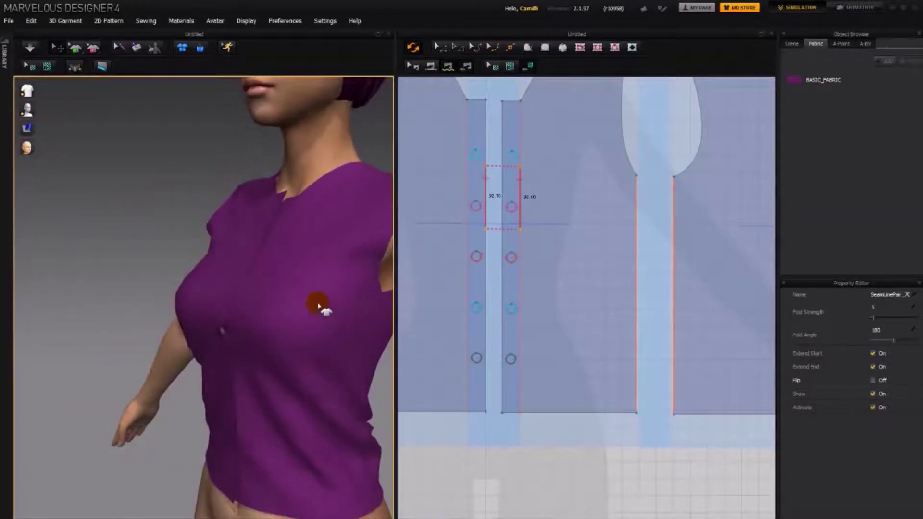
click(485, 218)
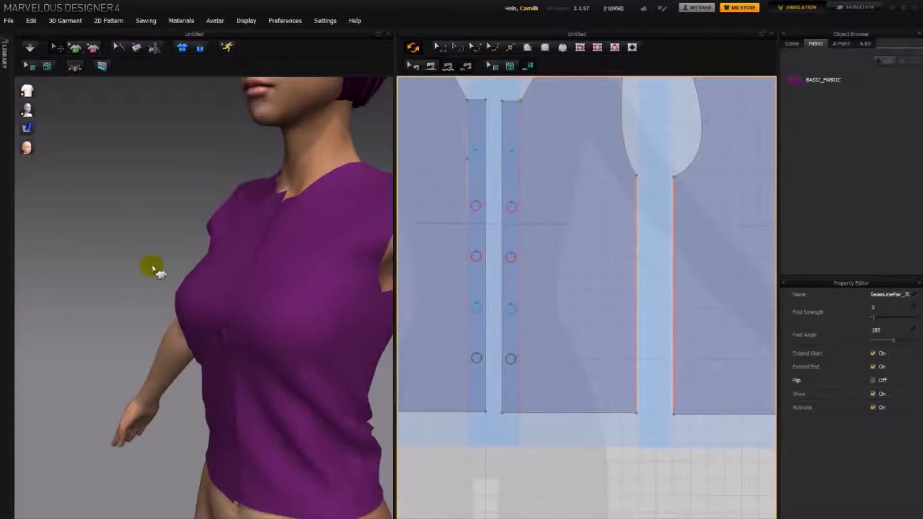
key(a)
Free-sew the right placket strip's outer edge to the left strip's inner line, about 324 mm from the top button to the bottom one, and drape it
click(535, 131)
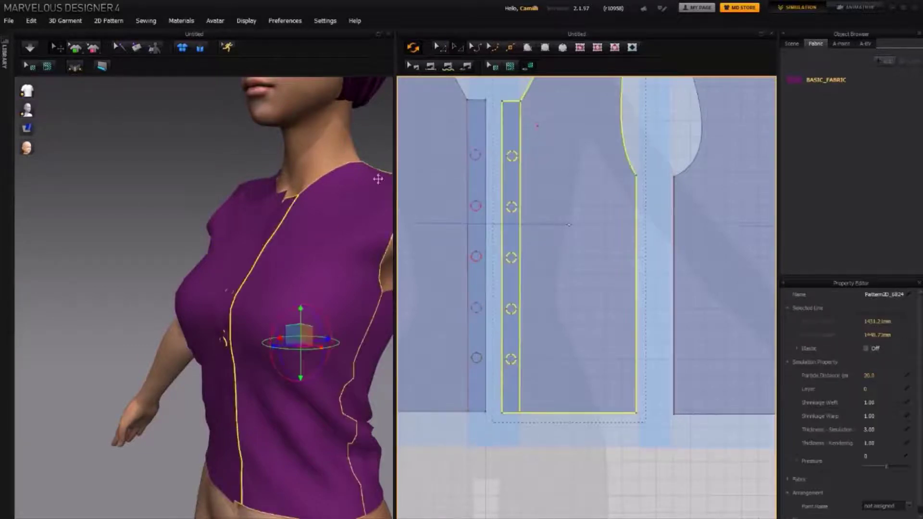
right_drag(277, 223, 305, 239)
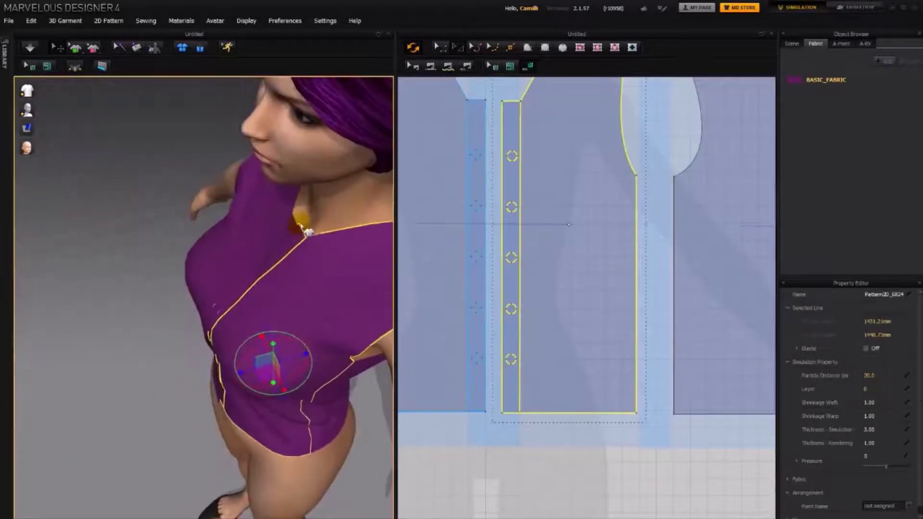
click(290, 219)
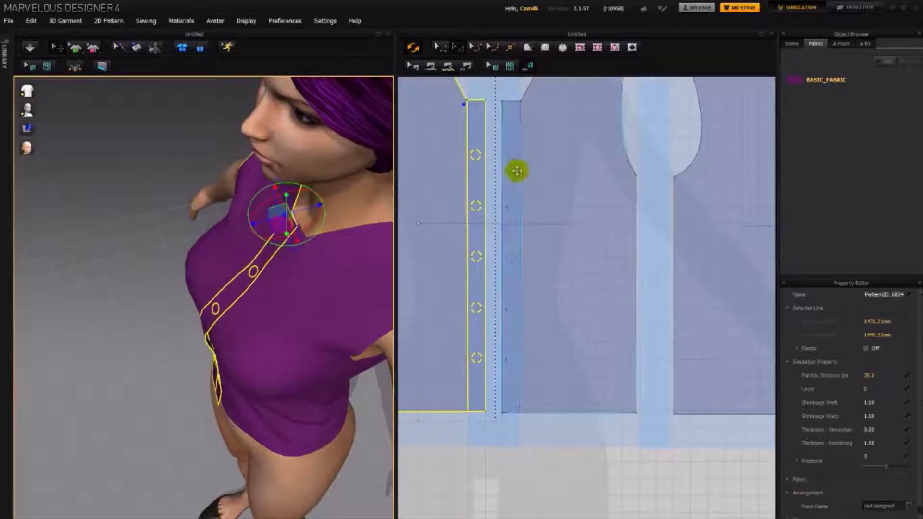
click(502, 147)
click(502, 358)
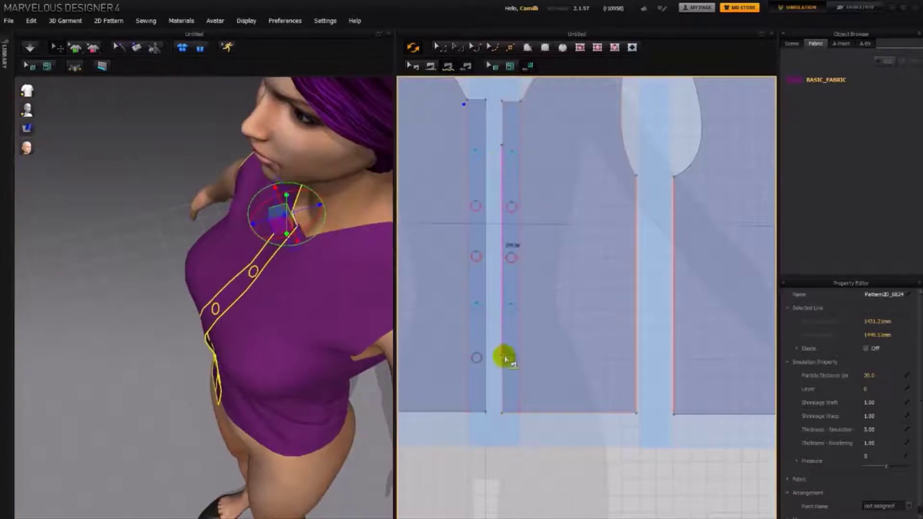
click(466, 146)
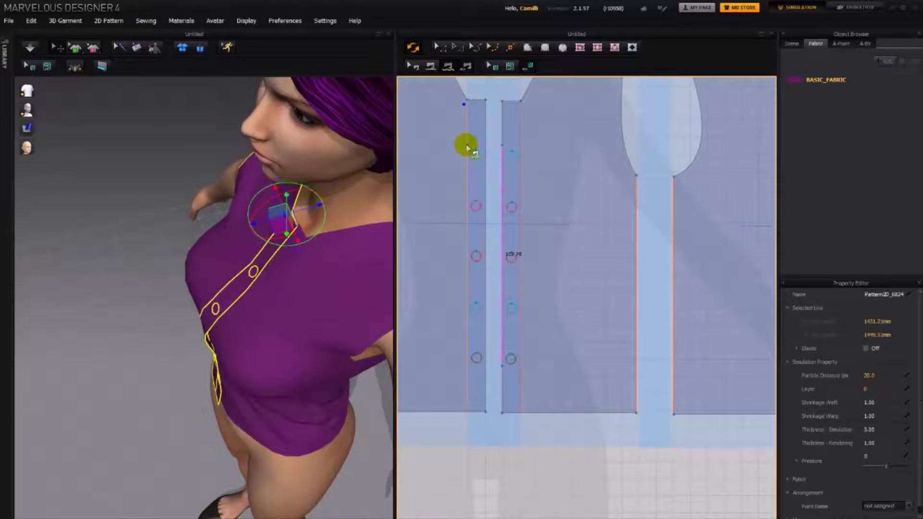
click(467, 365)
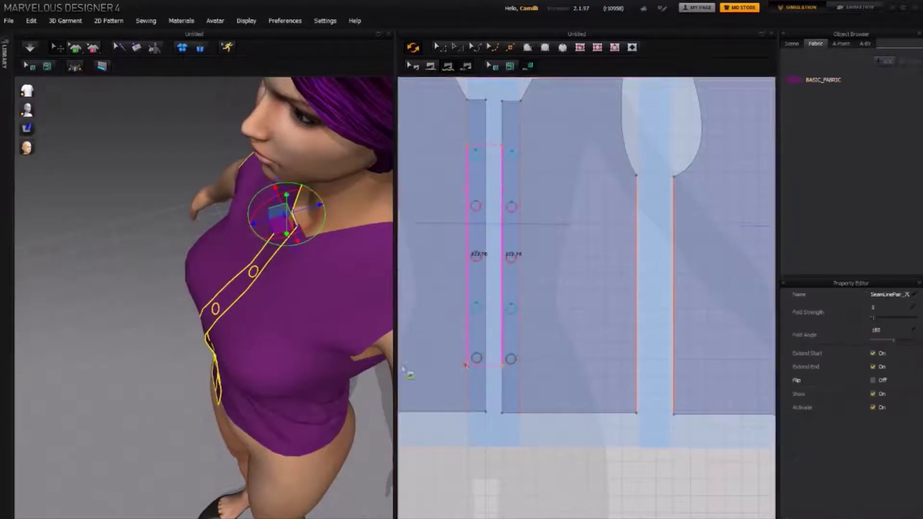
right_drag(211, 335, 238, 303)
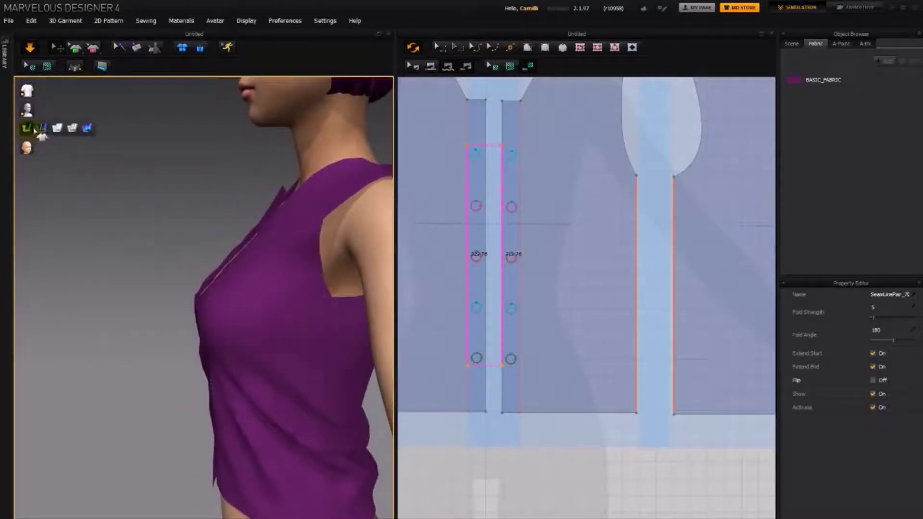
right_drag(190, 237, 308, 216)
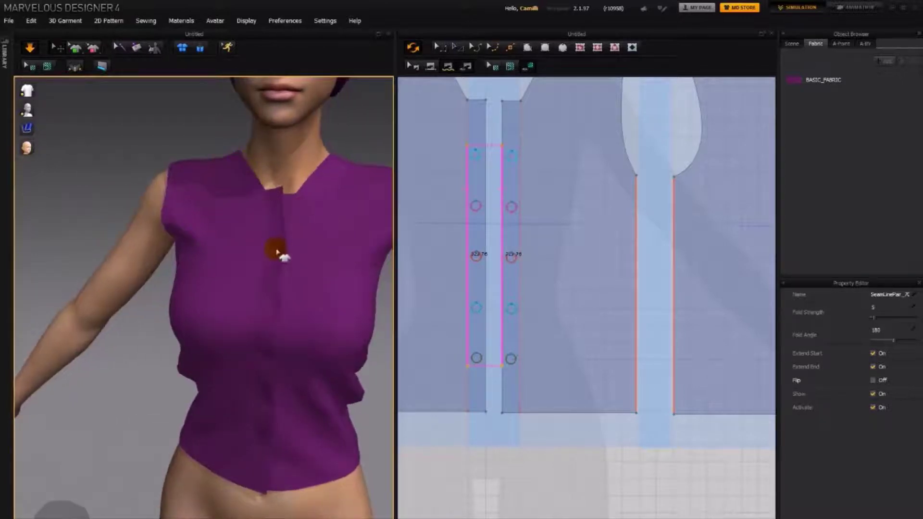
Tug the placket's lower end at the hem during simulation and inspect the closed front from several angles
scroll(305, 315, down, 2)
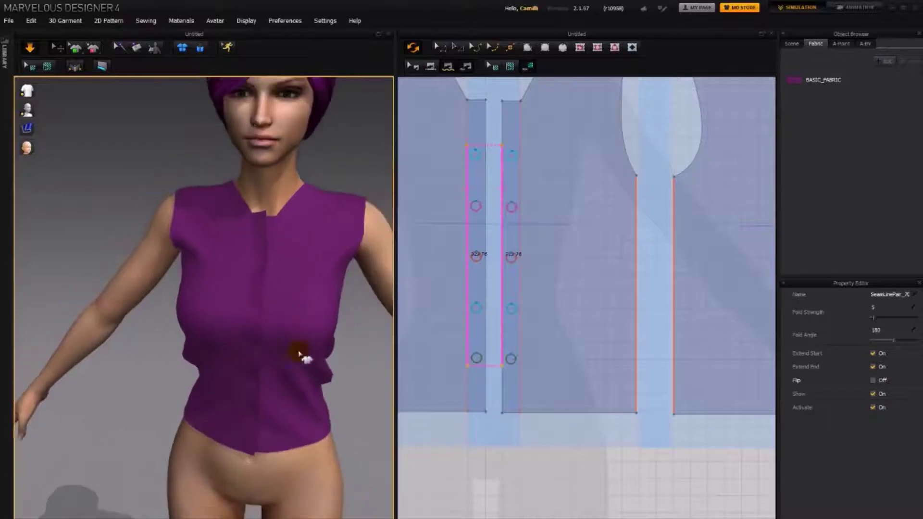
right_drag(295, 387, 290, 448)
mouse_move(271, 463)
mouse_down()
mouse_move(218, 443)
mouse_move(245, 467)
mouse_move(274, 462)
mouse_up()
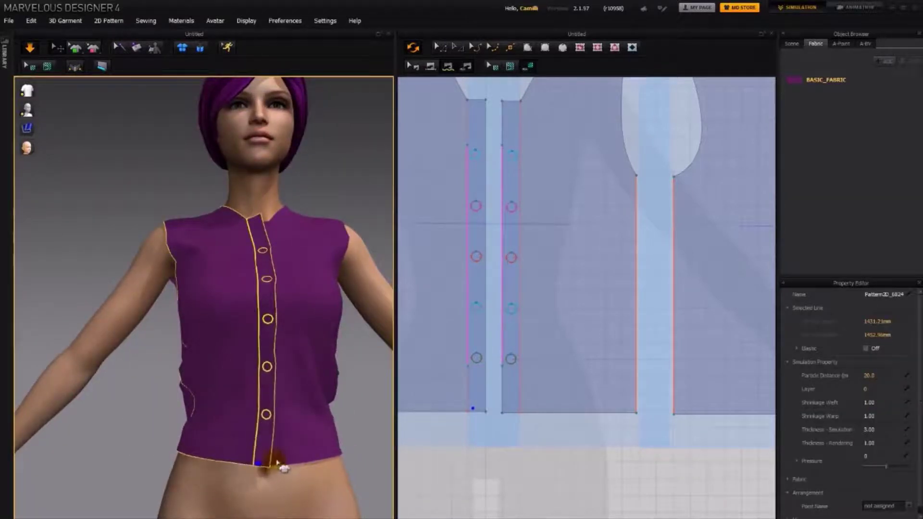
right_drag(272, 468, 226, 465)
drag(225, 464, 225, 467)
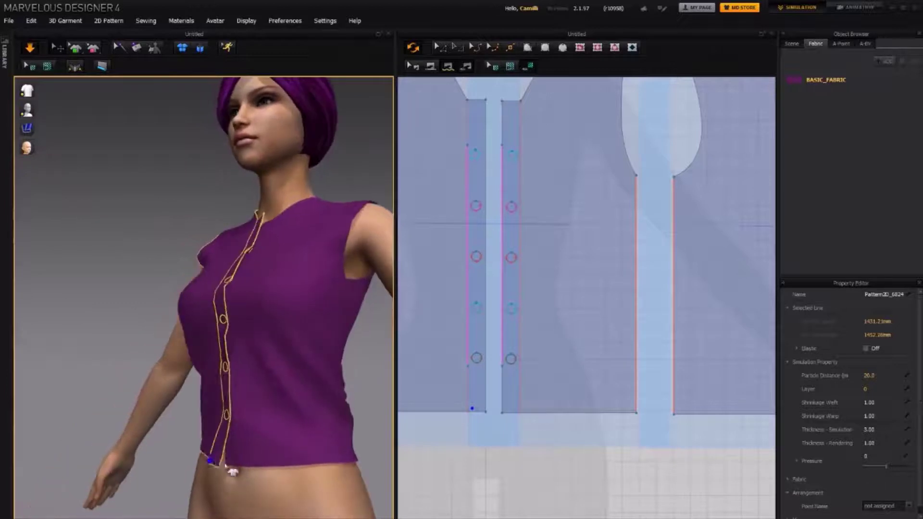
right_drag(233, 461, 255, 436)
middle_drag(255, 437, 253, 377)
scroll(253, 377, up, 3)
right_drag(276, 416, 318, 430)
Turn off Fold Rendering for the internal line along the left placket strip
click(332, 443)
key(2)
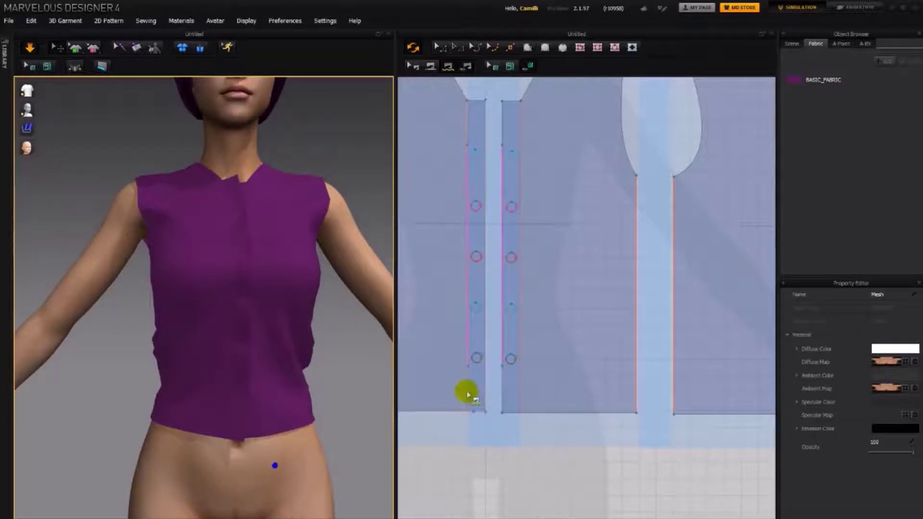
right_drag(335, 334, 337, 362)
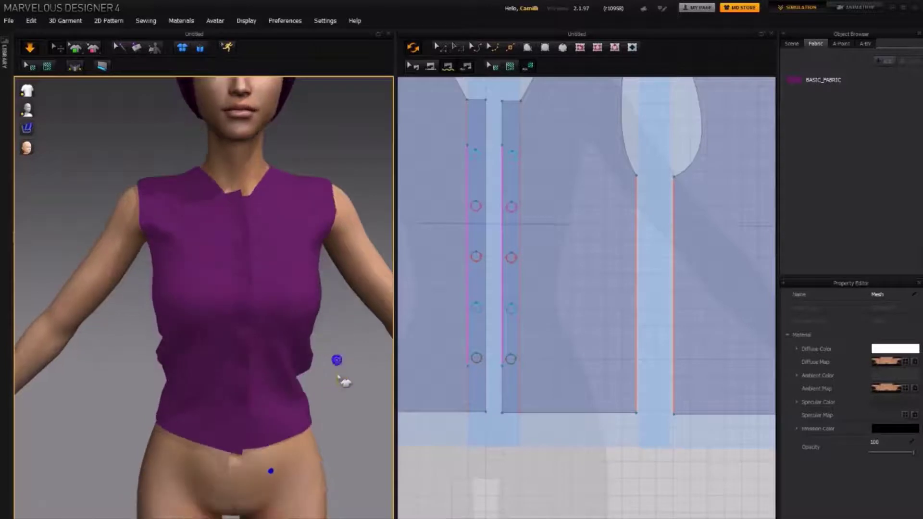
click(468, 285)
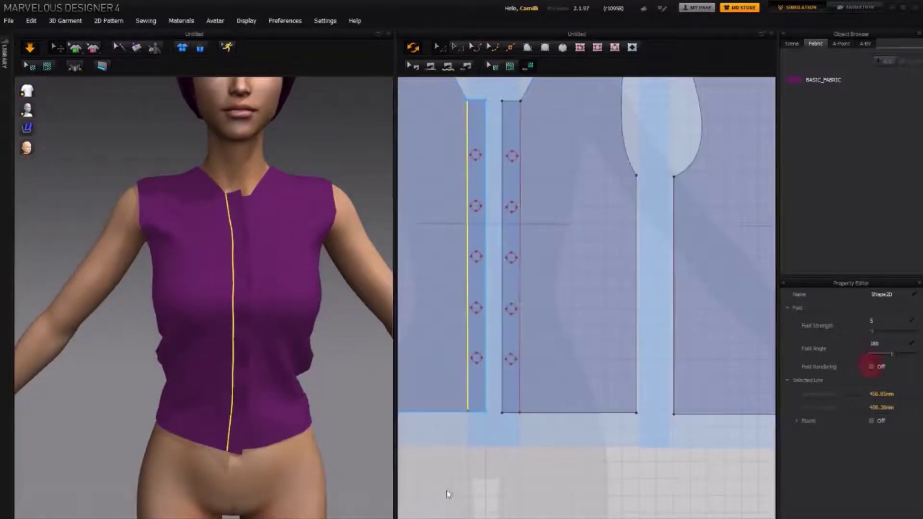
click(354, 398)
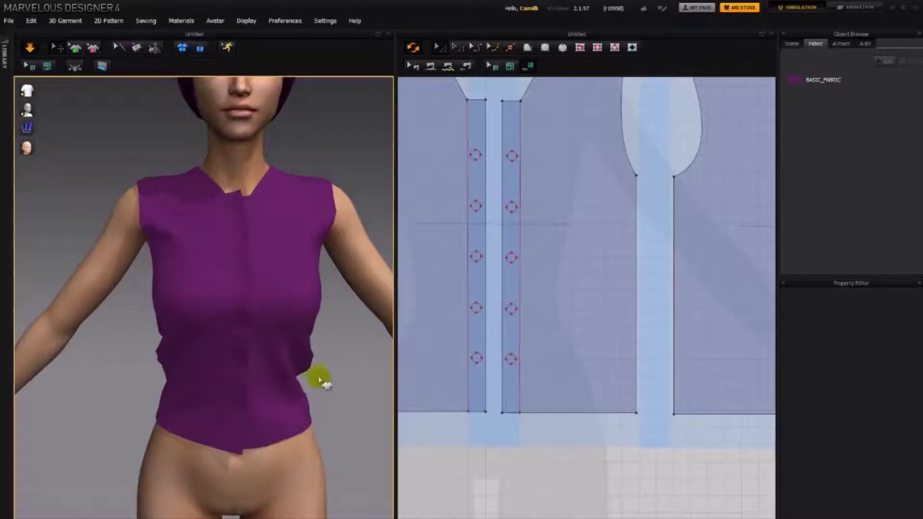
Move the left front panel away from the right front panel to widen the gap between the two placket strips
mouse_move(324, 377)
right_down()
mouse_move(315, 391)
mouse_move(333, 388)
right_up()
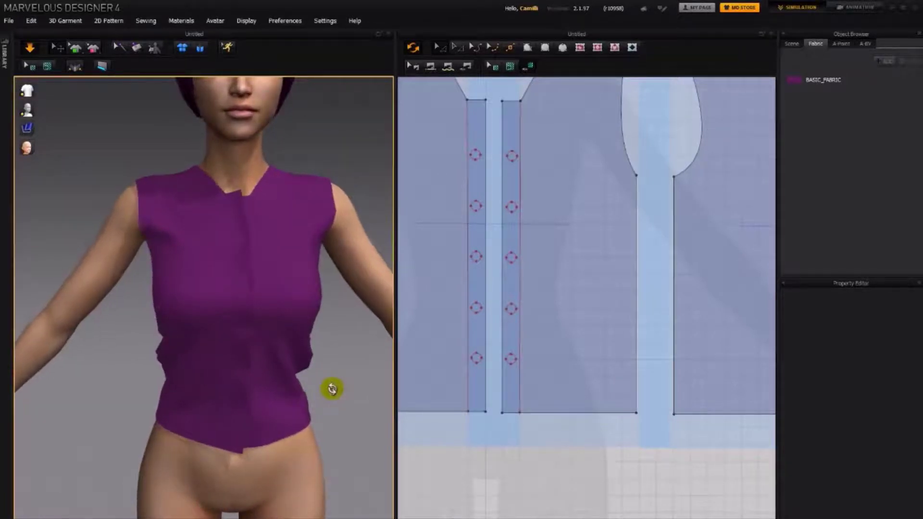
right_drag(503, 312, 521, 342)
scroll(522, 342, down, 5)
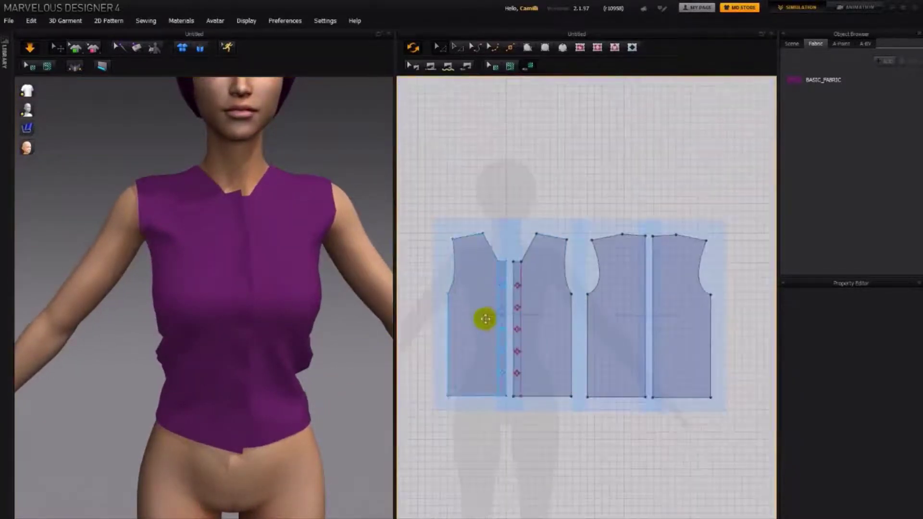
click(478, 320)
drag(478, 319, 470, 317)
scroll(492, 323, up, 2)
scroll(491, 323, up, 2)
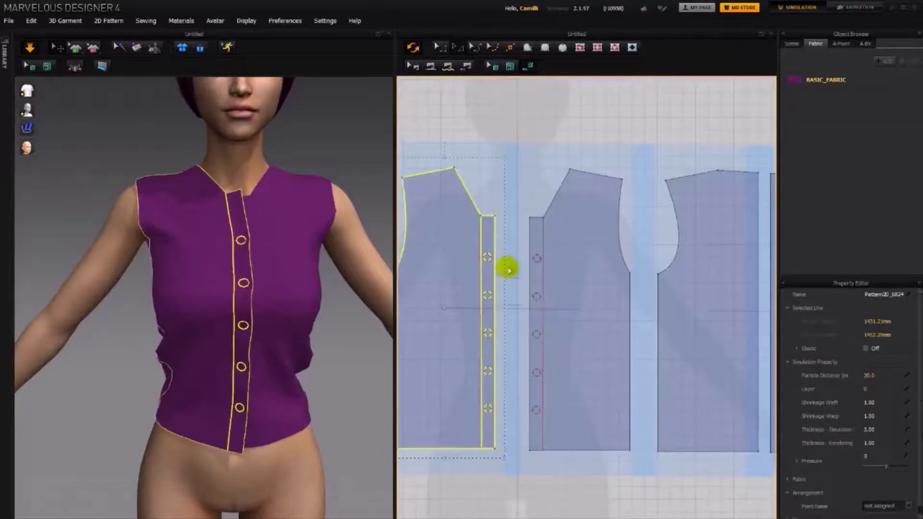
Clone the five button circles on the left placket strip as separate patterns and place them between the two front panels
click(487, 253)
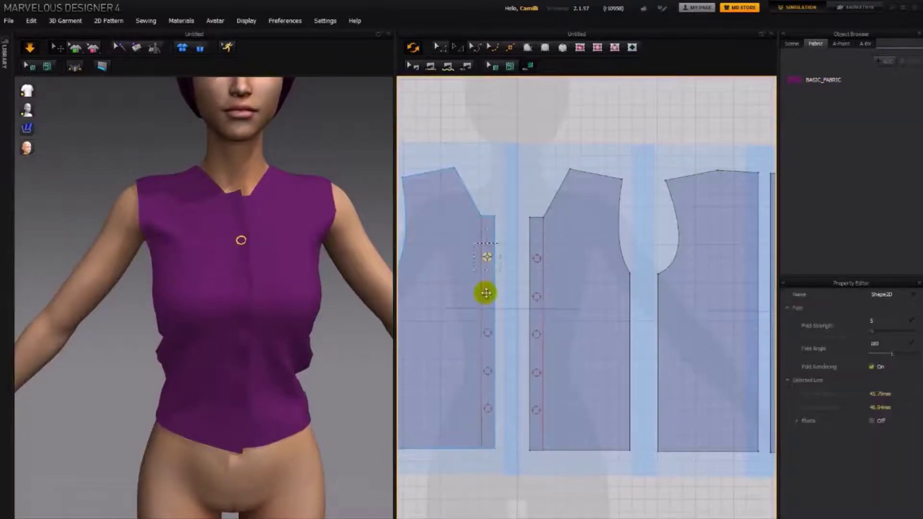
click(488, 332)
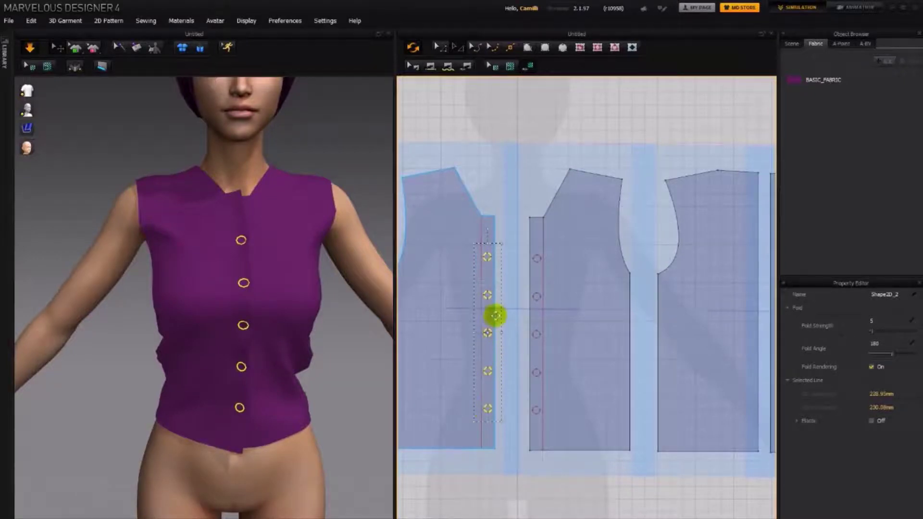
right_click(487, 294)
click(523, 345)
click(518, 298)
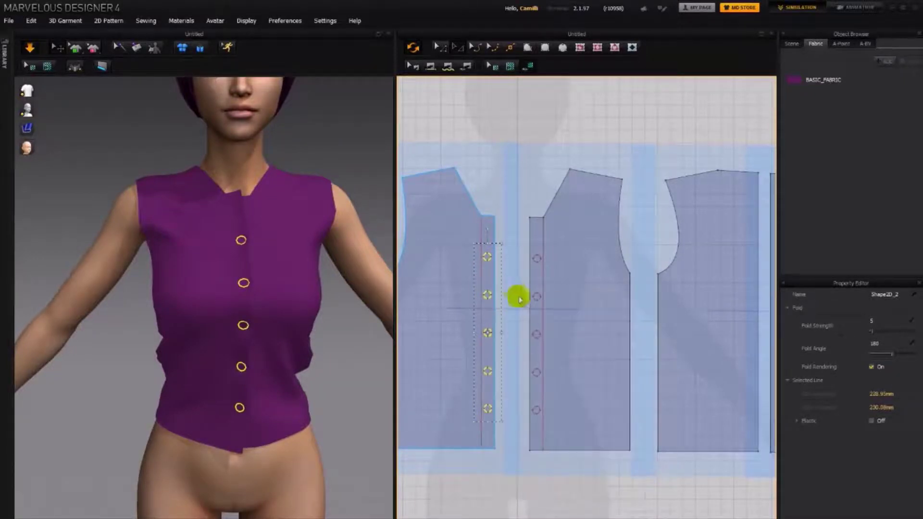
drag(509, 295, 515, 331)
click(507, 283)
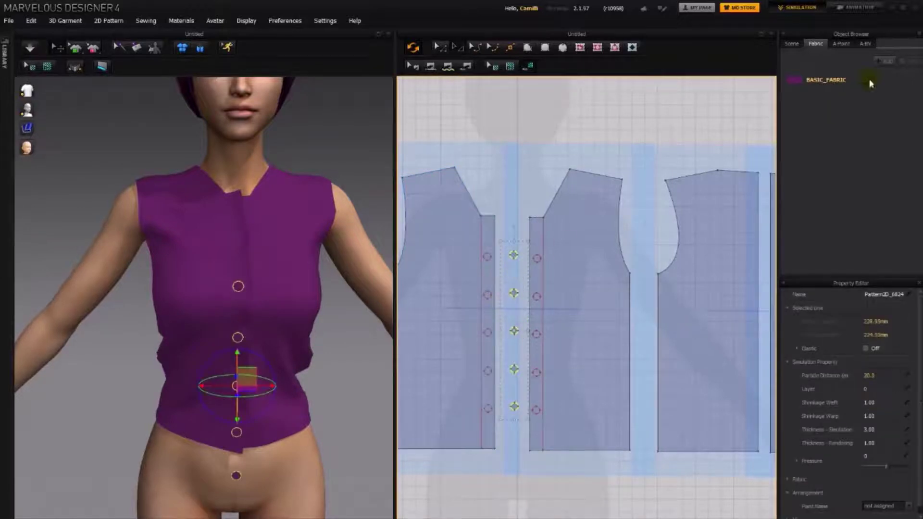
Add a new fabric named buttons and load the saved buttons physical property file into it
click(884, 61)
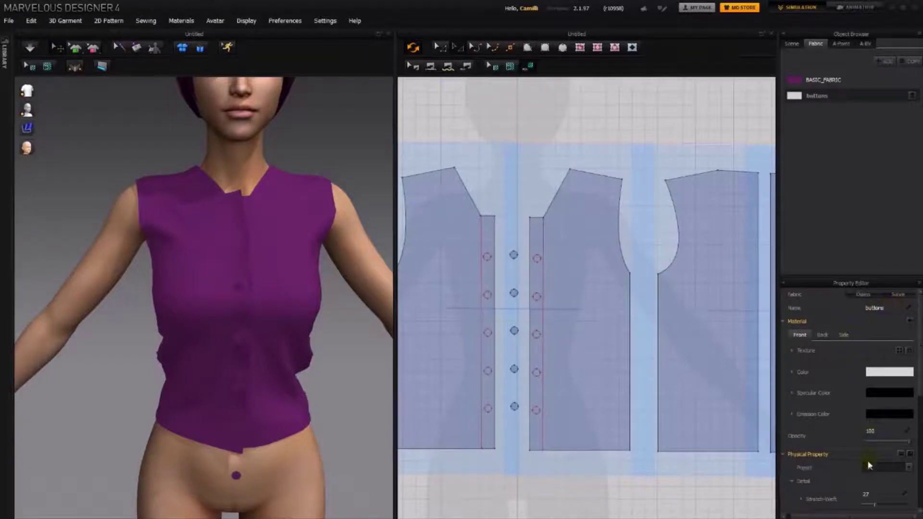
click(901, 454)
click(98, 136)
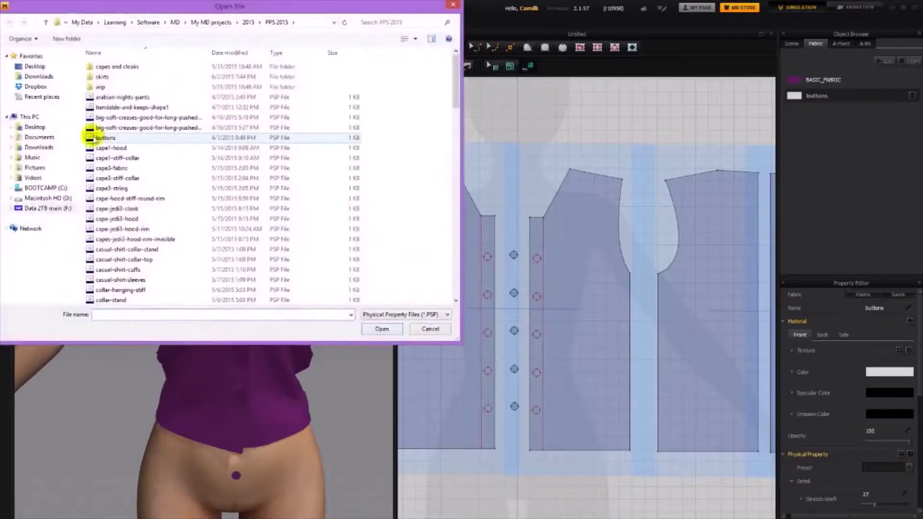
click(379, 326)
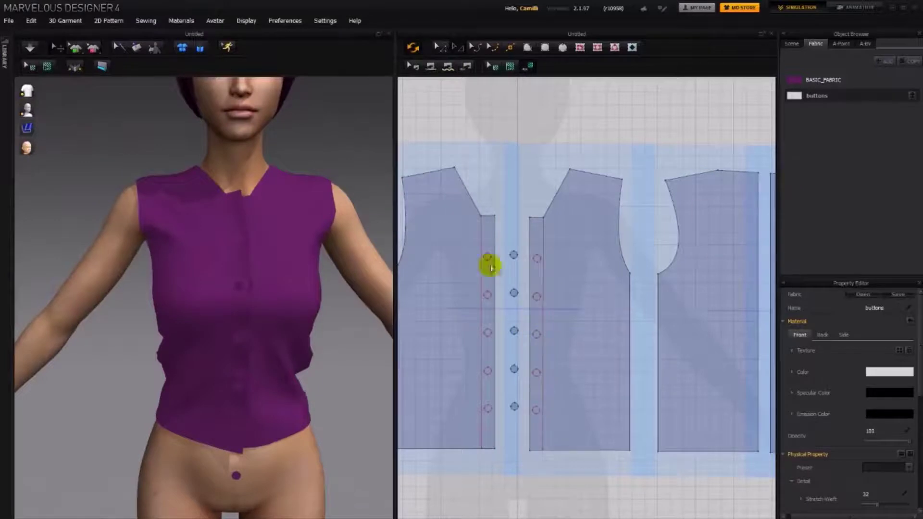
Assign the buttons fabric to the five button patterns, set their rendering thickness to 3, and check them from the side
click(537, 270)
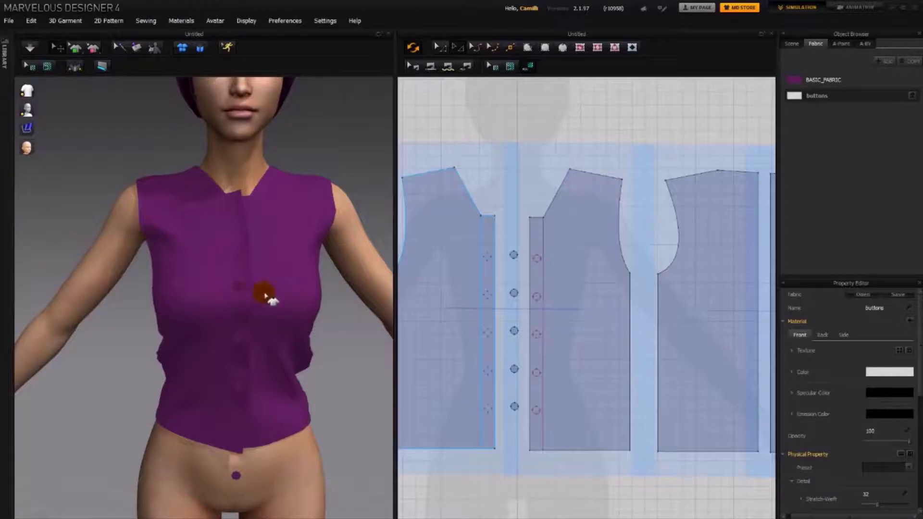
key(ctrl+a)
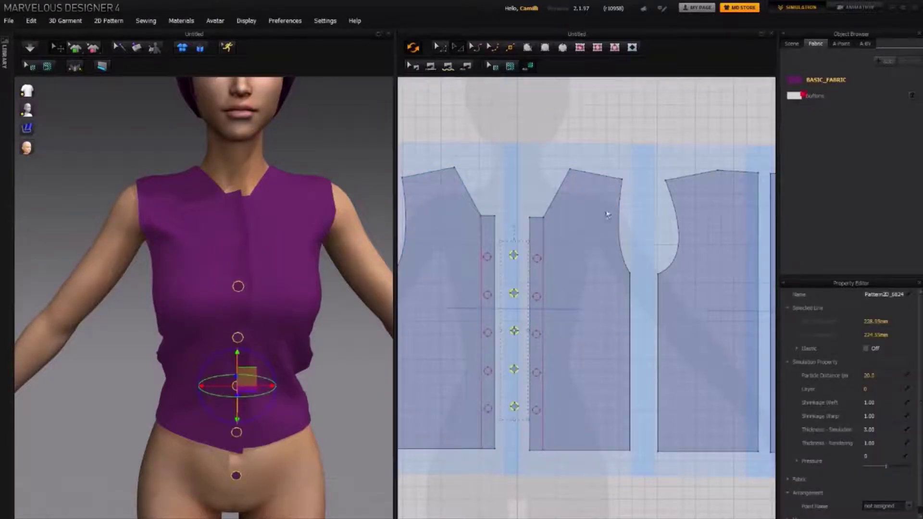
click(515, 253)
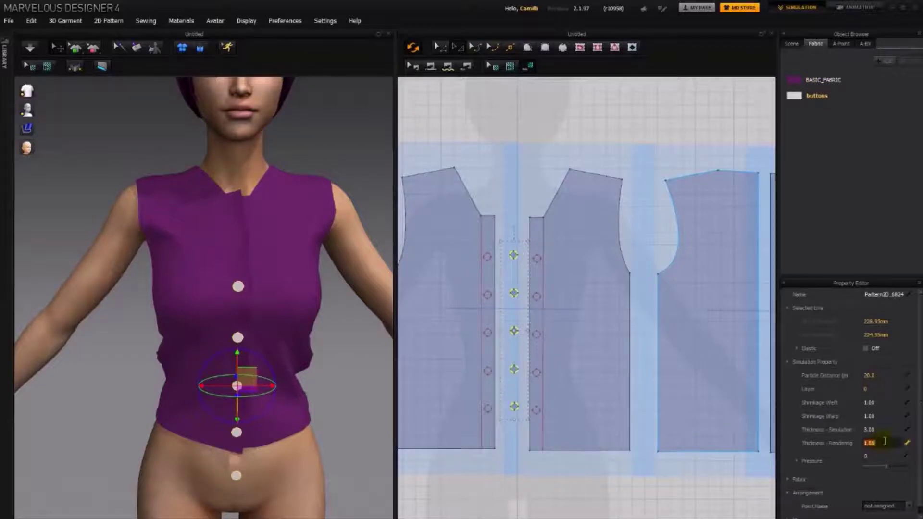
click(346, 367)
right_drag(347, 367, 259, 373)
scroll(128, 258, up, 5)
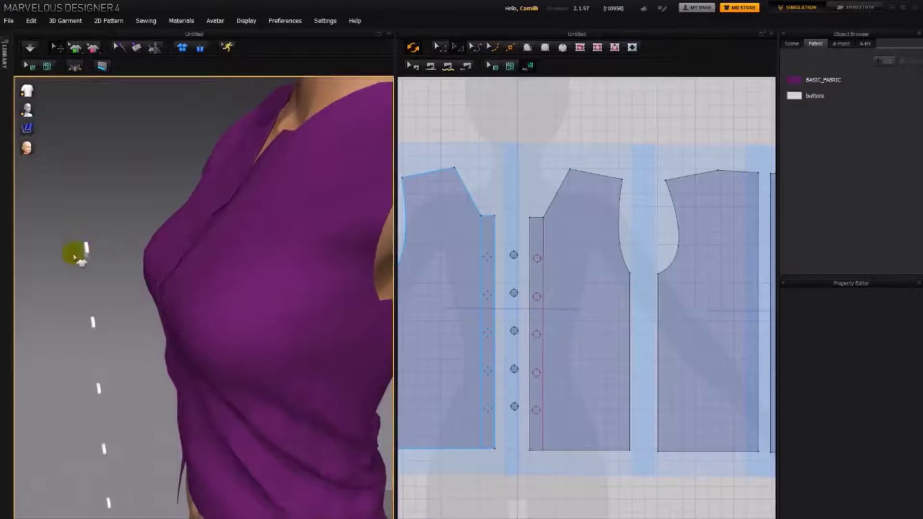
right_drag(74, 254, 219, 300)
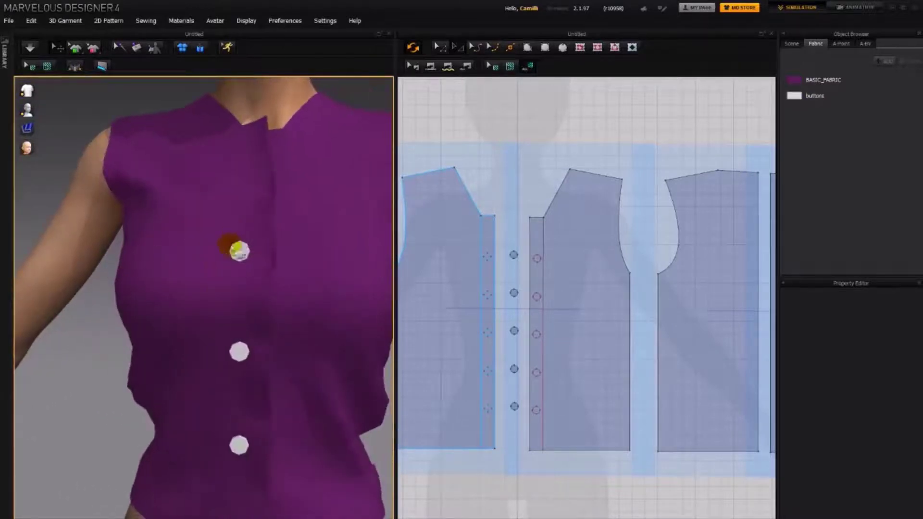
Set the particle distance of the five button patterns to 5 and inspect their edges up close
click(504, 242)
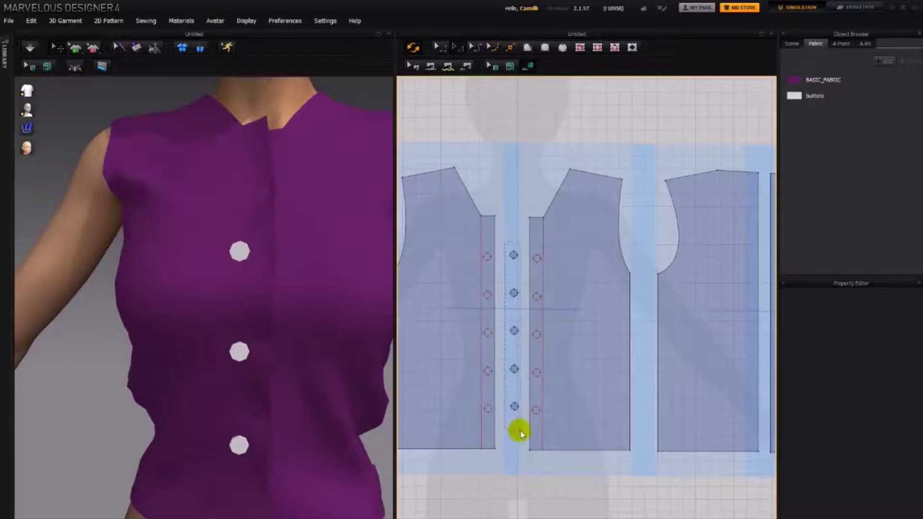
drag(522, 434, 525, 435)
click(879, 378)
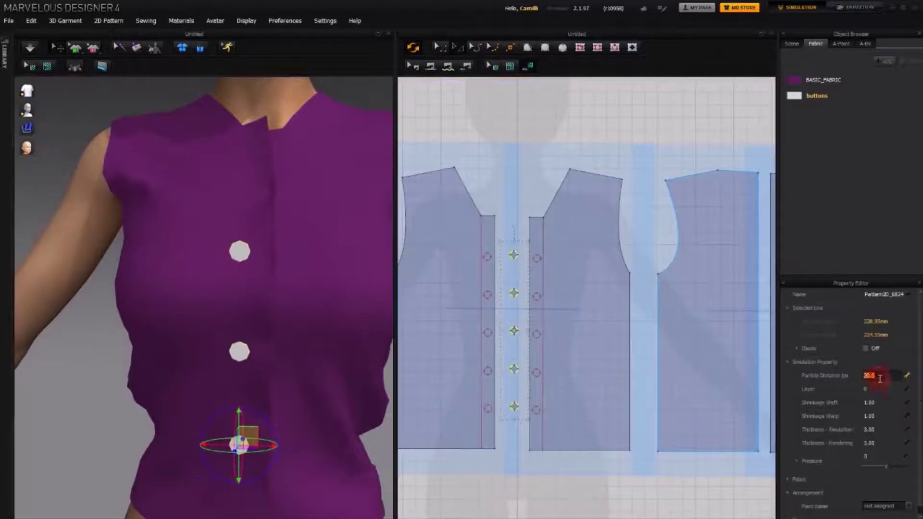
click(484, 137)
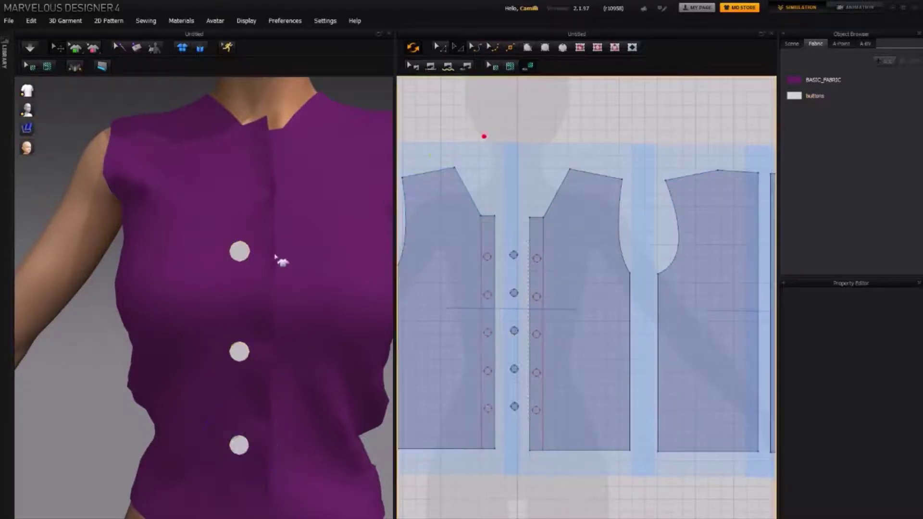
scroll(249, 259, up, 5)
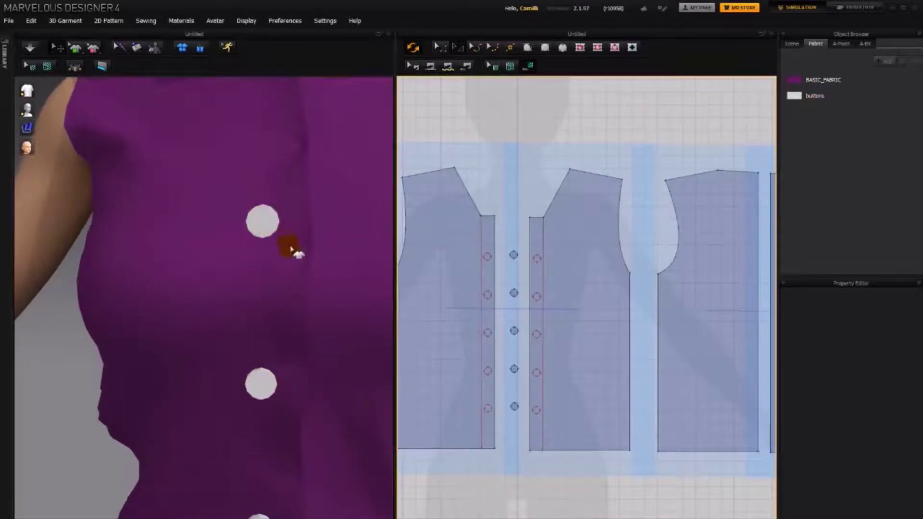
scroll(297, 396, up, 2)
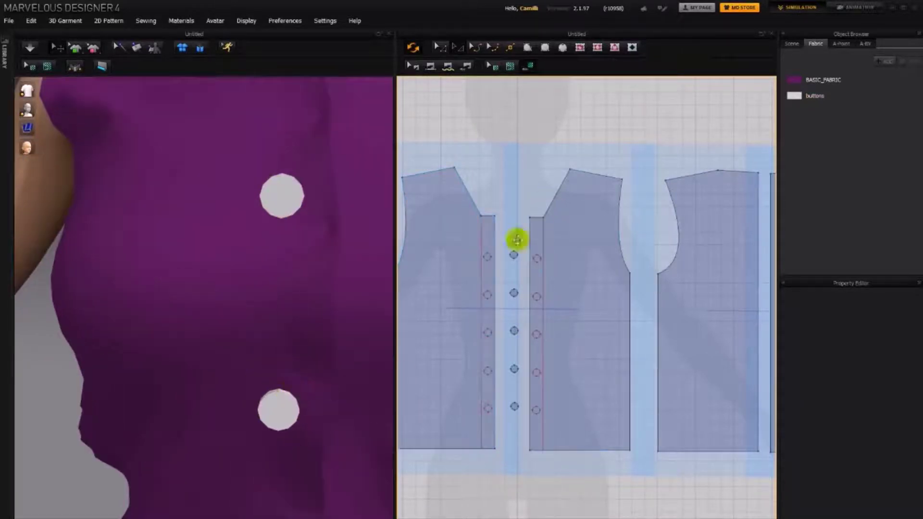
Set the particle distance of the five button patterns to 2
drag(500, 238, 520, 422)
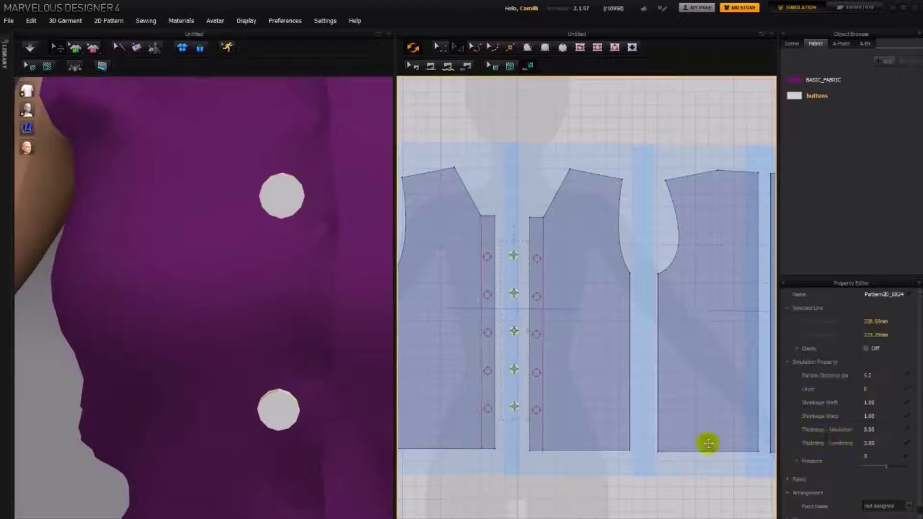
click(874, 375)
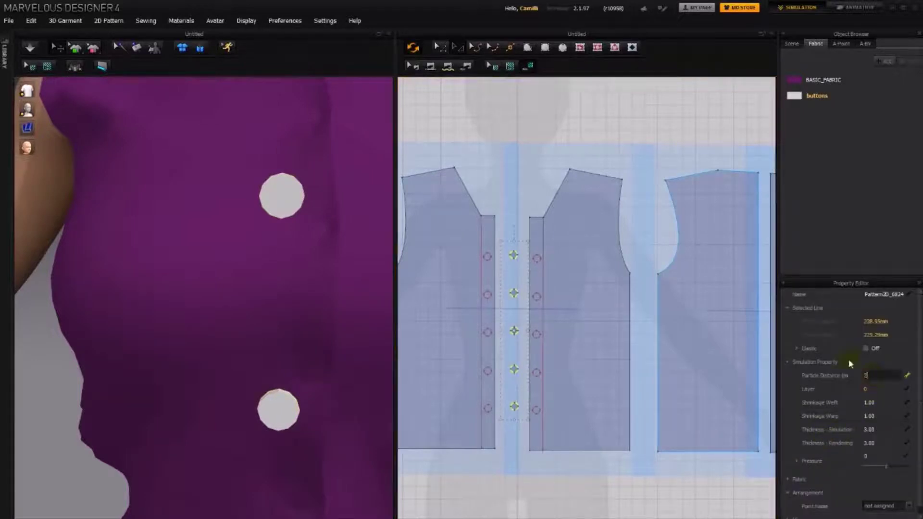
text(2)
click(504, 110)
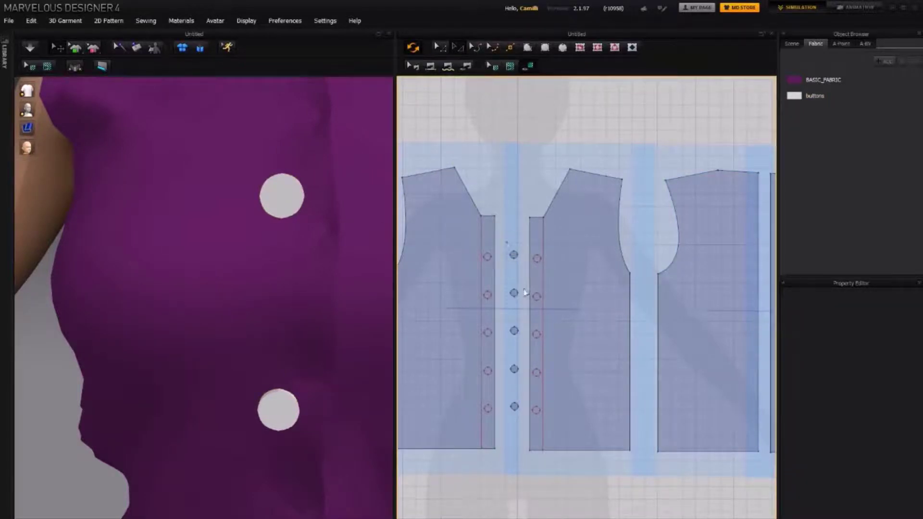
Set the particle distance of the five button patterns to 10
drag(520, 430, 521, 429)
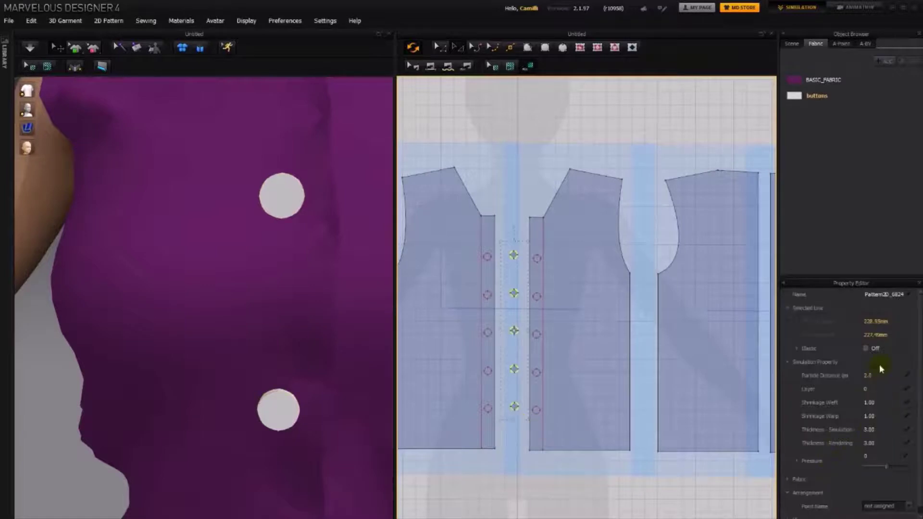
click(881, 377)
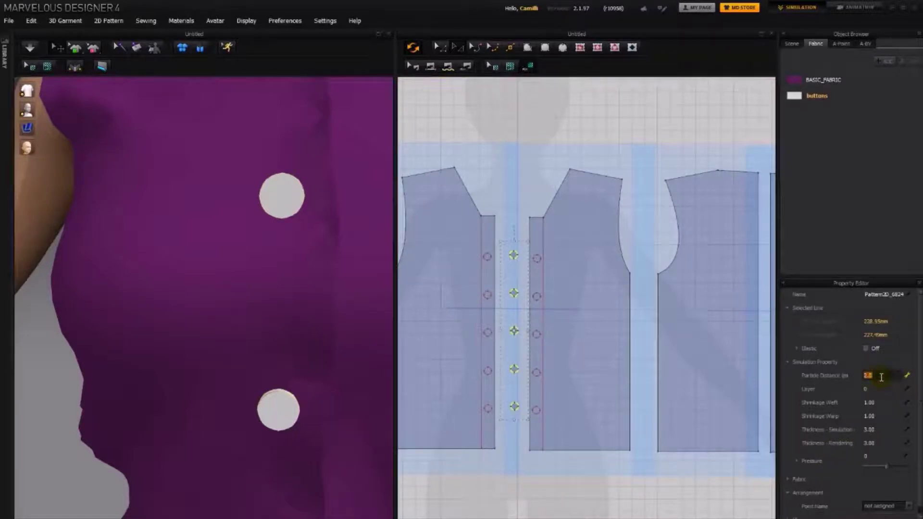
text(10)
key(Return)
scroll(381, 199, down, 5)
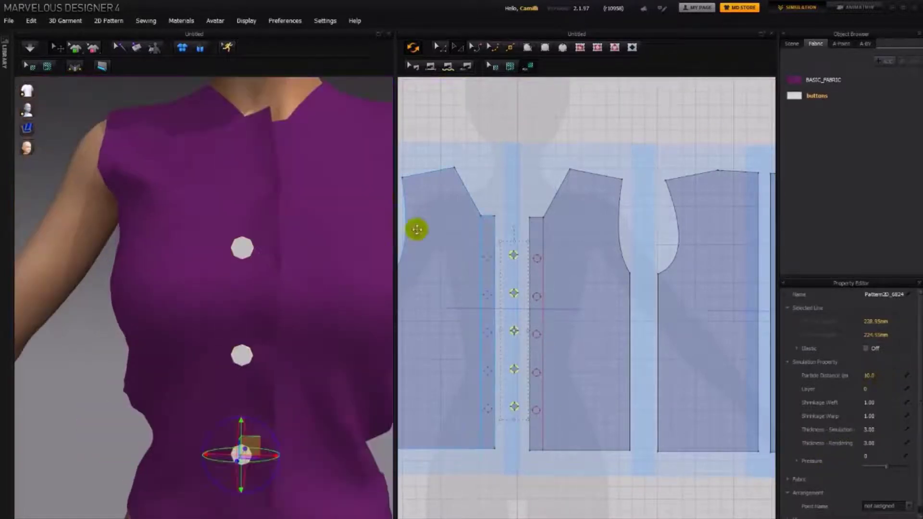
click(529, 201)
Sew the top circle on the left placket strip to the top button pattern
right_drag(308, 248, 247, 198)
click(247, 198)
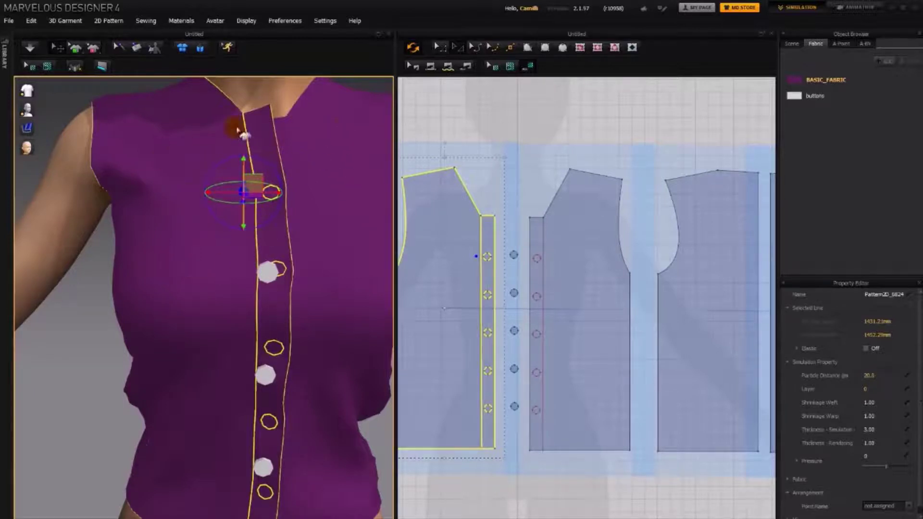
click(543, 78)
click(514, 251)
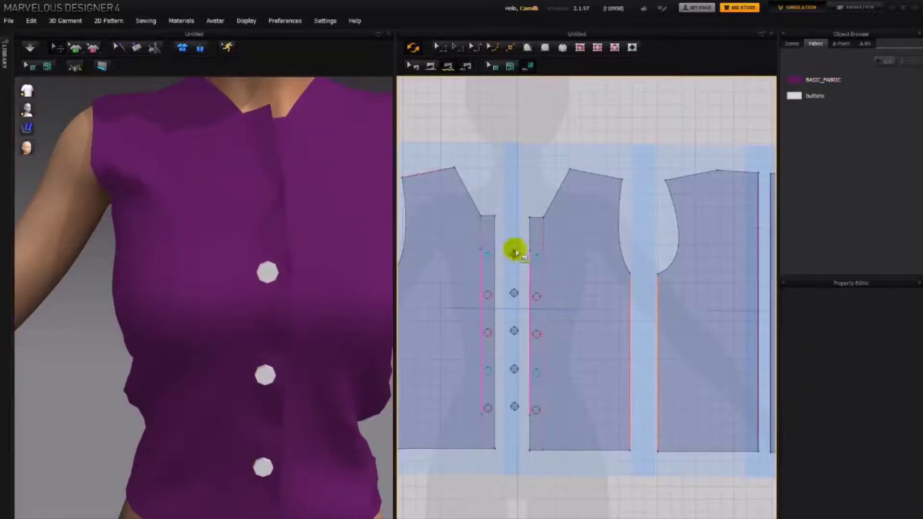
scroll(514, 254, up, 3)
click(460, 258)
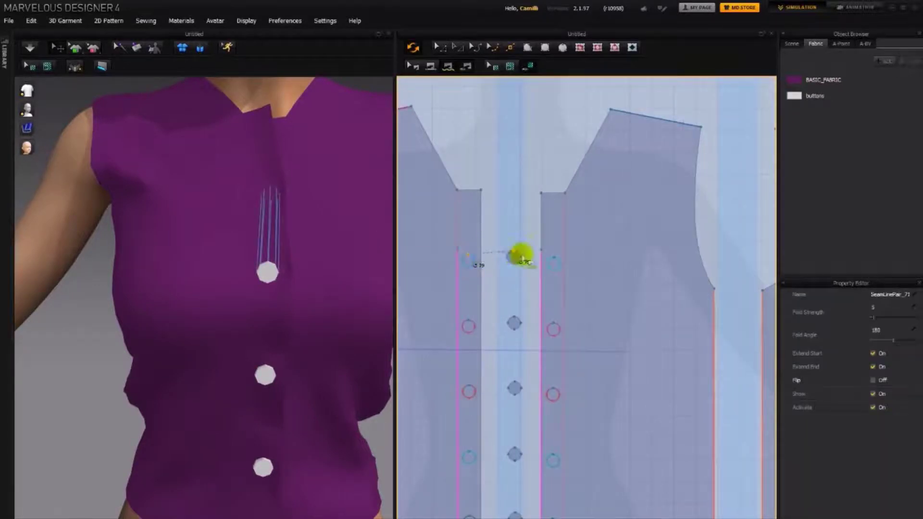
click(513, 253)
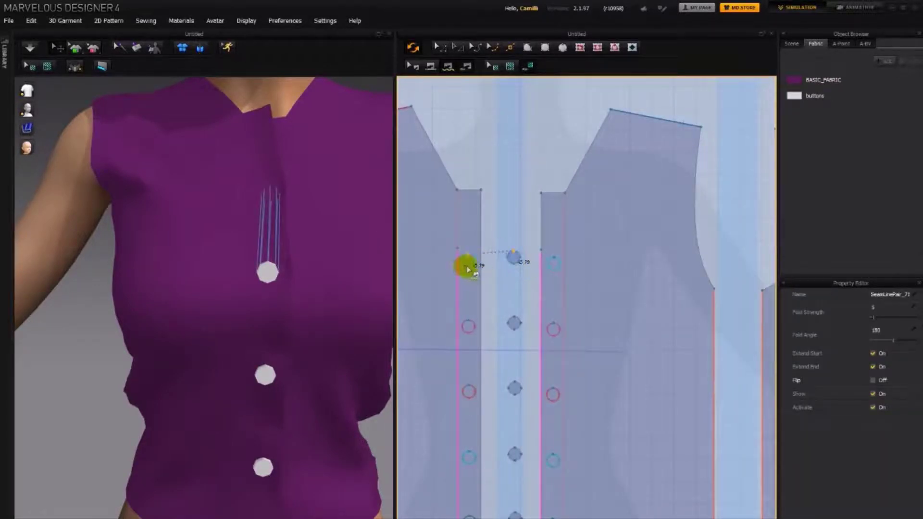
Sew the remaining four circles on the left placket strip to their matching button patterns, down to the lowest one
click(471, 325)
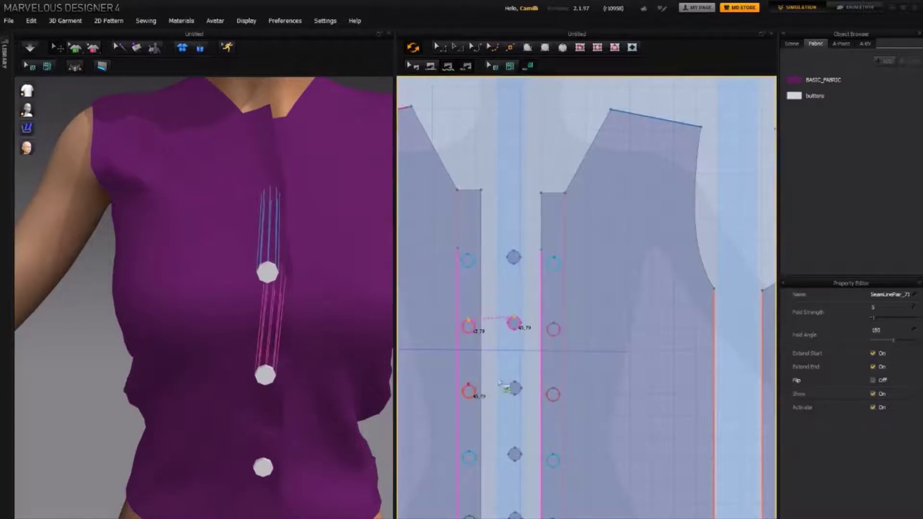
click(514, 384)
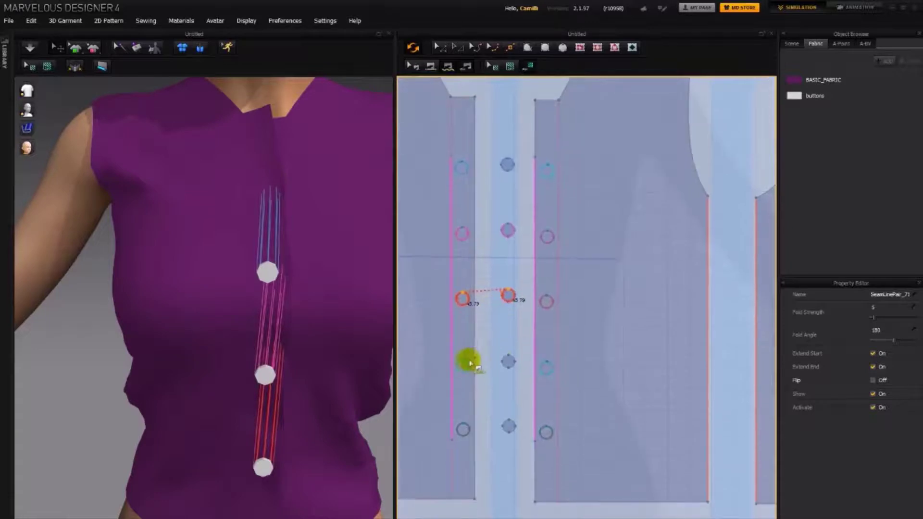
click(509, 358)
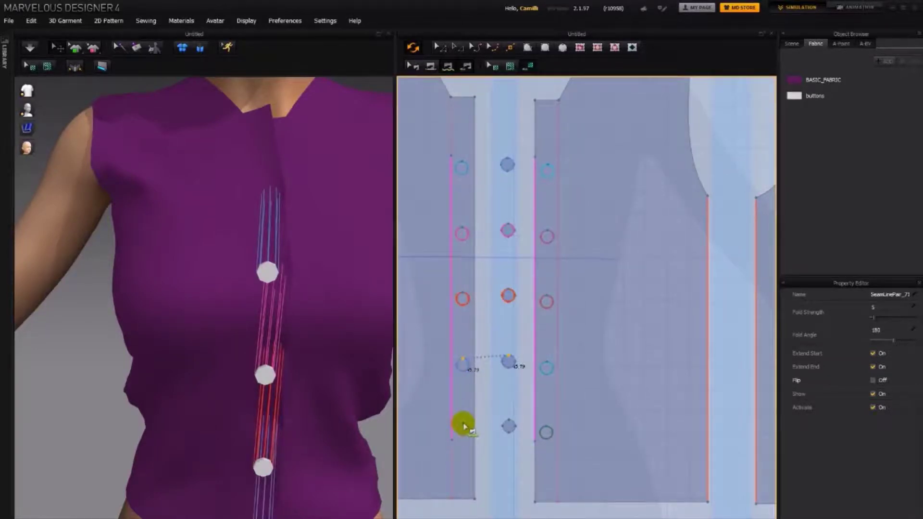
click(509, 423)
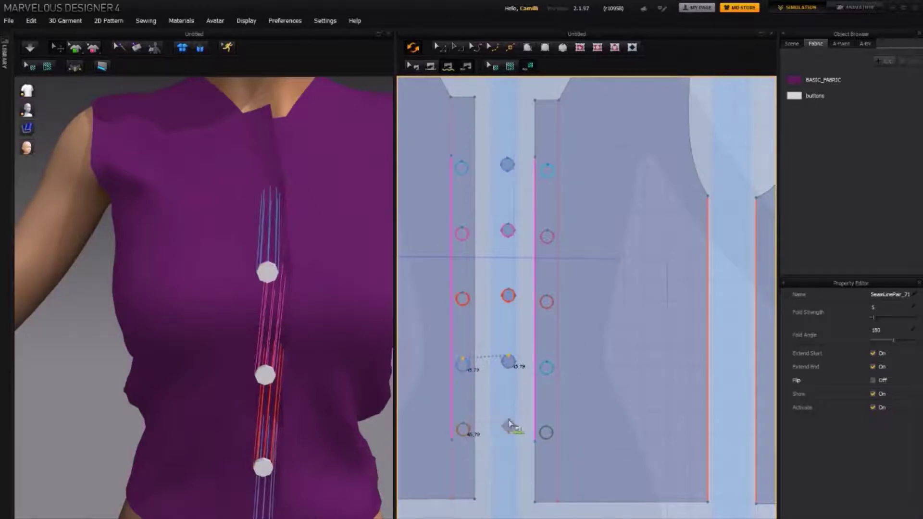
click(509, 424)
scroll(339, 329, down, 3)
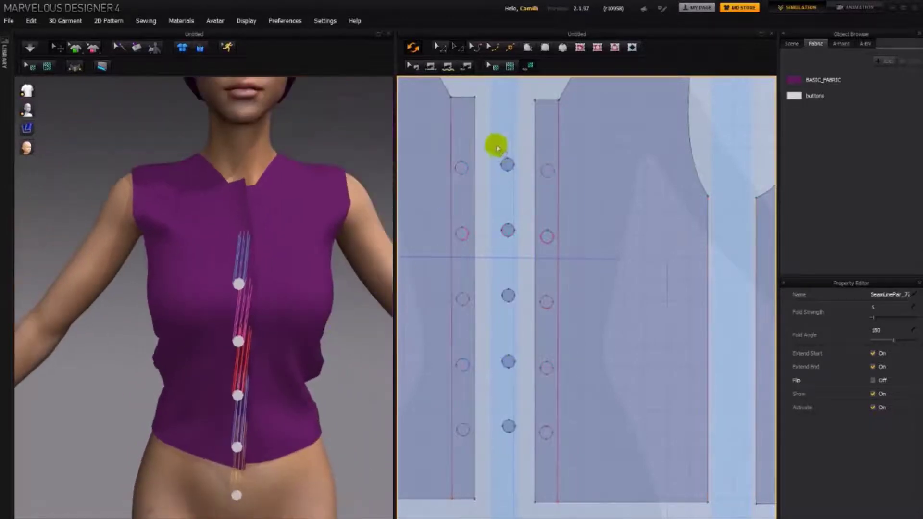
Place the five sewn button patterns onto the front placket in the 3D view and drape the garment
drag(494, 144, 525, 442)
right_drag(342, 427, 341, 373)
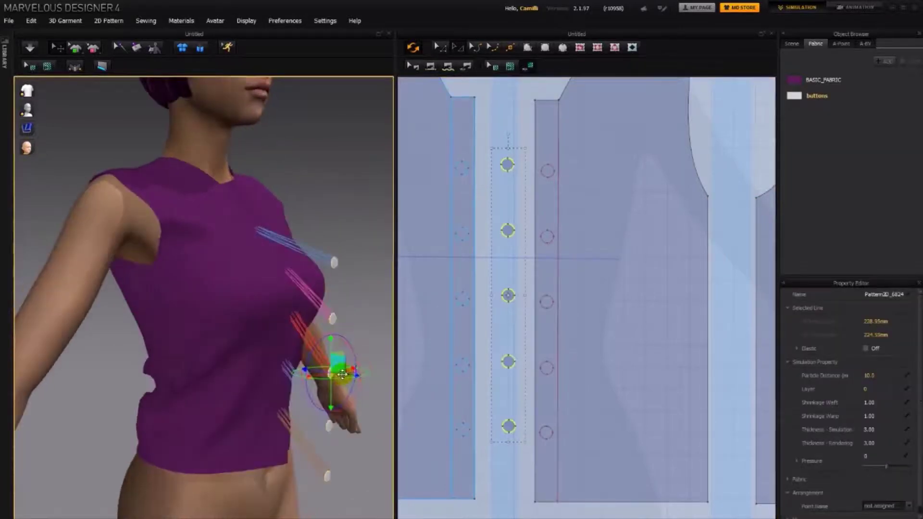
right_click(341, 372)
click(384, 261)
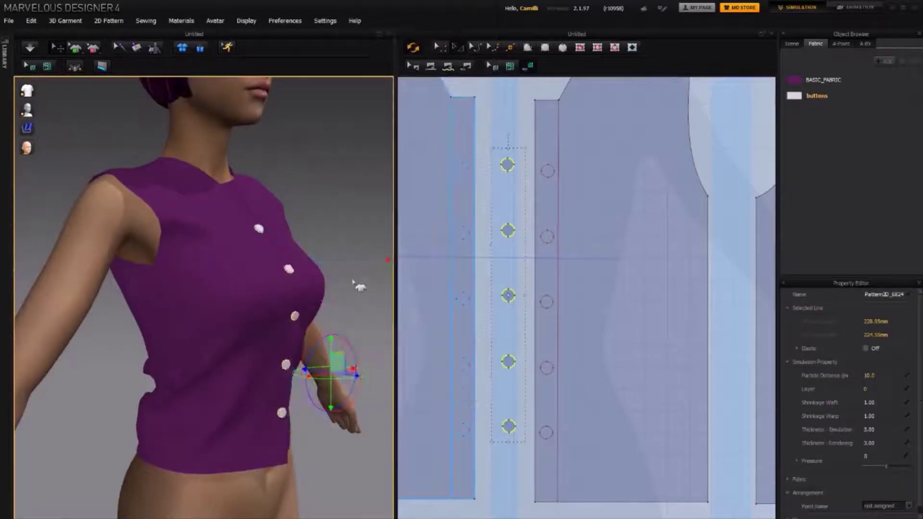
right_drag(356, 285, 343, 302)
click(343, 300)
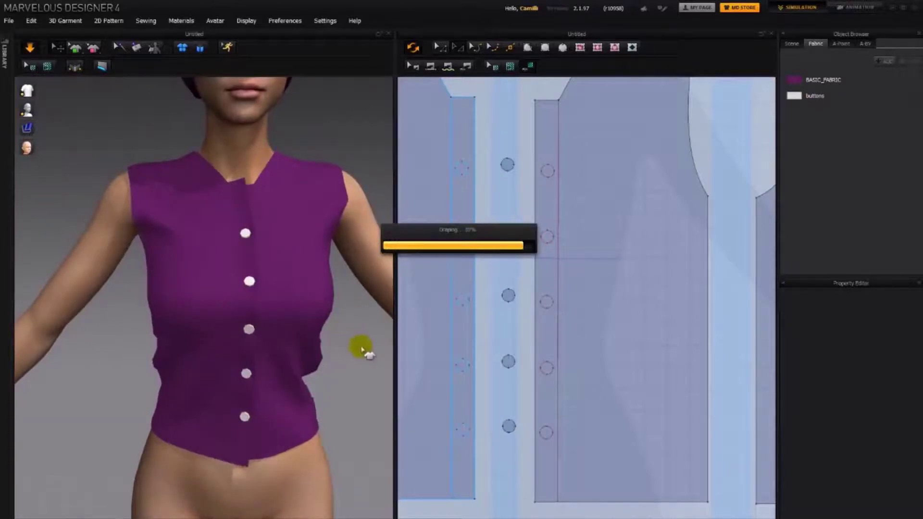
scroll(349, 345, down, 2)
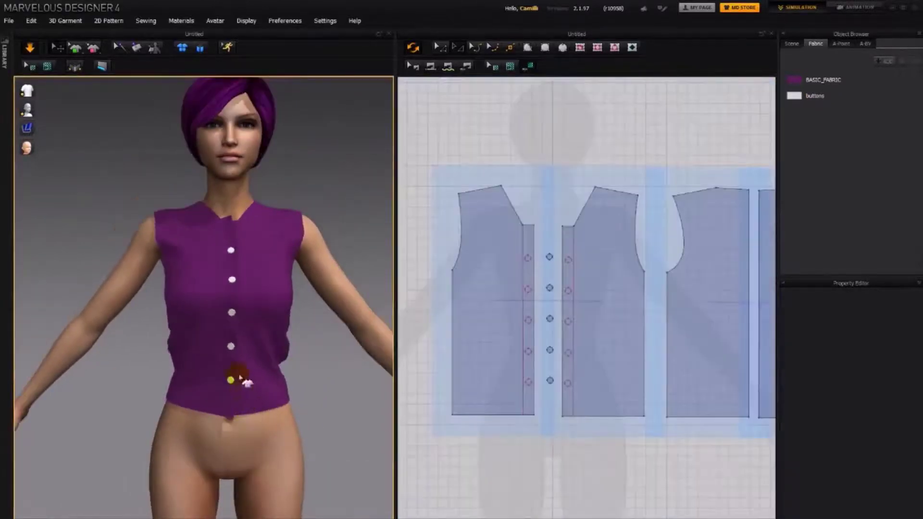
Lengthen the top by moving the hem edges of all front and back patterns downward together
right_drag(490, 457, 482, 449)
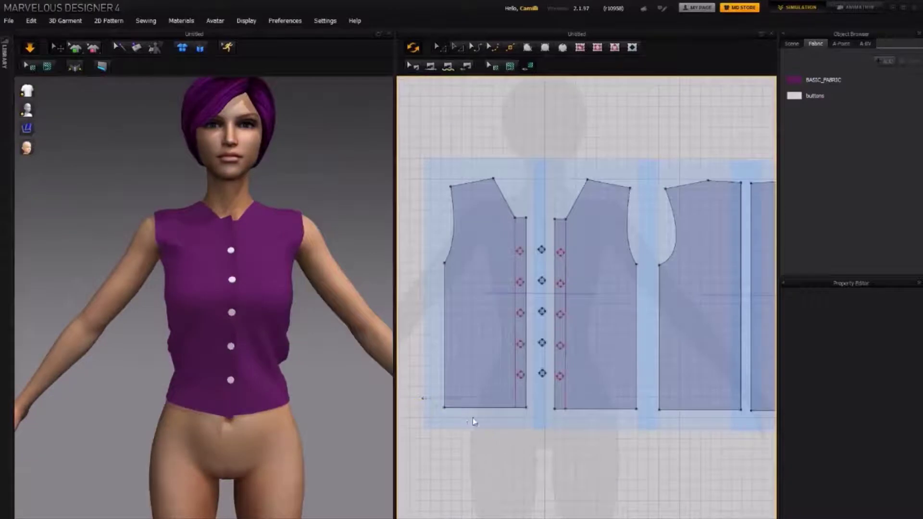
drag(422, 398, 539, 445)
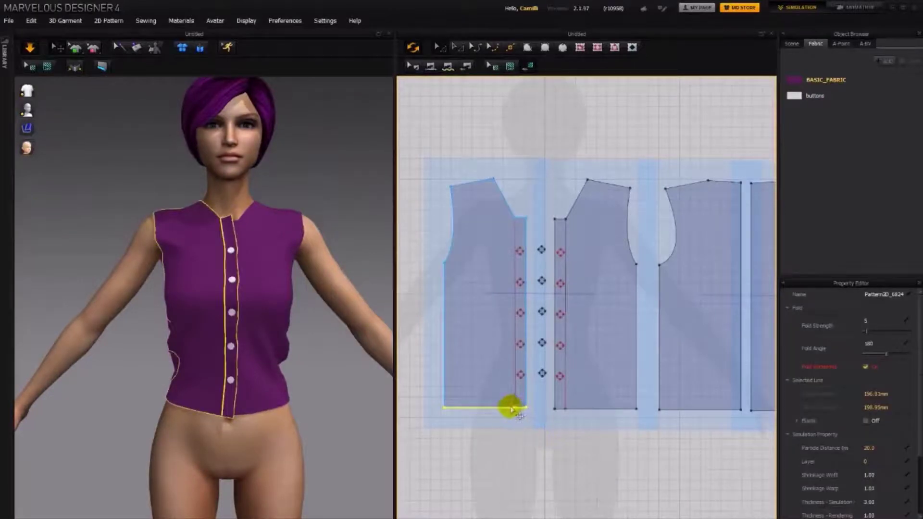
scroll(514, 409, up, 5)
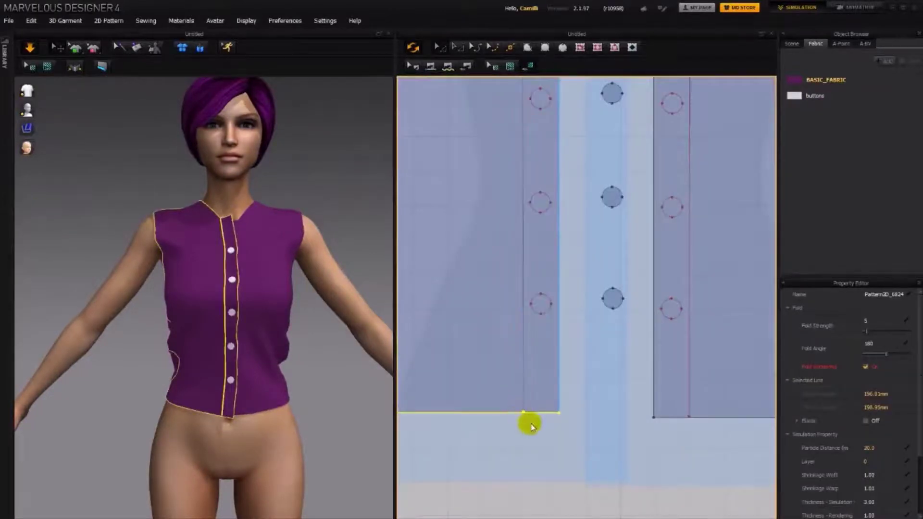
scroll(530, 426, down, 5)
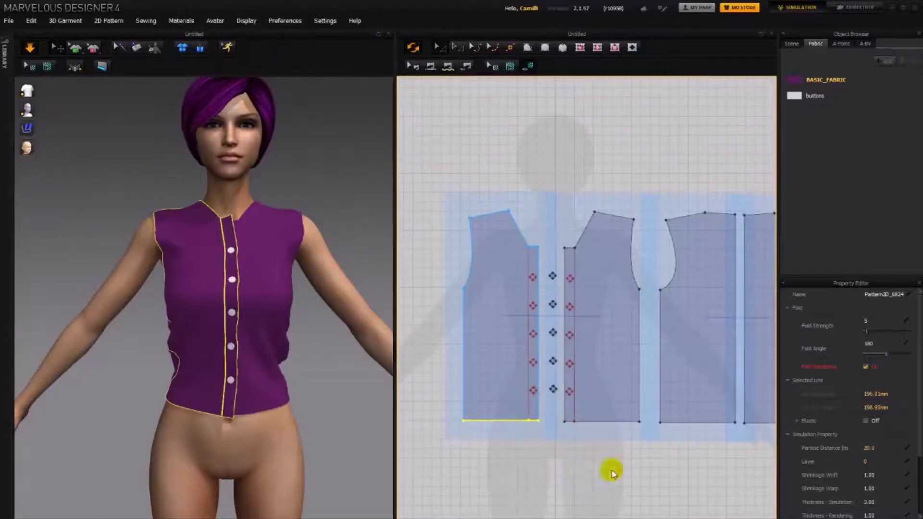
middle_drag(721, 470, 700, 459)
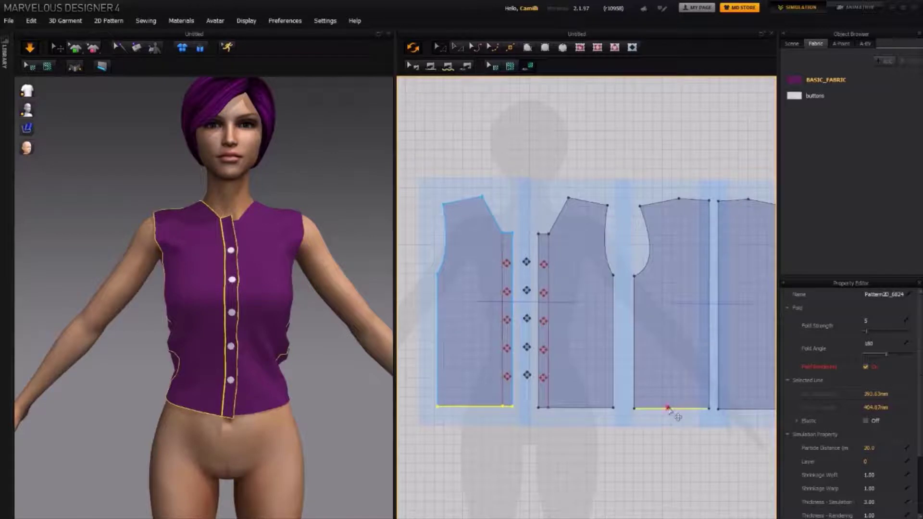
drag(668, 409, 666, 419)
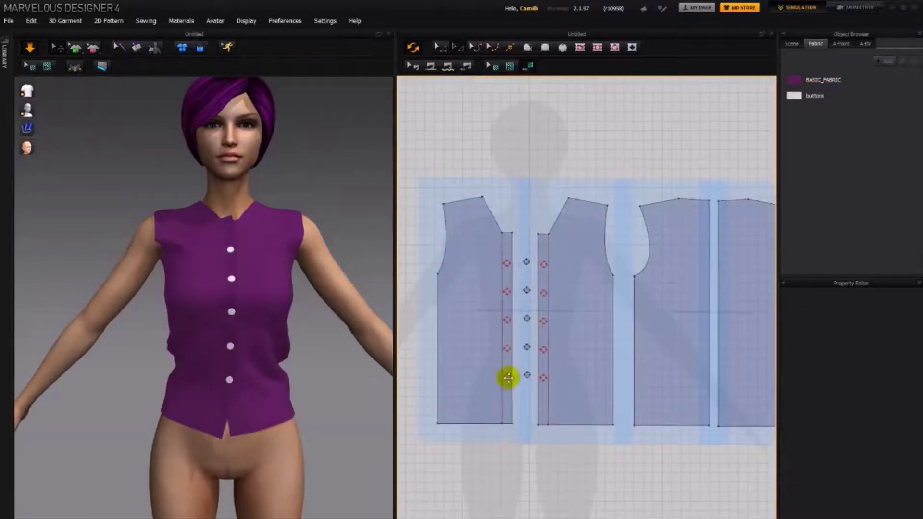
Copy the lowest circle on the left placket strip and paste it below as a sixth, evenly spaced circle
click(508, 378)
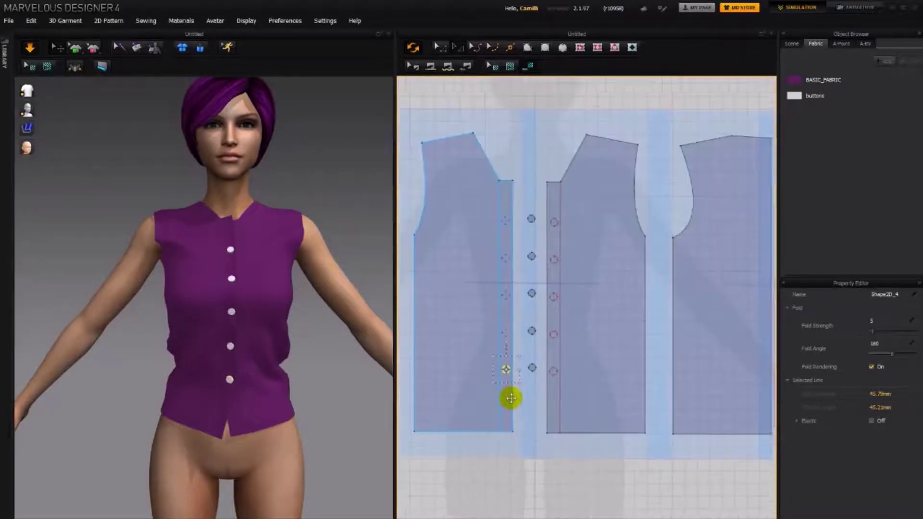
scroll(515, 406, up, 3)
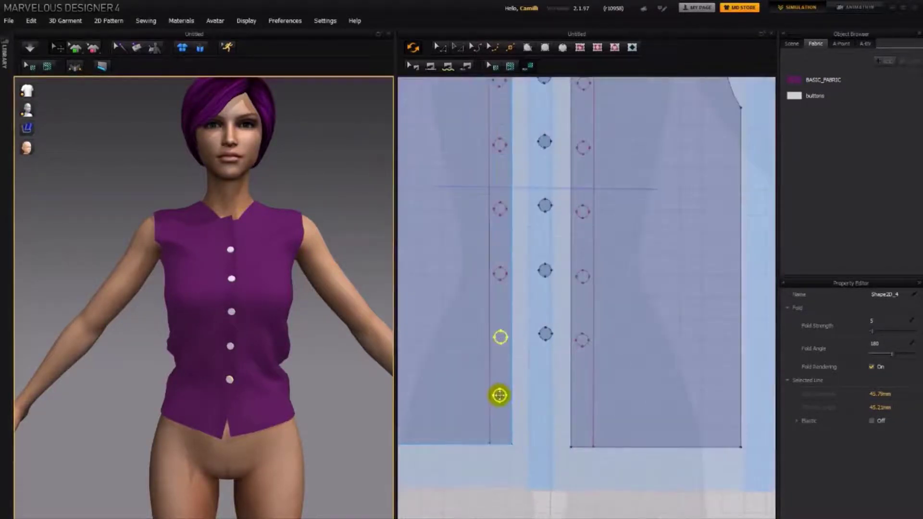
scroll(499, 395, down, 2)
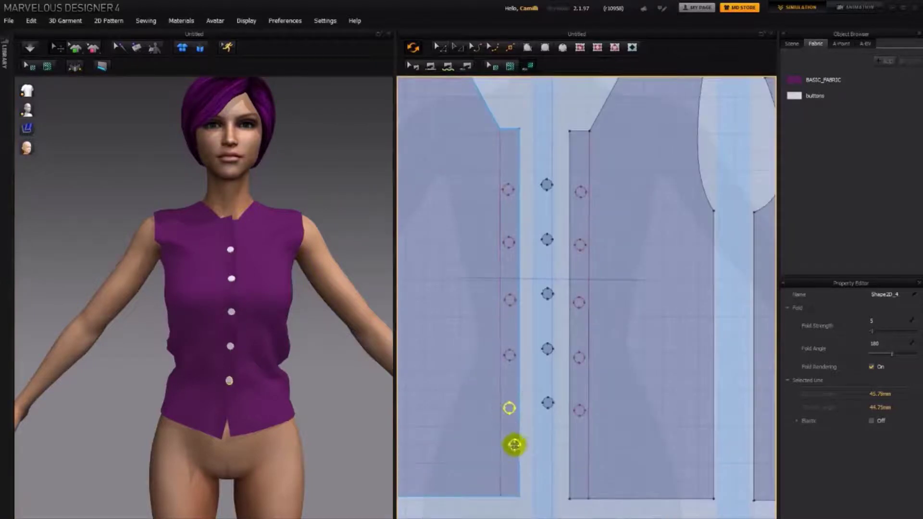
click(509, 463)
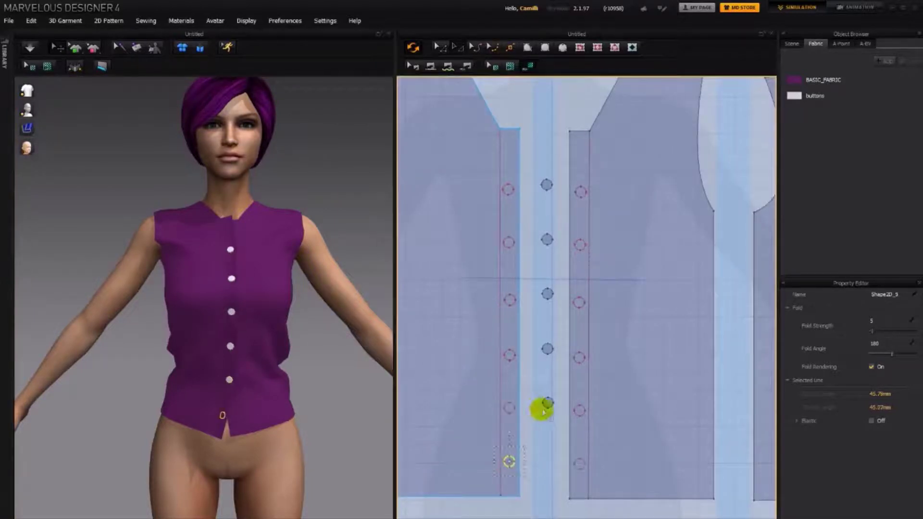
Copy the lowest button pattern and paste it below, level with the sixth pair of placket circles
click(545, 402)
click(539, 434)
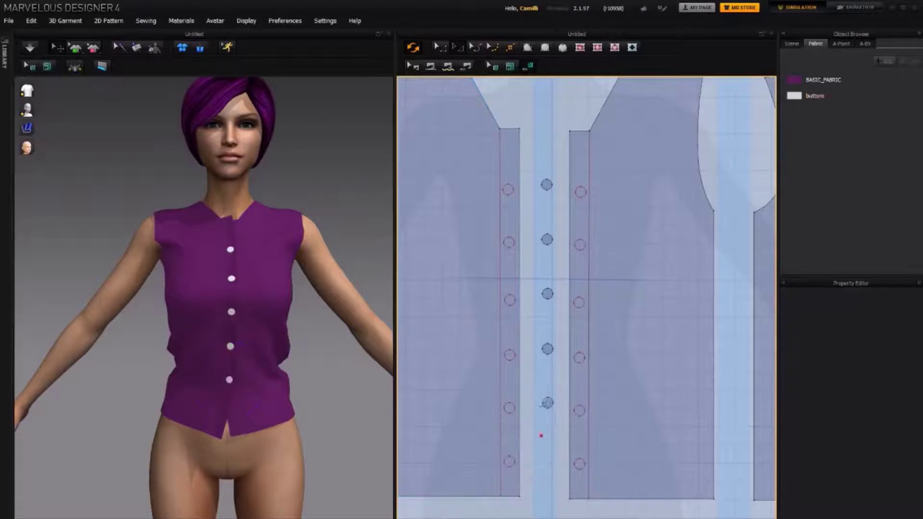
click(547, 402)
key(ctrl+c)
key(ctrl+v)
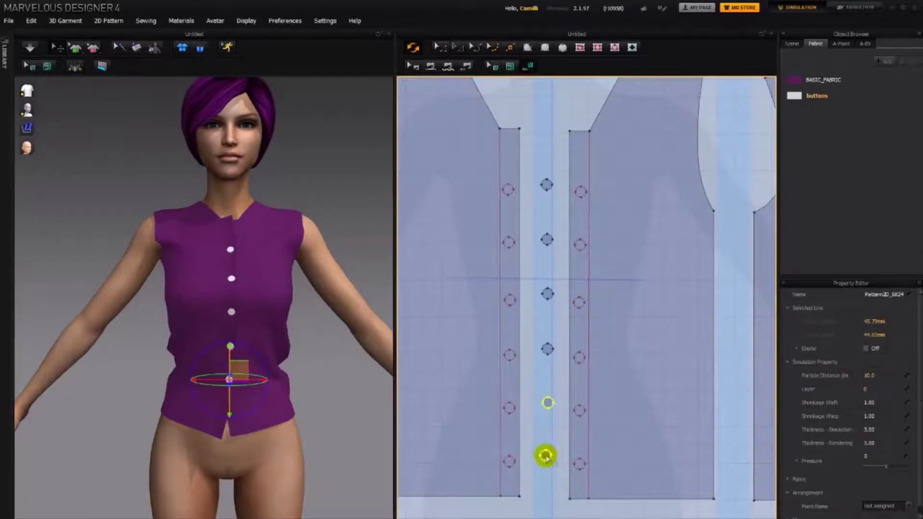
click(545, 456)
Sew the sixth left and right placket circles together and extend both sides of the placket seam down to them
click(510, 457)
click(578, 461)
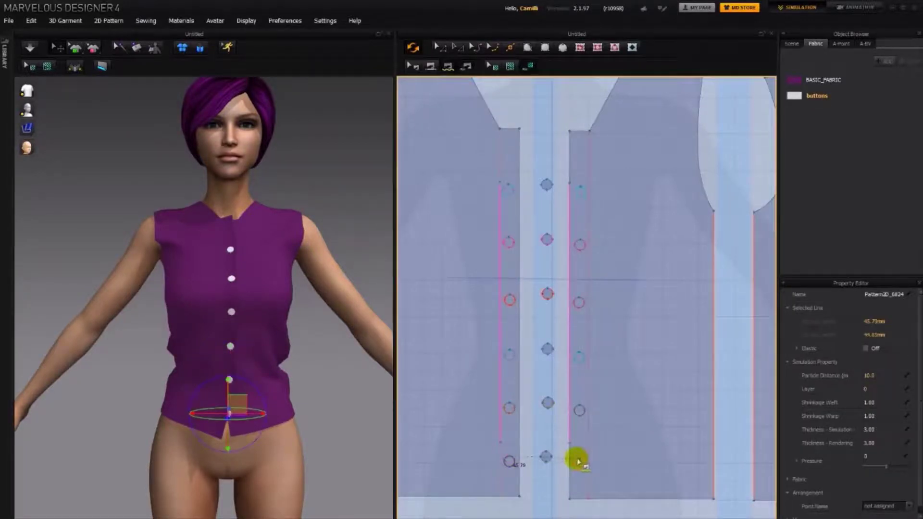
right_click(579, 463)
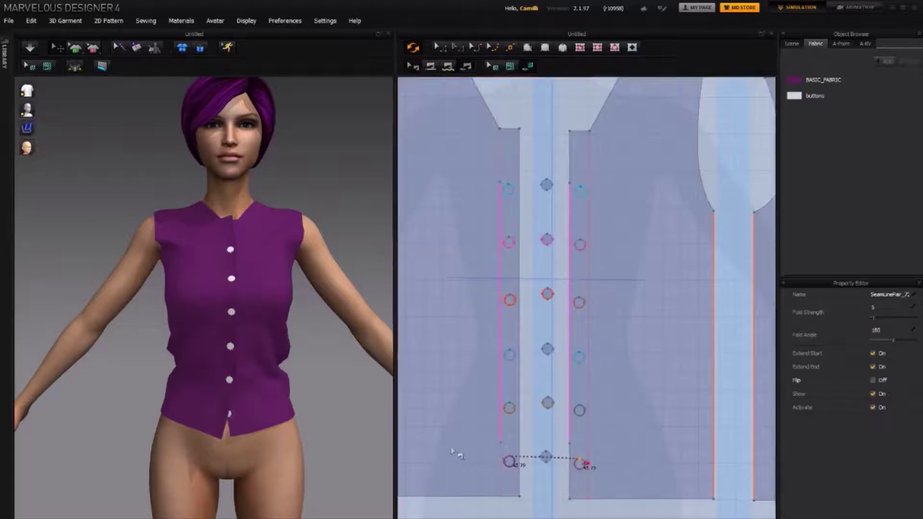
click(501, 443)
drag(501, 443, 501, 463)
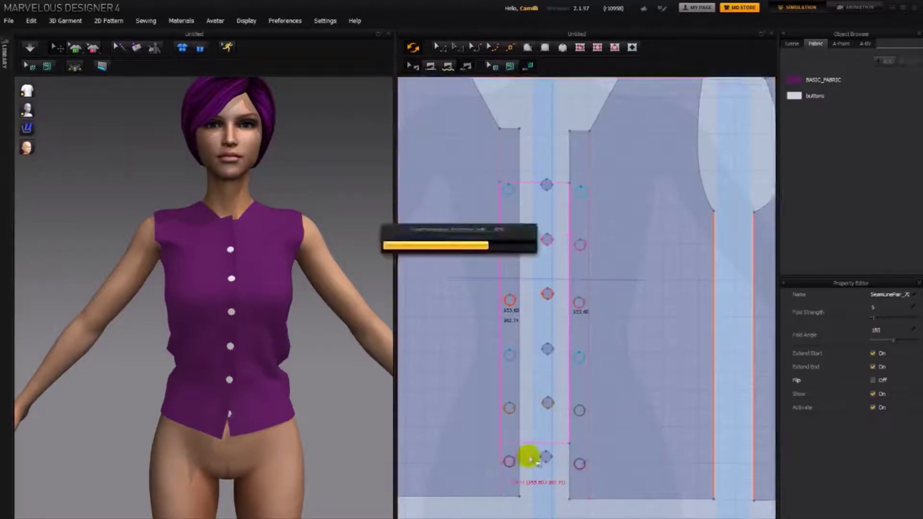
drag(570, 461, 571, 464)
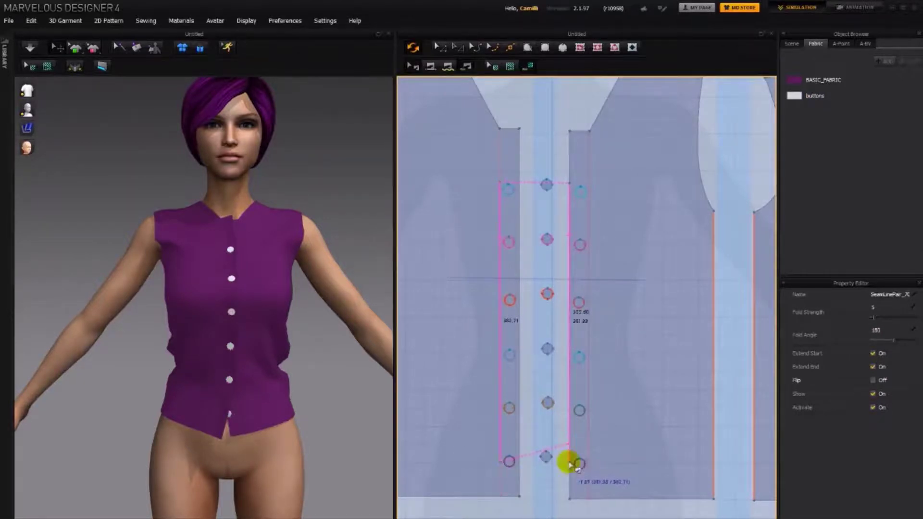
Sew the sixth circle on the left placket strip to the new lowest button pattern
click(547, 455)
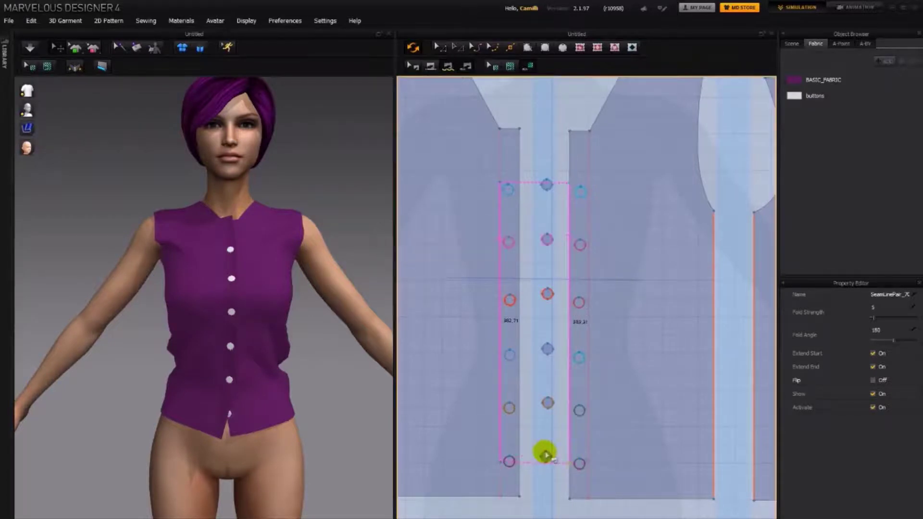
click(511, 460)
right_drag(305, 419, 259, 419)
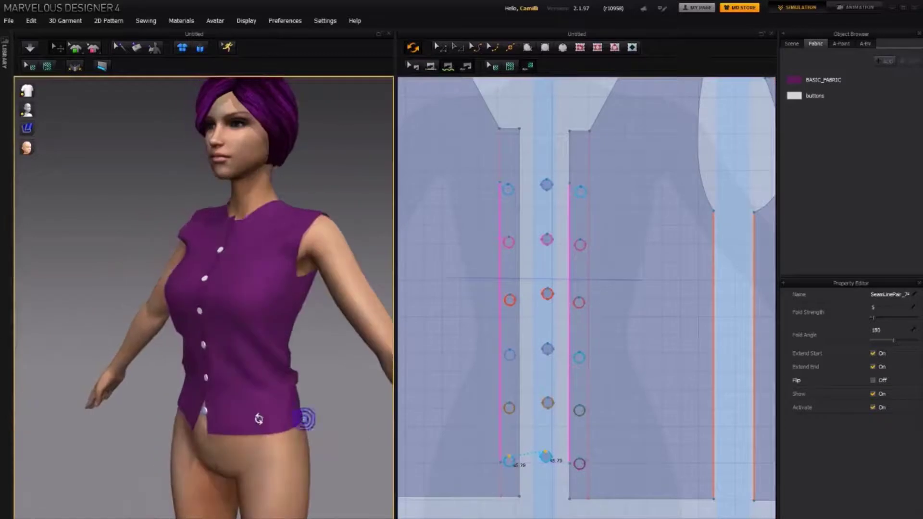
click(544, 457)
Simulate the garment so the sixth button and the extended placket seam drape onto the avatar
right_drag(192, 413, 280, 405)
key(space)
click(315, 400)
click(307, 385)
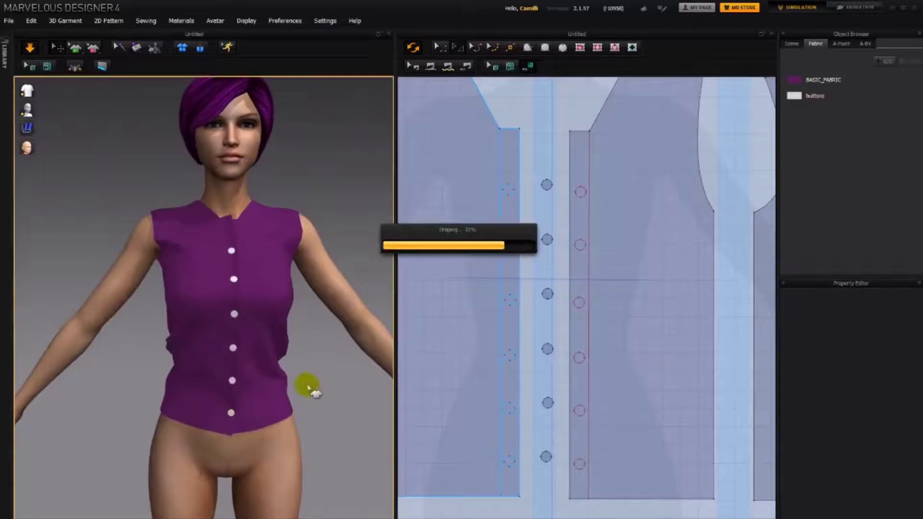
right_drag(328, 385, 327, 383)
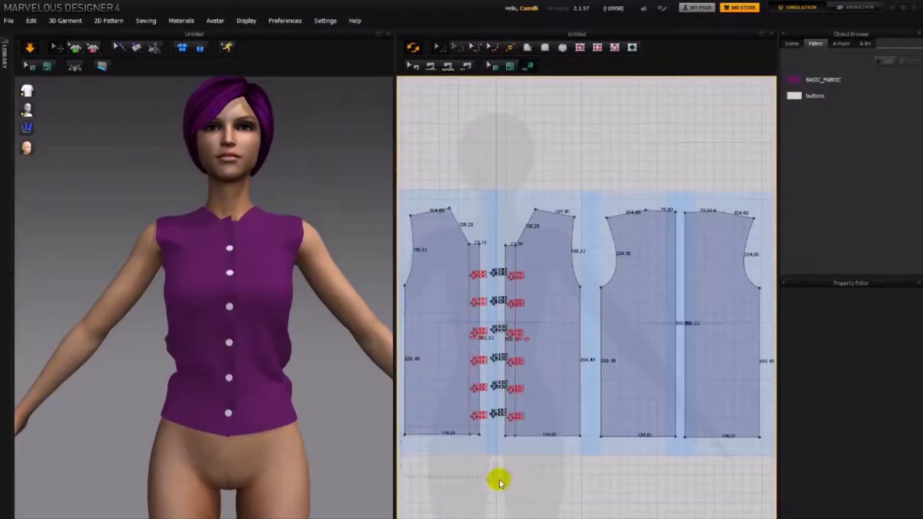
Move the hem edges of the front and back patterns further down to lengthen the draped top again
drag(499, 480, 501, 482)
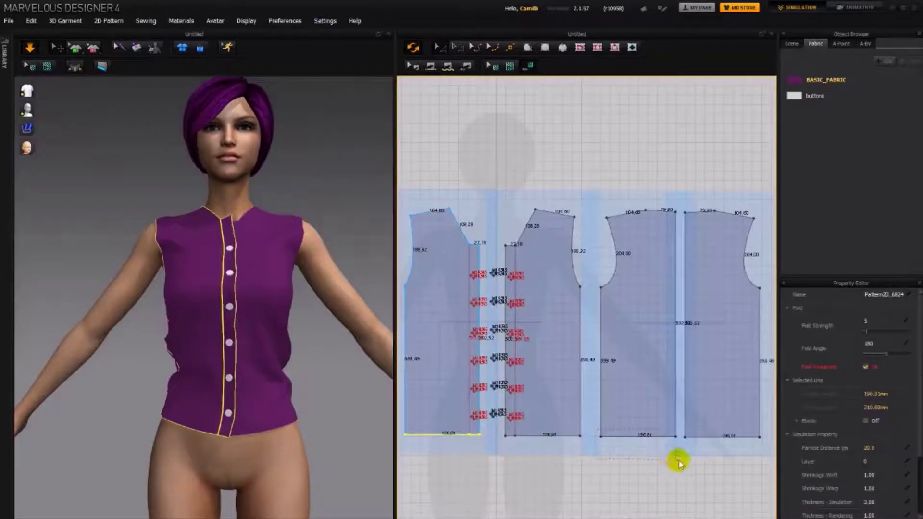
shift+drag(678, 462, 634, 453)
click(360, 419)
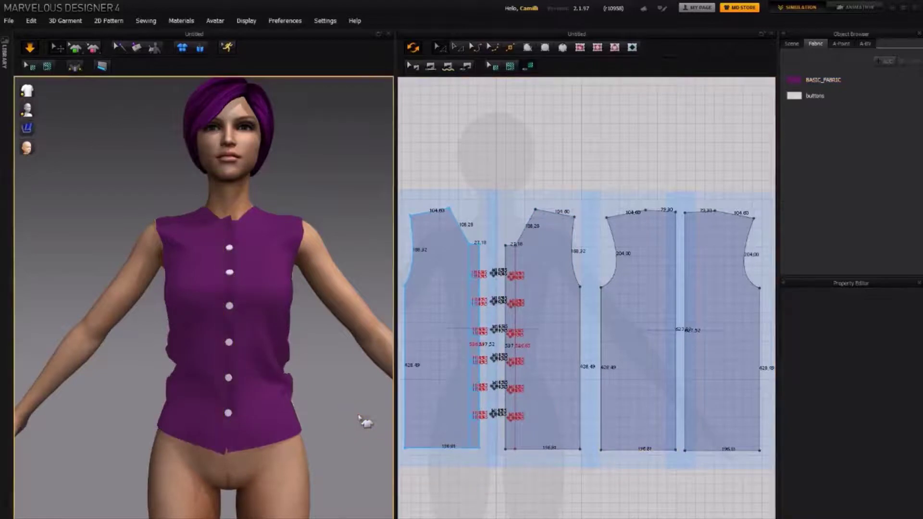
right_drag(443, 357, 486, 356)
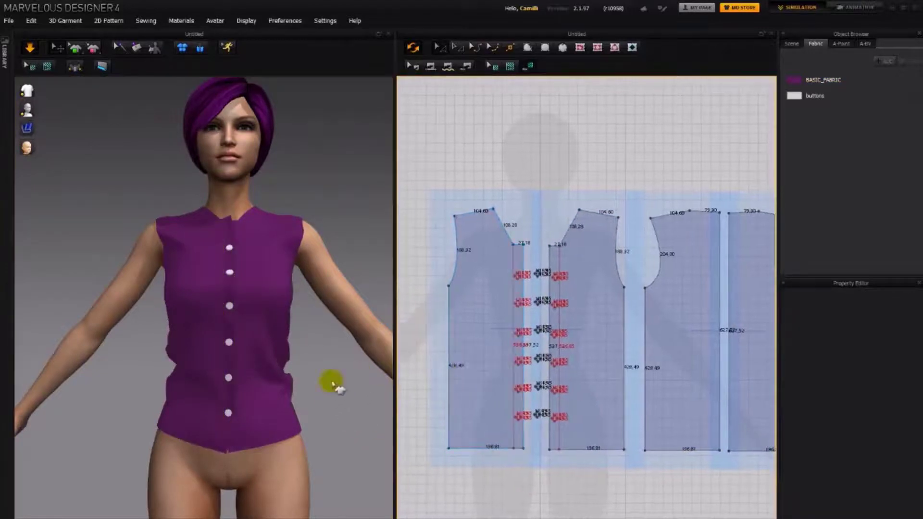
click(330, 383)
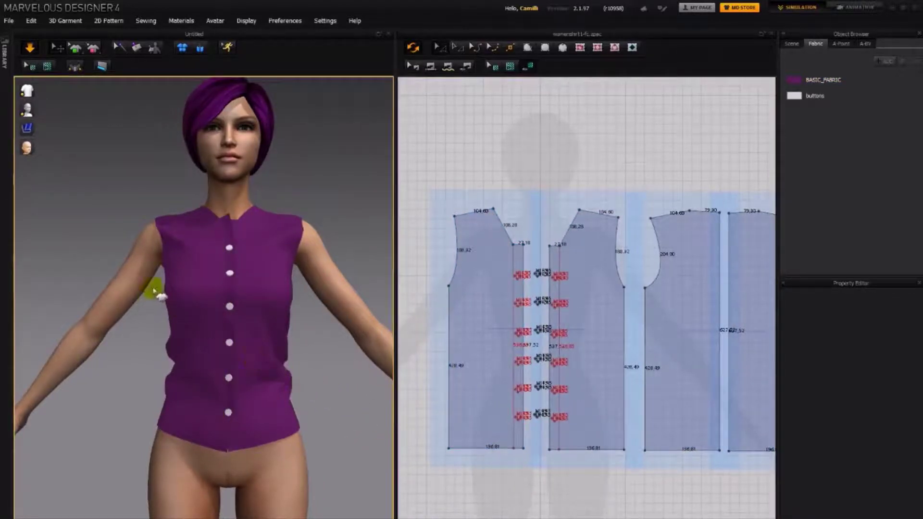
Add a point at waist height on the left front pattern's side edge and move it inward to shape the waist
click(187, 372)
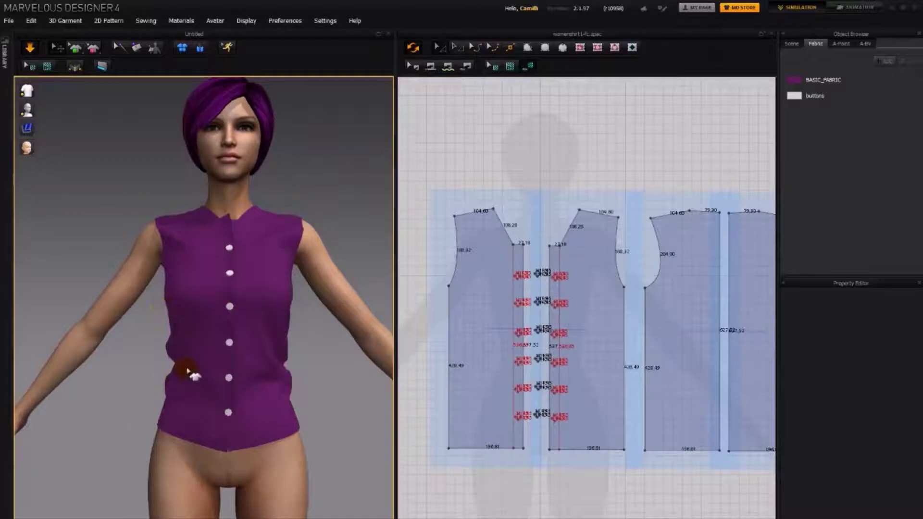
click(283, 334)
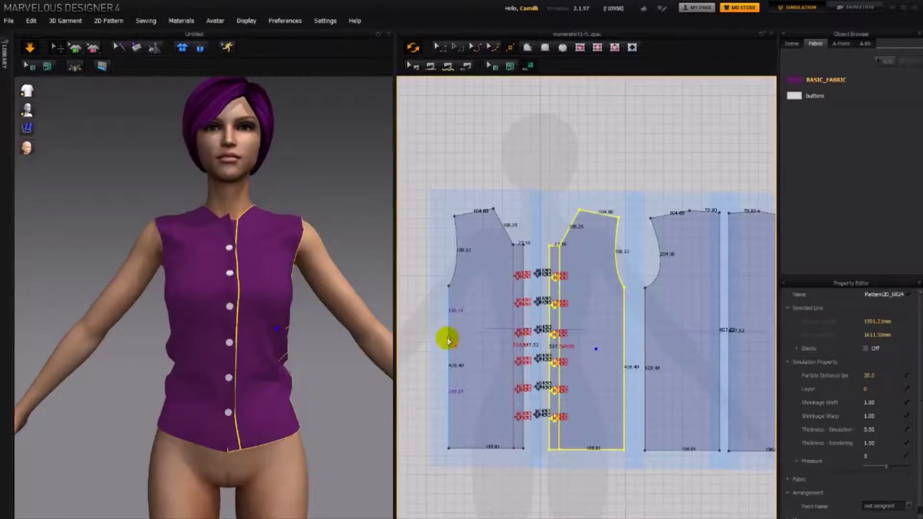
click(448, 339)
key(z)
drag(448, 339, 460, 339)
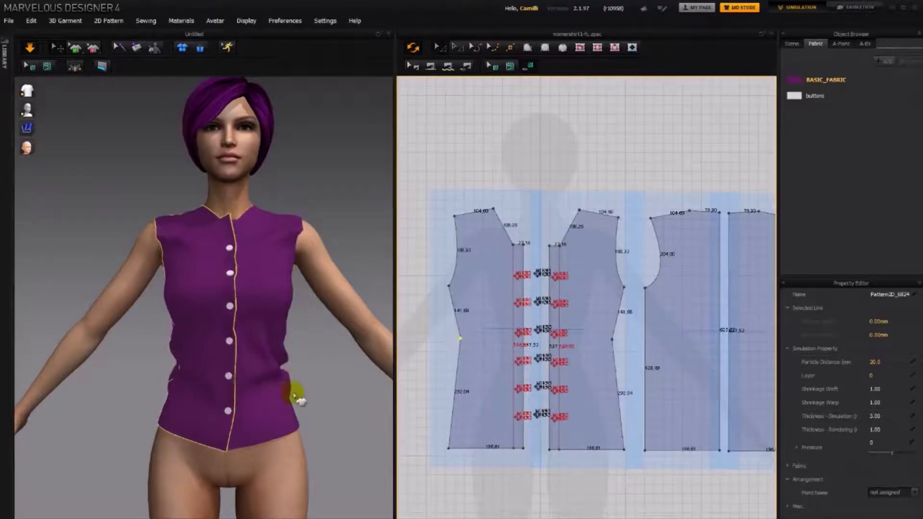
Adjust the front panels' side waist points slightly inward and check the fit with the strain map
drag(461, 342, 464, 338)
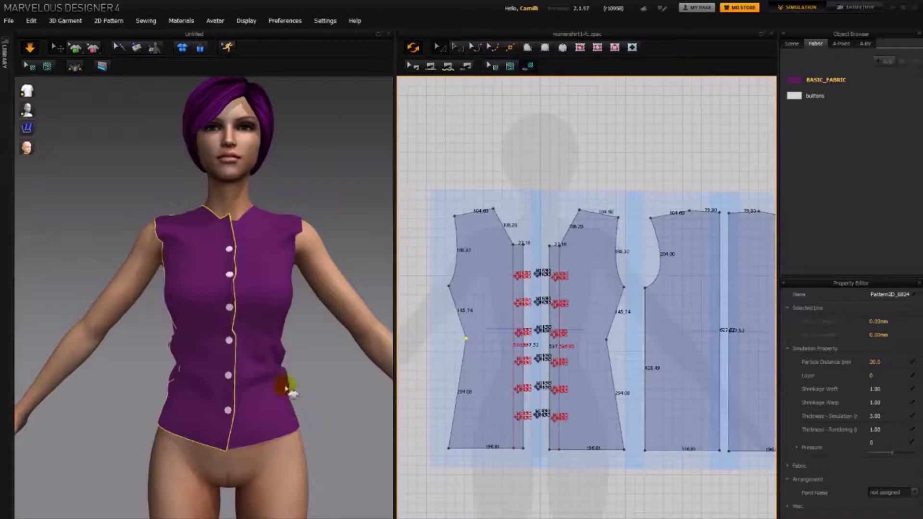
right_drag(289, 391, 369, 396)
drag(466, 339, 462, 337)
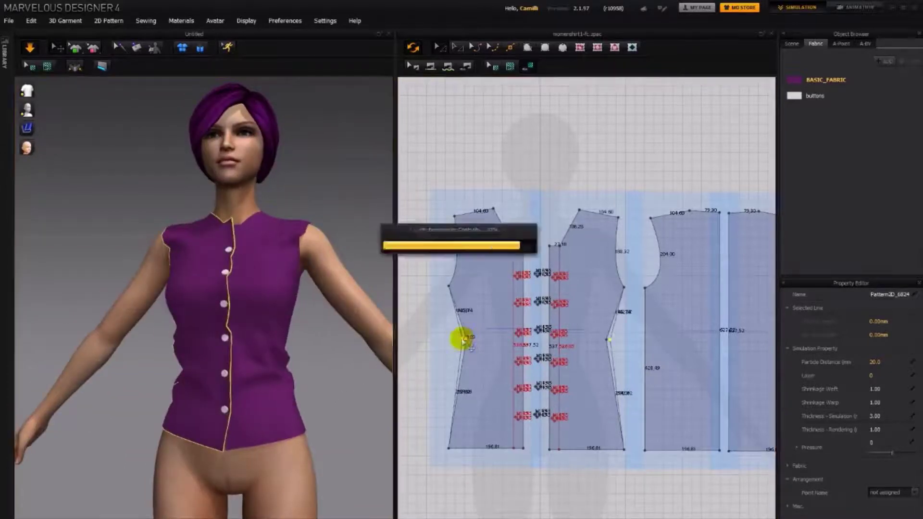
right_drag(311, 354, 327, 364)
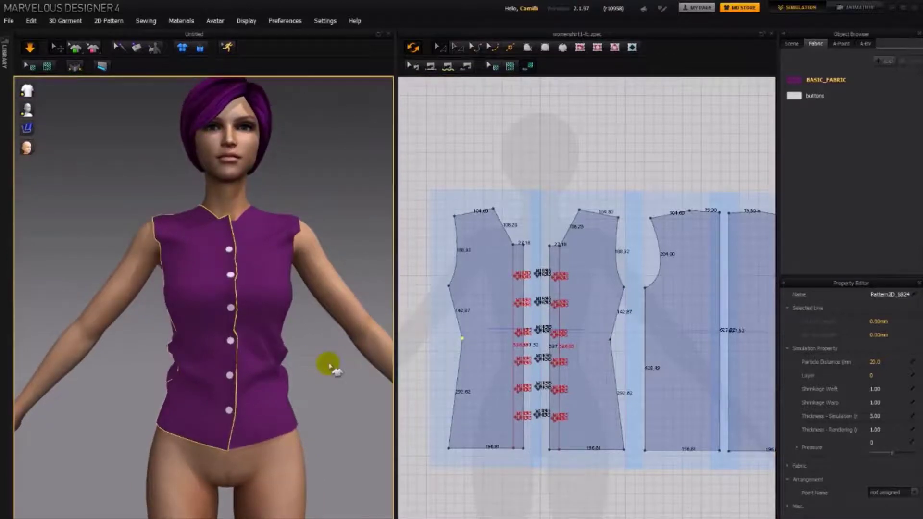
key(alt+7)
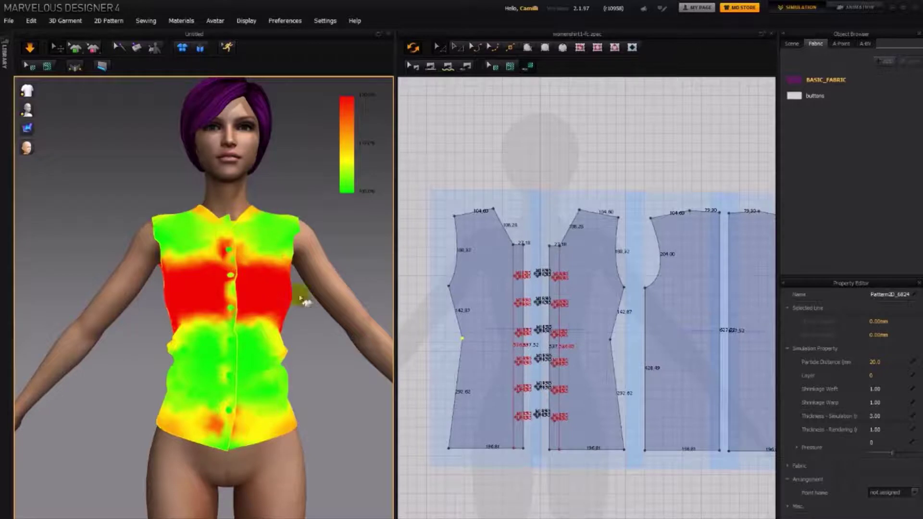
key(alt+7)
Move the front panels' underarm points outward until the armhole curves are about 201 mm, and tug the cloth at the side
click(448, 286)
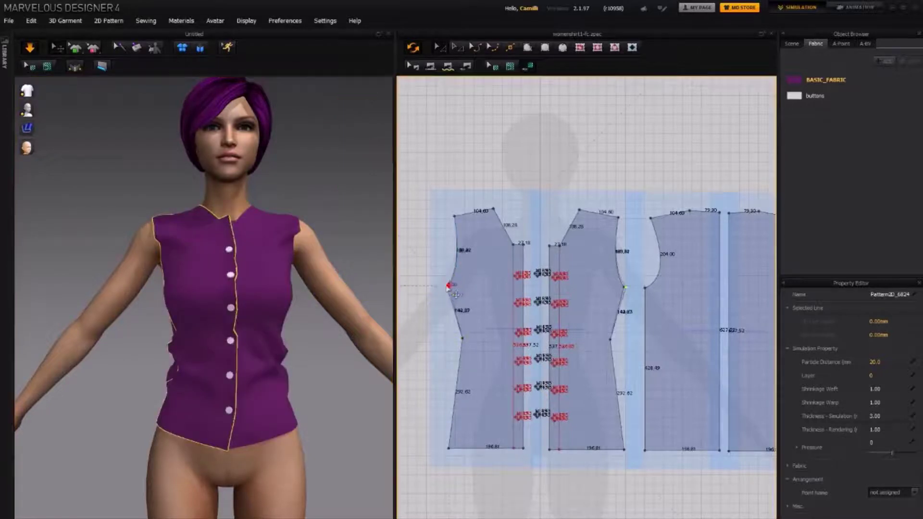
drag(448, 286, 441, 286)
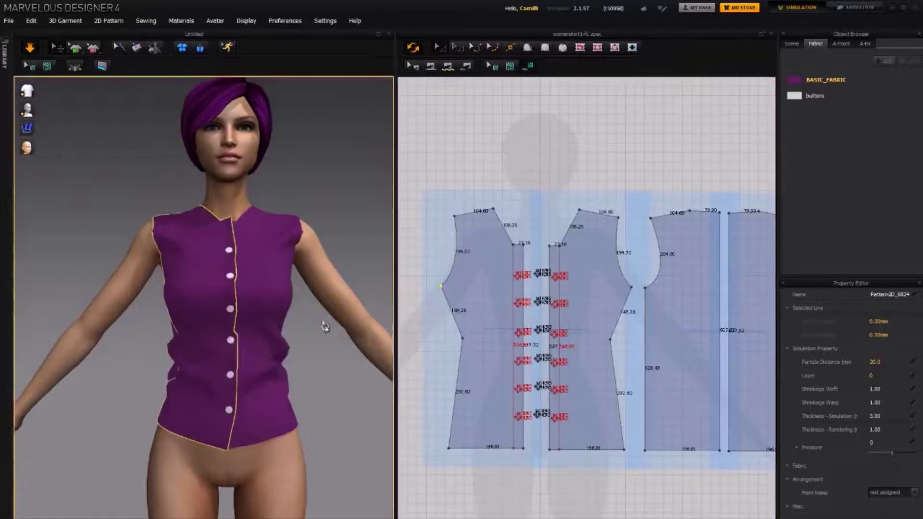
click(440, 287)
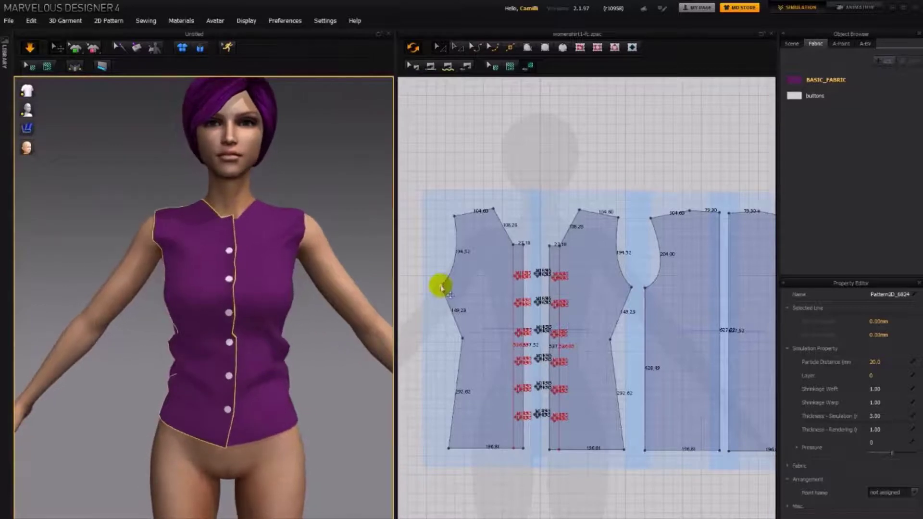
drag(441, 287, 435, 287)
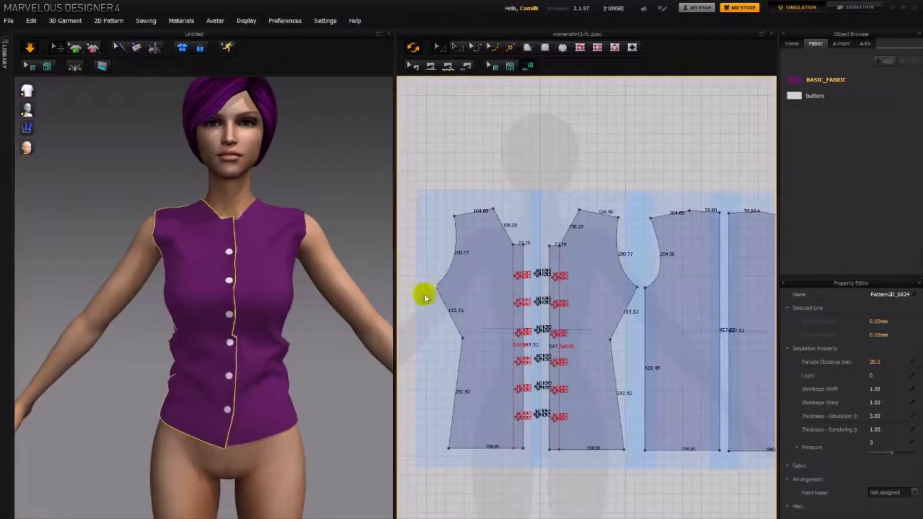
right_drag(327, 327, 244, 278)
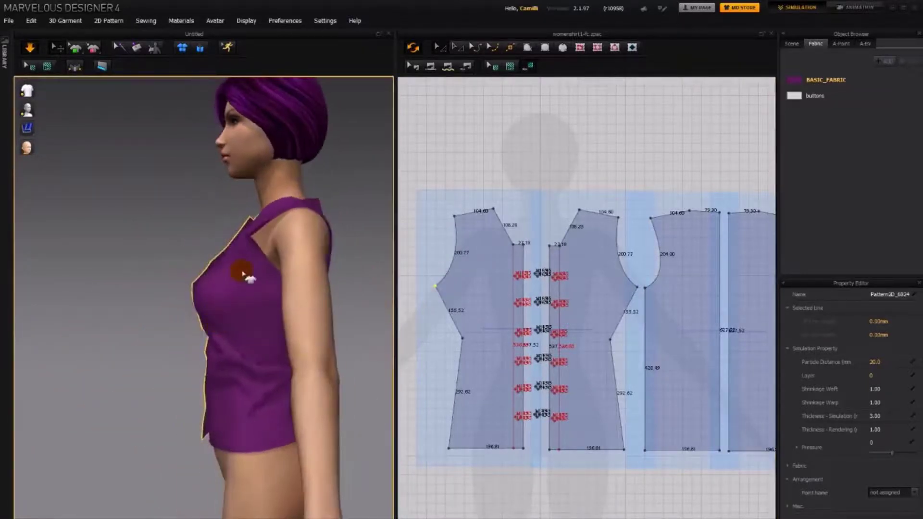
mouse_move(245, 279)
mouse_down()
mouse_move(217, 340)
mouse_move(241, 427)
mouse_move(263, 344)
mouse_up()
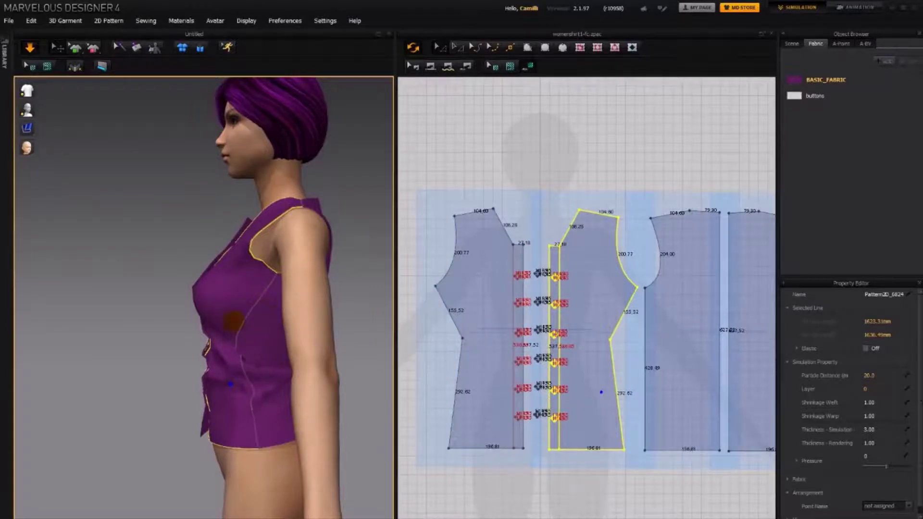
Move the front panels' side waist points outward and slightly down, leaving about 286 mm of side edge below them
click(462, 341)
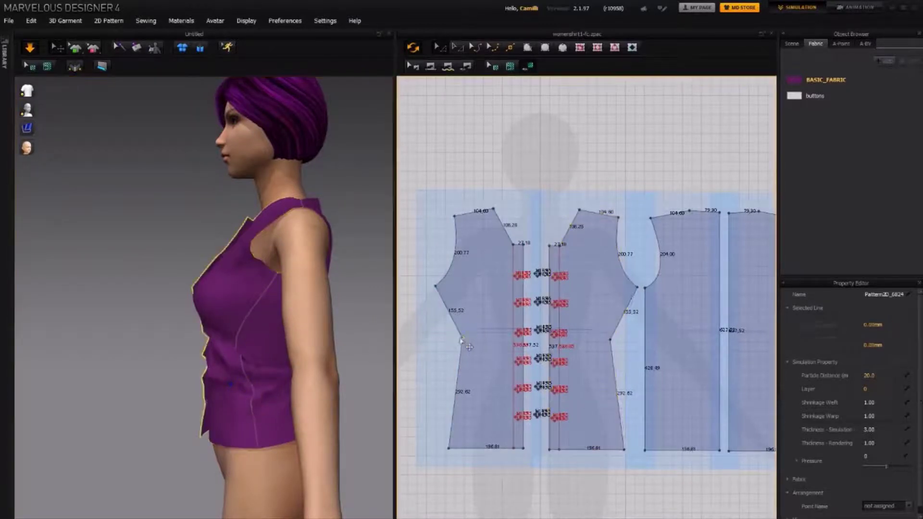
drag(457, 339, 451, 339)
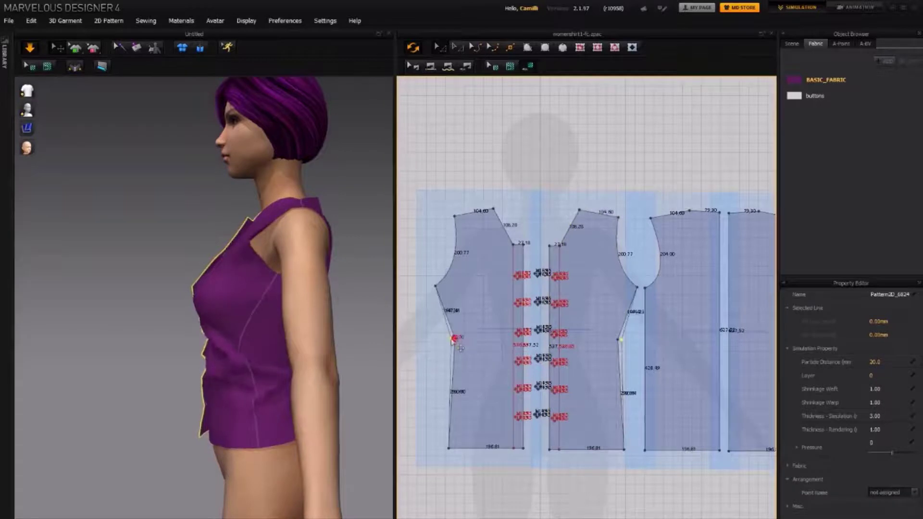
right_drag(247, 367, 334, 358)
mouse_move(452, 338)
mouse_down()
mouse_move(458, 325)
mouse_move(458, 343)
mouse_up()
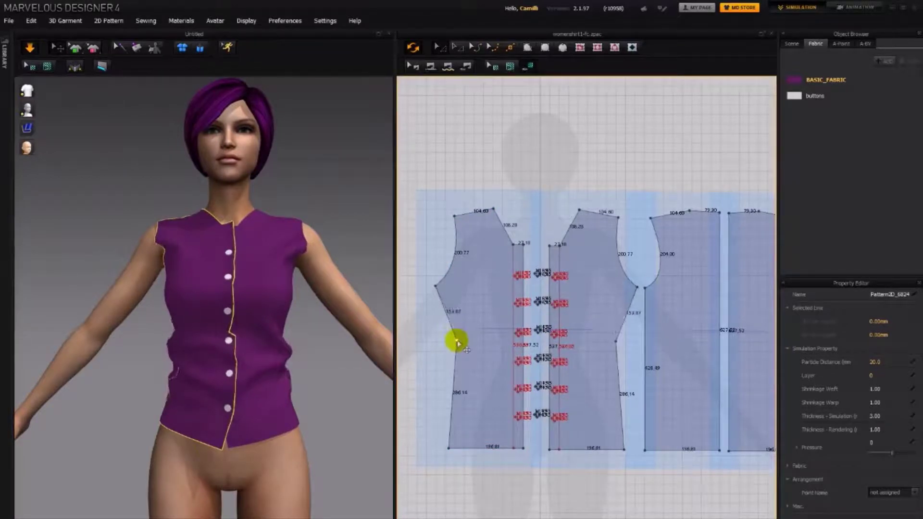
Move the front panels' underarm points inward until the armhole edges are about 183 mm, and inspect the front fit
drag(436, 287, 454, 286)
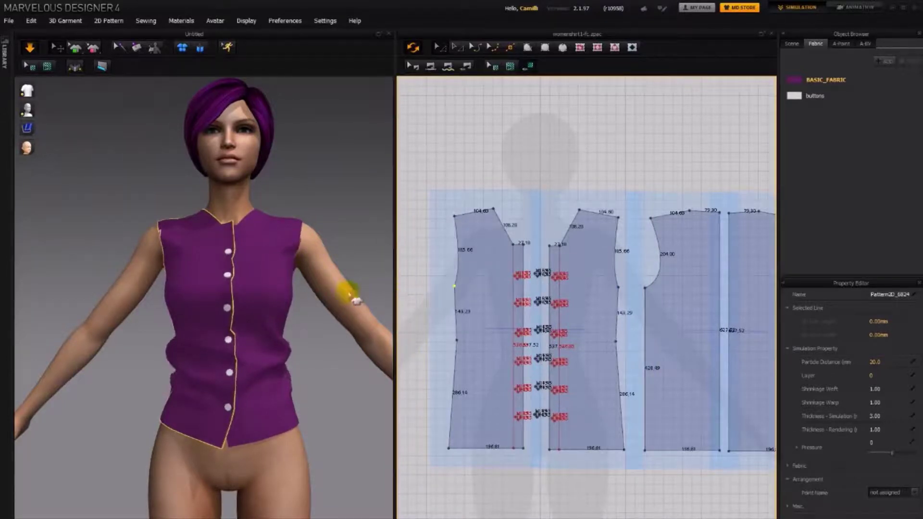
click(337, 282)
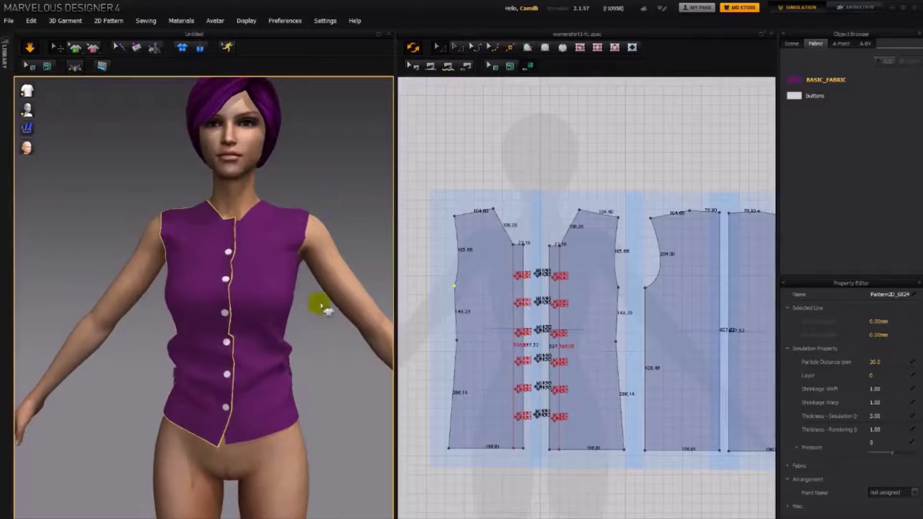
mouse_move(321, 306)
right_down()
mouse_move(258, 295)
mouse_move(286, 290)
mouse_move(282, 299)
mouse_move(220, 287)
right_up()
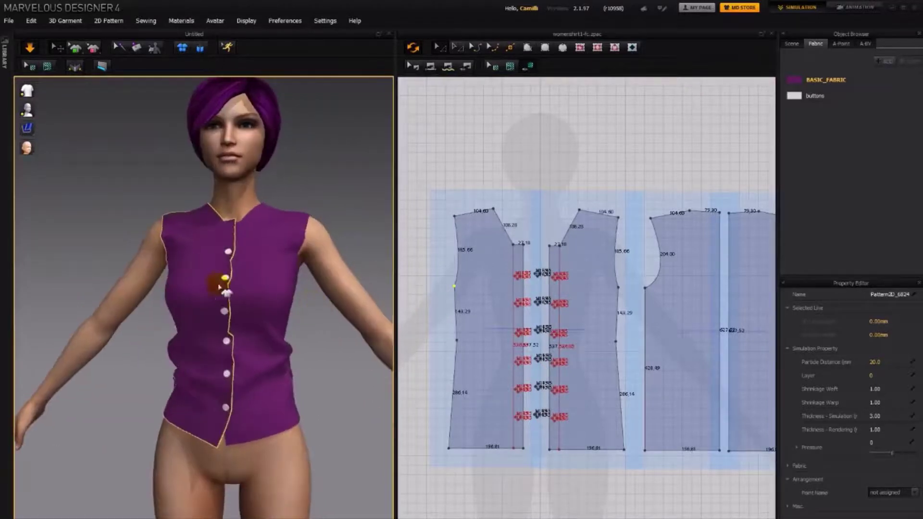
click(313, 313)
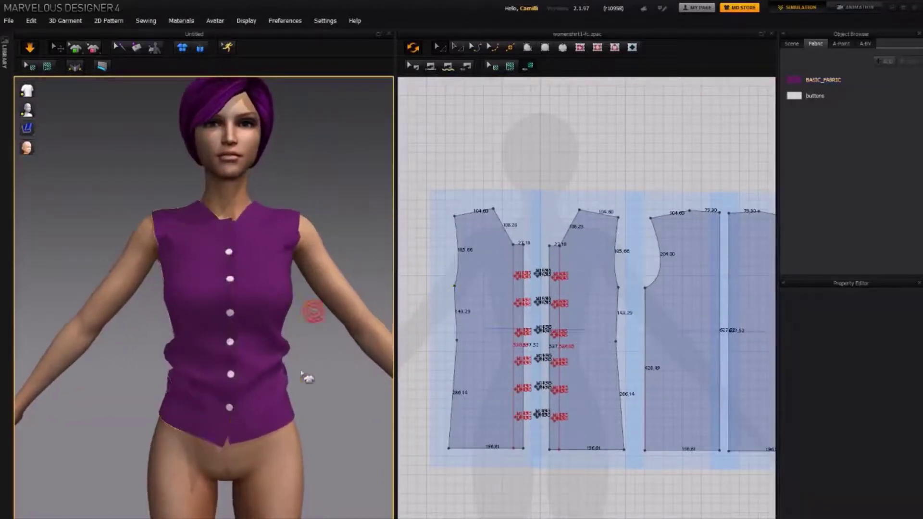
Tug the lower cloth of both back panels in the 3D view to settle it around the hips
right_drag(299, 404, 347, 389)
right_drag(298, 422, 327, 447)
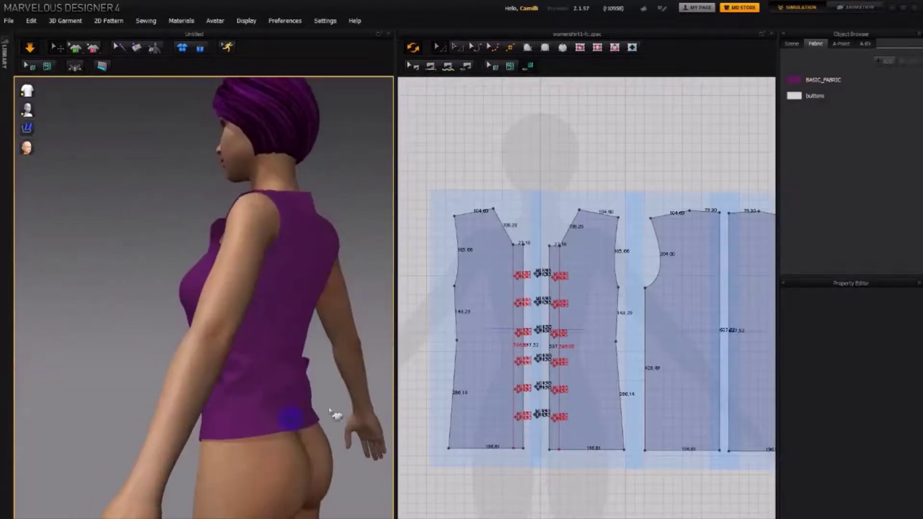
drag(320, 463, 294, 478)
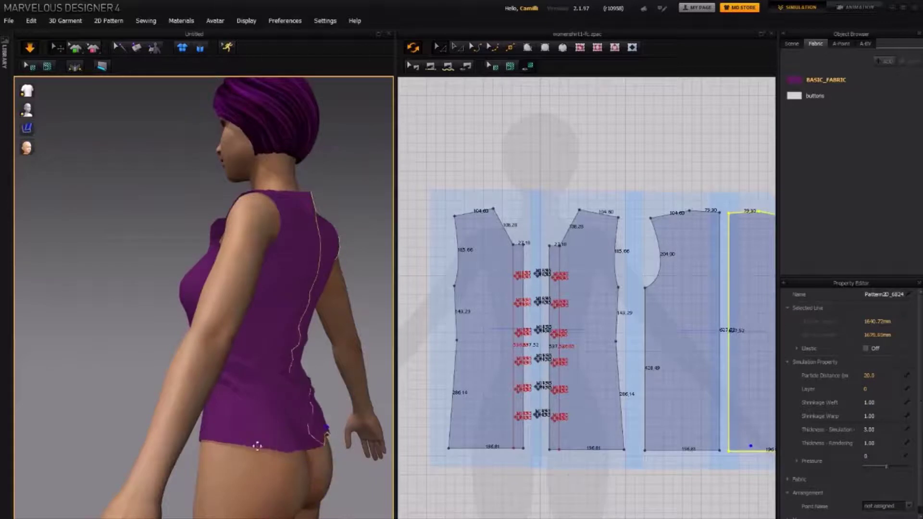
drag(245, 456, 328, 419)
scroll(332, 420, down, 3)
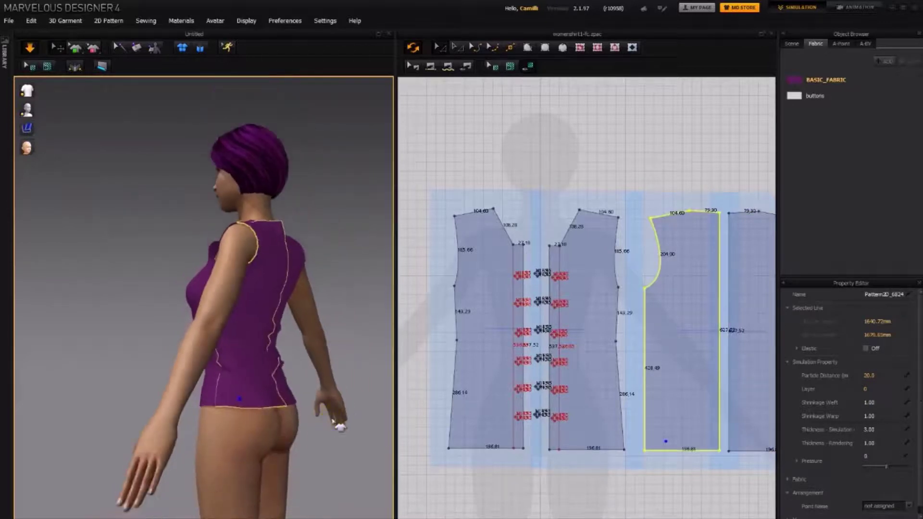
right_drag(334, 419, 218, 390)
drag(205, 399, 330, 417)
Raise the hem of both back panels until their side edges are about 313 mm, and tug the draped back hem
click(674, 461)
middle_drag(673, 462, 647, 461)
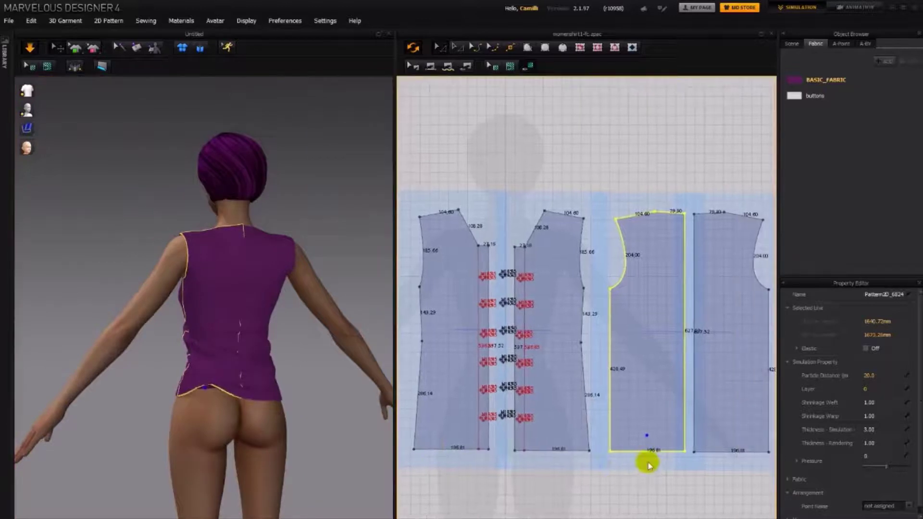
drag(654, 452, 650, 411)
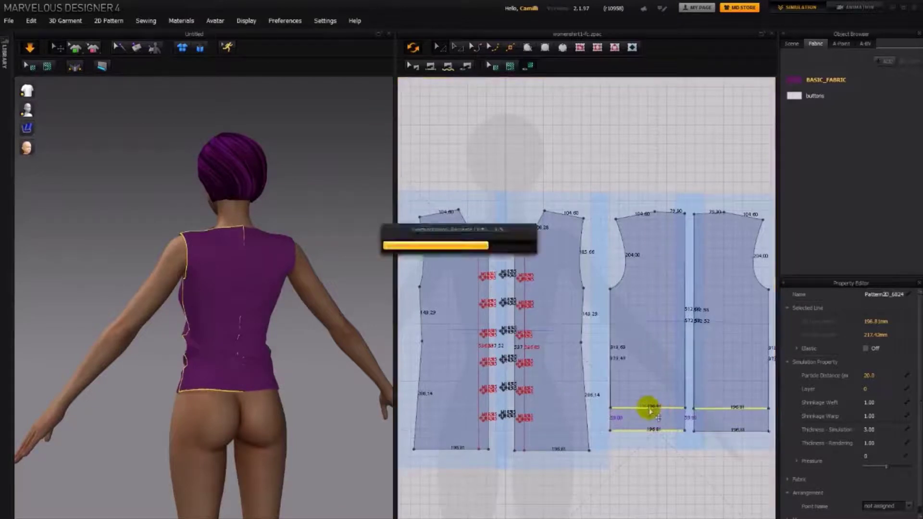
right_drag(236, 379, 260, 383)
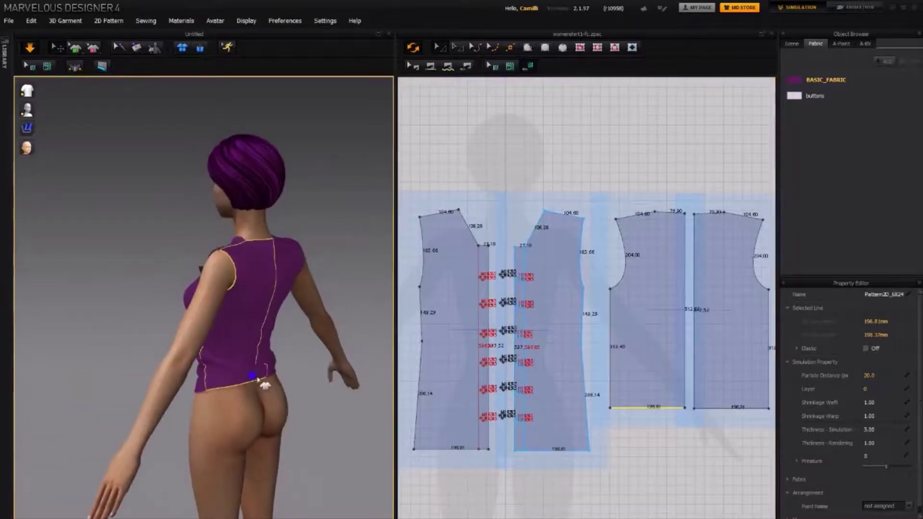
double_click(260, 383)
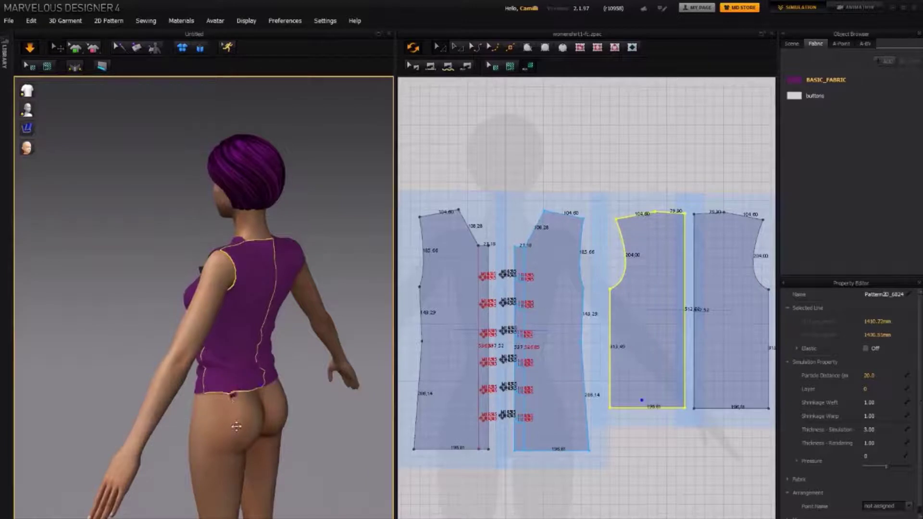
Examine the garment from the front and side and compare it with the sleeved-shirt-KS-snag reference image in Windows Photo Viewer
right_drag(275, 405, 383, 398)
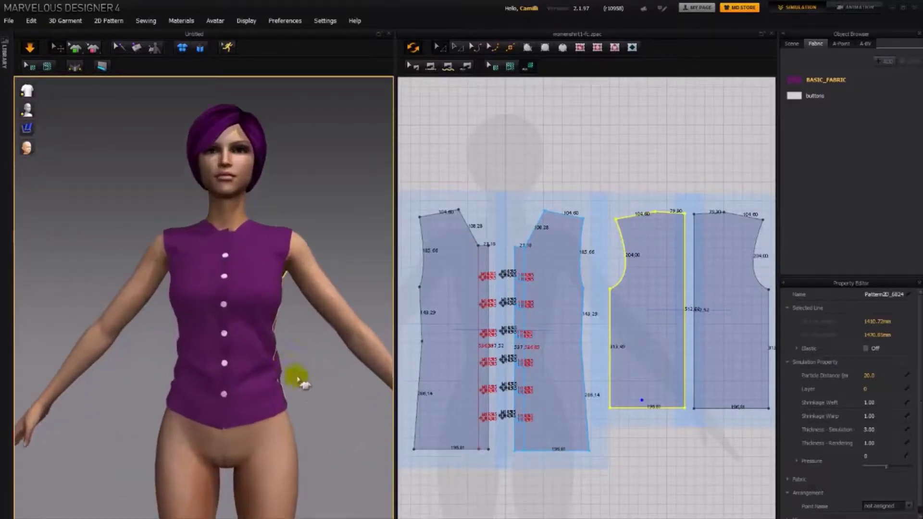
right_drag(298, 377, 245, 374)
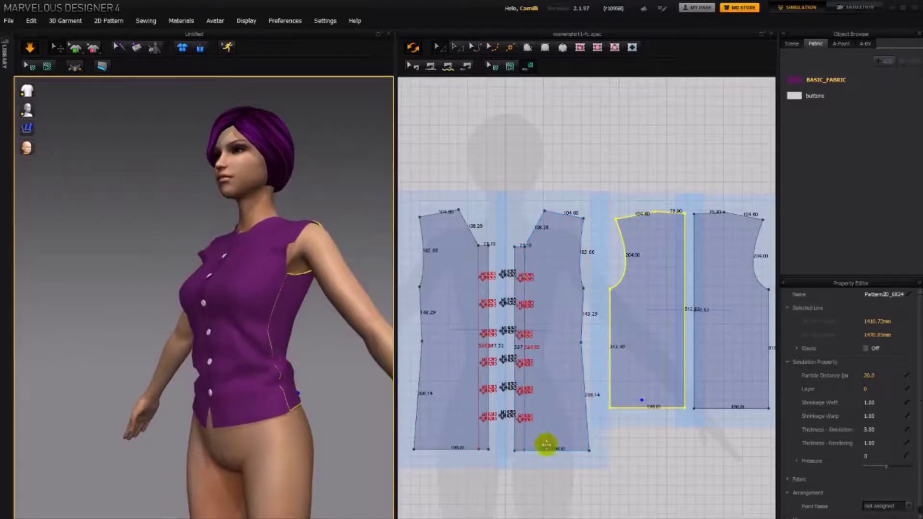
key(2)
right_drag(312, 433, 265, 403)
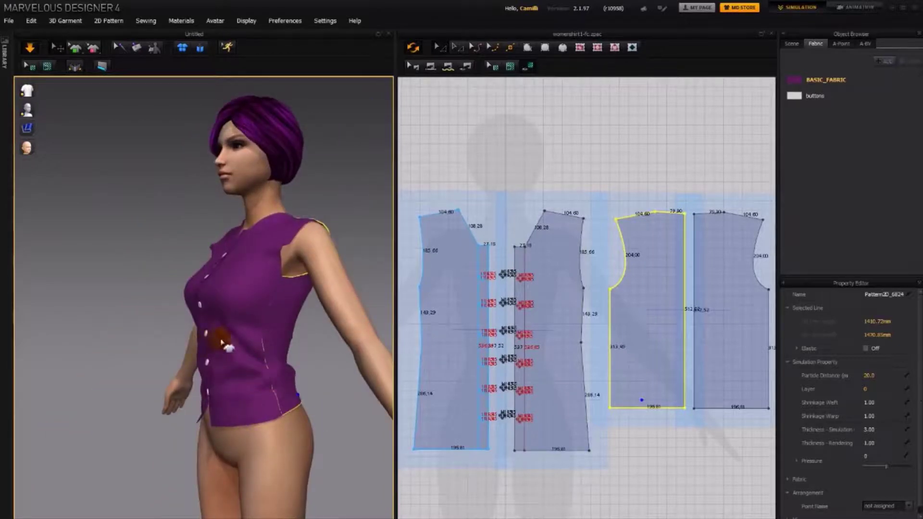
key(alt+Tab)
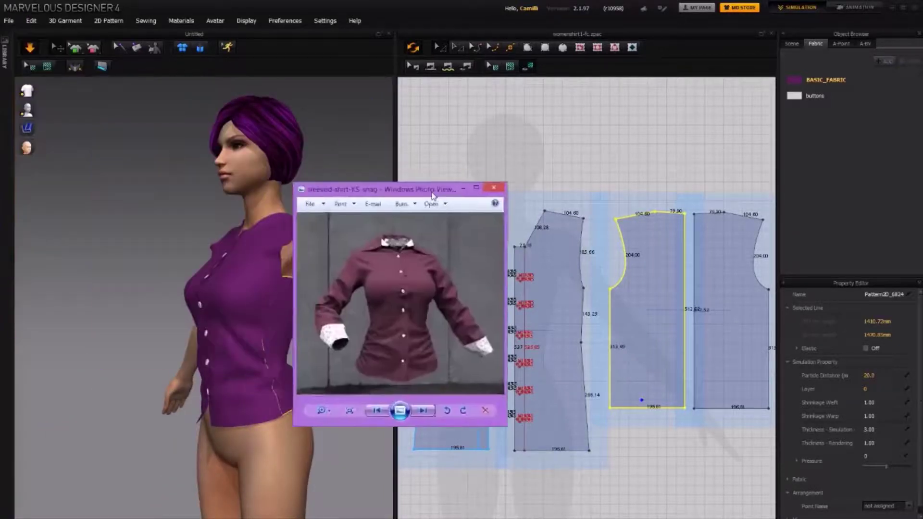
drag(433, 195, 457, 242)
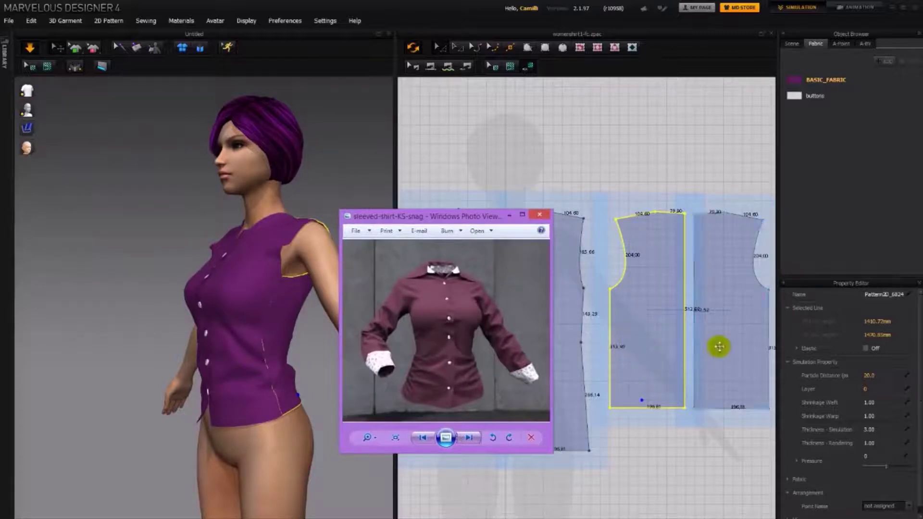
click(439, 312)
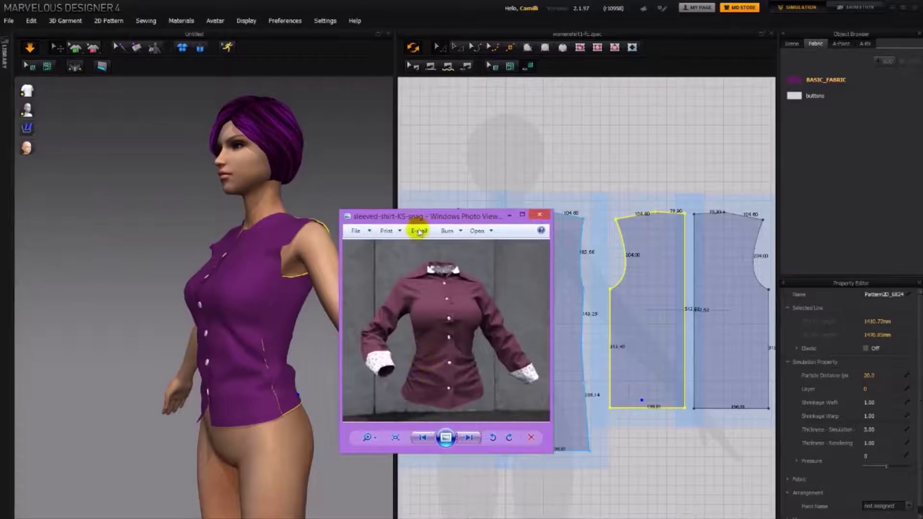
drag(427, 222, 126, 168)
key(alt+Tab)
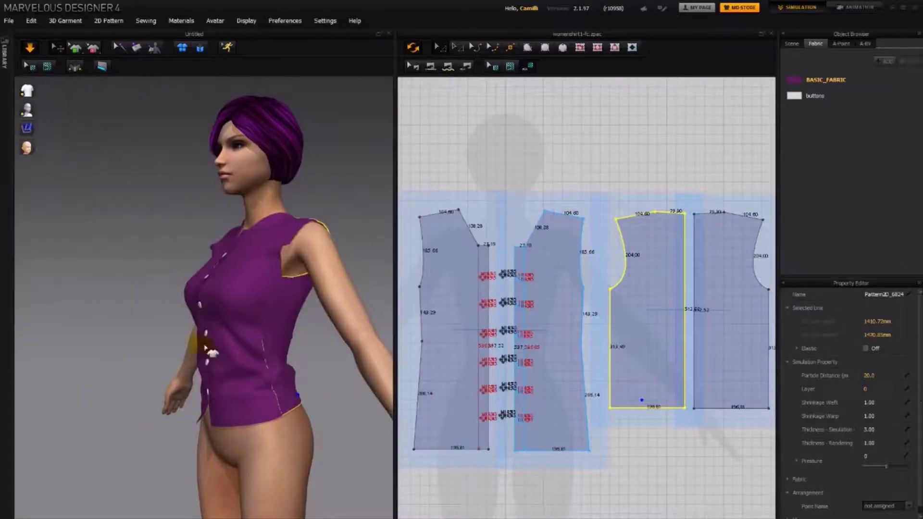
Raise the hem of both back panels further until their side edges are about 263 mm, and inspect the drape
click(641, 434)
click(654, 408)
drag(655, 408, 649, 389)
click(264, 412)
right_drag(298, 432, 335, 433)
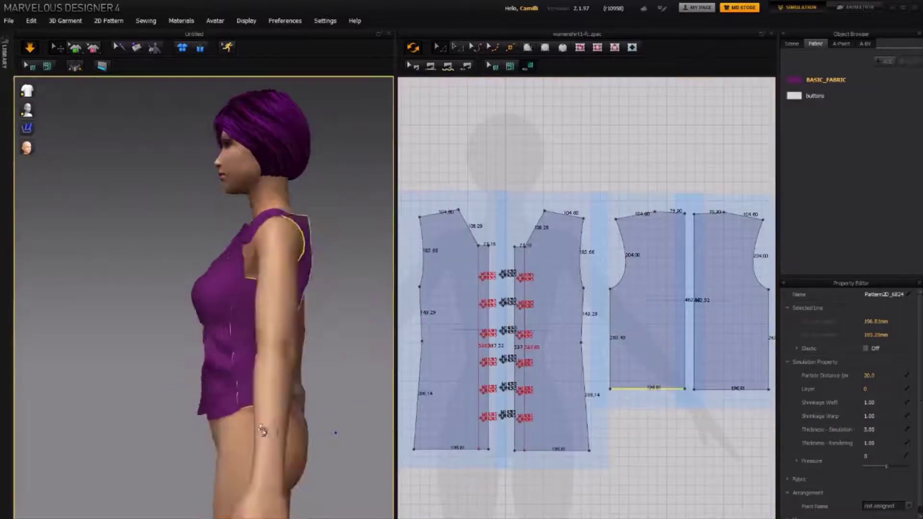
right_drag(262, 430, 289, 415)
click(281, 449)
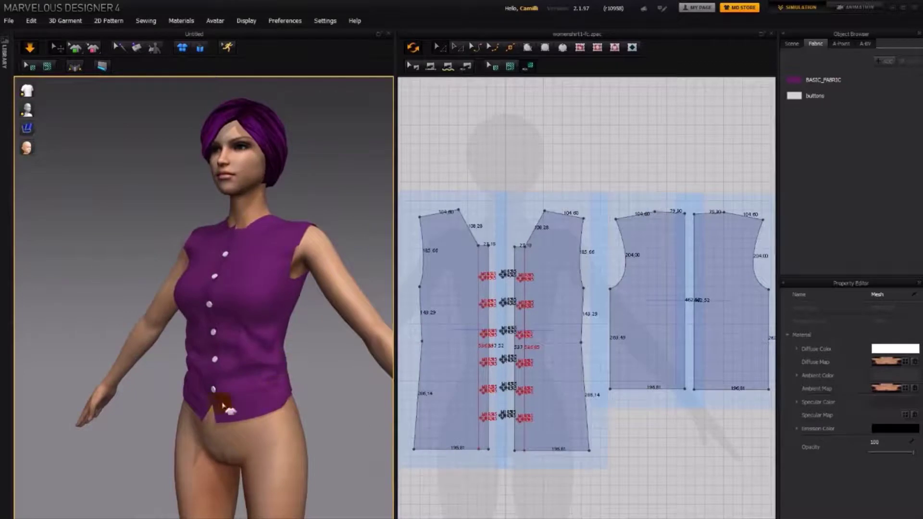
Change the particle distance of the front panel on the avatar's left side and inspect the garment from the side
click(268, 391)
click(888, 375)
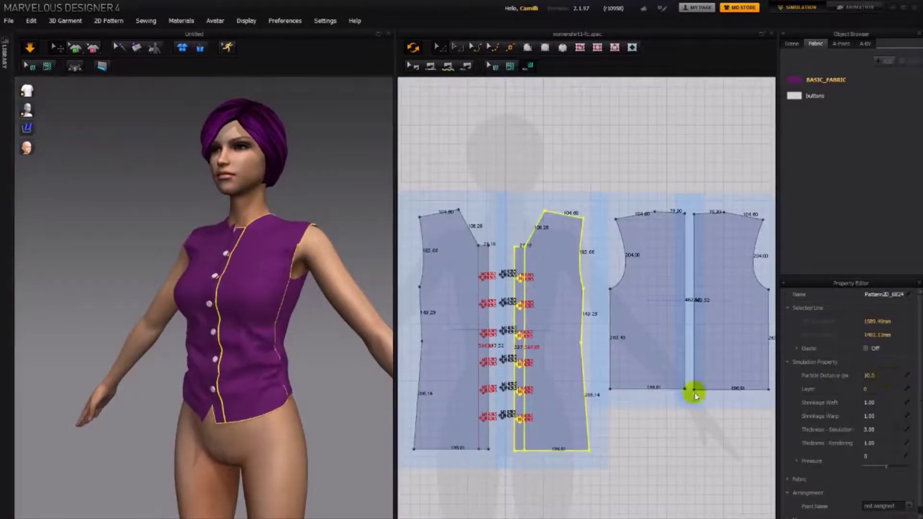
click(344, 371)
right_drag(346, 398, 250, 343)
right_drag(260, 449, 264, 337)
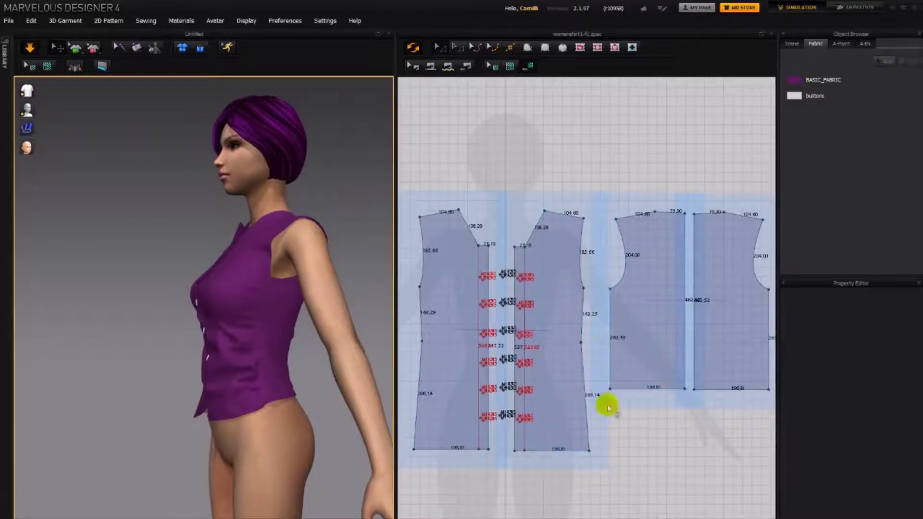
Lower the hem of both back panels until their side edges are about 343 mm, and check the drape from behind
right_drag(365, 400, 337, 409)
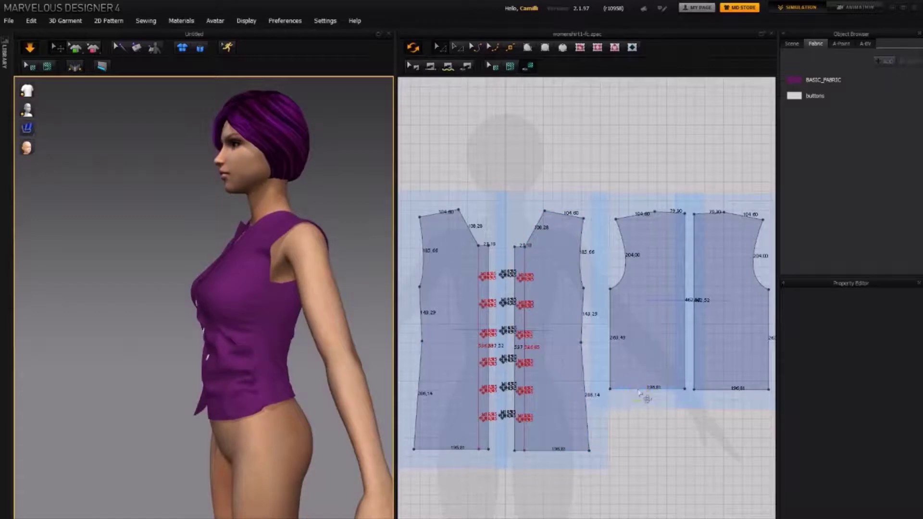
drag(640, 390, 642, 412)
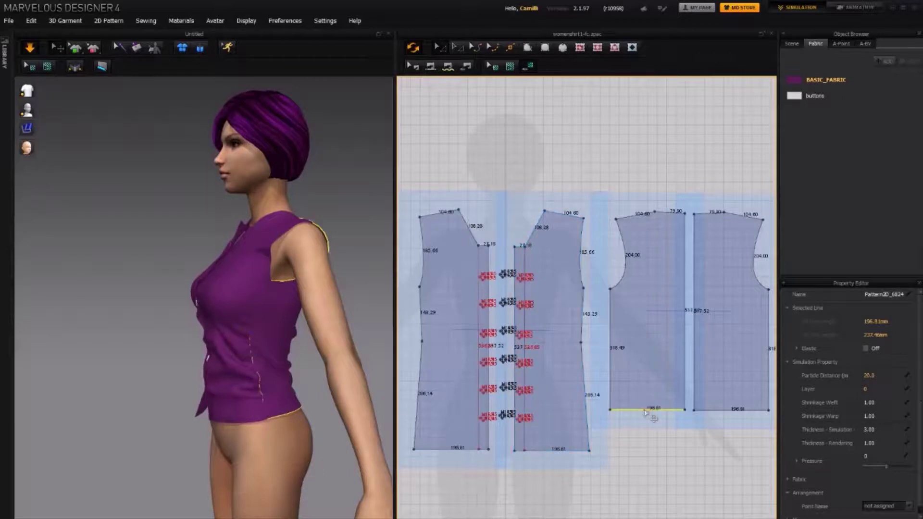
drag(645, 412, 673, 426)
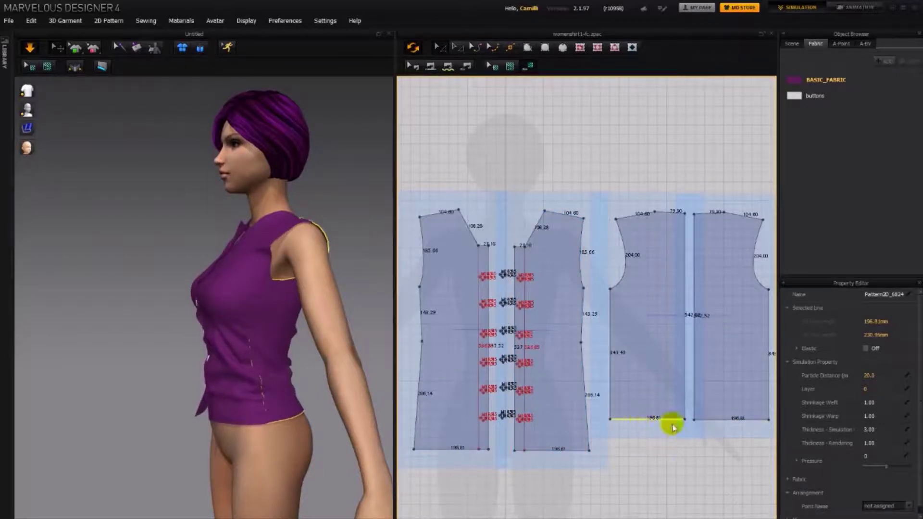
right_drag(240, 411, 176, 312)
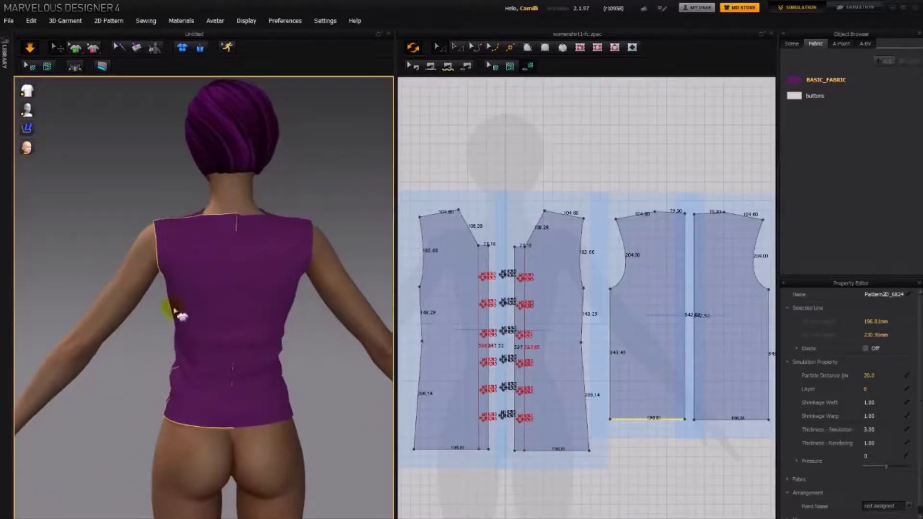
Lower the centre-back neckline point until the centre edges of both back panels are about 538 mm, and inspect the neckline
click(234, 217)
right_drag(243, 258, 245, 263)
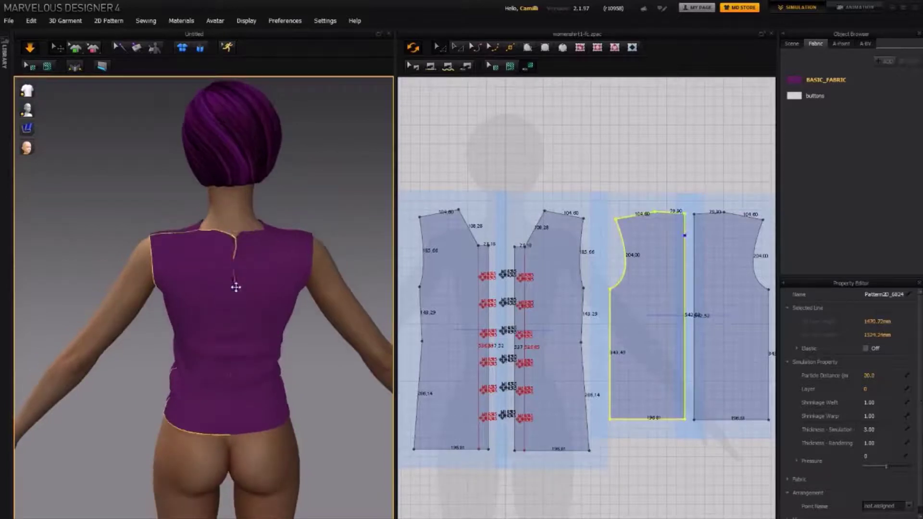
click(325, 213)
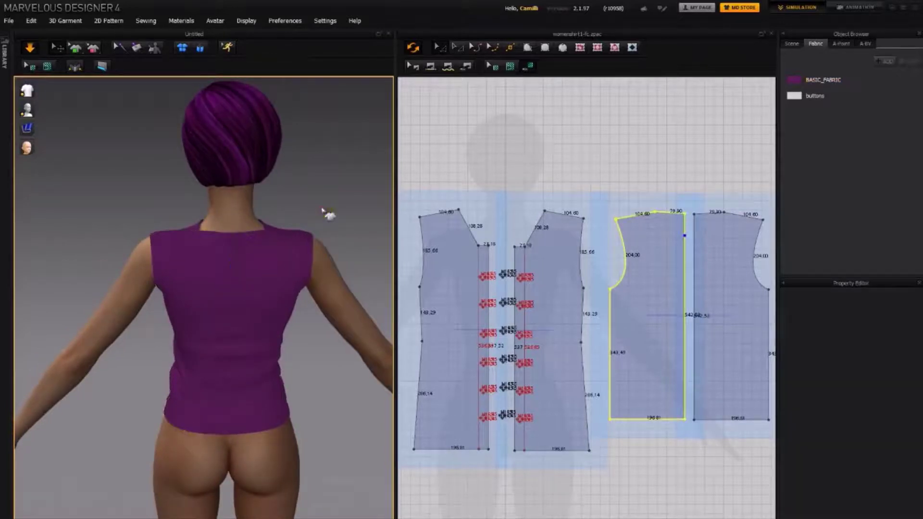
click(685, 216)
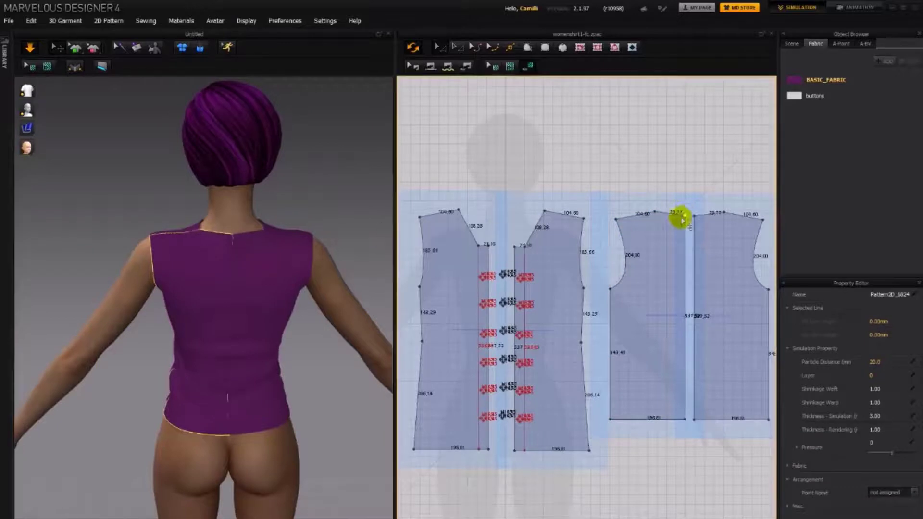
right_drag(249, 231, 243, 290)
click(310, 203)
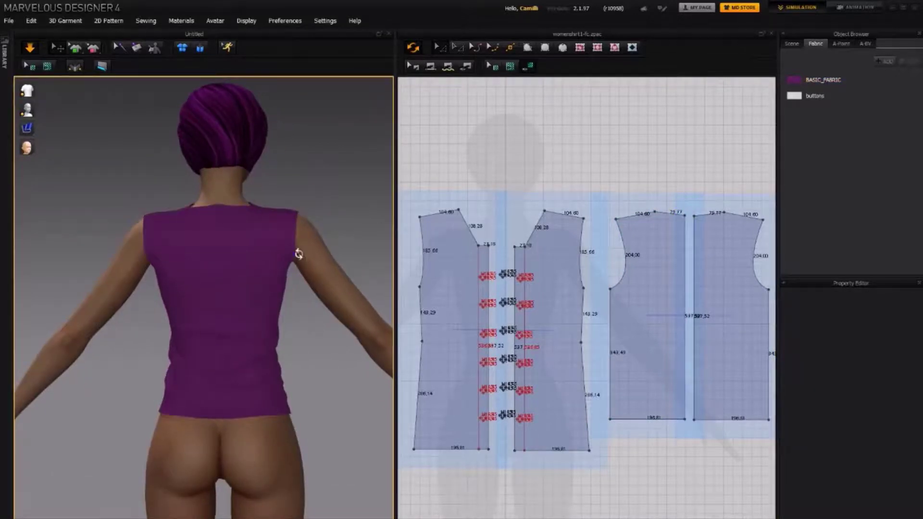
right_drag(298, 252, 305, 267)
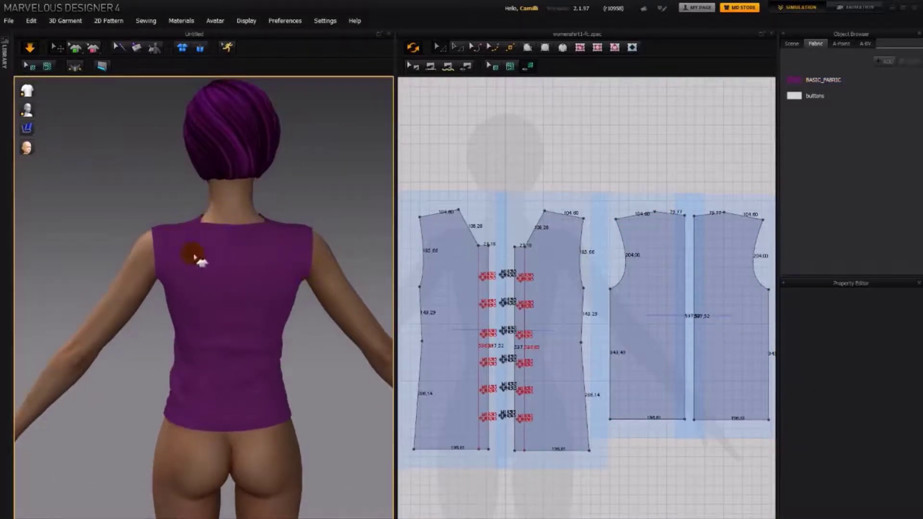
Examine the shirt from the front and check the armhole edge length of the front panel on the avatar's right side
right_drag(197, 257, 379, 250)
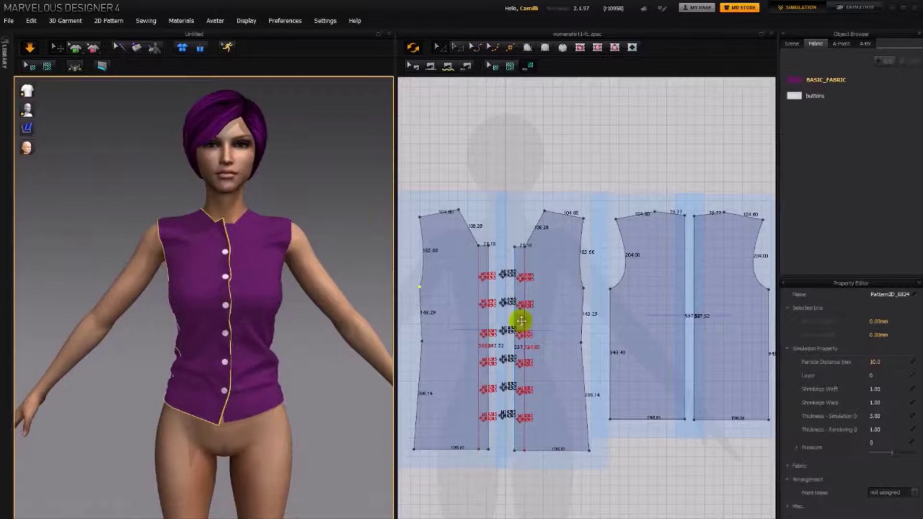
scroll(522, 320, down, 2)
scroll(279, 338, down, 1)
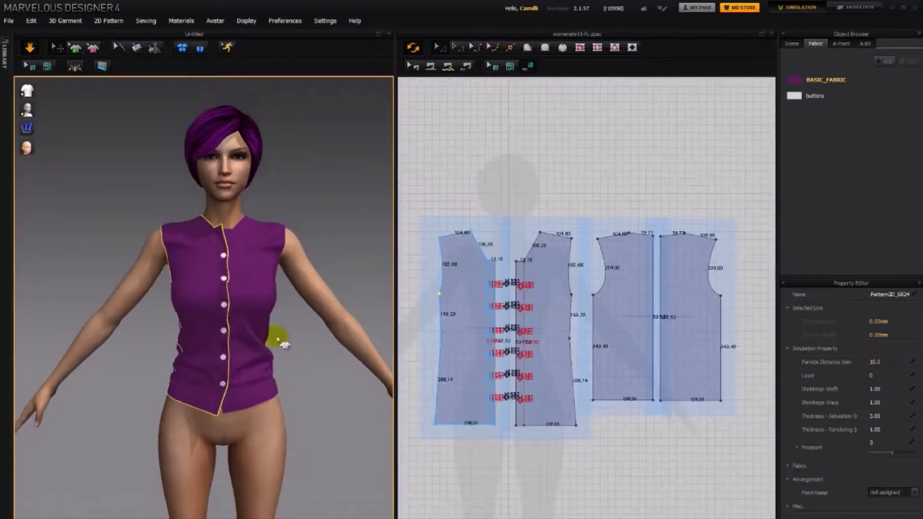
middle_drag(283, 341, 239, 342)
middle_drag(417, 338, 430, 340)
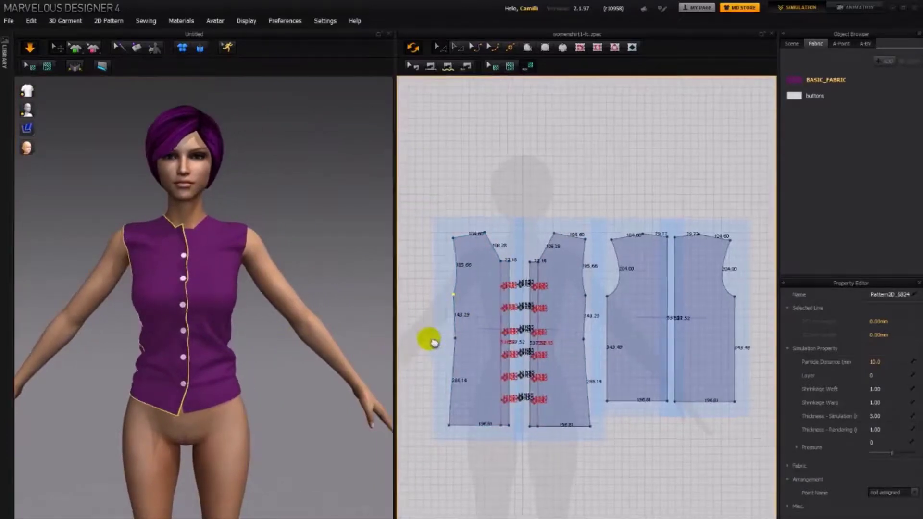
click(456, 258)
middle_drag(601, 285, 612, 289)
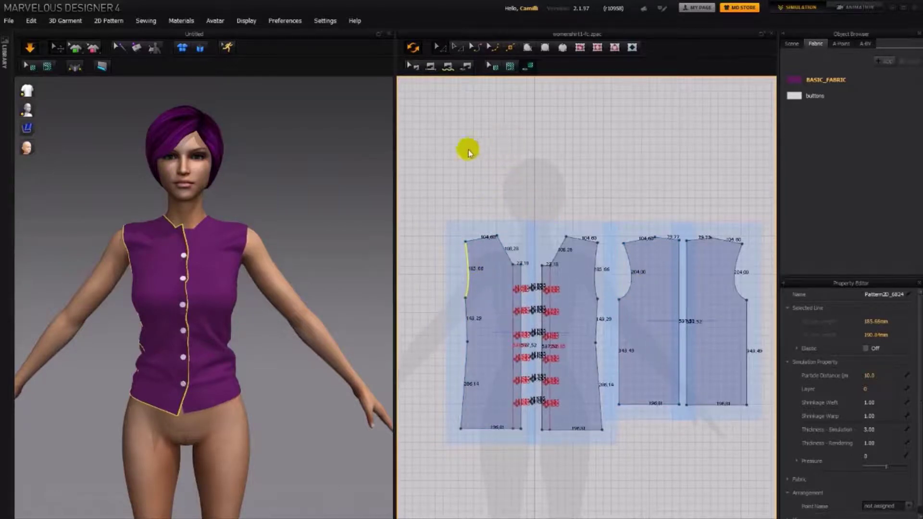
Create a 400 by 400 mm square pattern for the sleeve and place it beside the front panel on the avatar's right side
key(s)
click(498, 127)
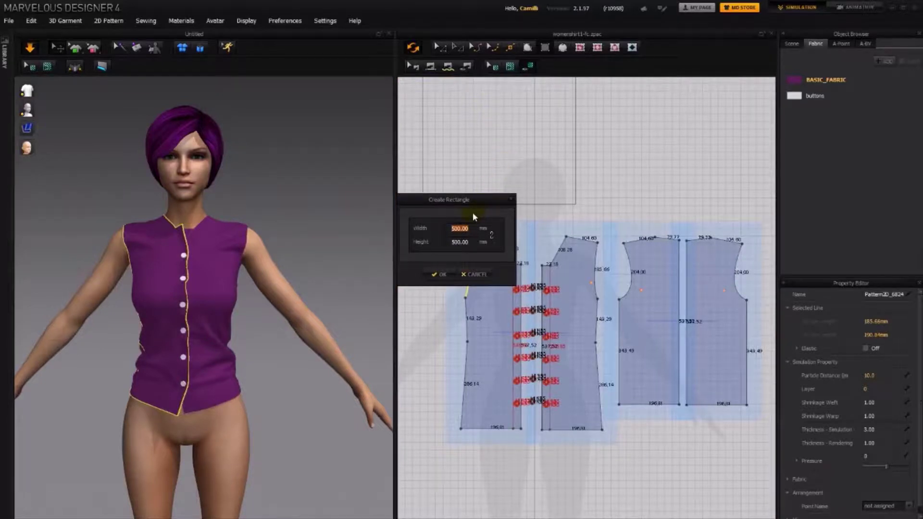
text(400)
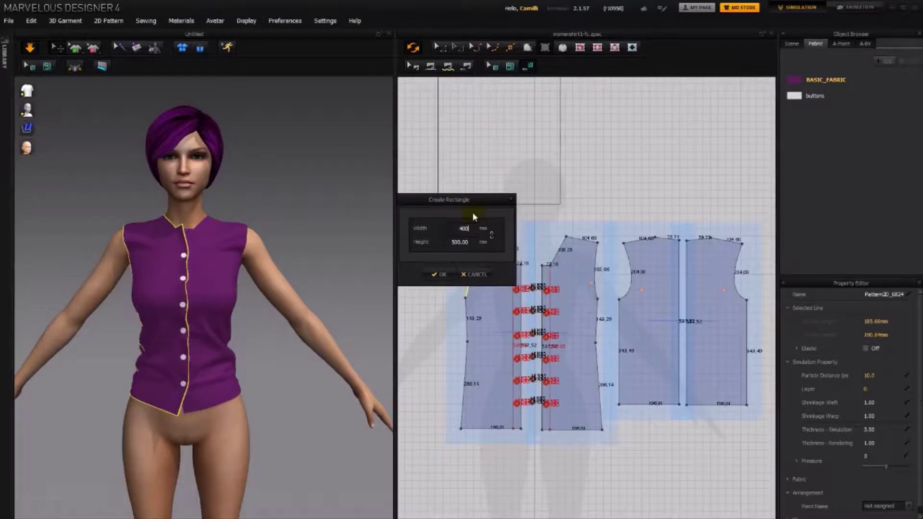
key(Tab)
text(400)
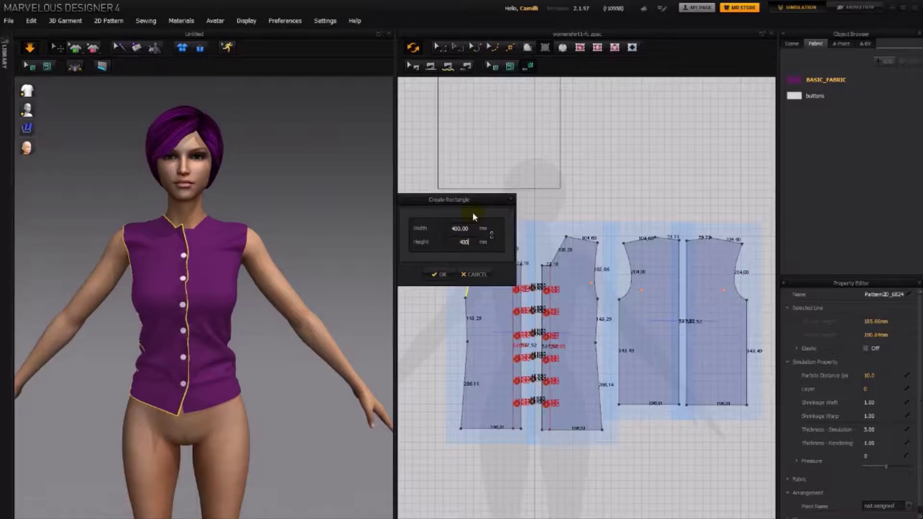
key(Return)
right_drag(509, 173, 607, 169)
drag(607, 169, 469, 362)
drag(472, 288, 471, 287)
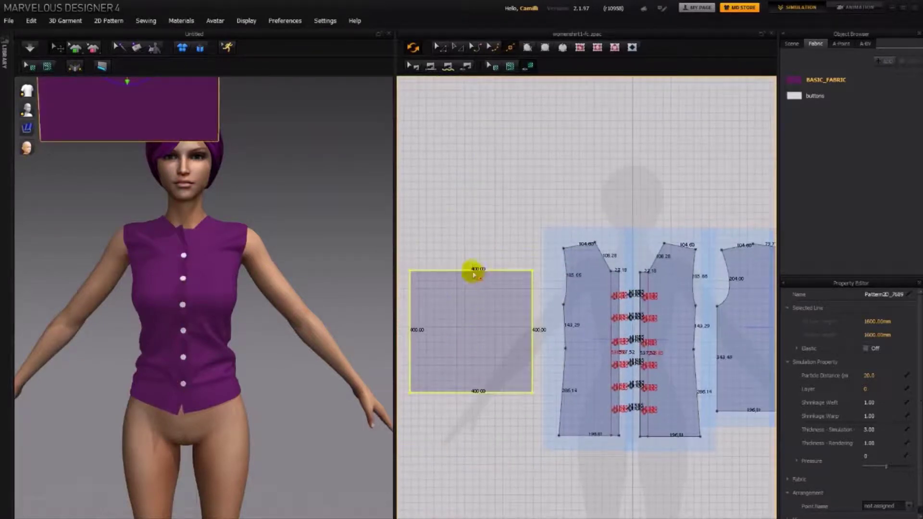
Split the square's upper edge at 50%, raise its midpoint, and curve it into a sleeve cap about 445 mm long
right_click(476, 272)
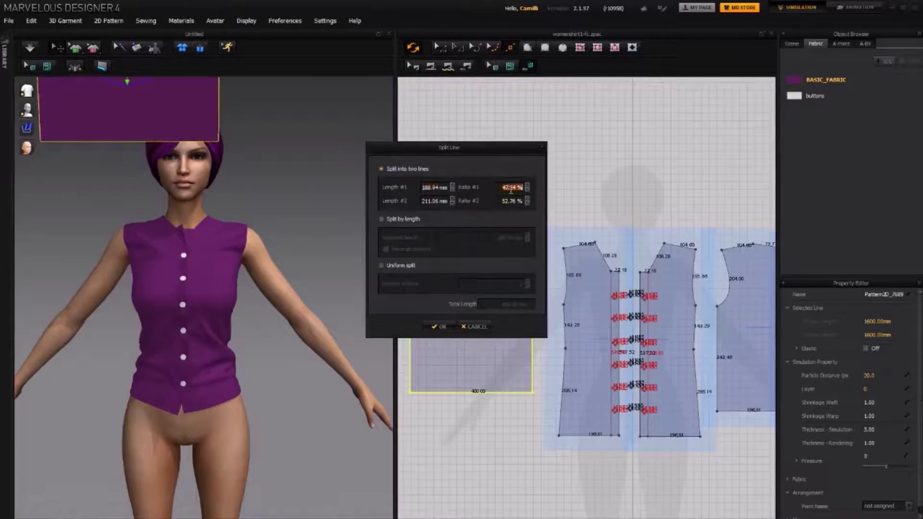
text(50)
key(Return)
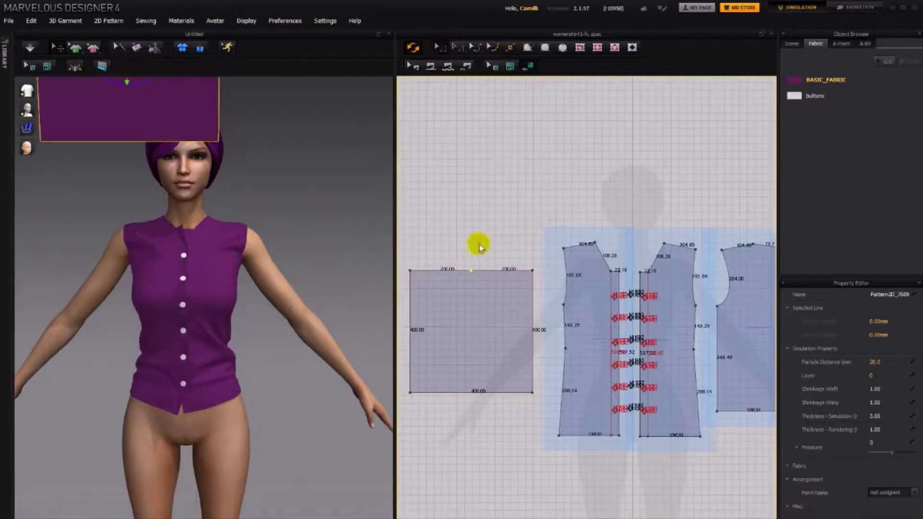
drag(473, 270, 471, 243)
right_click(471, 243)
click(493, 267)
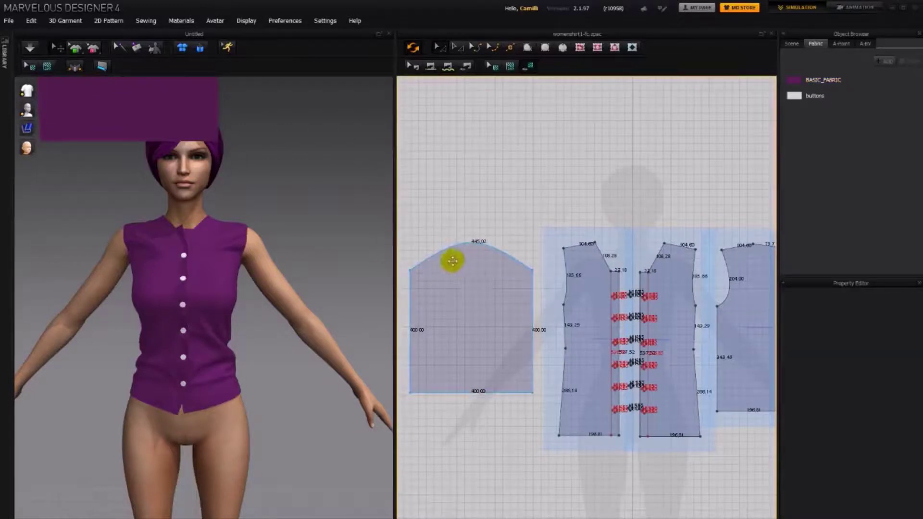
middle_drag(464, 271, 469, 278)
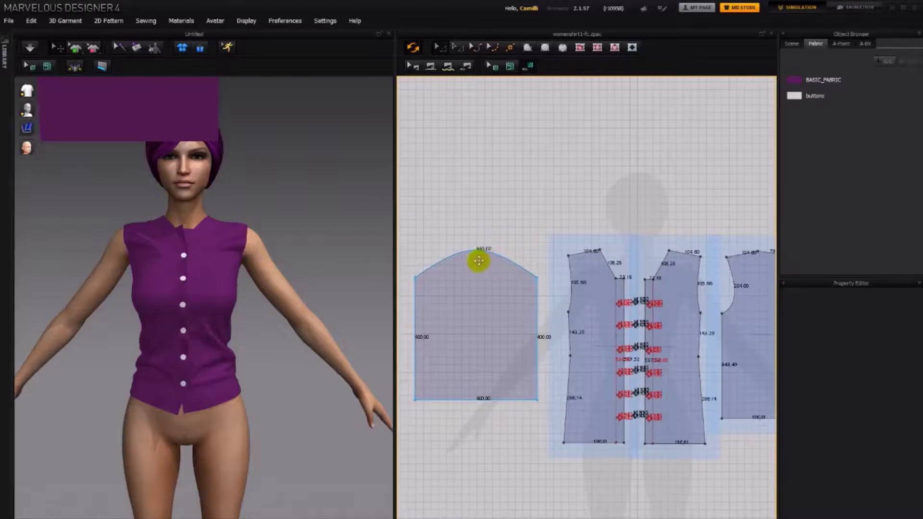
Free-sew the front half of the sleeve cap to the armhole of the front panel on the avatar's right side
key(a)
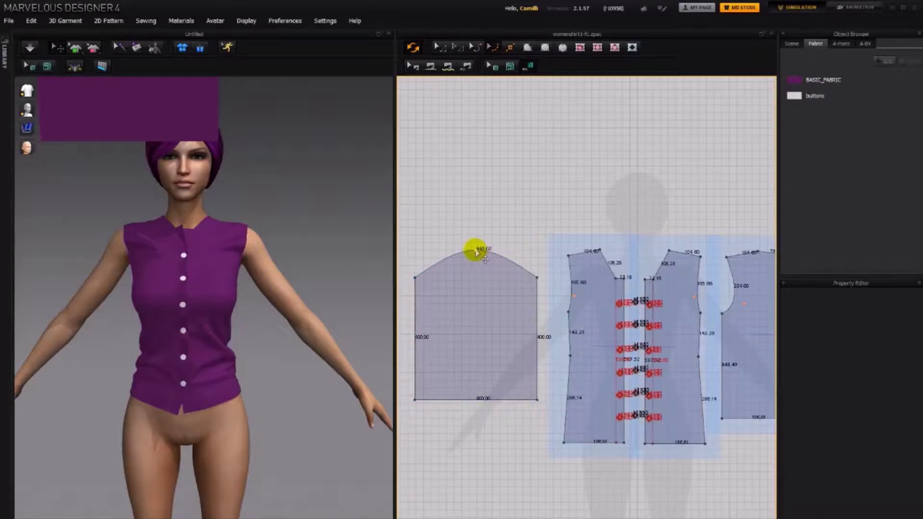
key(m)
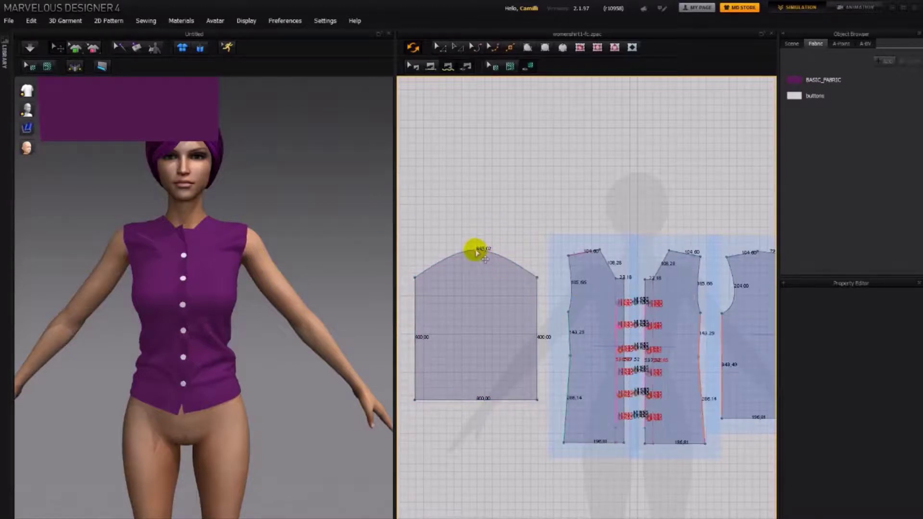
click(476, 250)
click(537, 278)
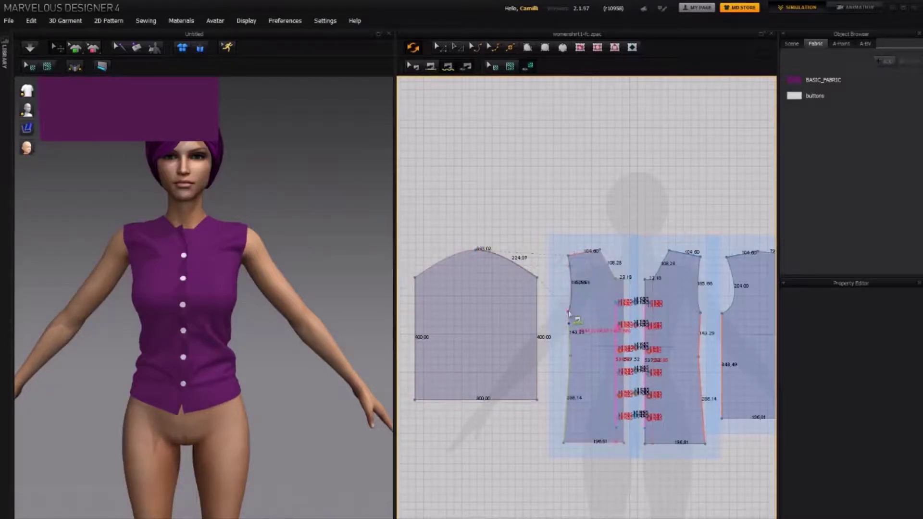
click(568, 310)
Free-sew the other half of the sleeve cap to the armhole of the back panel on the avatar's right side
click(417, 278)
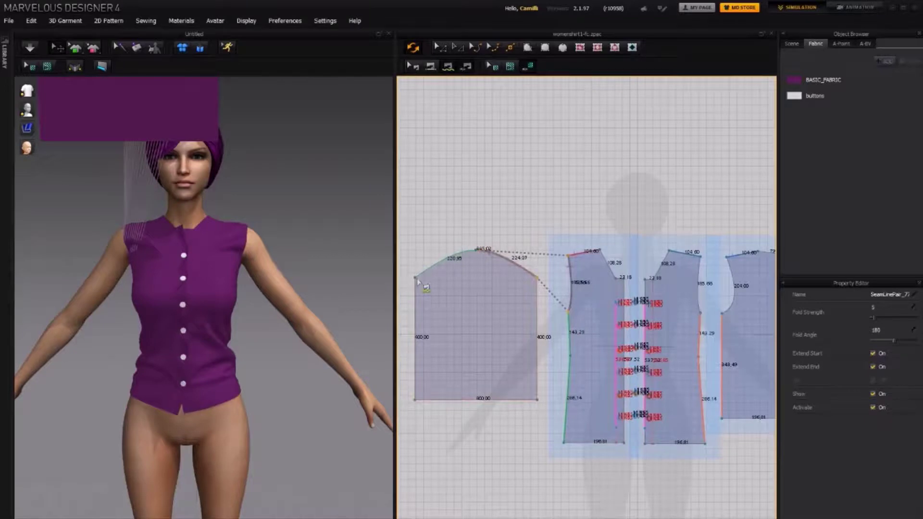
middle_drag(475, 294, 414, 298)
middle_drag(677, 271, 571, 277)
click(674, 270)
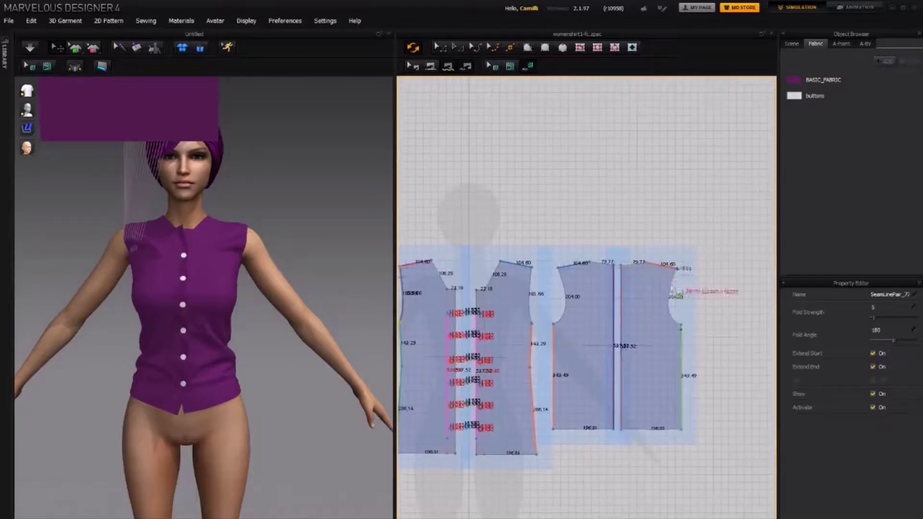
click(685, 325)
Place the sleeve on an outer arrangement point of the avatar's right arm and simulate it onto the shirt
right_drag(303, 250, 53, 135)
click(43, 110)
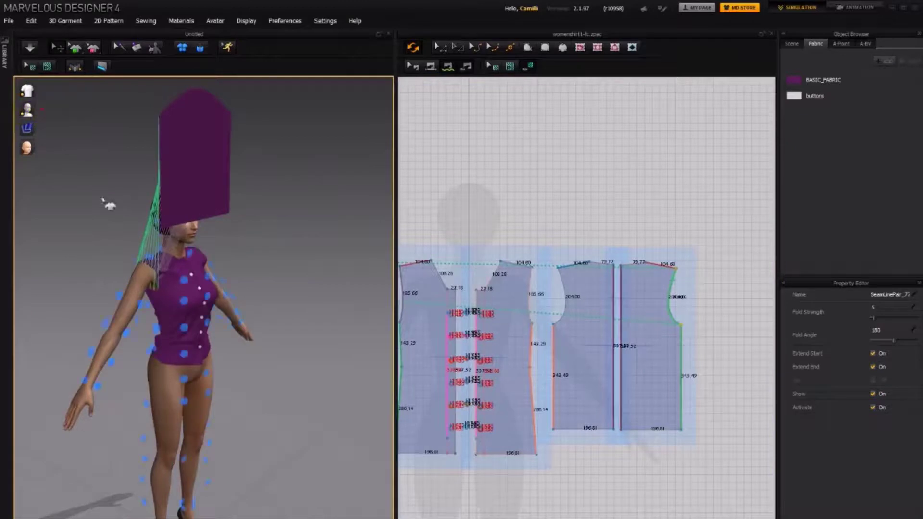
click(205, 180)
click(163, 317)
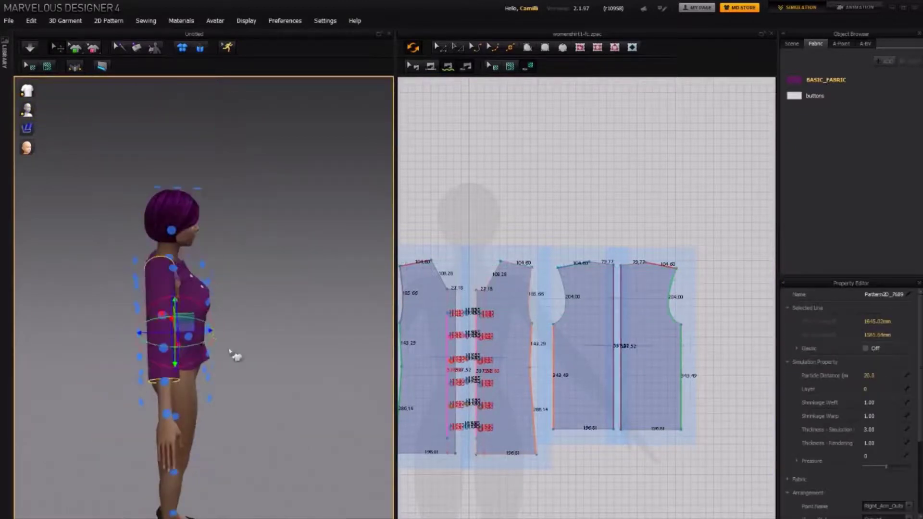
right_drag(237, 354, 128, 293)
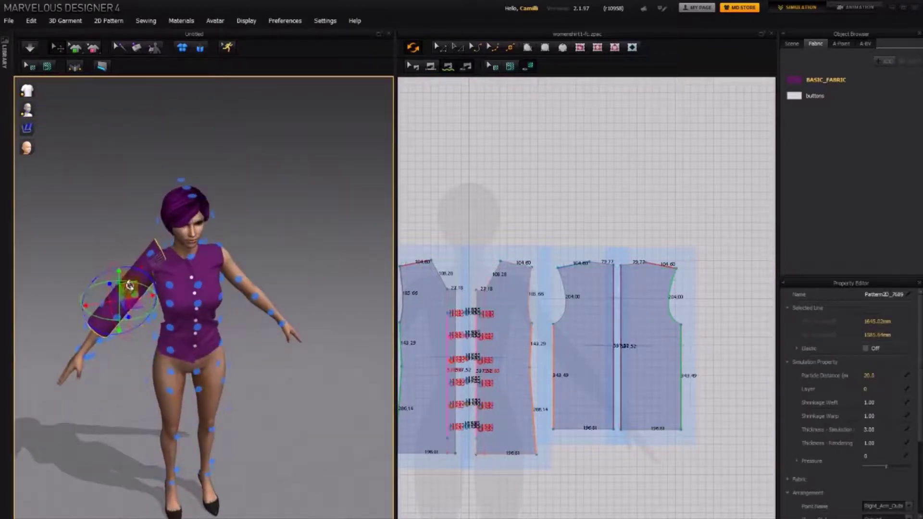
key(space)
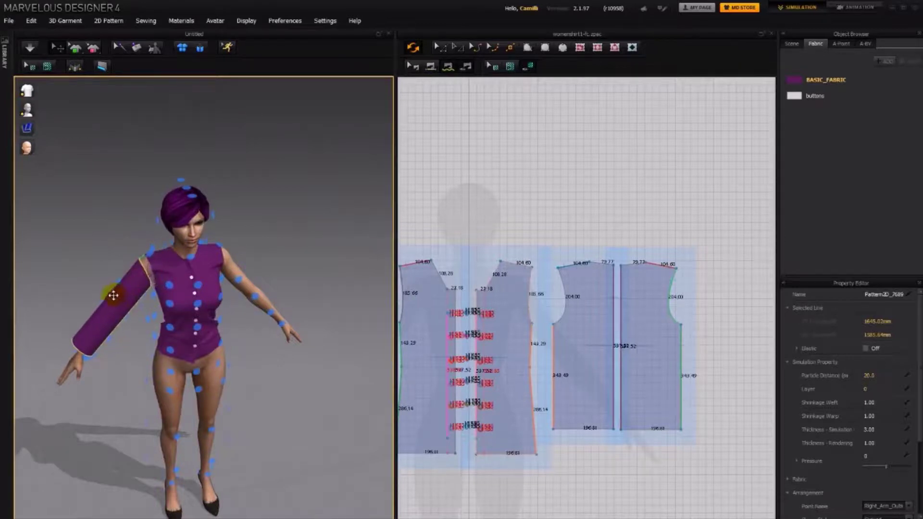
right_drag(113, 296, 113, 264)
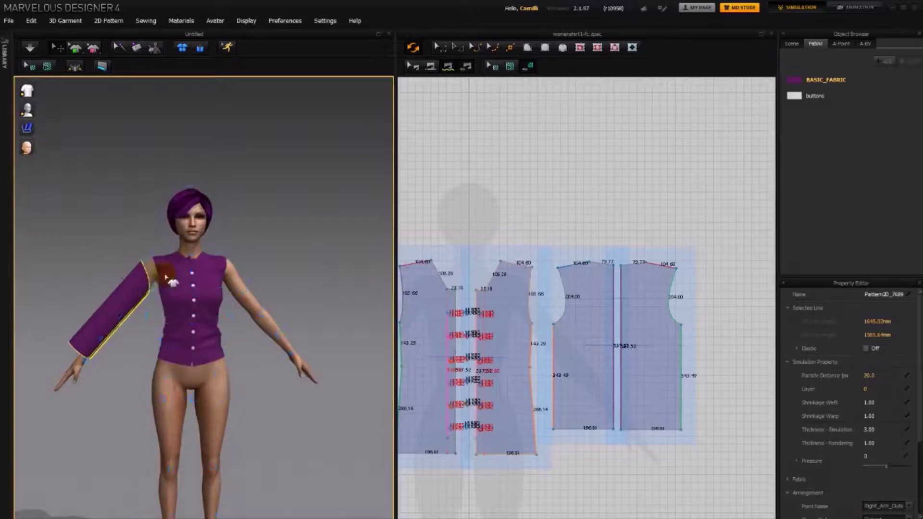
scroll(165, 277, up, 3)
key(space)
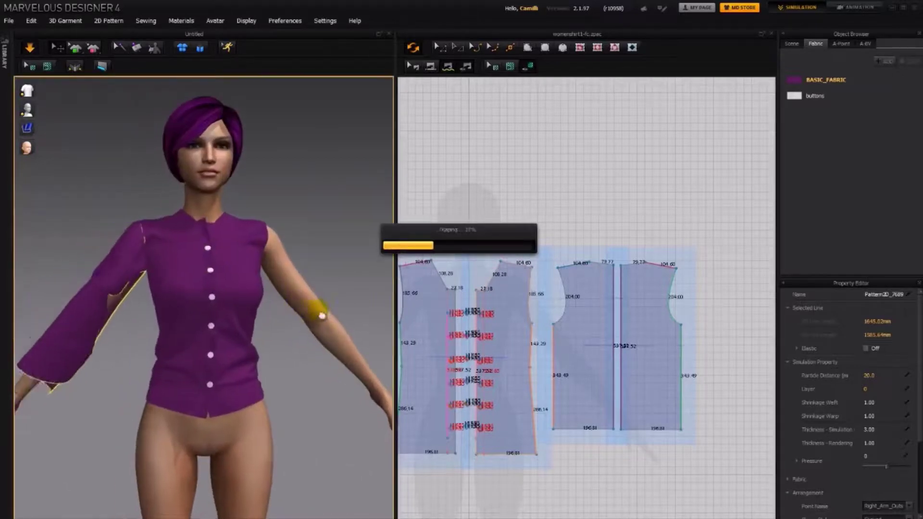
Sew the sleeve's two 400 mm side edges together to close the underarm, and simulate the drape
key(space)
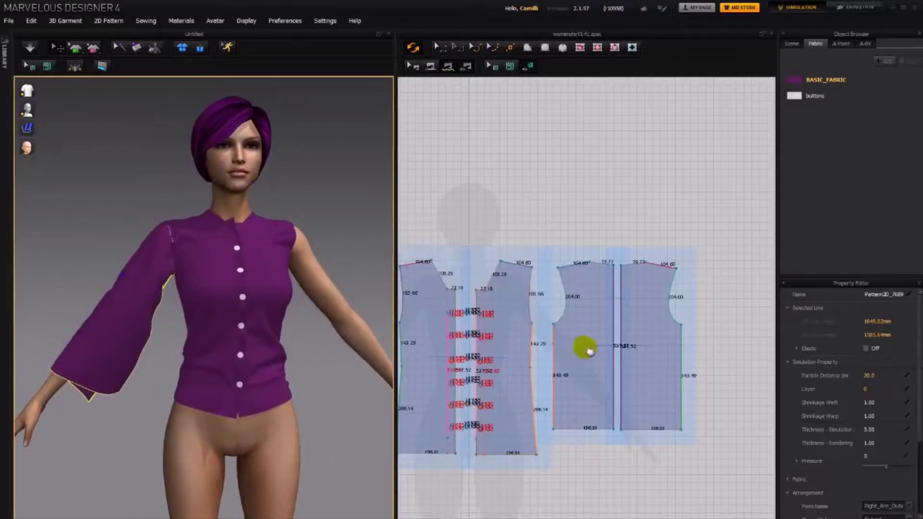
right_drag(589, 352, 748, 349)
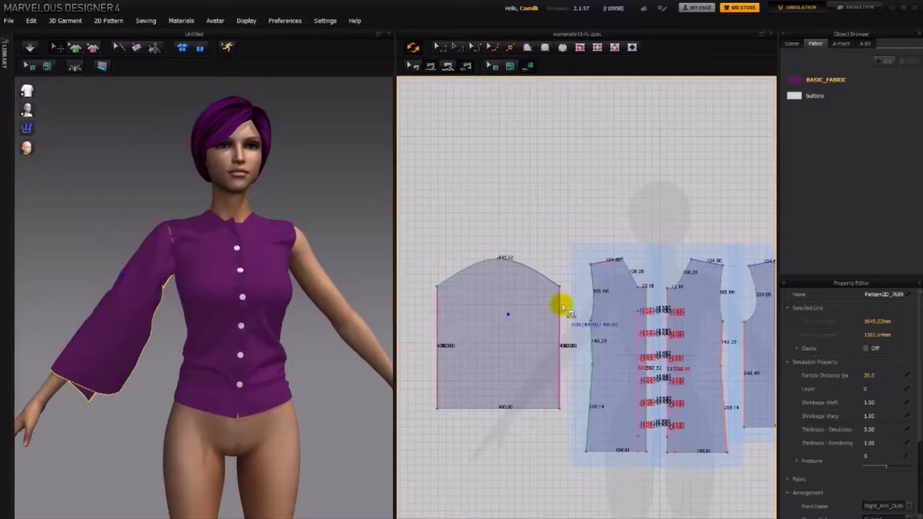
key(space)
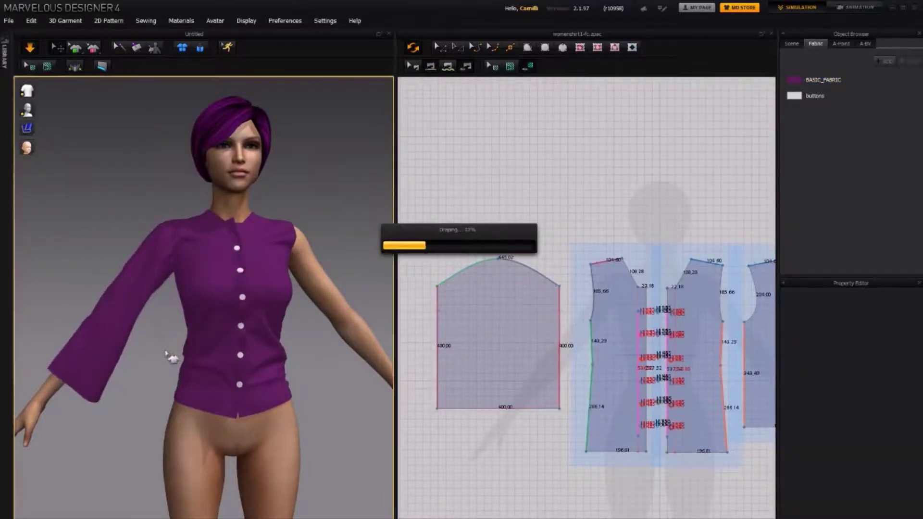
Lower the underarm points of the front and back panels to deepen the armholes to about 205 mm in front and 221 mm in back
right_drag(176, 358, 177, 301)
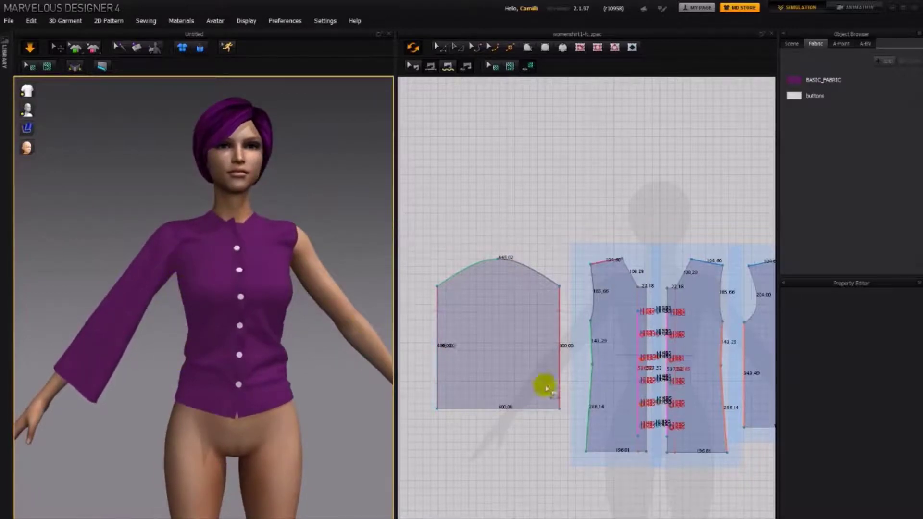
right_drag(554, 369, 490, 365)
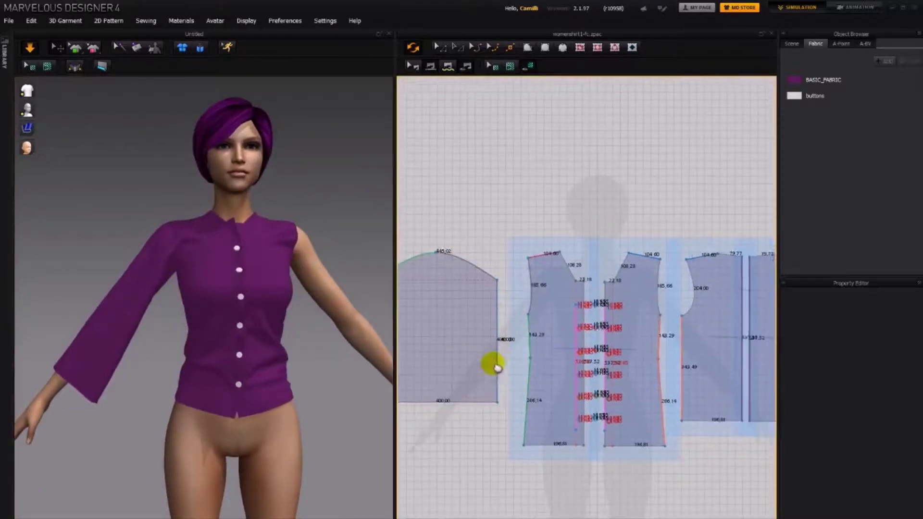
click(527, 316)
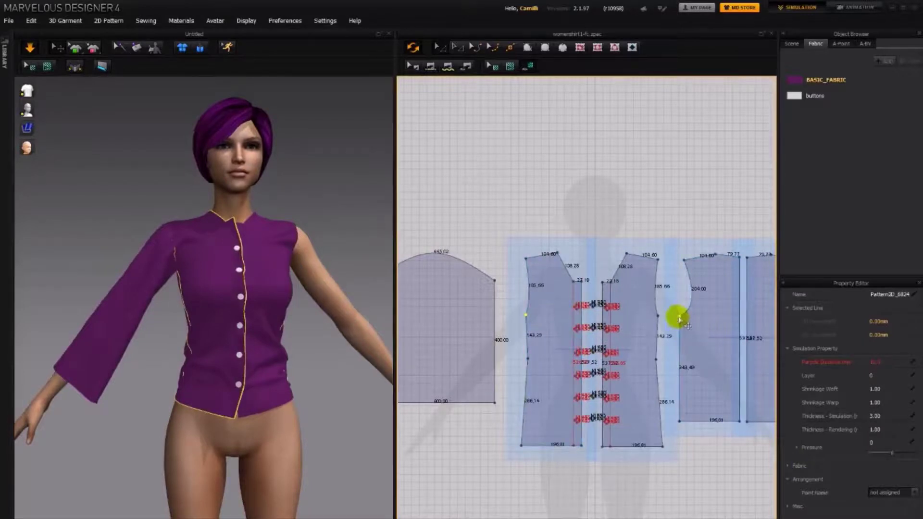
drag(678, 316, 680, 320)
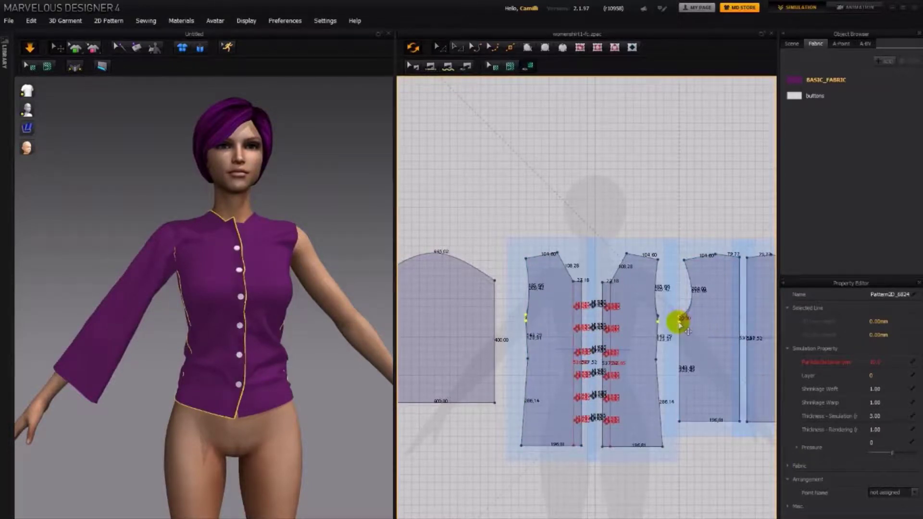
click(227, 358)
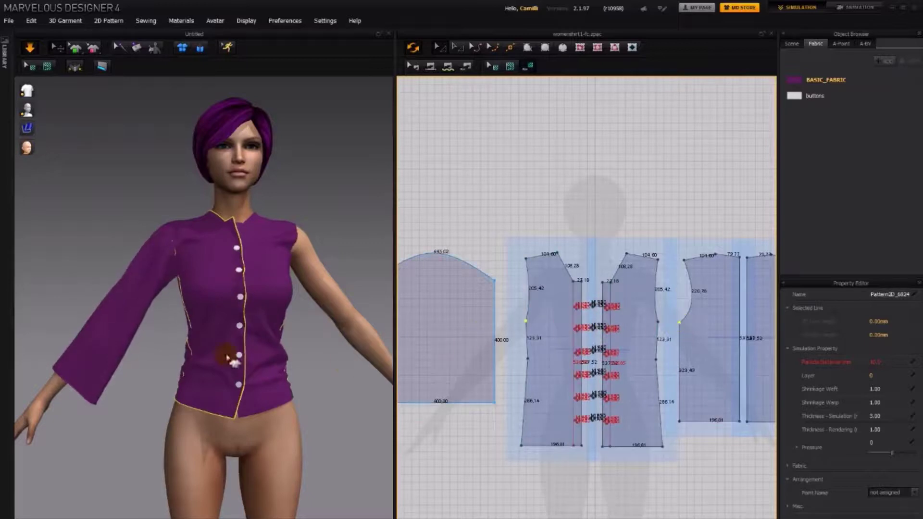
Narrow the sleeve pattern horizontally until its hem is about 372 mm wide, keeping its length
middle_drag(454, 258, 477, 255)
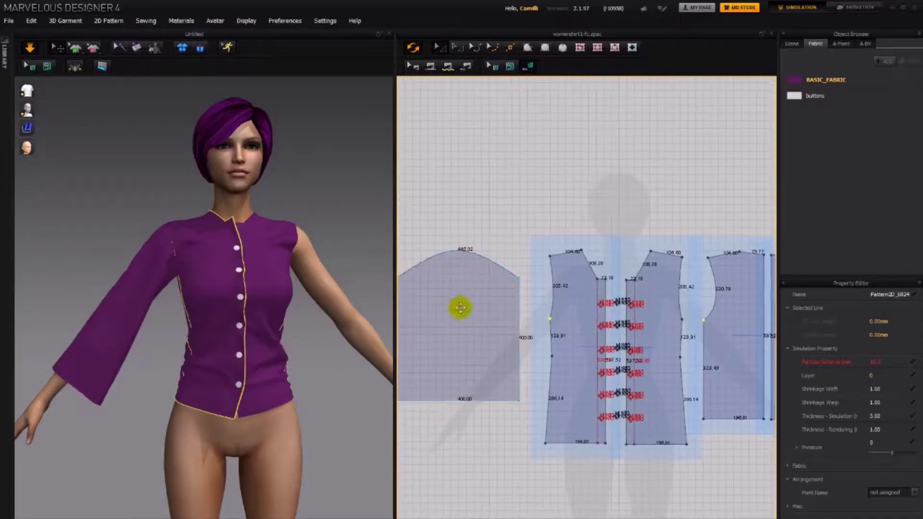
click(457, 305)
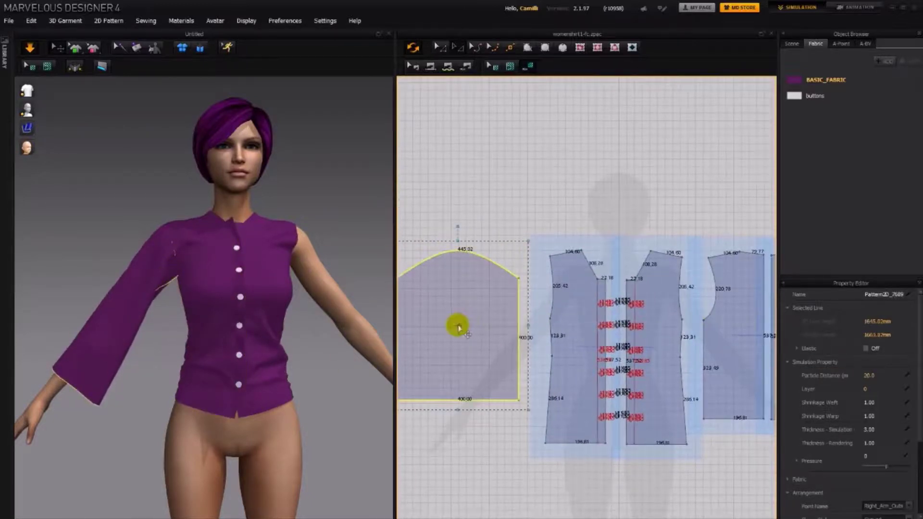
drag(527, 326, 523, 325)
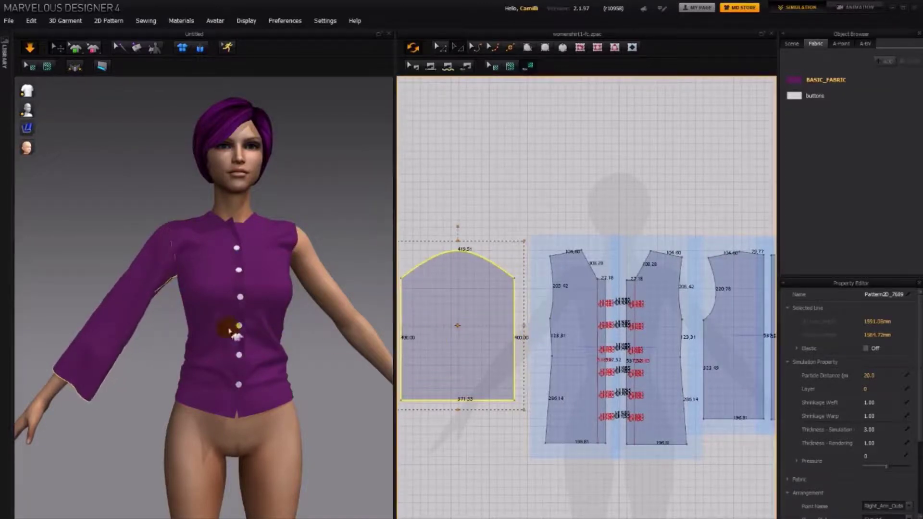
right_drag(168, 339, 163, 344)
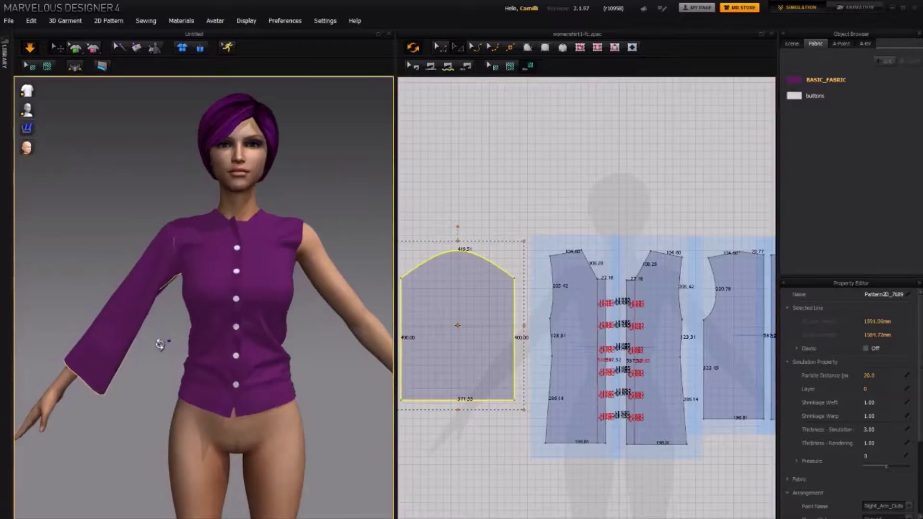
middle_drag(198, 420, 211, 403)
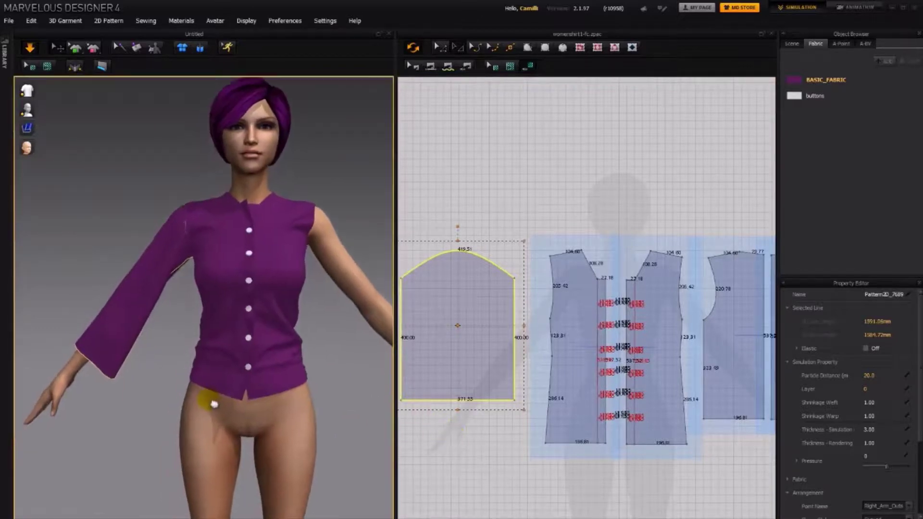
Lengthen the sleeve by extending its hem edge until the sides are 545 mm, pulling the fabric up the arm to settle the drape
click(459, 425)
middle_drag(460, 425, 483, 383)
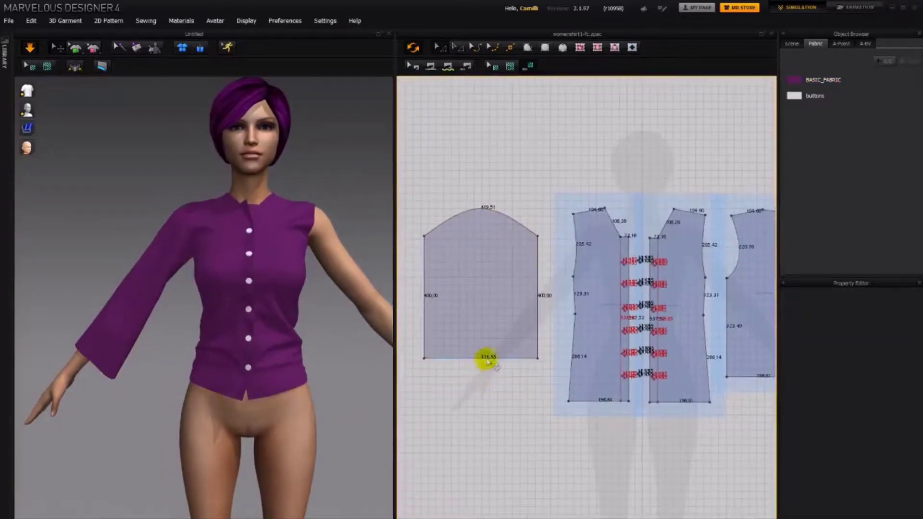
drag(486, 358, 489, 384)
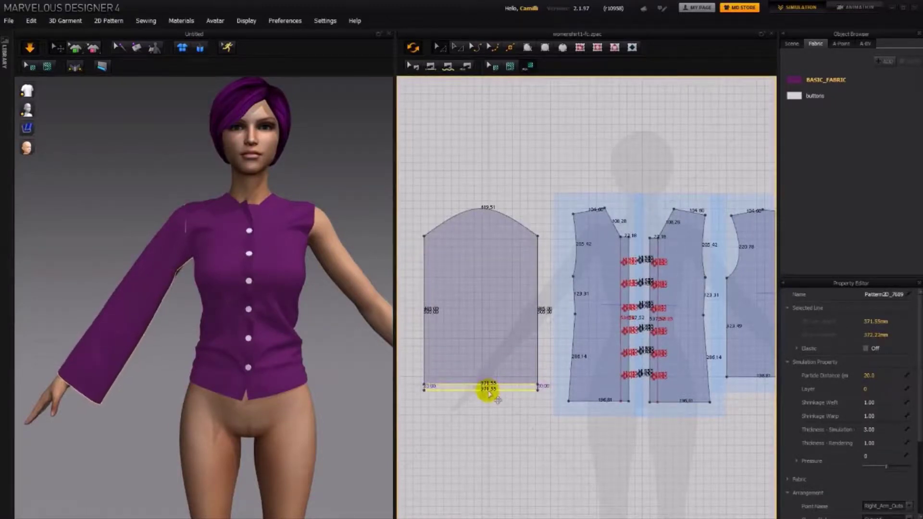
click(129, 316)
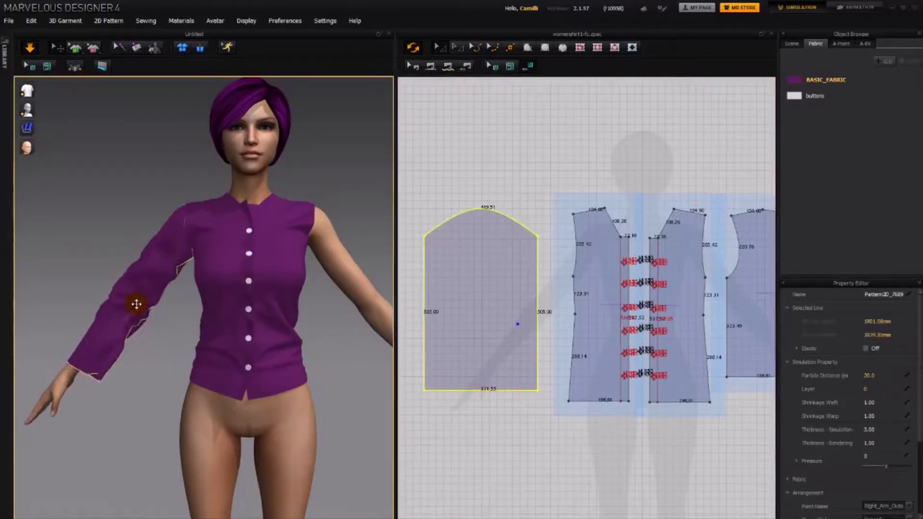
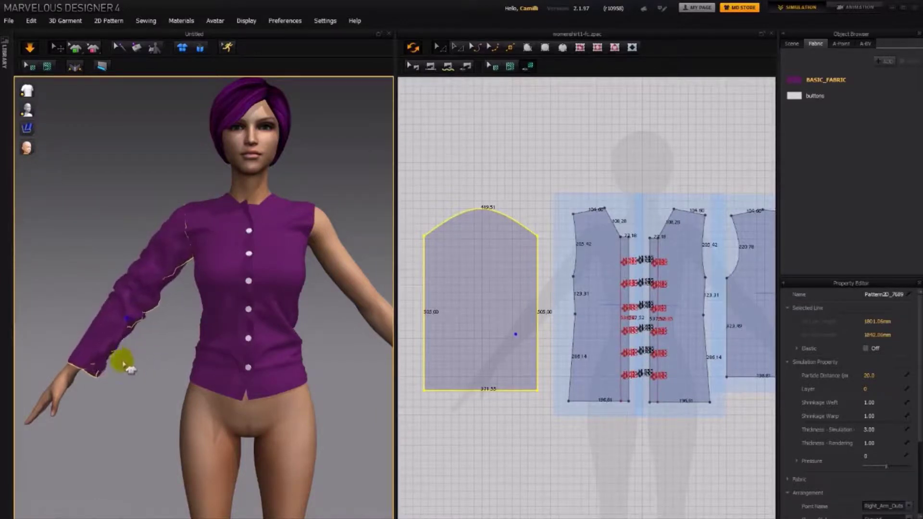
click(550, 426)
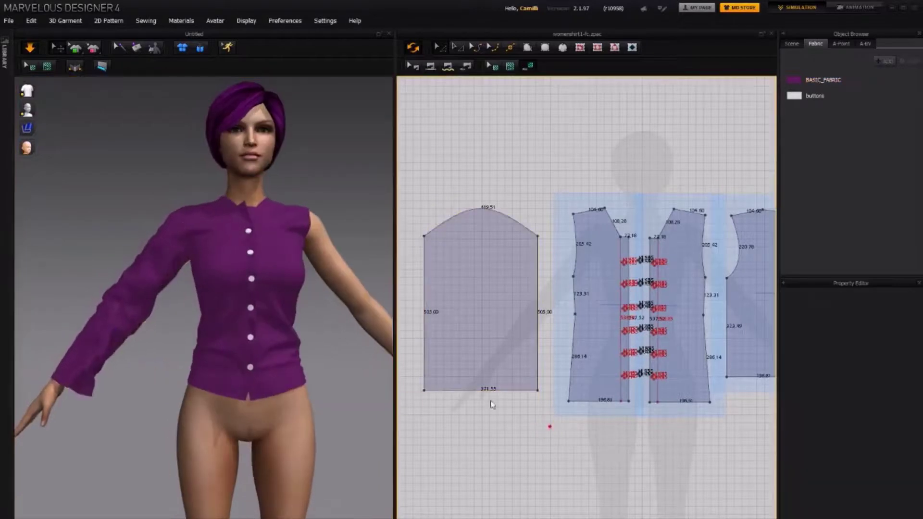
drag(492, 394, 492, 404)
drag(150, 389, 98, 334)
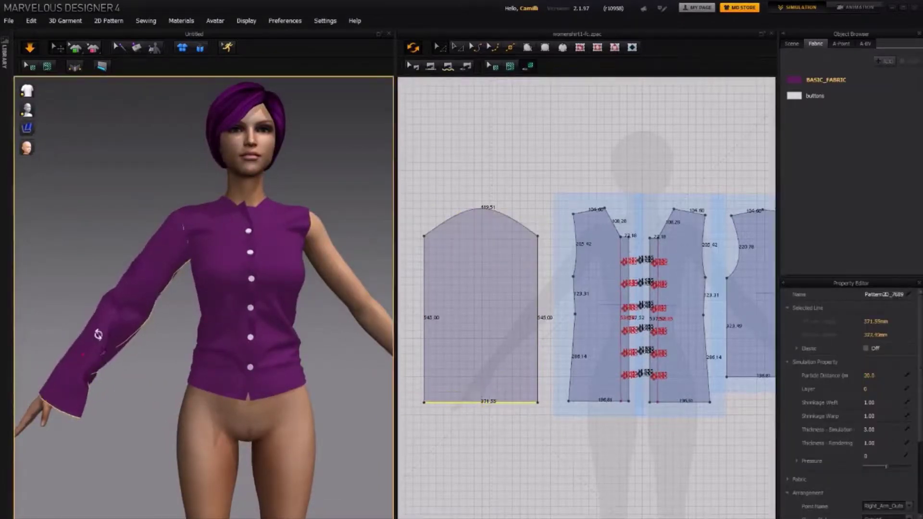
click(152, 277)
drag(158, 268, 119, 329)
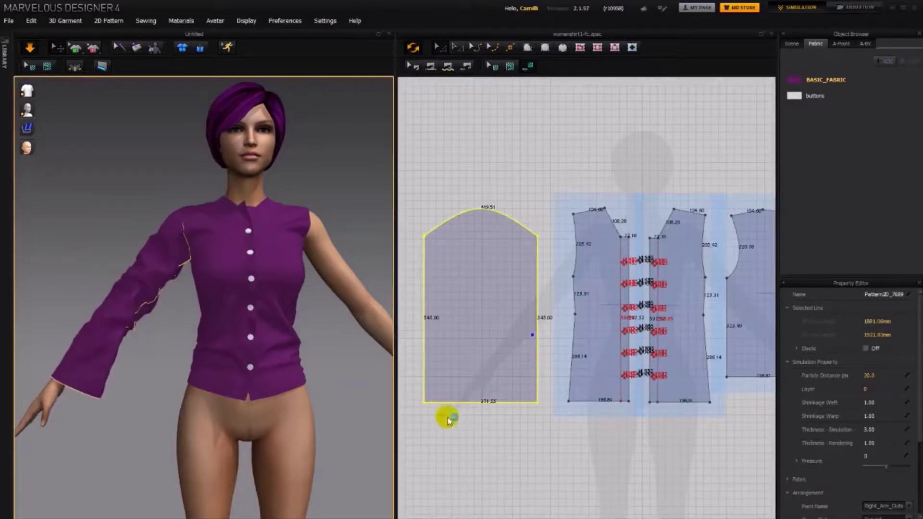
click(459, 422)
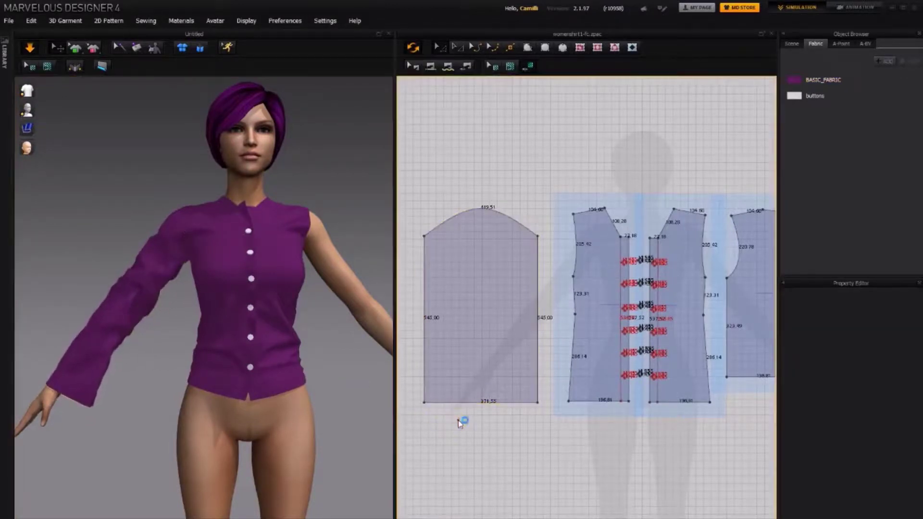
Taper the sleeve symmetrically by moving both hem corners inward to a hem of about 272 mm, and pull the sleeve up the arm
click(424, 404)
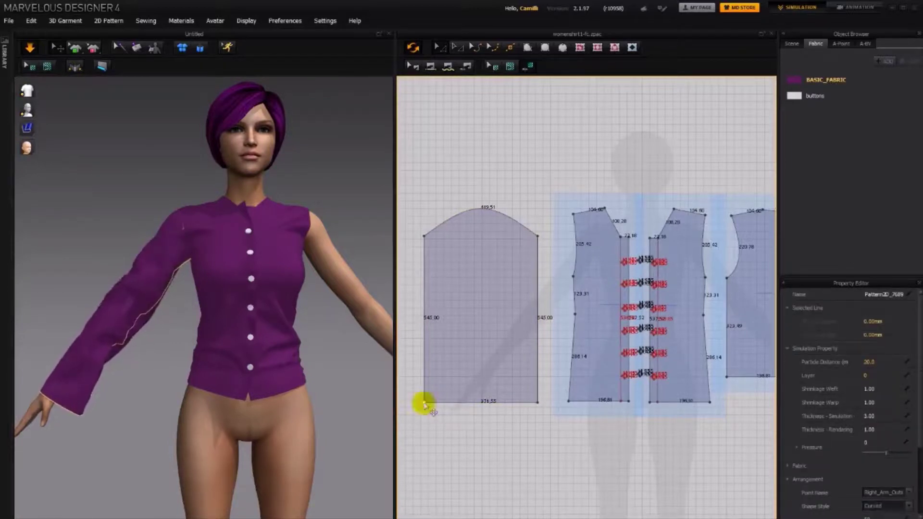
drag(429, 406, 433, 405)
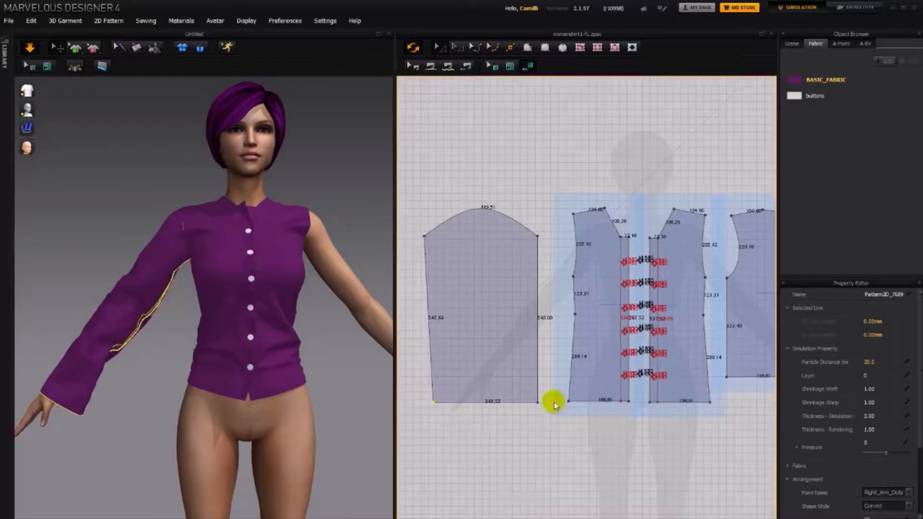
drag(537, 404, 528, 402)
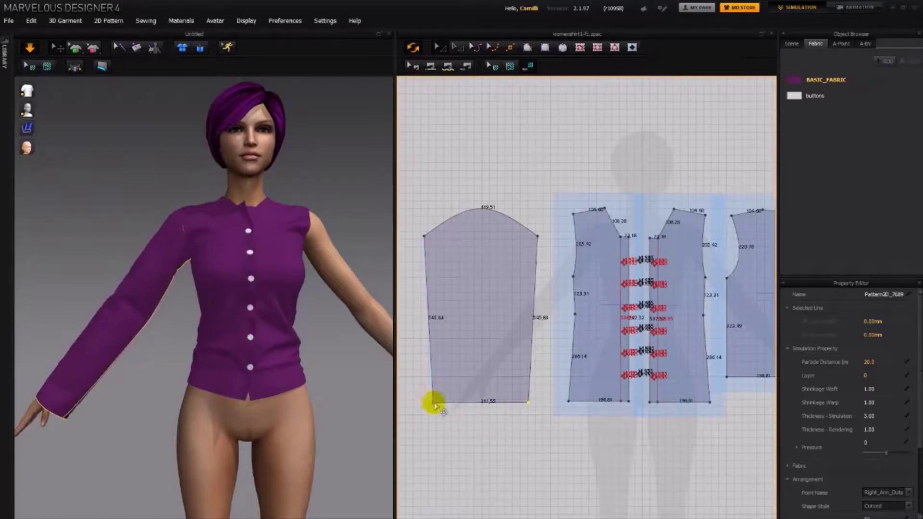
drag(437, 405, 439, 402)
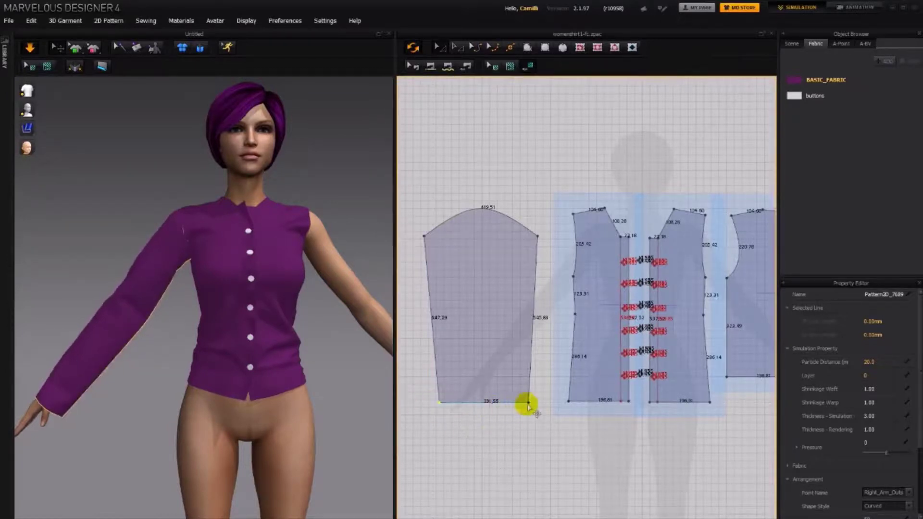
drag(529, 404, 522, 403)
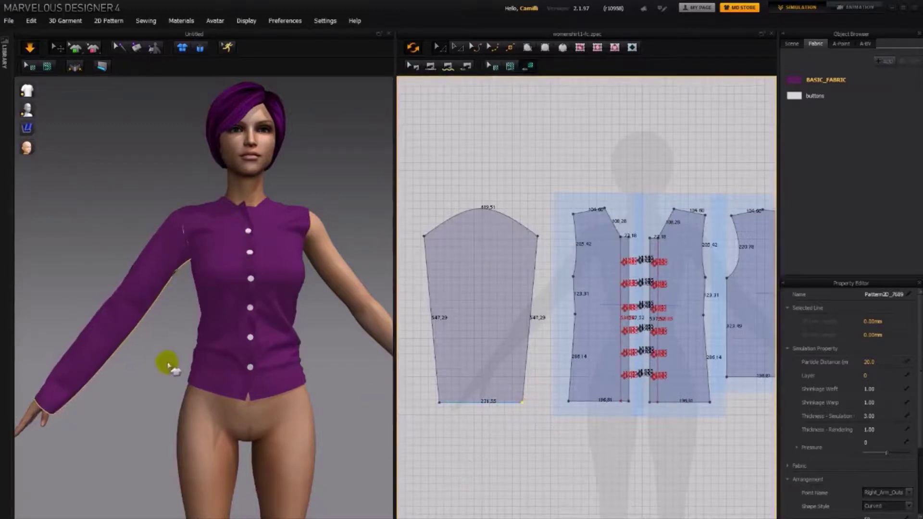
drag(93, 354, 130, 315)
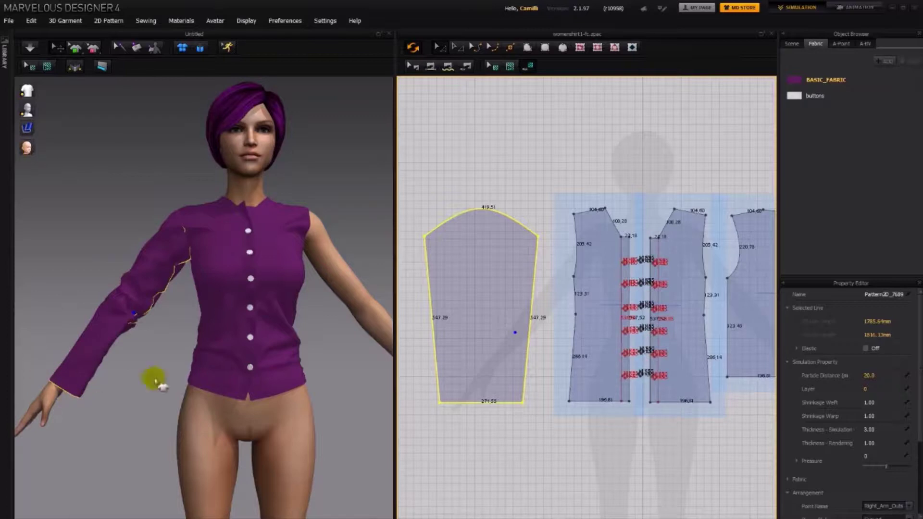
Draw a rectangular cuff pattern about 289 mm wide and 71 mm high just below the sleeve hem
right_drag(484, 441, 509, 414)
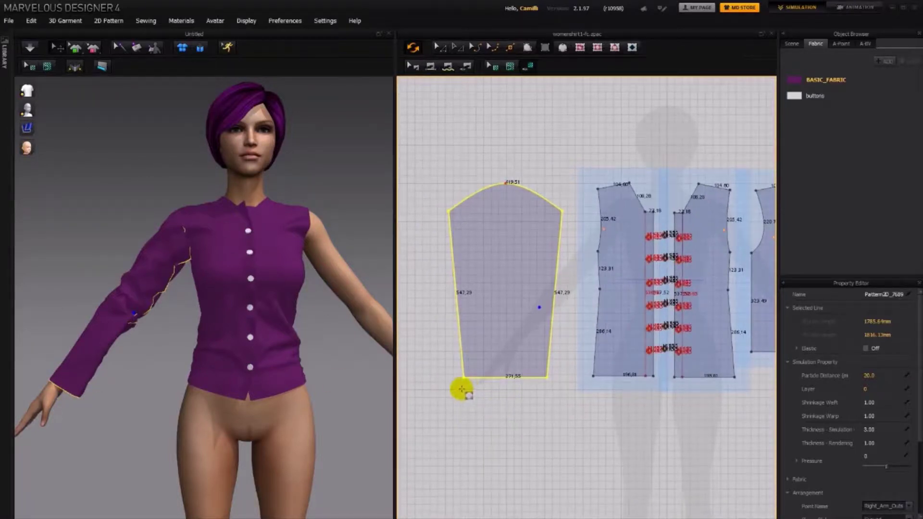
drag(461, 391, 549, 412)
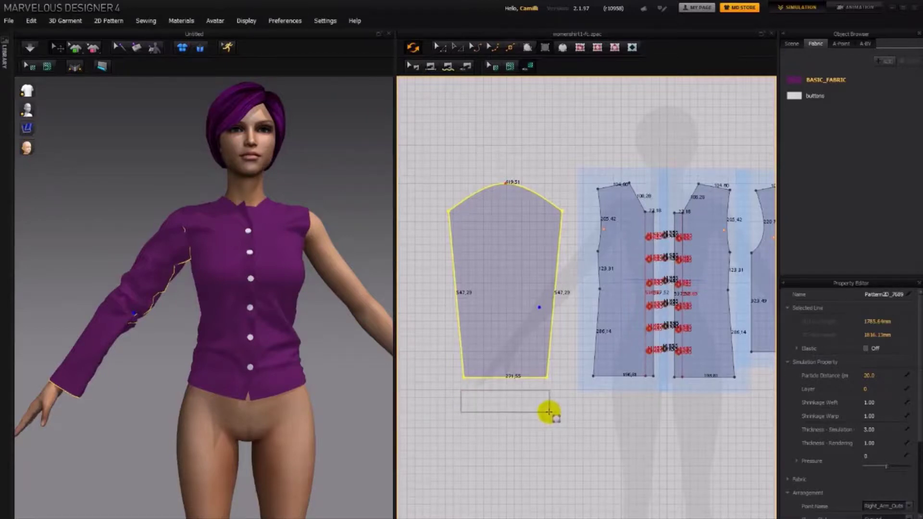
drag(548, 411, 549, 412)
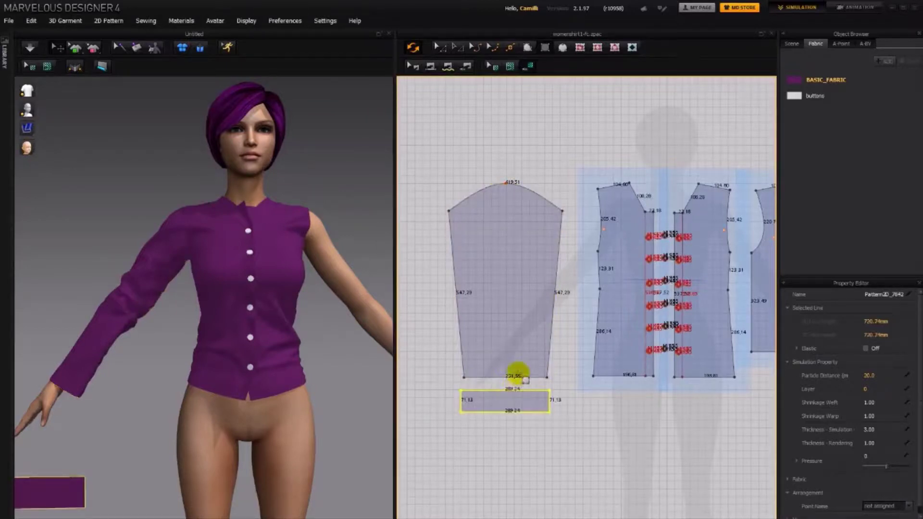
click(563, 400)
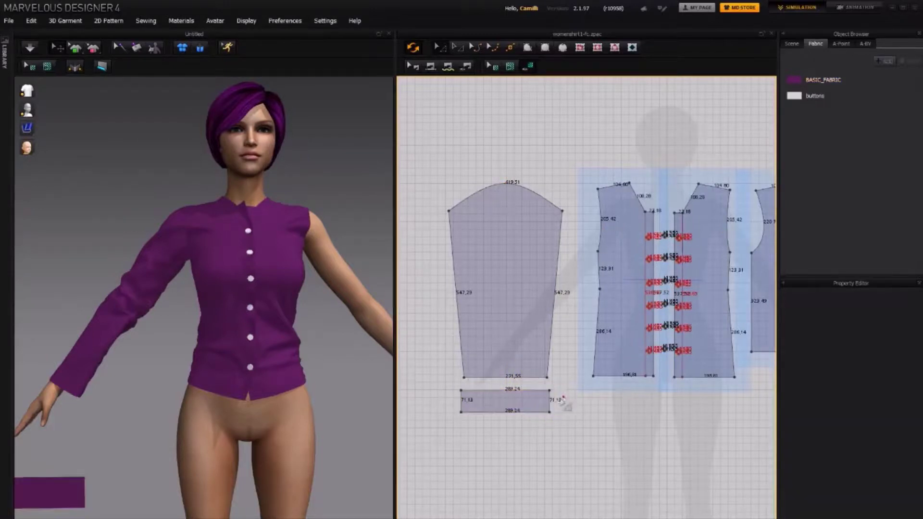
Narrow the cuff rectangle to about 280 mm wide, keeping its height
key(a)
click(548, 397)
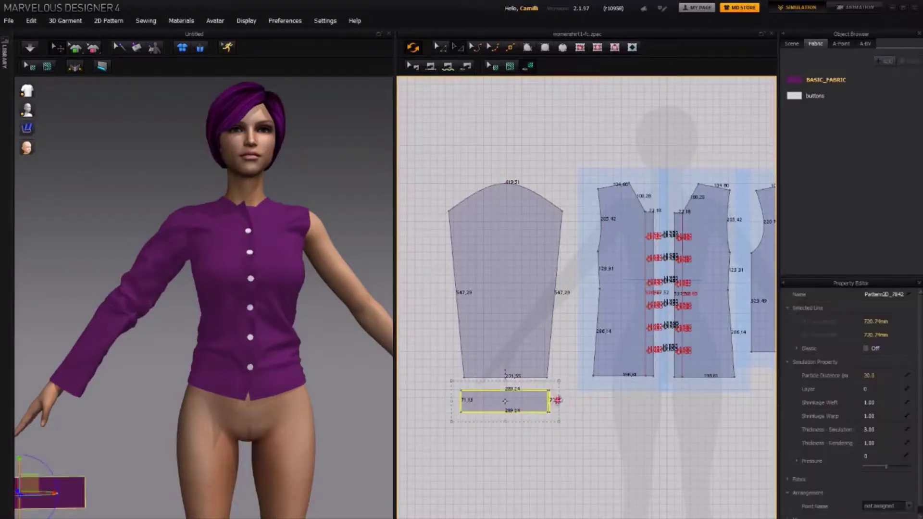
drag(555, 401, 557, 401)
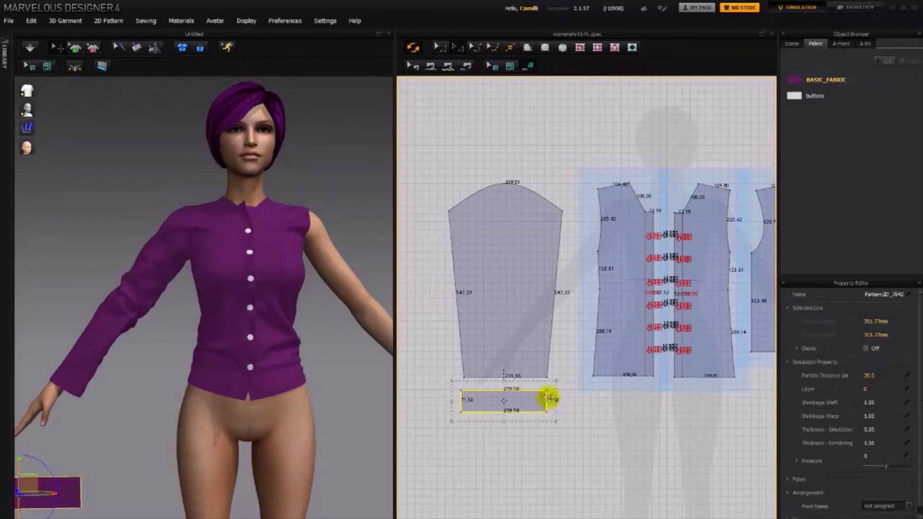
Split the cuff's upper and lower edges each into two equal lines at a ratio of 50%
key(x)
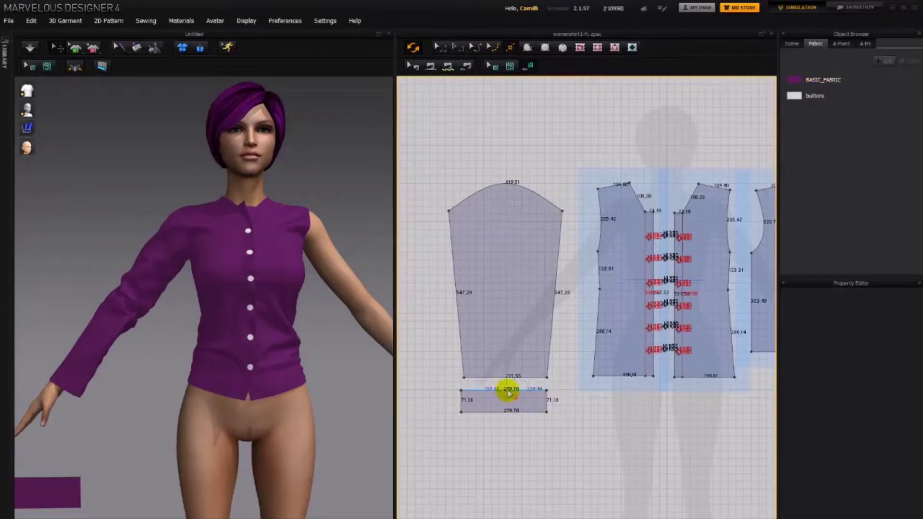
right_click(509, 393)
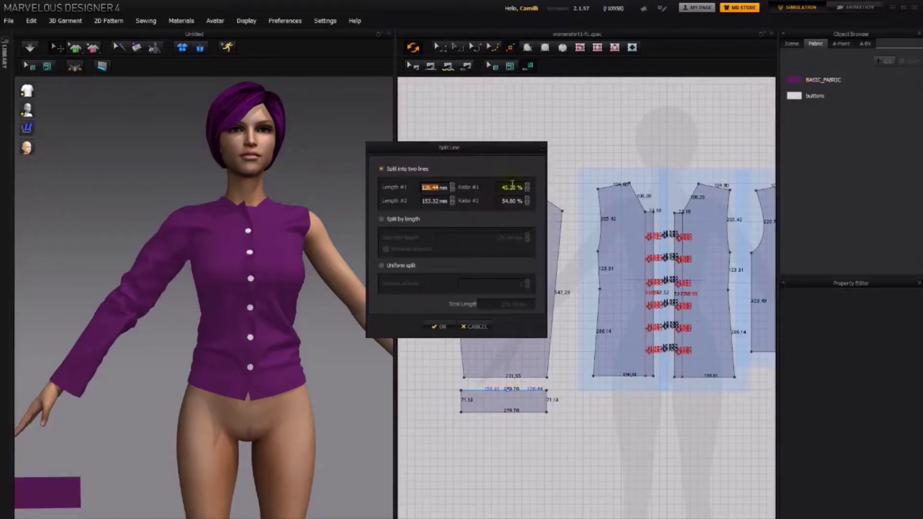
text(50)
key(Return)
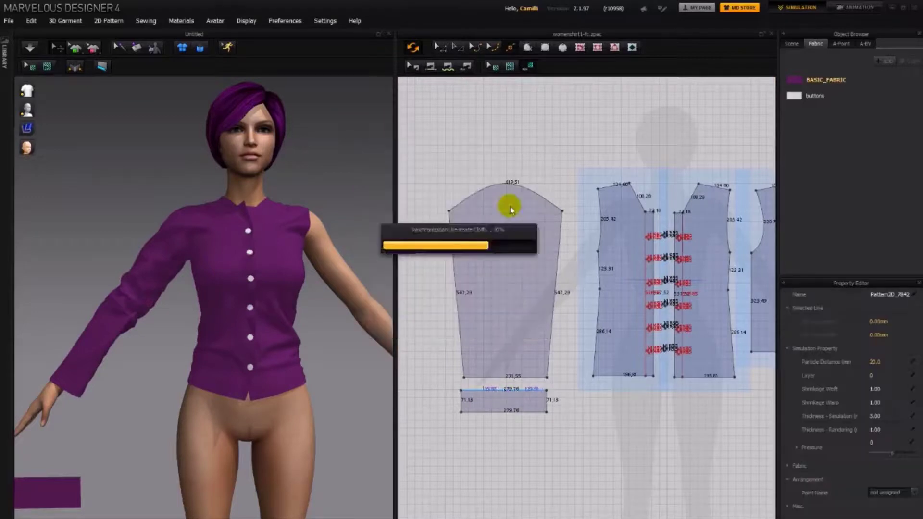
right_click(507, 412)
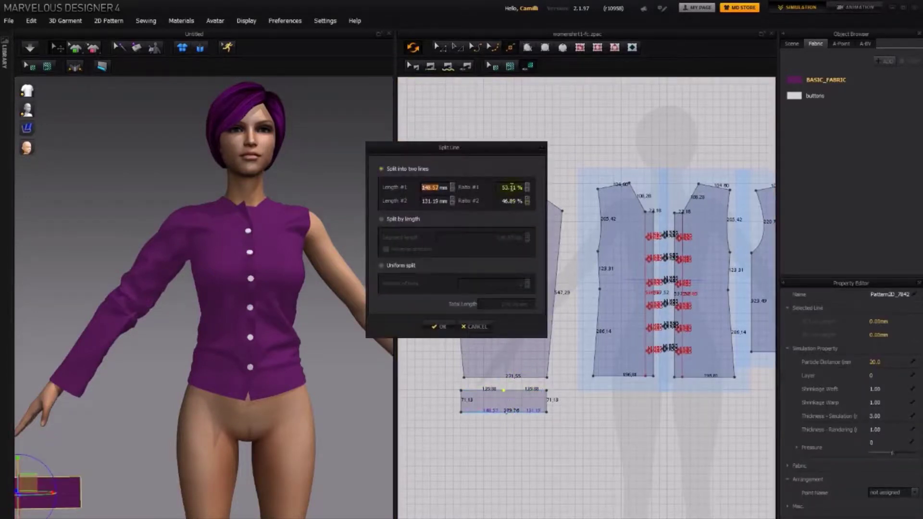
text(50)
key(Return)
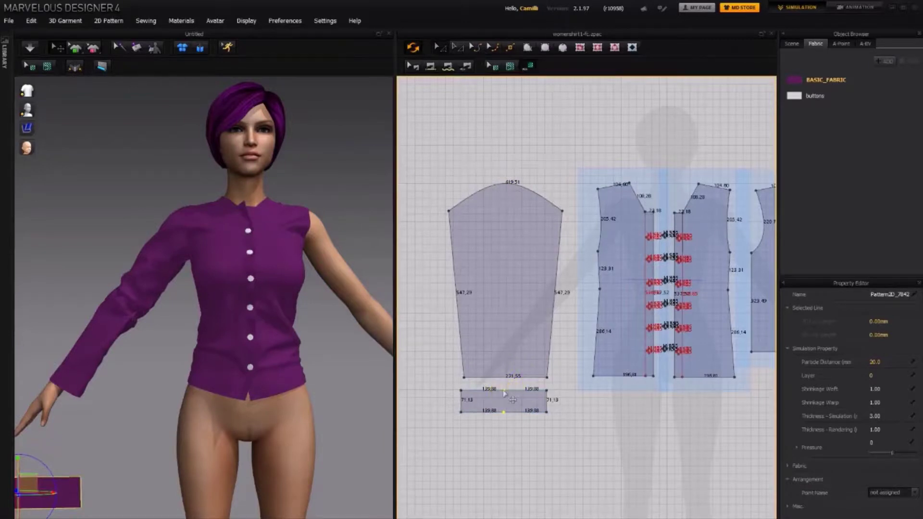
Bend the cuff into an upward chevron by raising its two middle points, and flare its upper outer corners to end edges of about 84 mm
drag(503, 390, 523, 403)
click(484, 434)
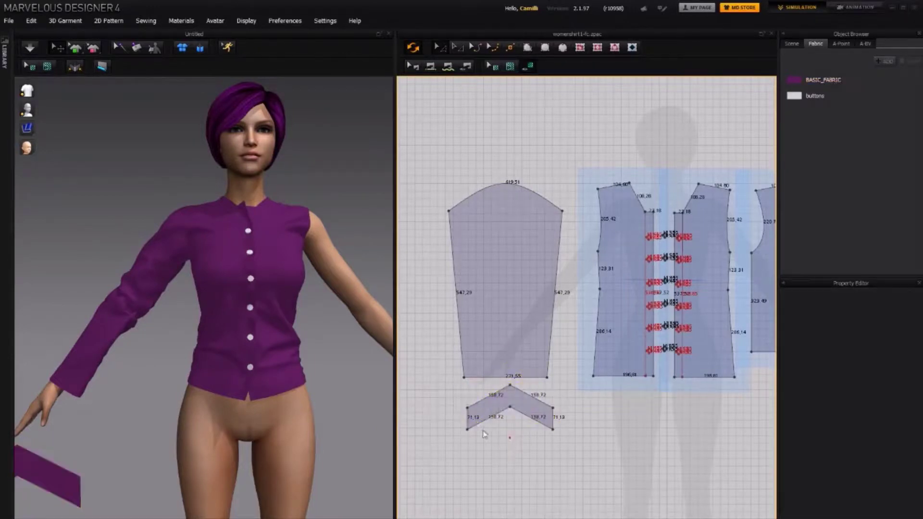
click(468, 408)
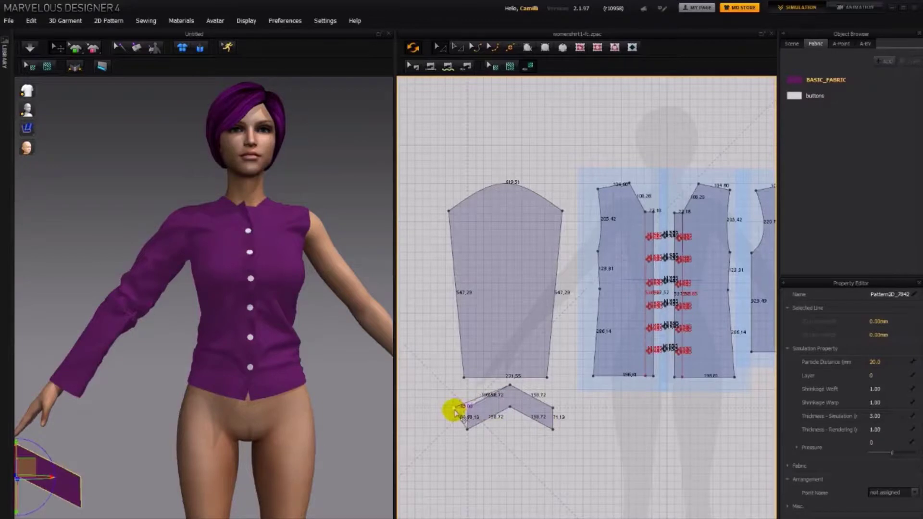
drag(454, 411, 453, 409)
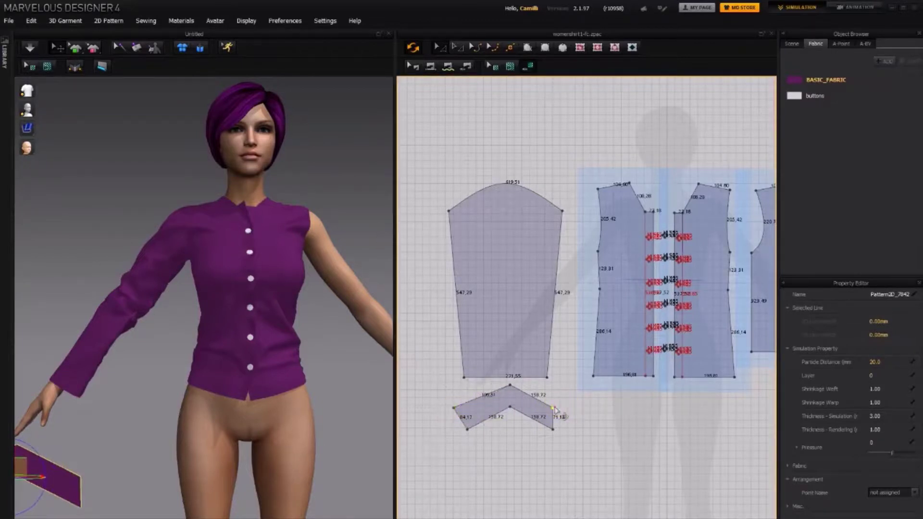
drag(567, 415, 568, 415)
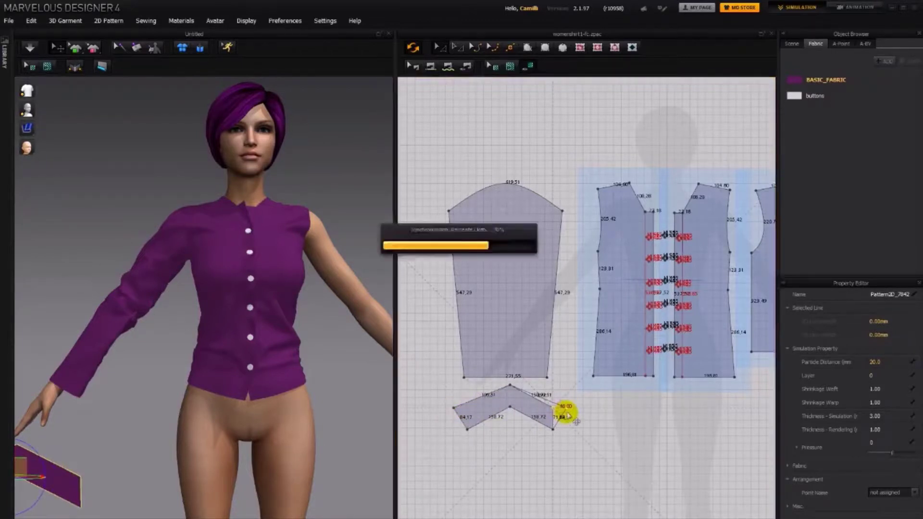
Convert the middle point of the cuff's lower edge into a smooth curve
middle_drag(521, 415, 540, 423)
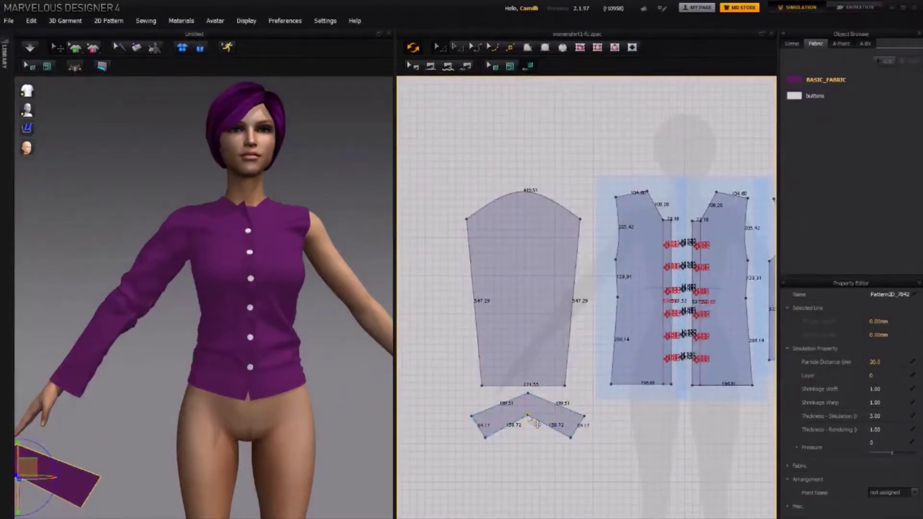
right_click(529, 415)
click(550, 435)
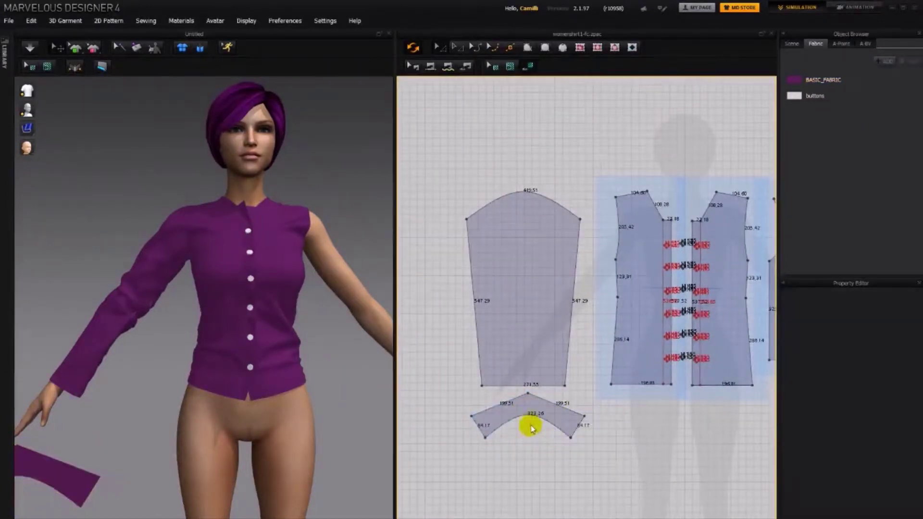
Sew the cuff's curved lower edge to the sleeve hem
key(n)
click(523, 422)
click(500, 388)
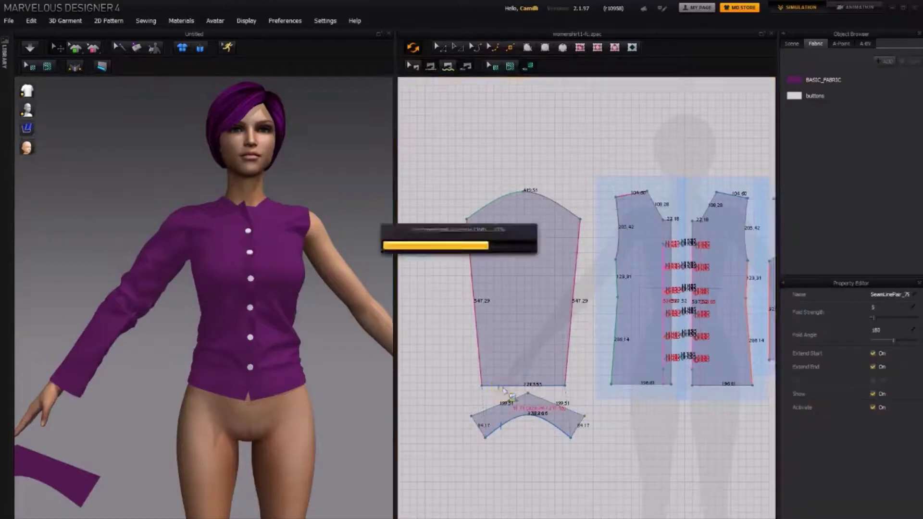
Position the flat cuff in the 3D view on the outer side of the wrist at the sleeve's end, arching over the hand
scroll(159, 403, down, 2)
right_drag(151, 402, 189, 395)
click(74, 466)
drag(72, 436, 54, 345)
right_drag(54, 344, 120, 339)
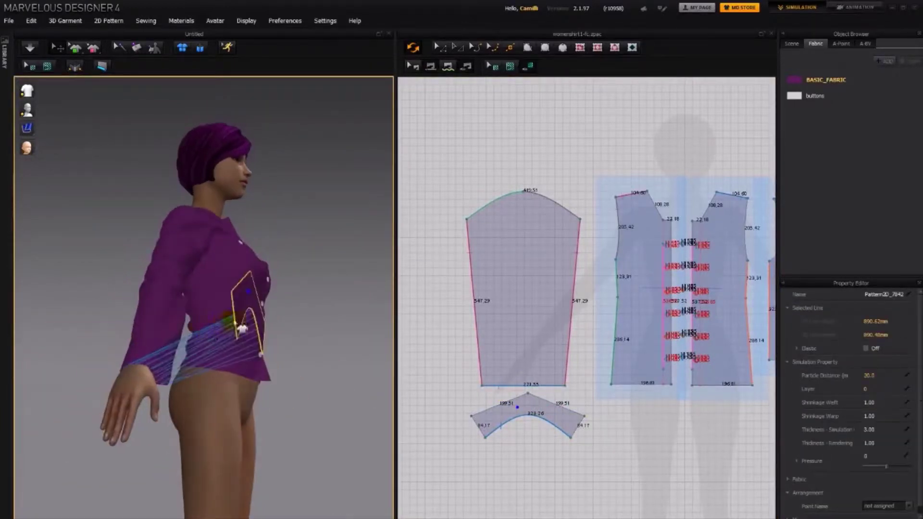
drag(243, 329, 151, 334)
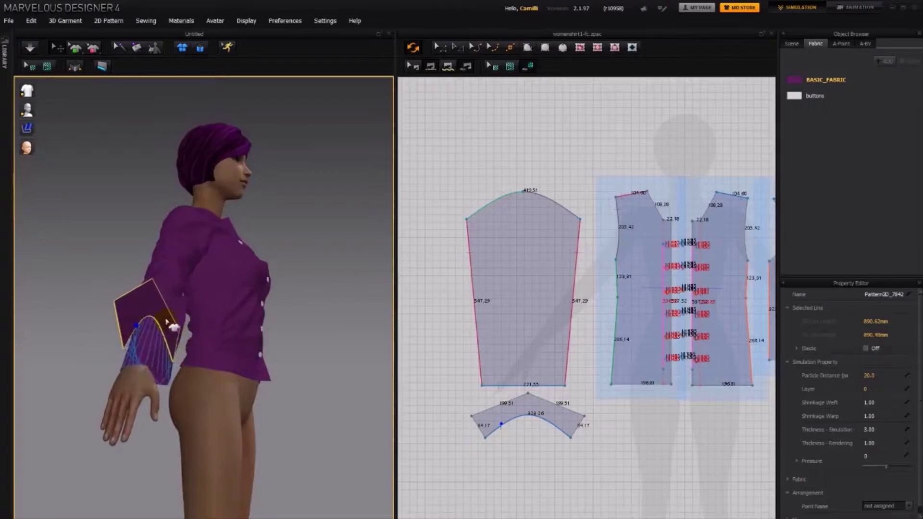
right_drag(170, 324, 45, 354)
drag(45, 355, 108, 356)
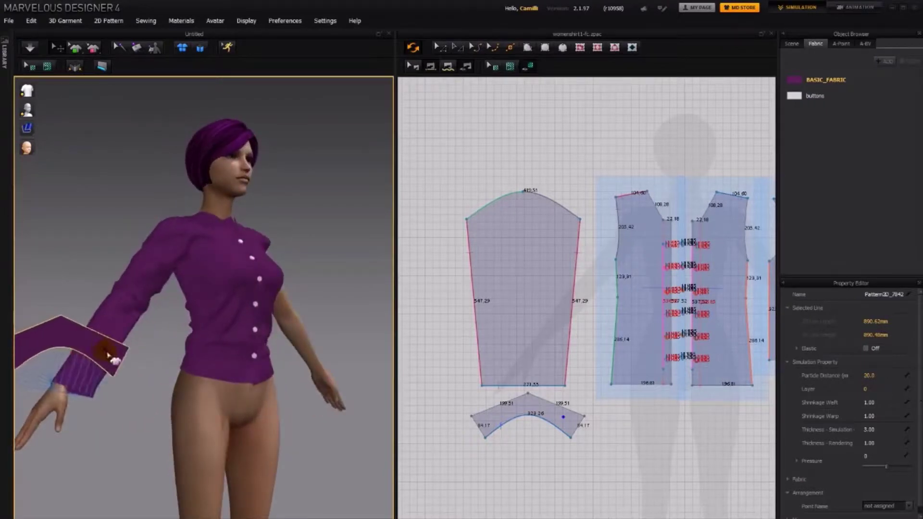
right_drag(108, 356, 148, 312)
drag(148, 313, 145, 216)
right_drag(200, 274, 207, 262)
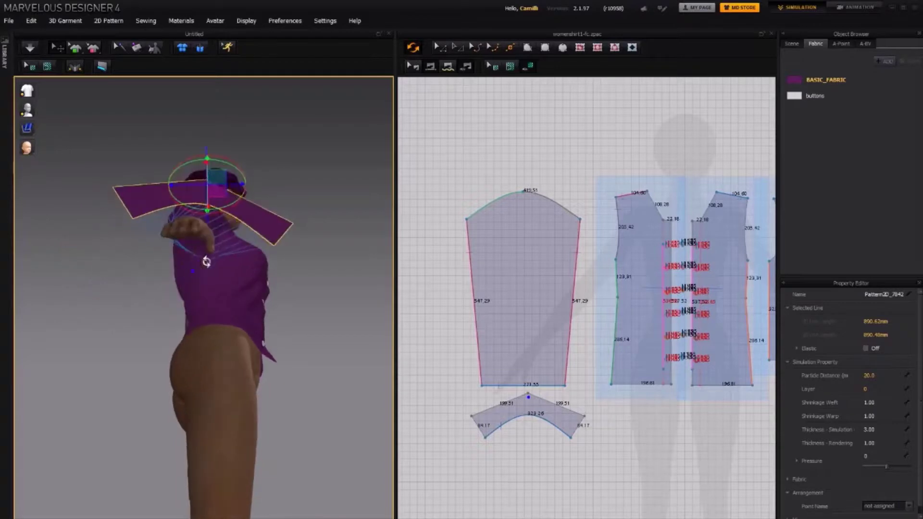
drag(259, 221, 252, 228)
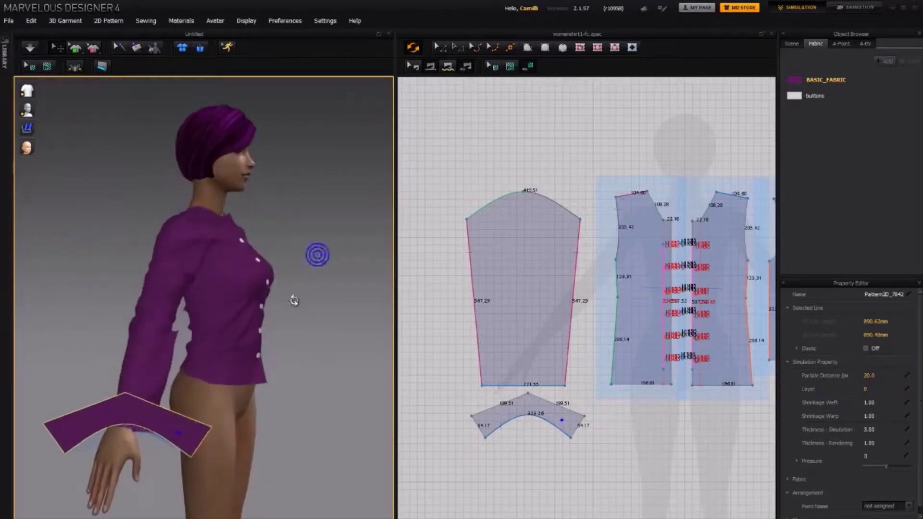
Add a new fabric named CUFFS and give it the cotton cloth physical preset
click(884, 61)
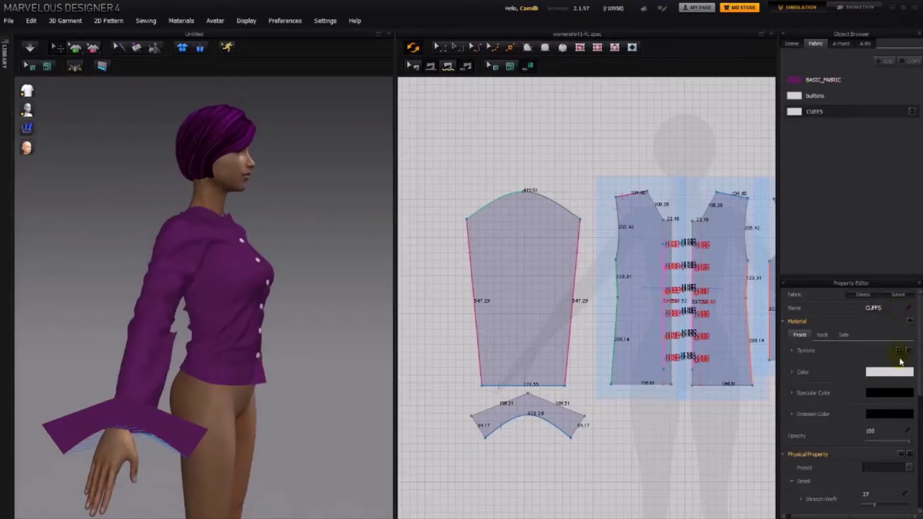
click(889, 469)
click(874, 493)
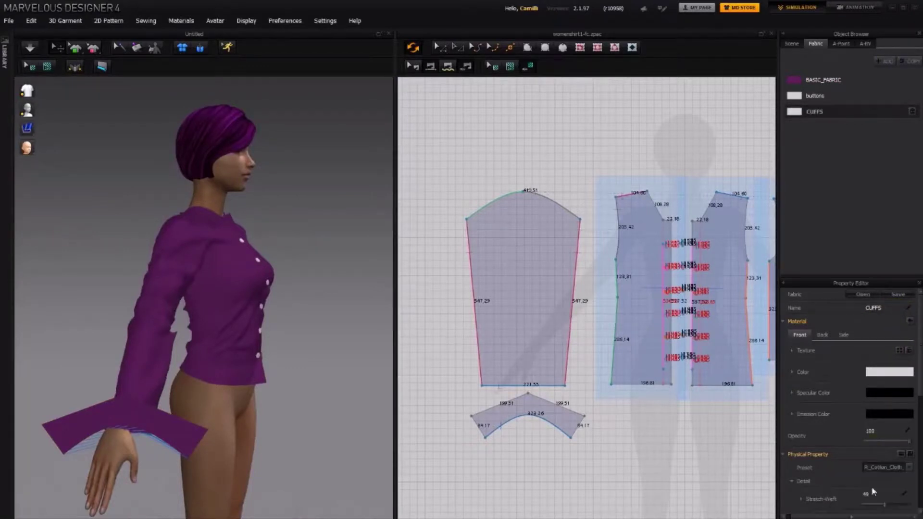
Load image 13b from the Floral folder as the CUFFS texture and apply the fabric to the cuff pattern
click(899, 352)
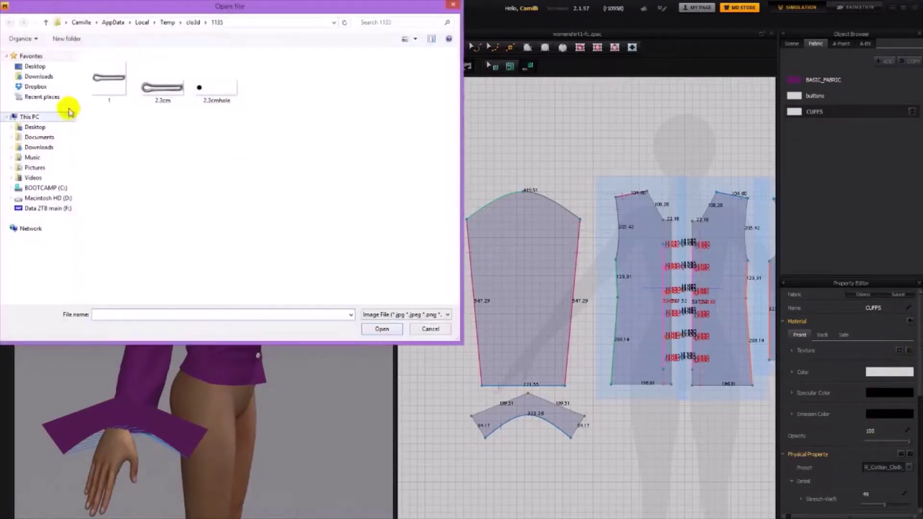
click(70, 97)
double_click(119, 97)
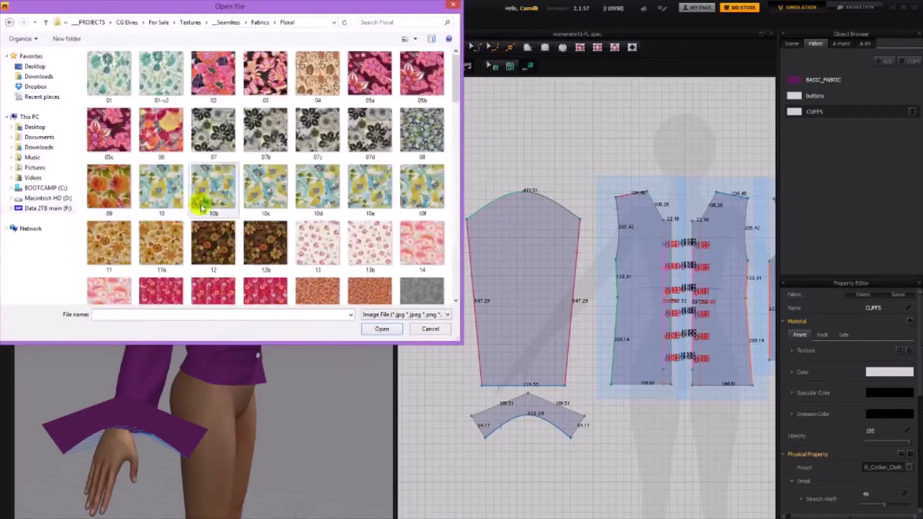
click(358, 241)
double_click(356, 240)
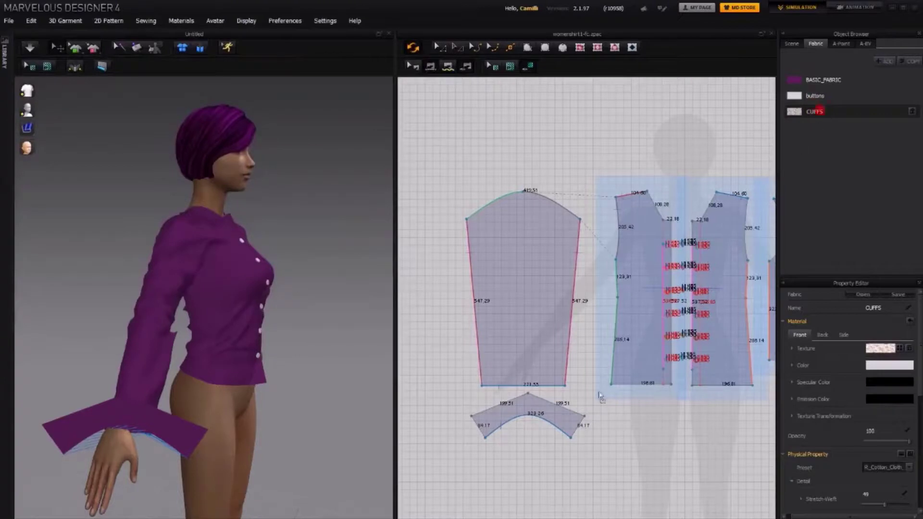
drag(572, 416, 574, 418)
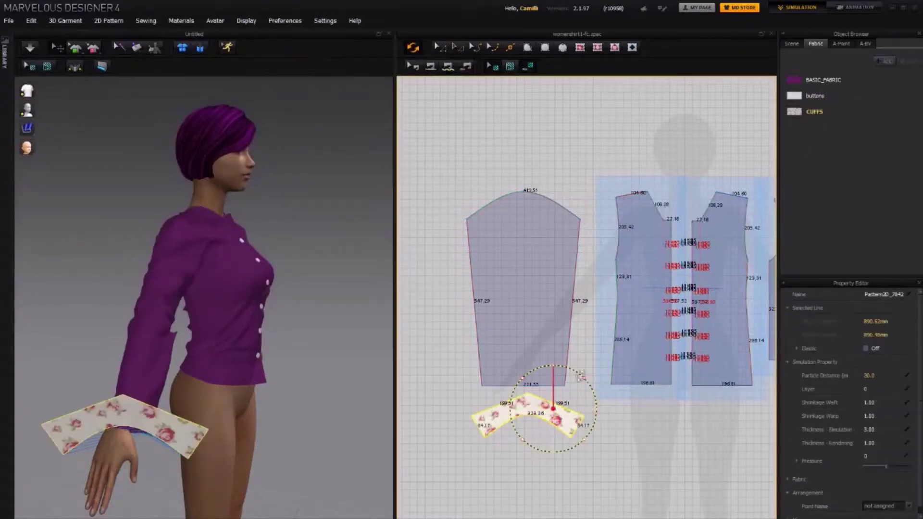
Scale down the floral texture on the cuff so the roses repeat smaller
click(581, 380)
click(563, 416)
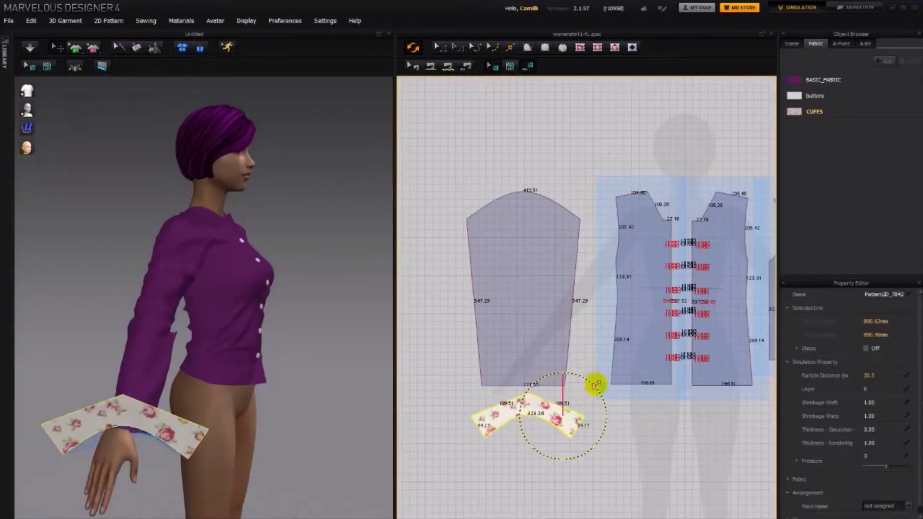
mouse_move(598, 383)
mouse_down()
mouse_move(540, 398)
mouse_move(597, 390)
mouse_move(585, 391)
mouse_up()
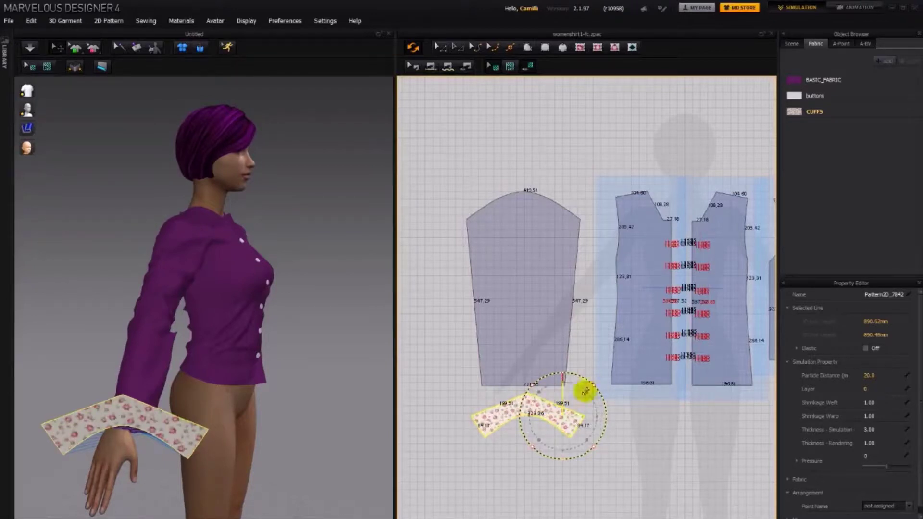
Brighten the CUFFS fabric colour to the near-white F7F7F7 and accept it
click(813, 113)
click(884, 365)
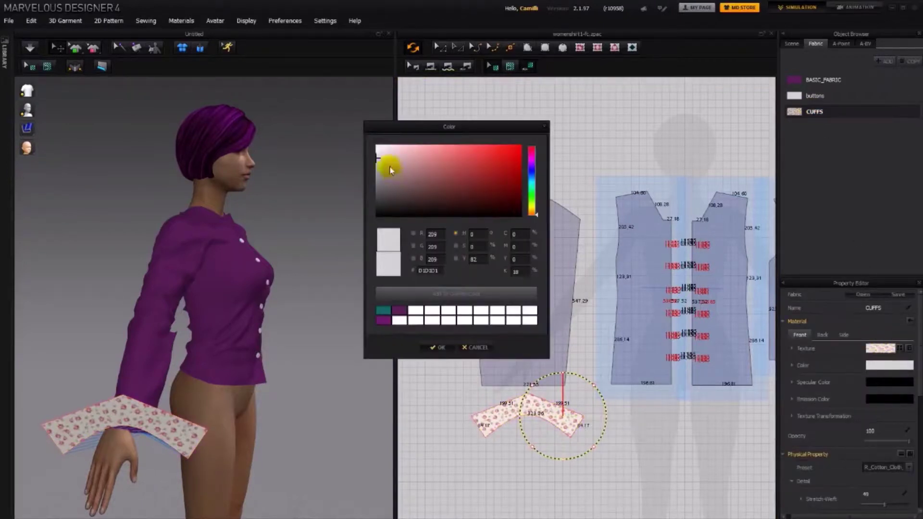
drag(390, 169, 380, 164)
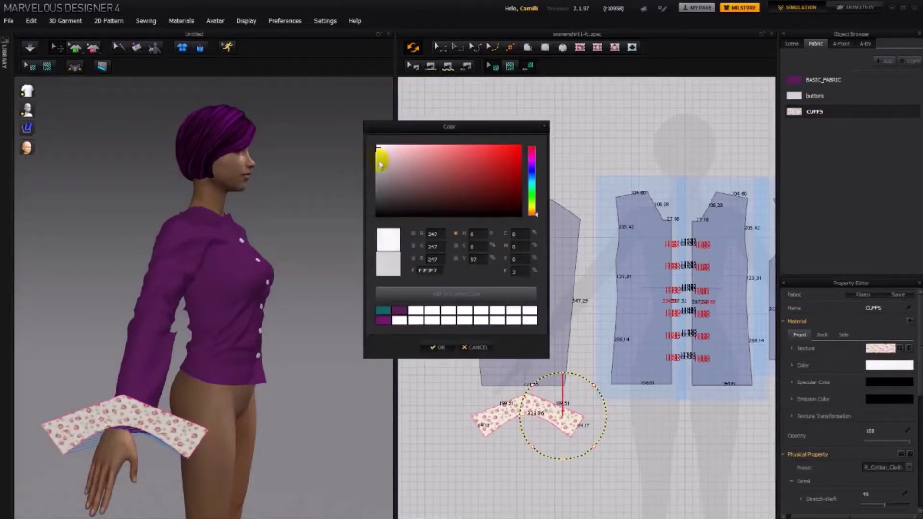
click(438, 347)
click(303, 391)
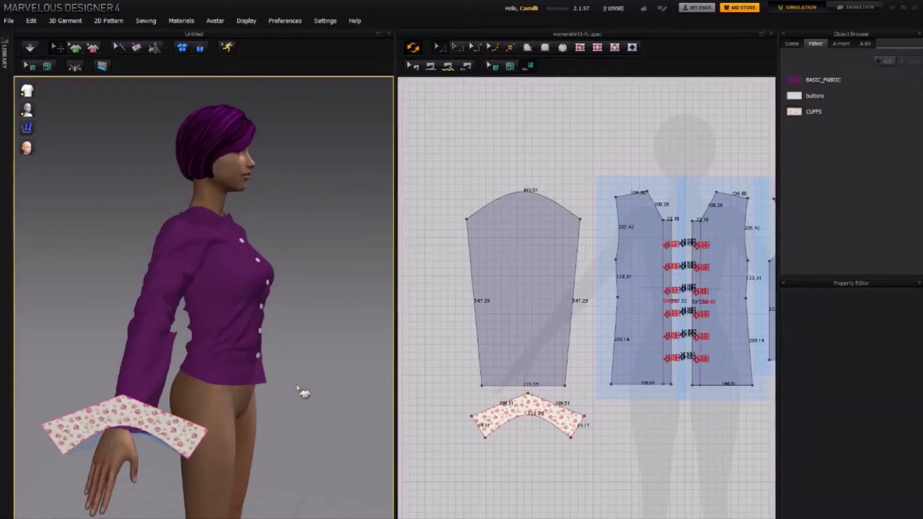
Simulate the garment and pull the loose cuff around the wrist from behind the avatar
right_drag(303, 391, 309, 355)
key(space)
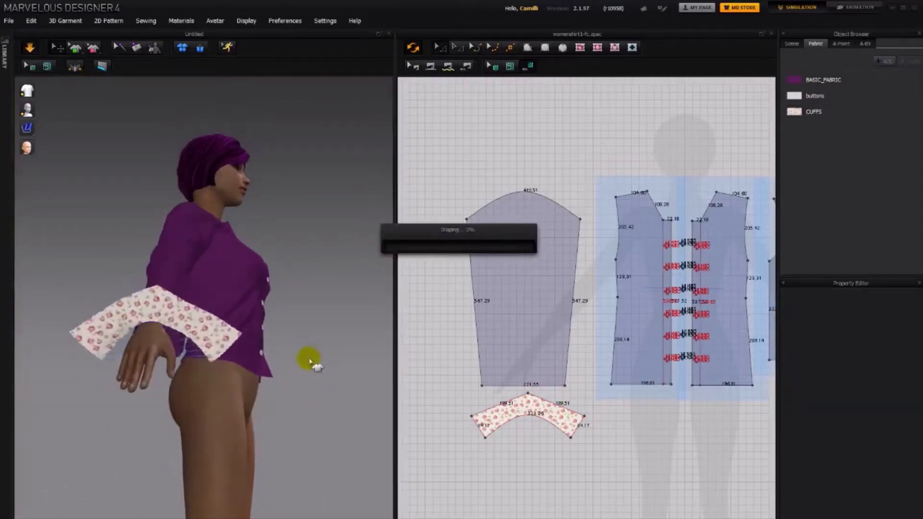
right_drag(182, 358, 237, 457)
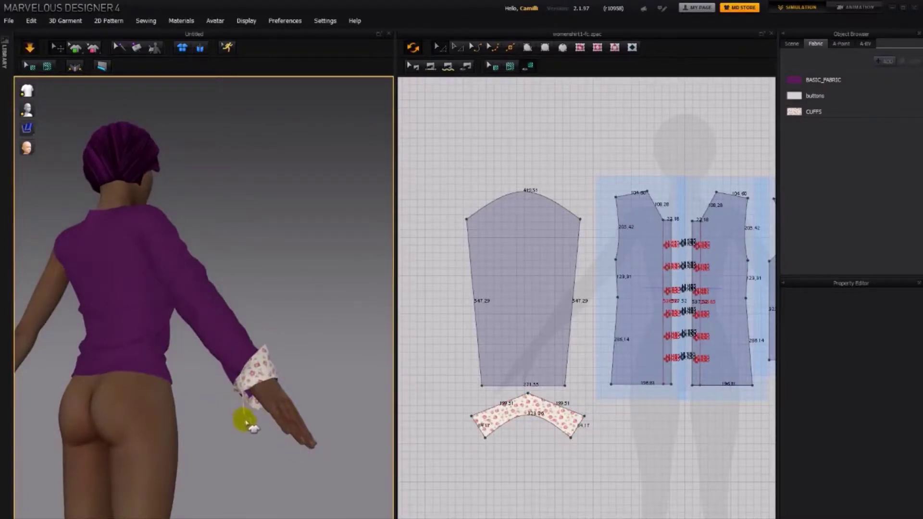
drag(247, 423, 227, 388)
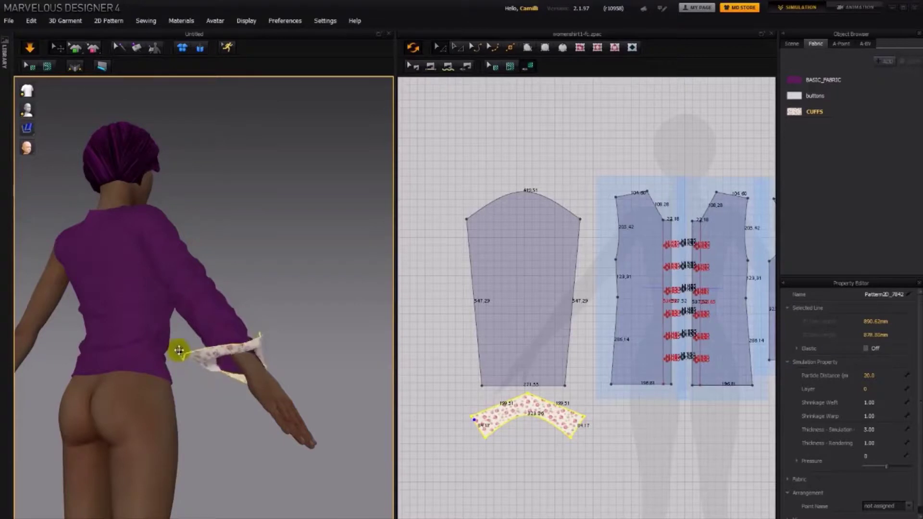
drag(179, 351, 253, 326)
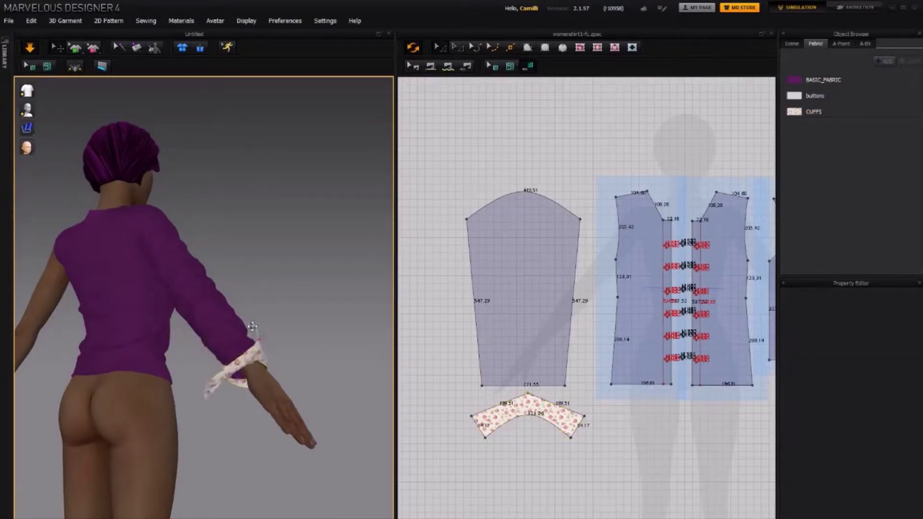
mouse_move(215, 398)
mouse_down()
mouse_move(247, 416)
mouse_move(180, 354)
mouse_up()
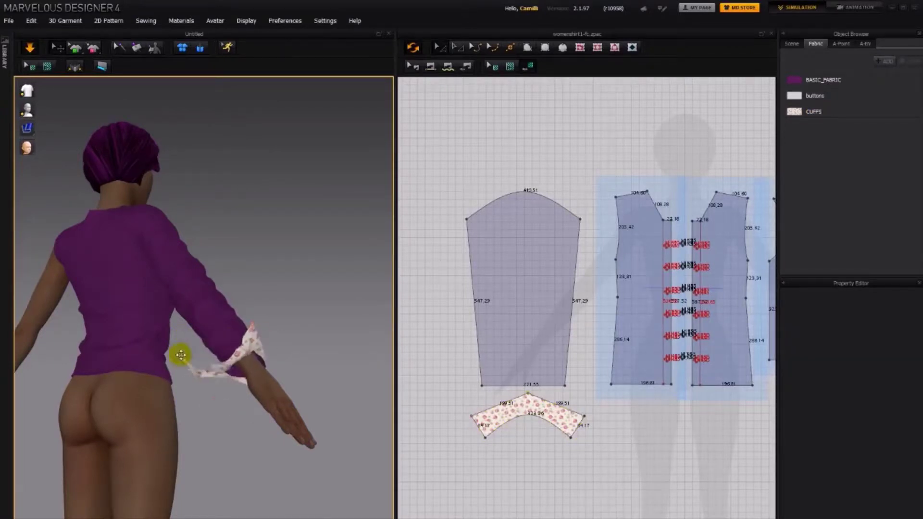
Pull the cuff's loose end toward the body side of the wrist from the front, and stop the simulation
right_drag(283, 363, 123, 418)
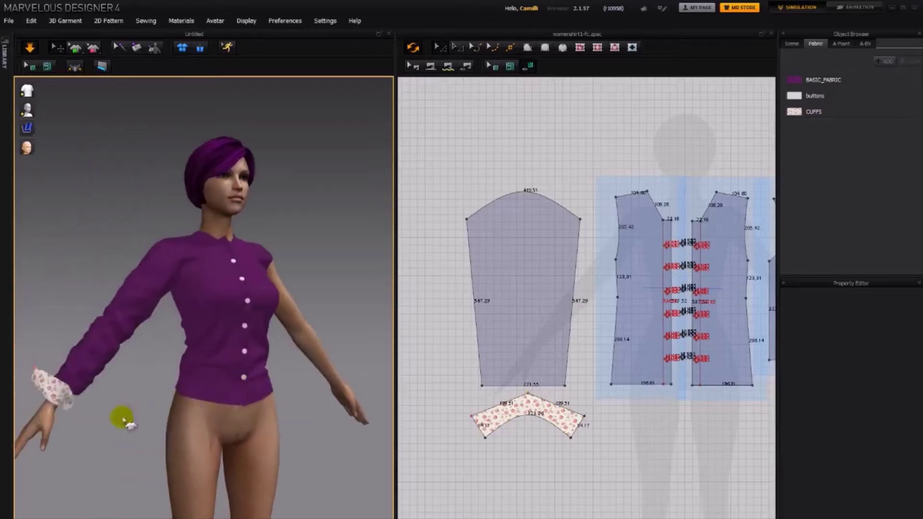
click(75, 400)
drag(100, 384, 134, 395)
mouse_move(134, 395)
right_down()
mouse_move(82, 376)
mouse_move(142, 405)
right_up()
drag(143, 406, 119, 403)
scroll(164, 405, up, 3)
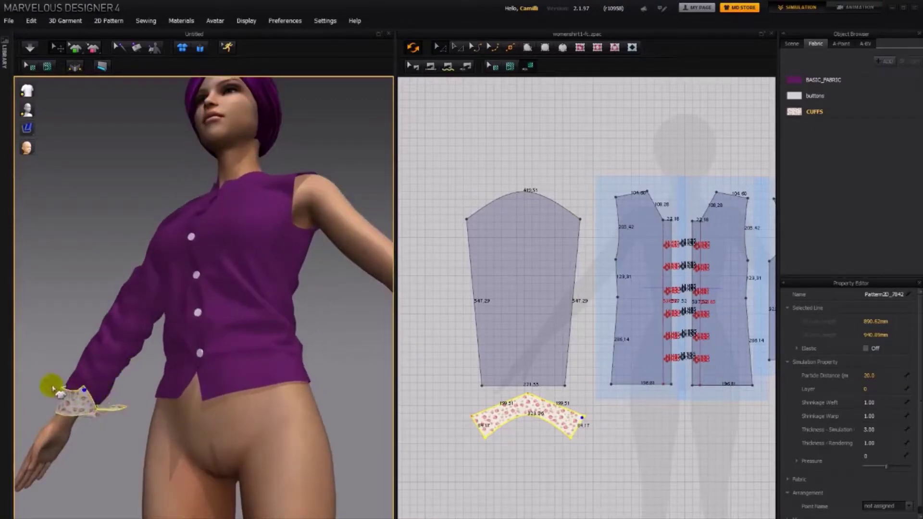
drag(53, 390, 76, 392)
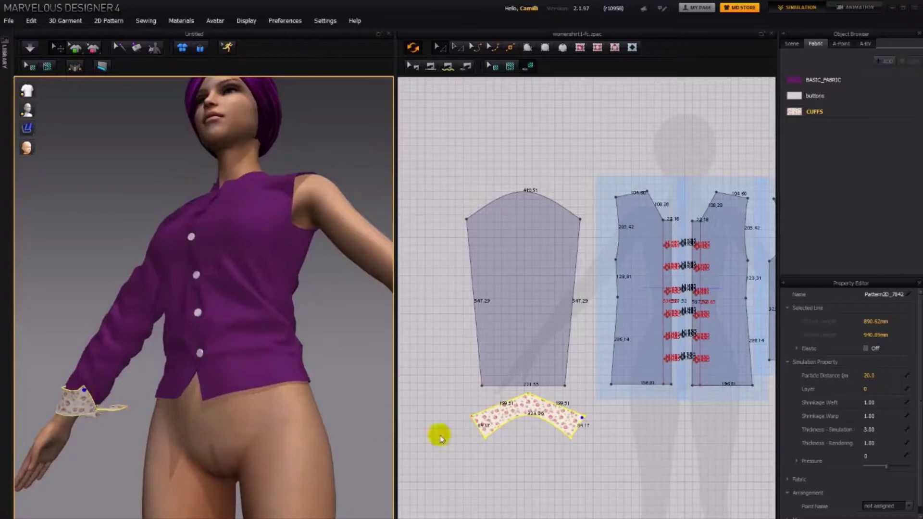
Sew the cuff's two short end edges to each other
key(n)
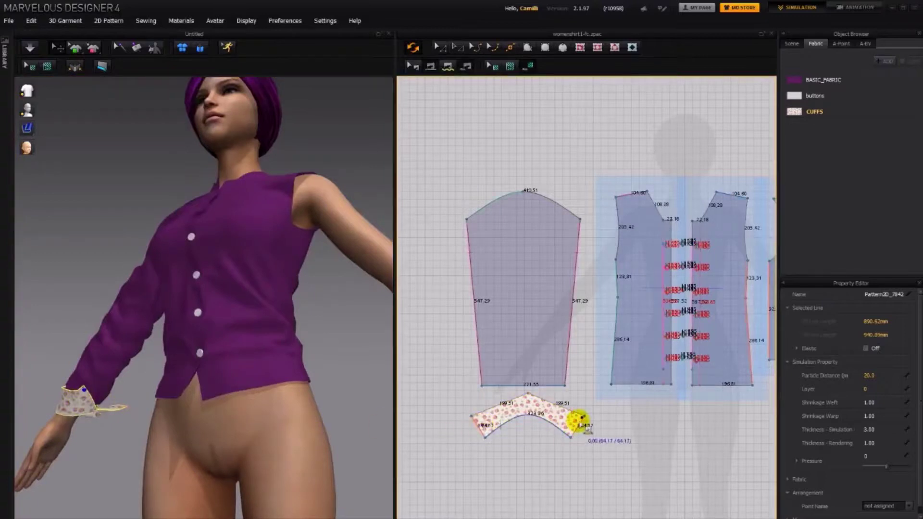
click(580, 422)
click(114, 415)
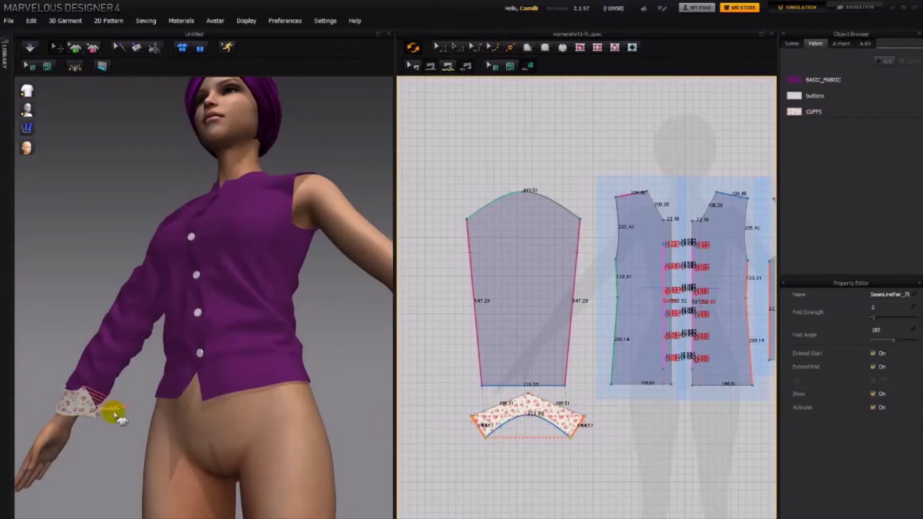
Simulate the garment to close the sewn cuff around the wrist
middle_drag(103, 430, 144, 410)
key(space)
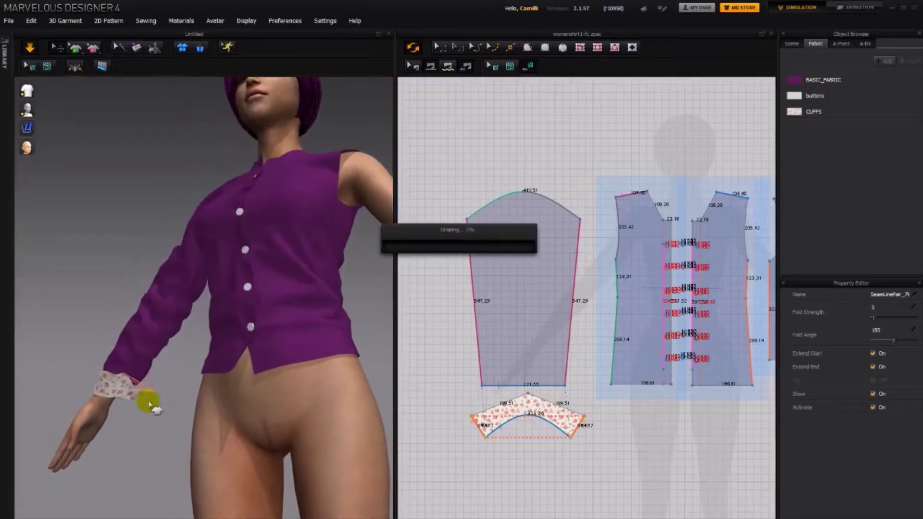
right_drag(140, 402, 185, 426)
click(148, 373)
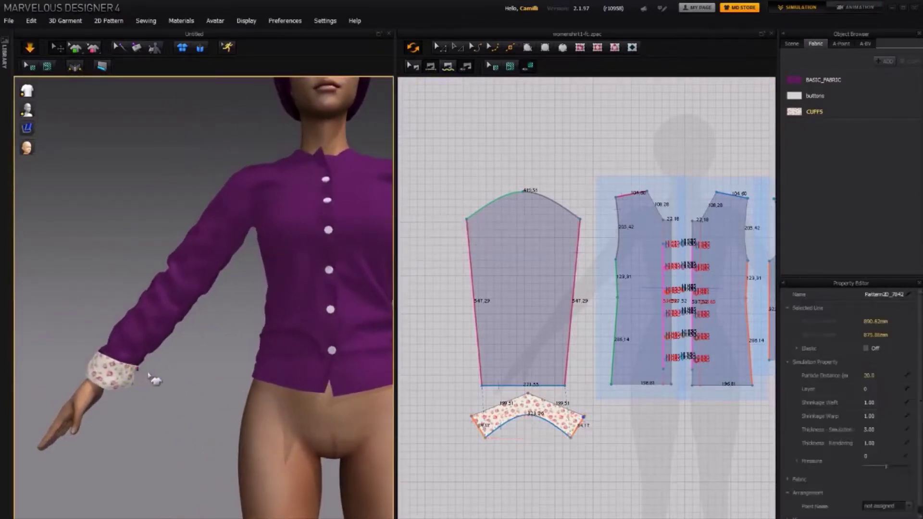
Pull the simulated cuff on both sides of the wrist to even out how it sits at the sleeve end
drag(149, 375, 99, 370)
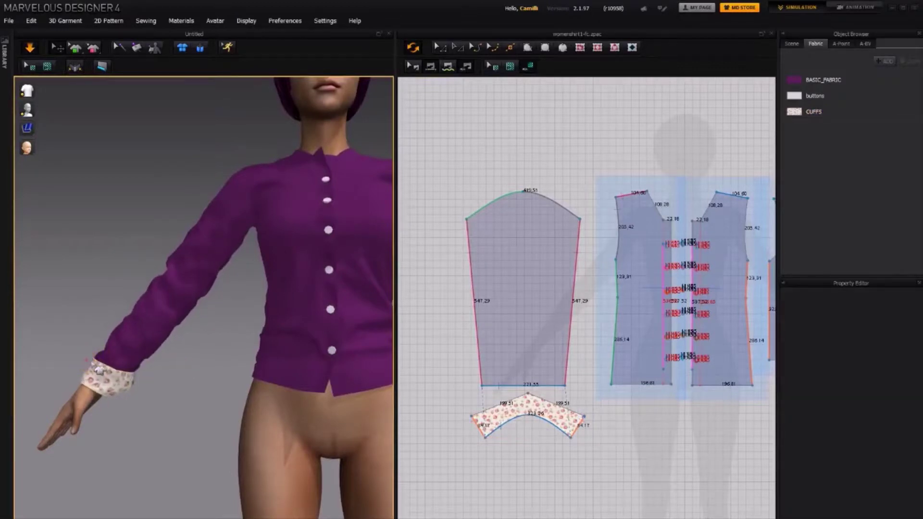
right_drag(98, 370, 137, 358)
drag(44, 372, 40, 336)
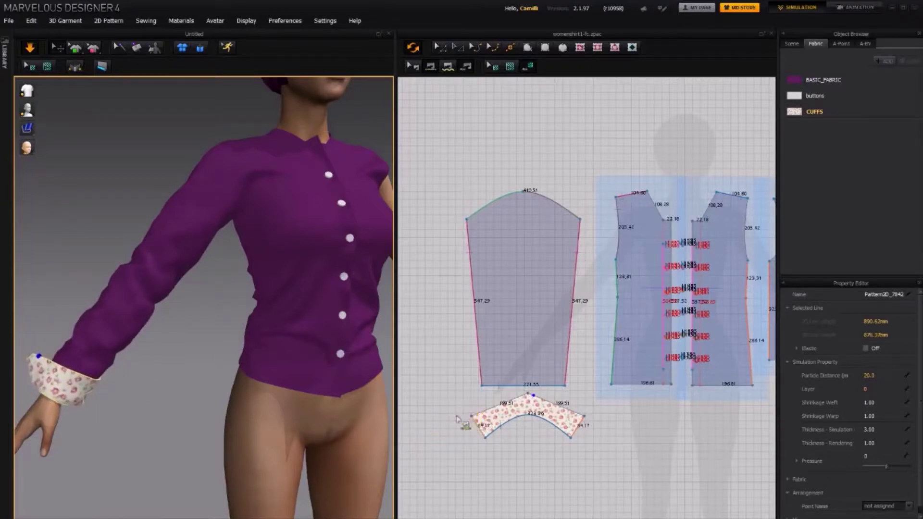
click(448, 432)
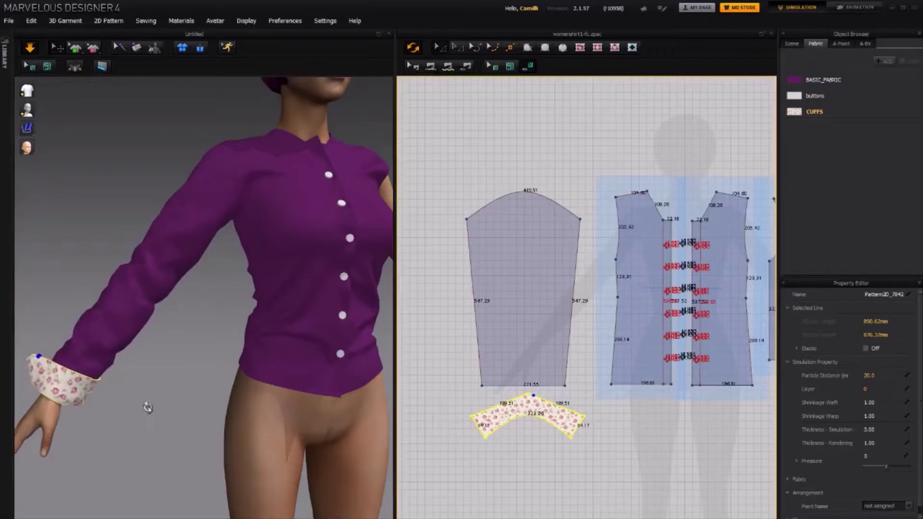
right_drag(147, 408, 144, 392)
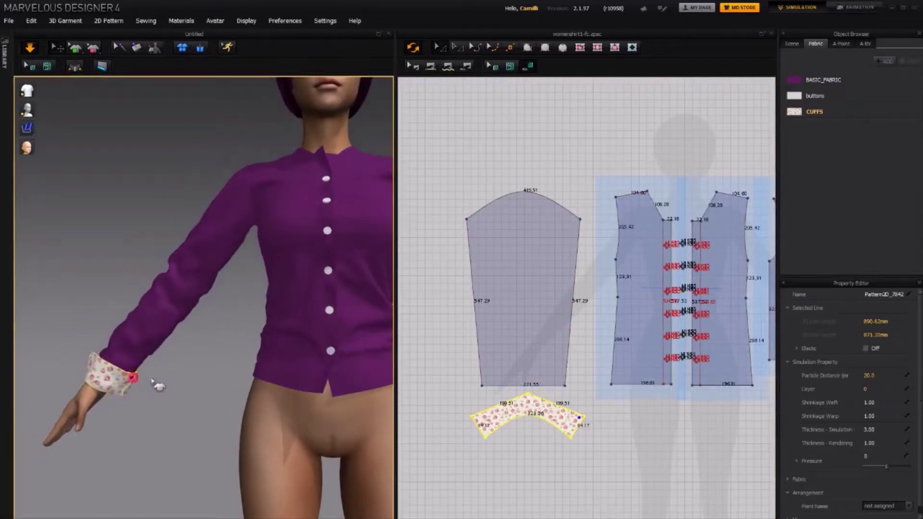
click(159, 397)
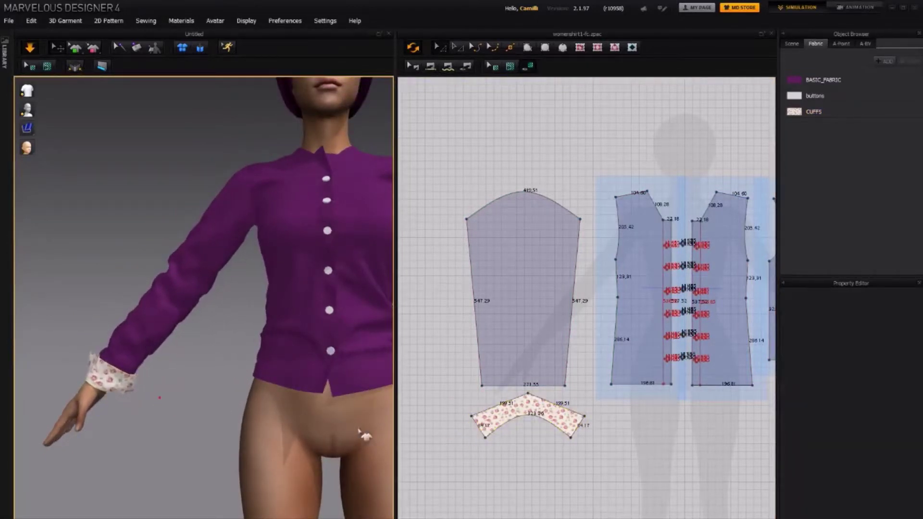
Widen the cuff pattern's flared outer edge by moving its two end corner points outward, to about 227 mm on each half
click(459, 432)
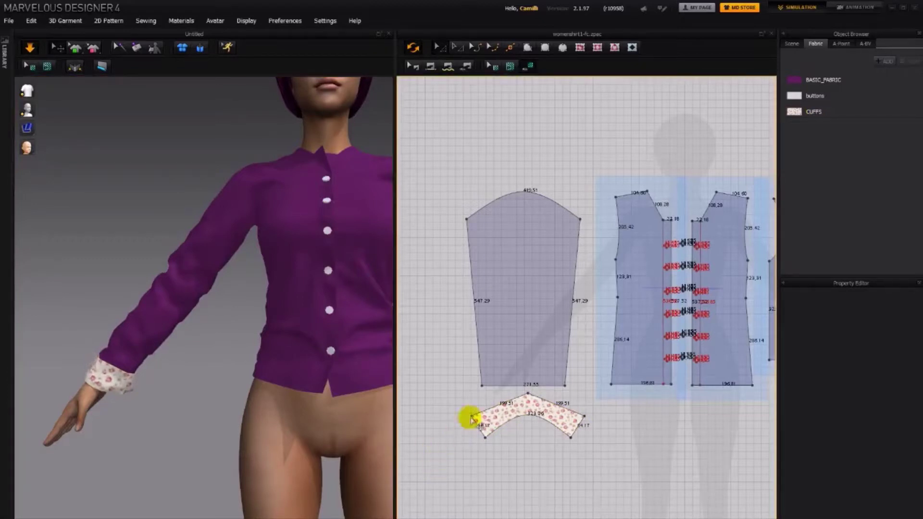
click(473, 419)
drag(472, 419, 466, 428)
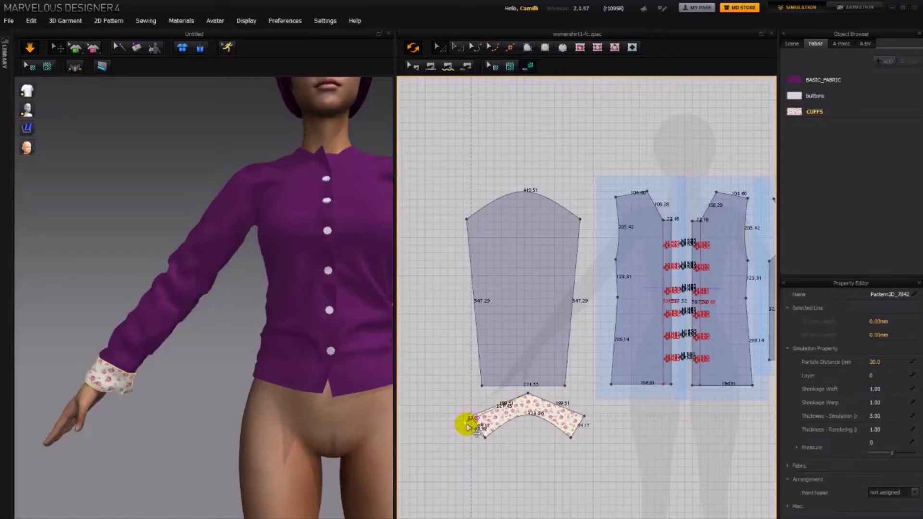
drag(469, 426, 465, 423)
mouse_move(584, 417)
mouse_down()
mouse_move(598, 419)
mouse_move(583, 412)
mouse_move(596, 431)
mouse_move(591, 423)
mouse_up()
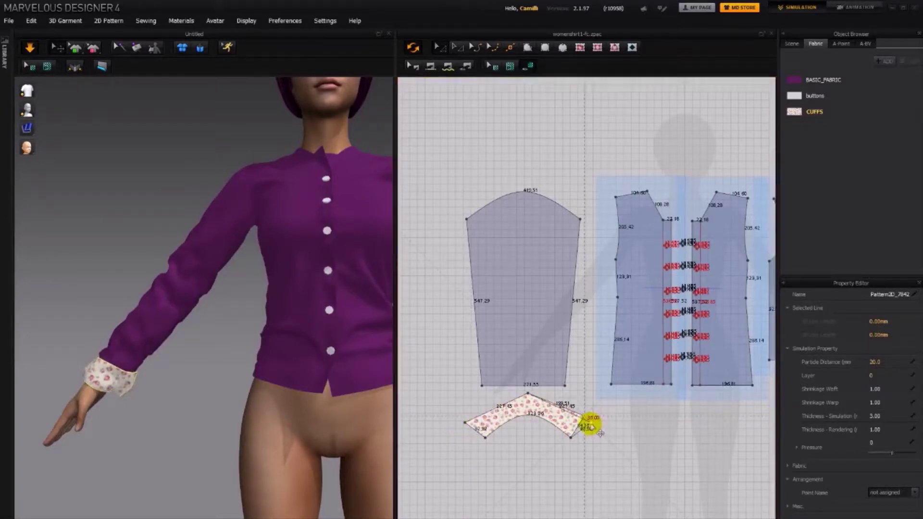
Pull the widened cuff into shape around the wrist from the front and from behind while simulating the garment
right_drag(180, 395, 45, 367)
click(54, 361)
mouse_move(53, 344)
mouse_down()
mouse_move(43, 332)
mouse_move(54, 354)
mouse_up()
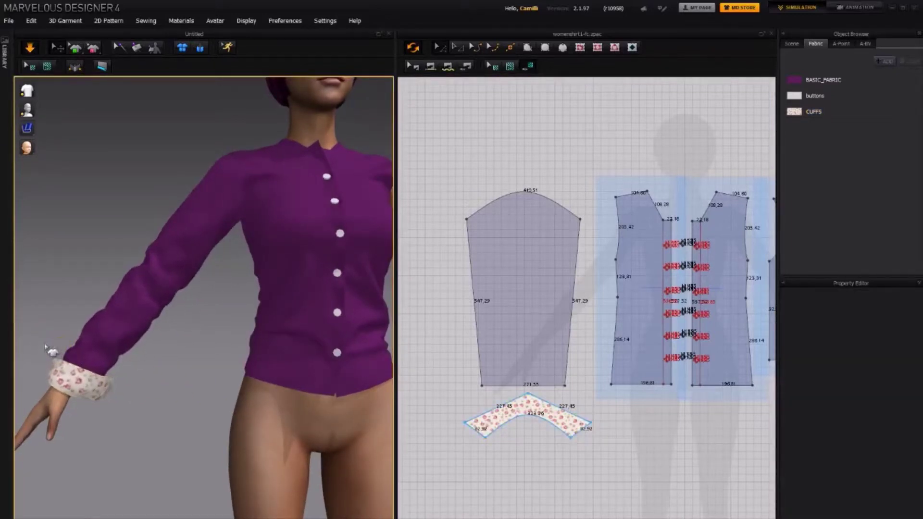
right_drag(60, 356, 226, 373)
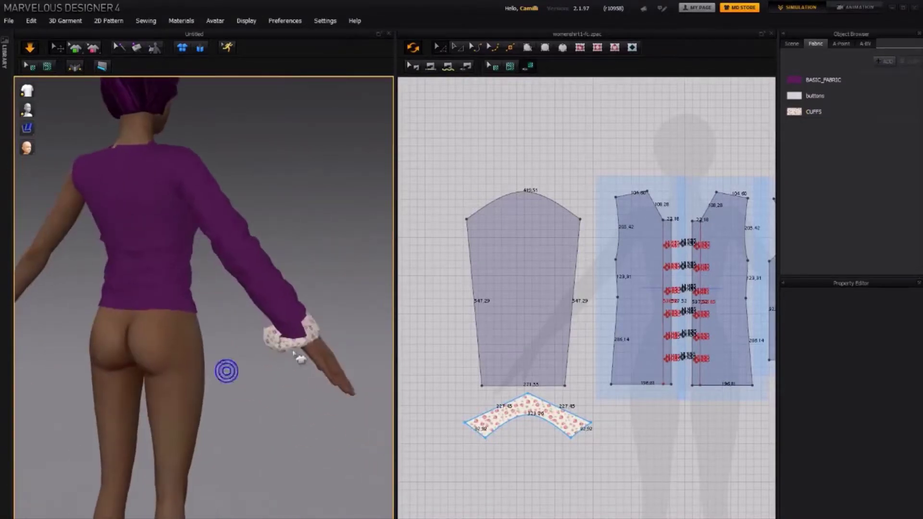
mouse_move(311, 336)
mouse_down()
mouse_move(325, 304)
mouse_move(319, 315)
mouse_move(304, 294)
mouse_move(301, 234)
mouse_move(274, 326)
mouse_move(242, 306)
mouse_move(298, 303)
mouse_move(298, 240)
mouse_move(275, 207)
mouse_up()
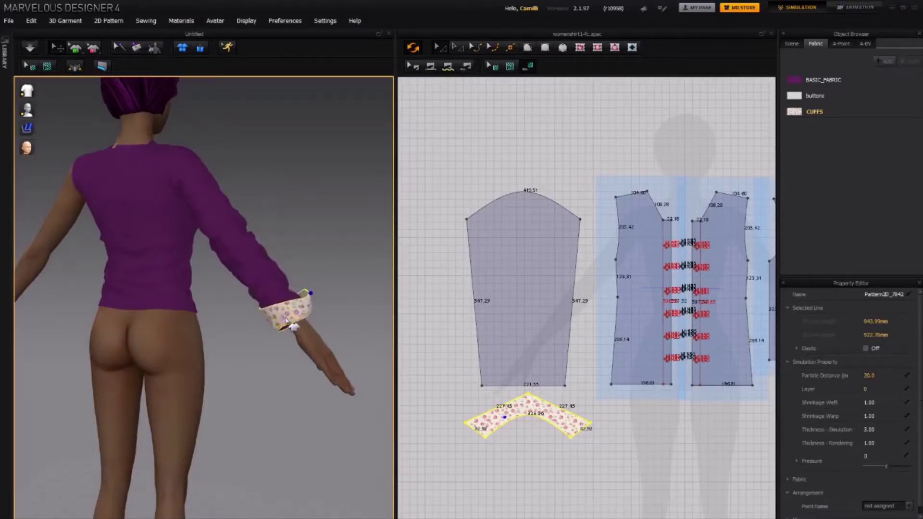
key(space)
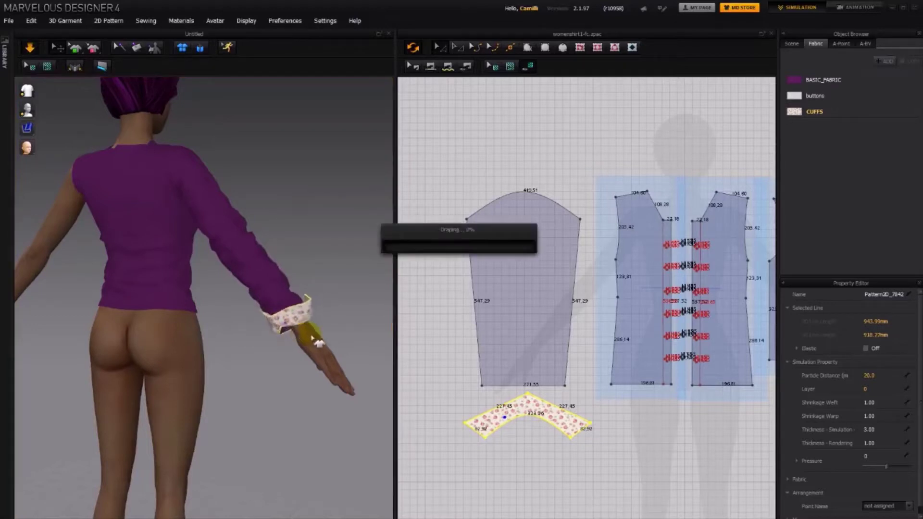
right_drag(315, 335, 150, 353)
middle_drag(150, 353, 270, 399)
right_drag(147, 343, 115, 327)
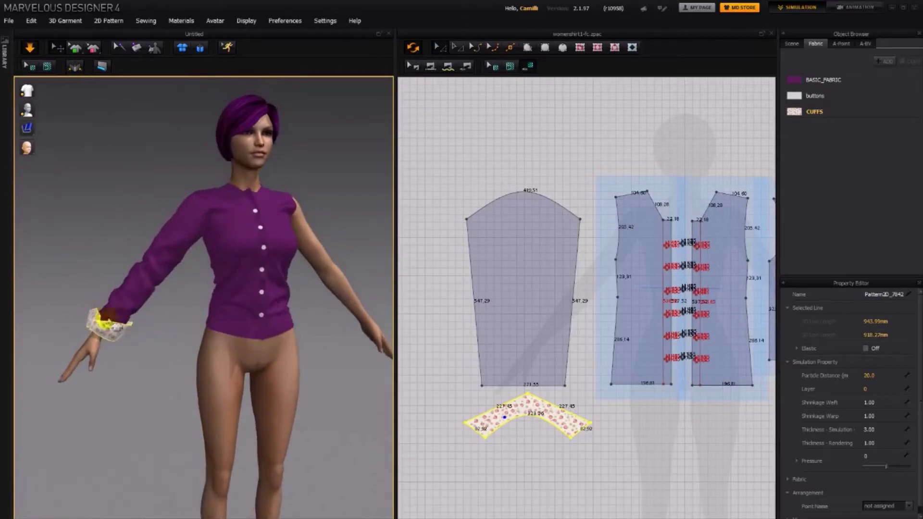
drag(89, 305, 133, 334)
Set the CUFFS fabric's bending to 65 in weft and 75 in warp, and pull the simulated cuff to test its stiffness
click(813, 115)
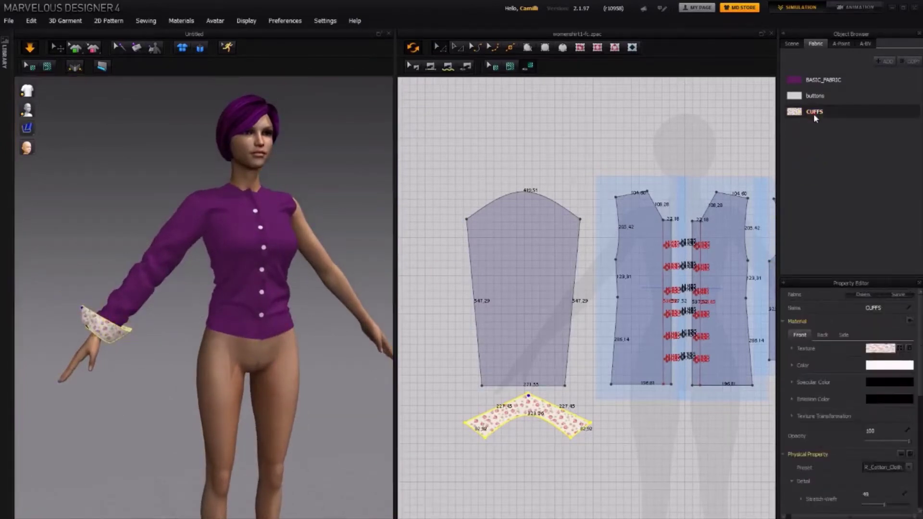
scroll(867, 437, down, 5)
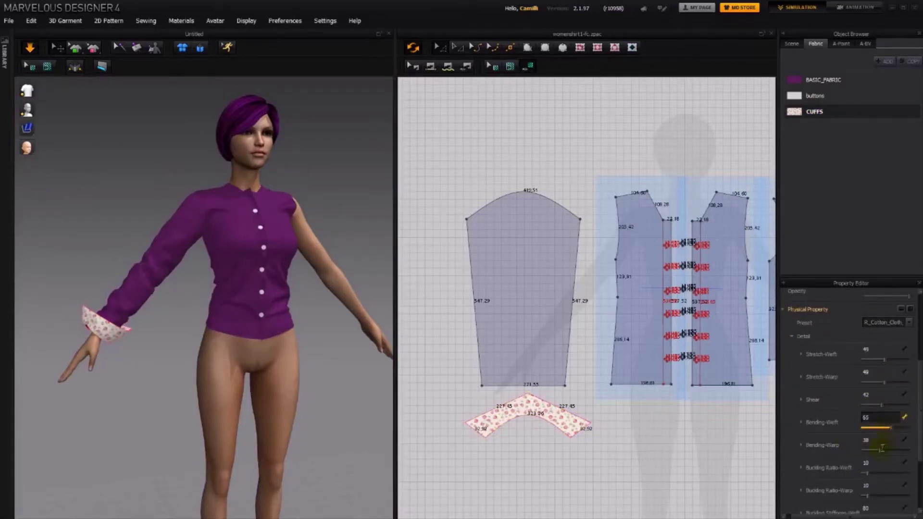
drag(881, 448, 888, 450)
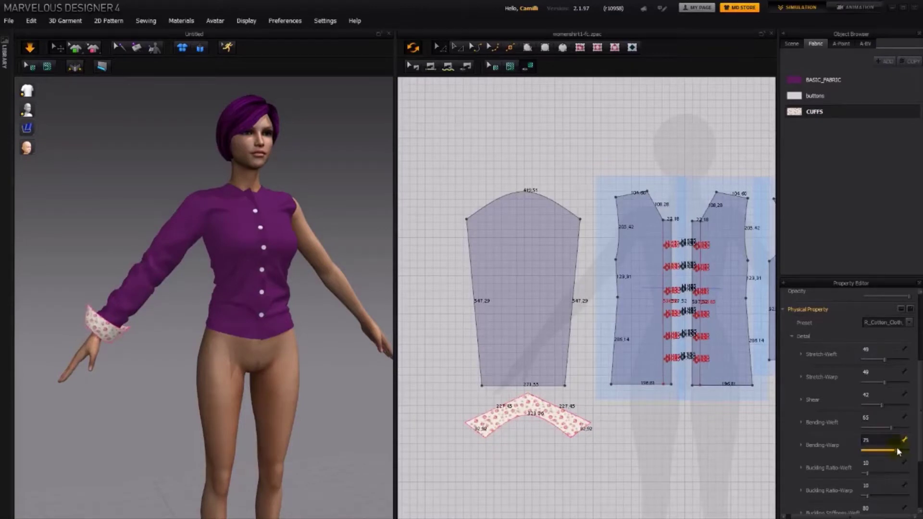
right_drag(167, 394, 149, 363)
scroll(164, 368, up, 3)
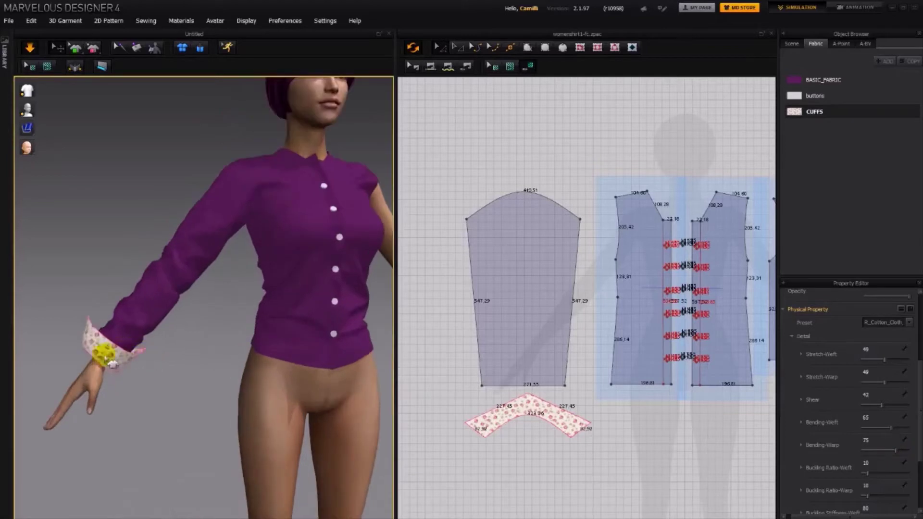
click(93, 359)
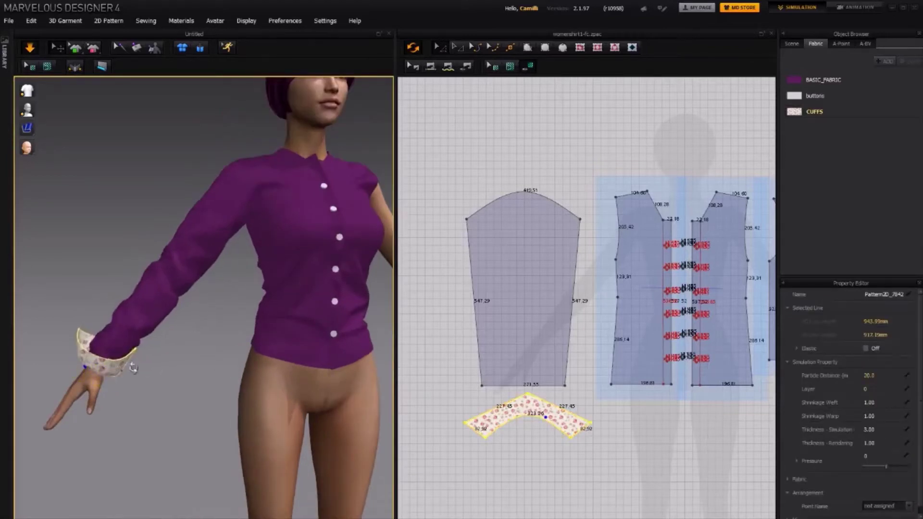
right_drag(128, 365, 170, 337)
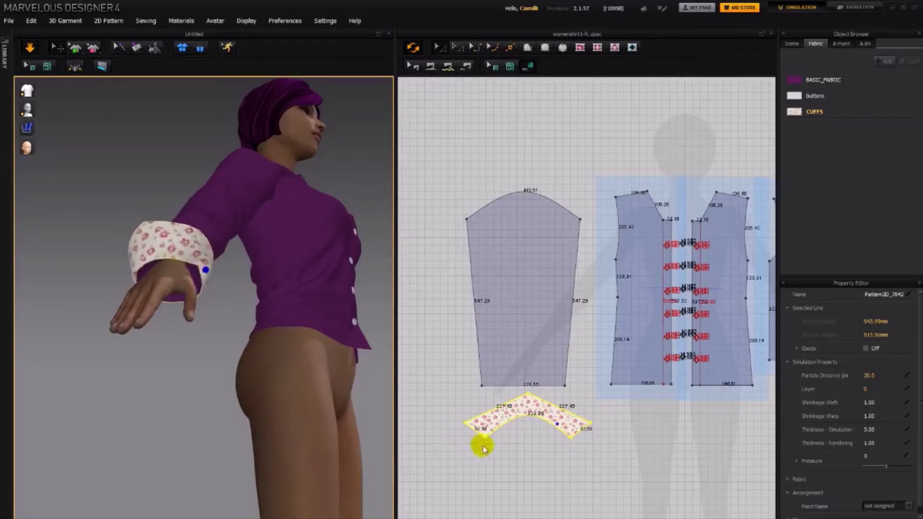
Try an elastic with strength 47 and ratio 97 on the cuff's inner curved edge, and turn the elastic off again
click(517, 434)
click(520, 422)
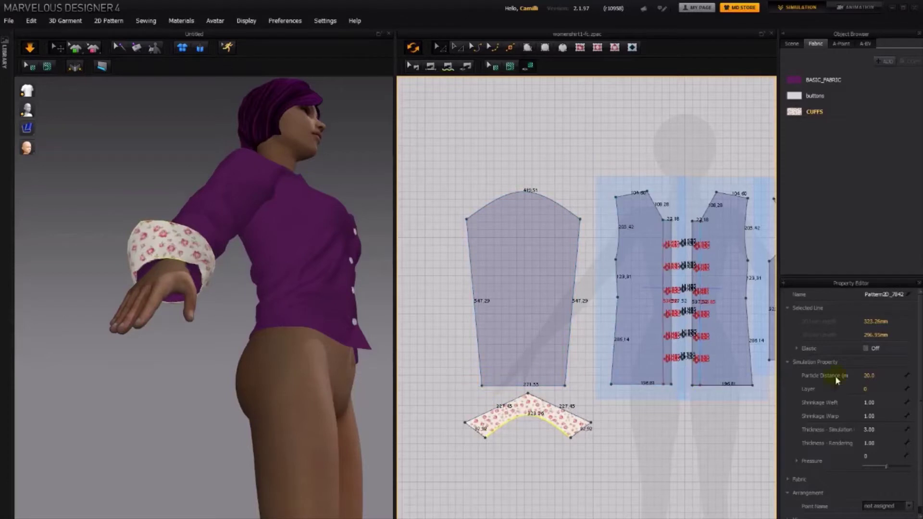
click(866, 348)
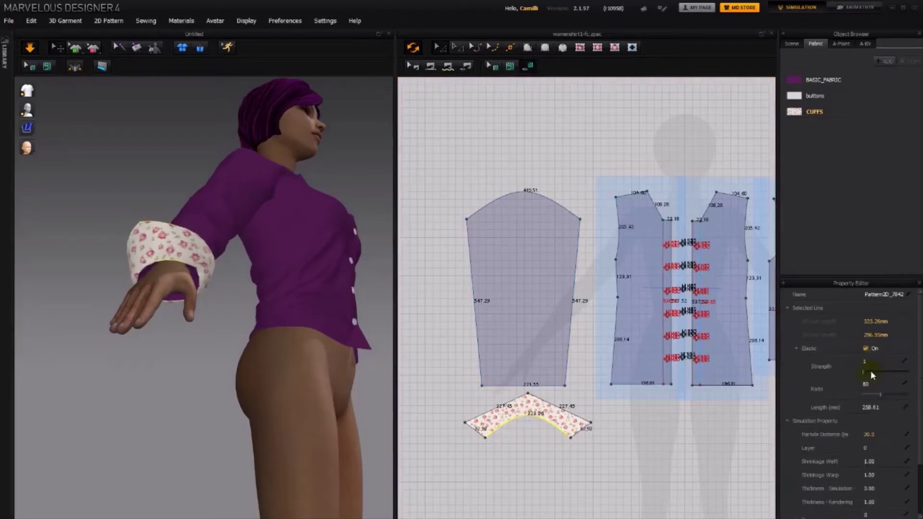
drag(865, 369, 882, 371)
right_drag(389, 380, 228, 373)
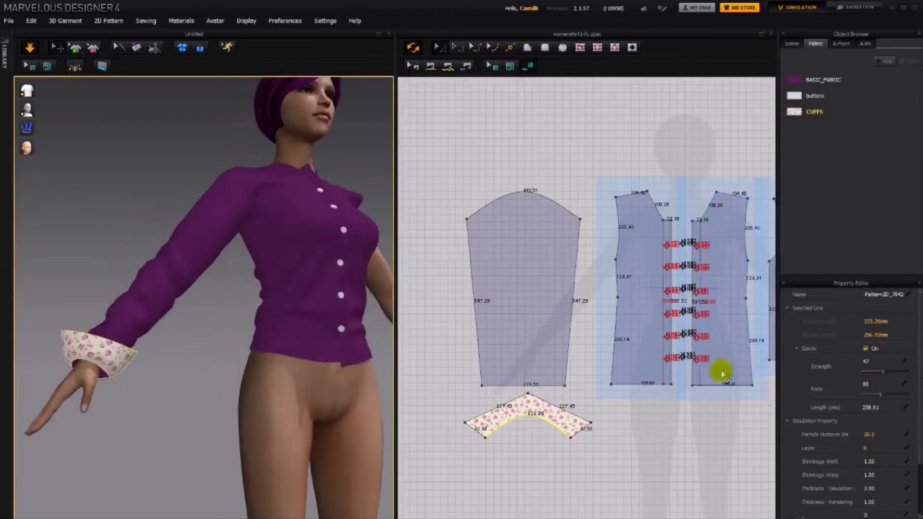
mouse_move(881, 393)
mouse_down()
mouse_move(872, 394)
mouse_move(884, 392)
mouse_up()
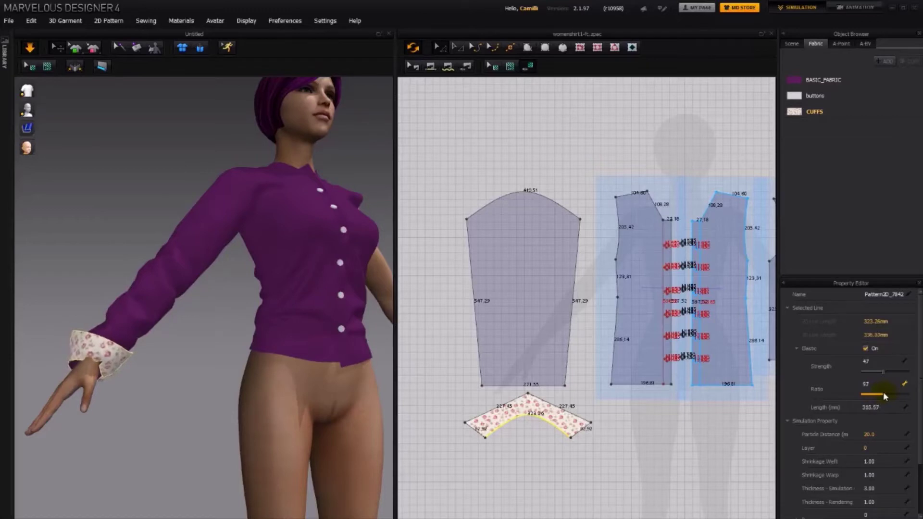
click(865, 348)
click(629, 445)
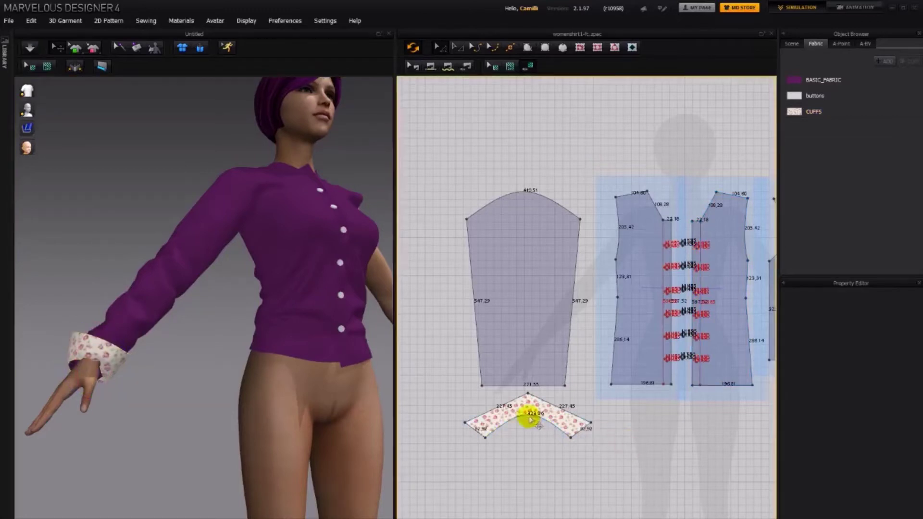
Scale the cuff pattern narrower, to about 205 mm along each half of its outer edge, and simulate the garment
click(520, 409)
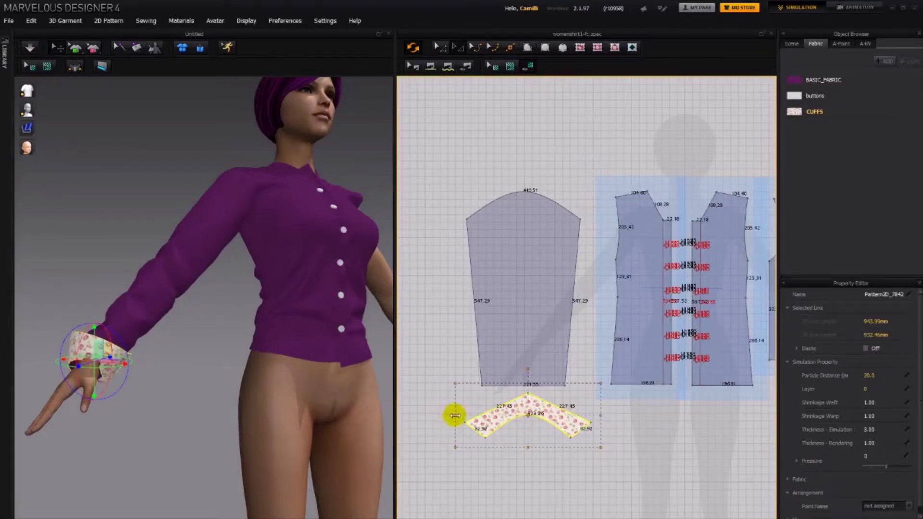
drag(470, 415, 471, 415)
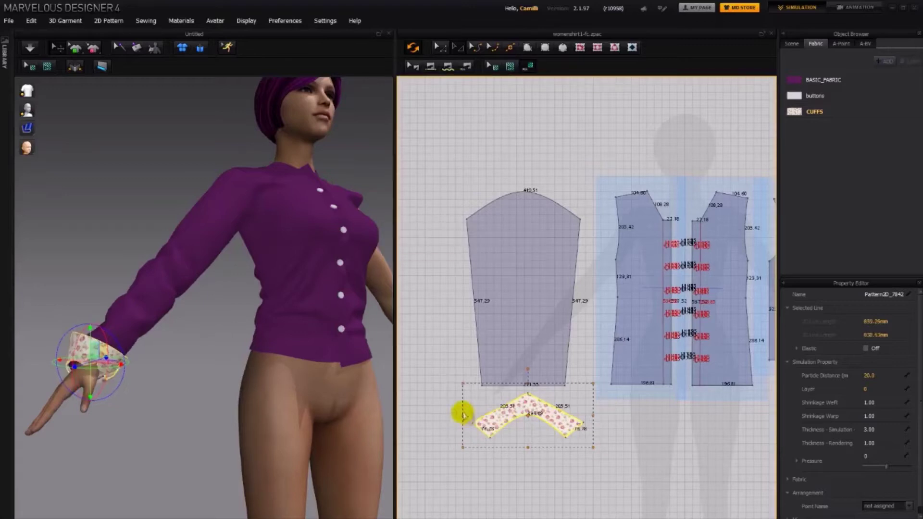
key(space)
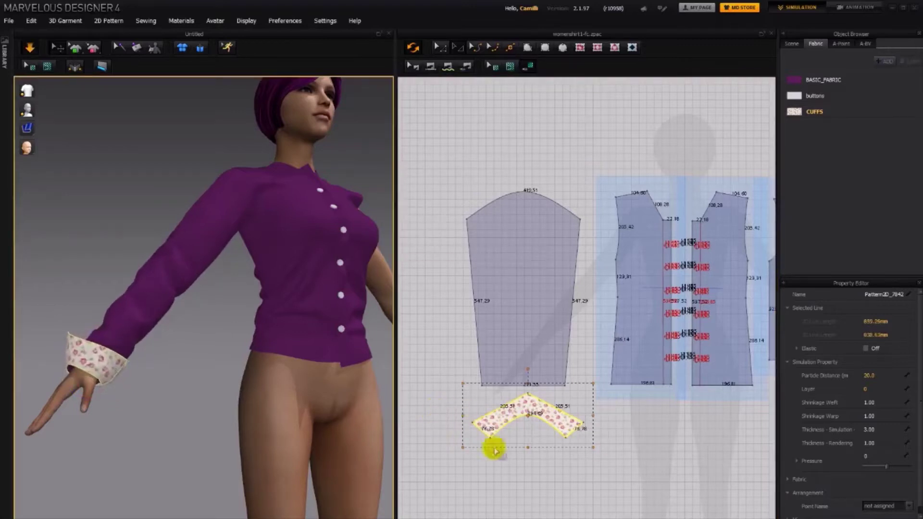
Show the cuff's seam lines, and pull the narrowed cuff into place around the wrist while simulating
key(b)
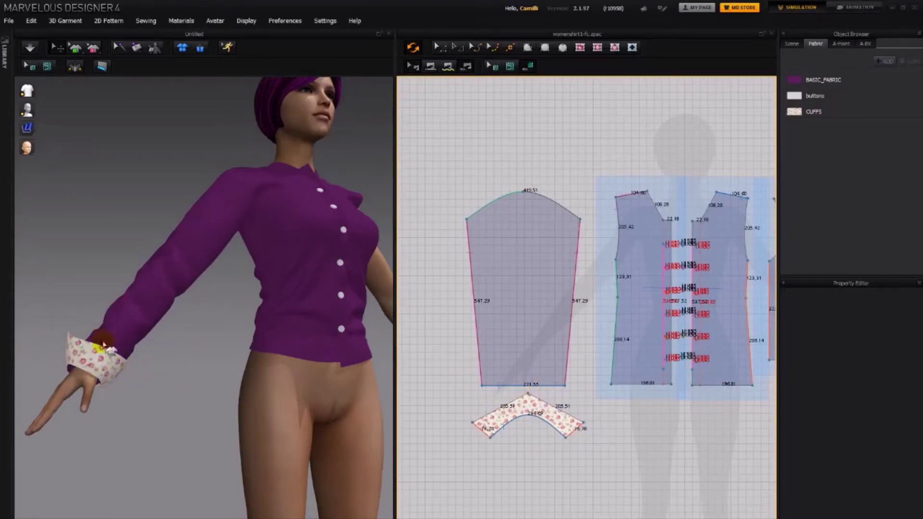
mouse_move(148, 412)
right_down()
mouse_move(117, 412)
mouse_move(132, 412)
right_up()
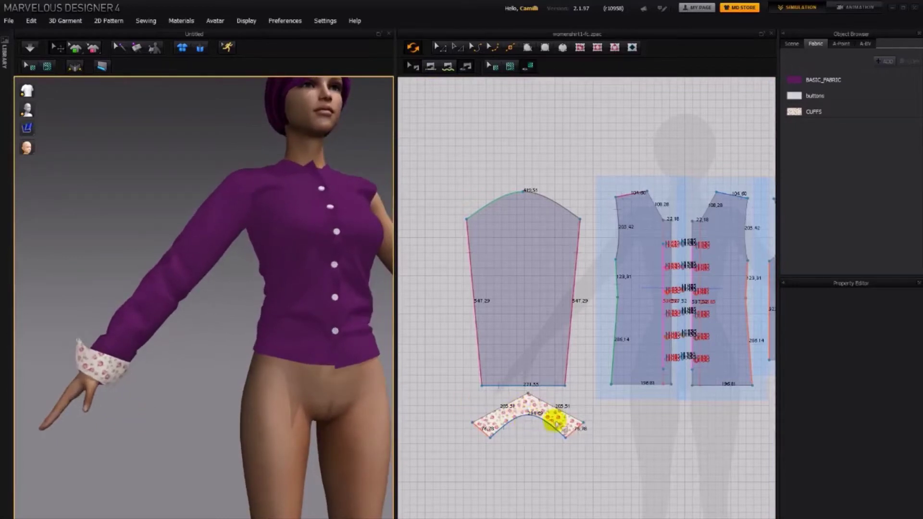
right_drag(171, 360, 148, 375)
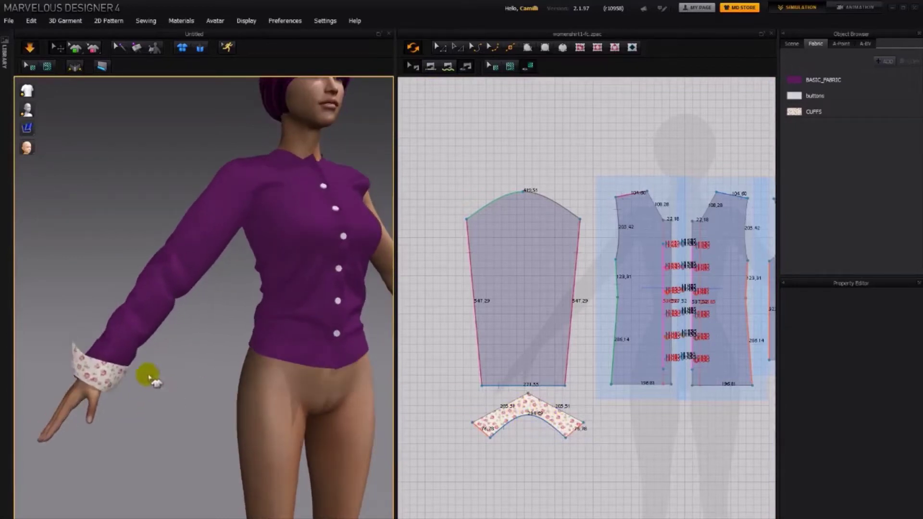
drag(64, 353, 143, 373)
Move the inner curved edge's two end points inward, to about 280 mm of edge length, and shift that edge downward to deepen the cuff
click(406, 433)
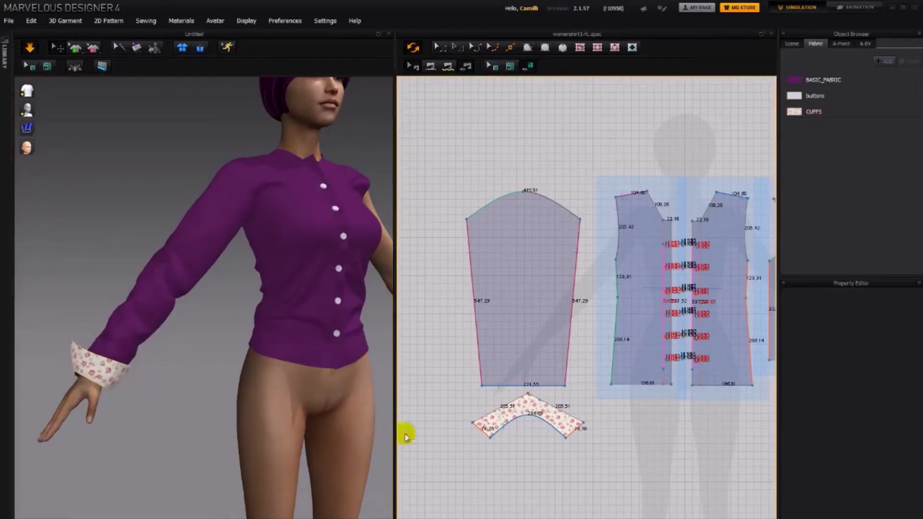
click(490, 439)
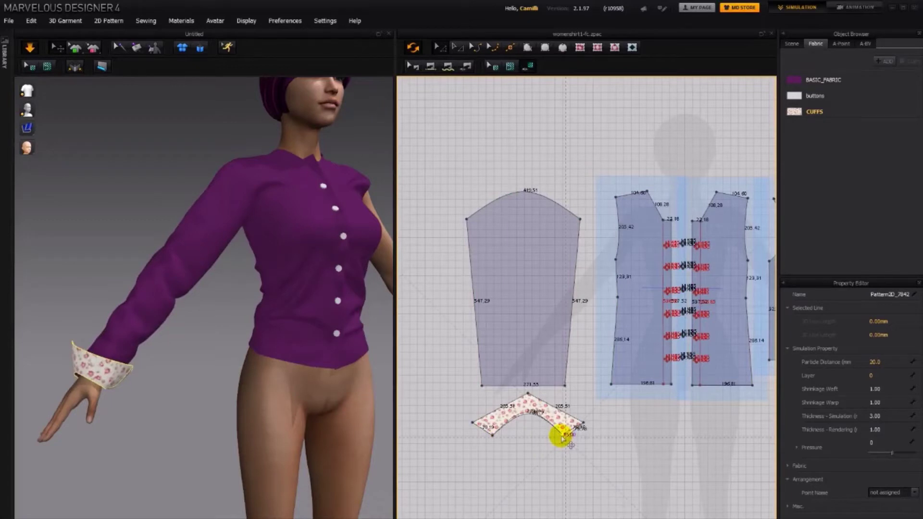
click(562, 438)
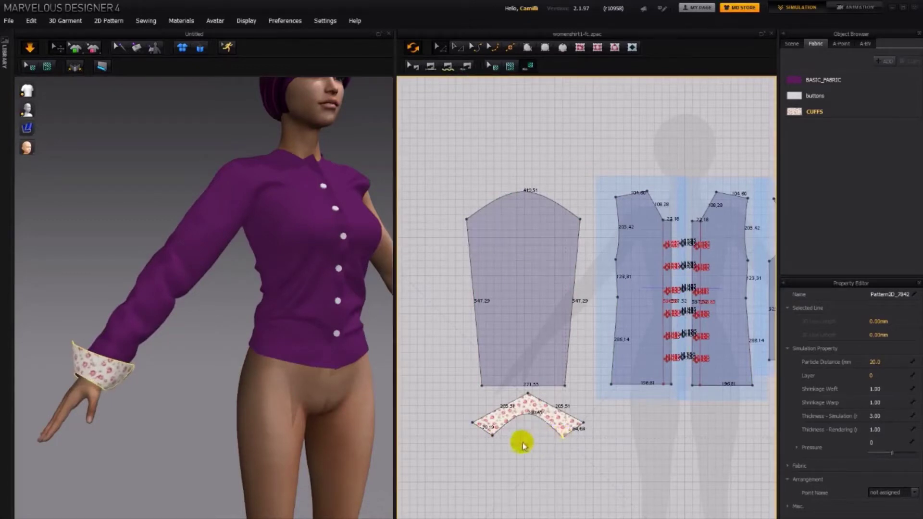
click(526, 416)
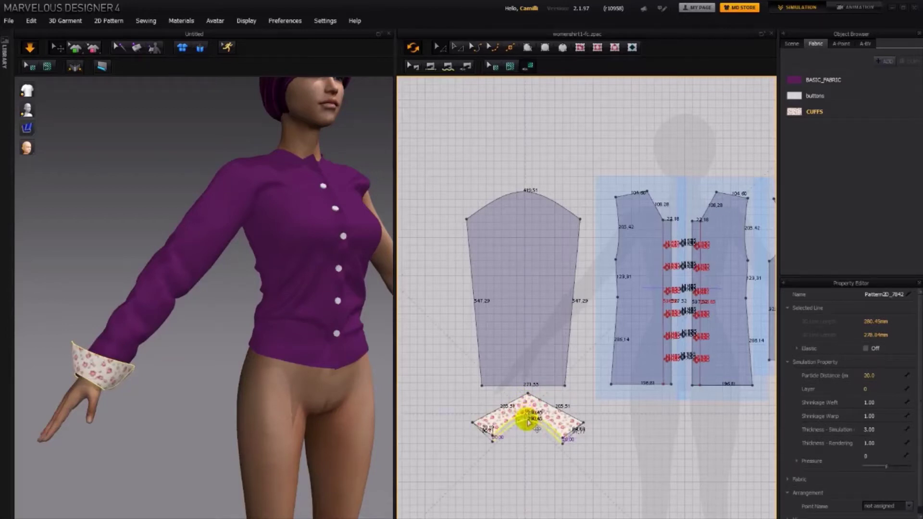
drag(530, 422, 529, 416)
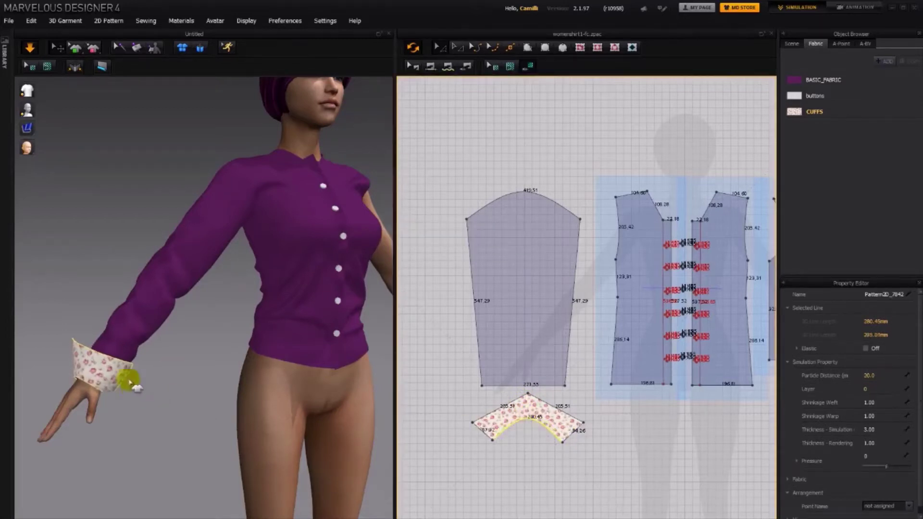
Move the sleeve pattern up away from the cuff pattern and lower its hem edge, lengthening the side edges to about 572 mm
click(96, 339)
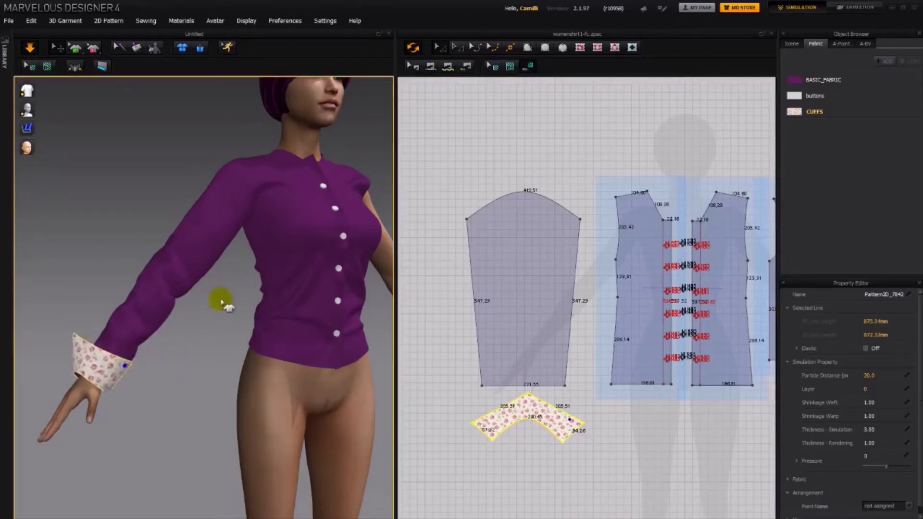
scroll(217, 305, down, 3)
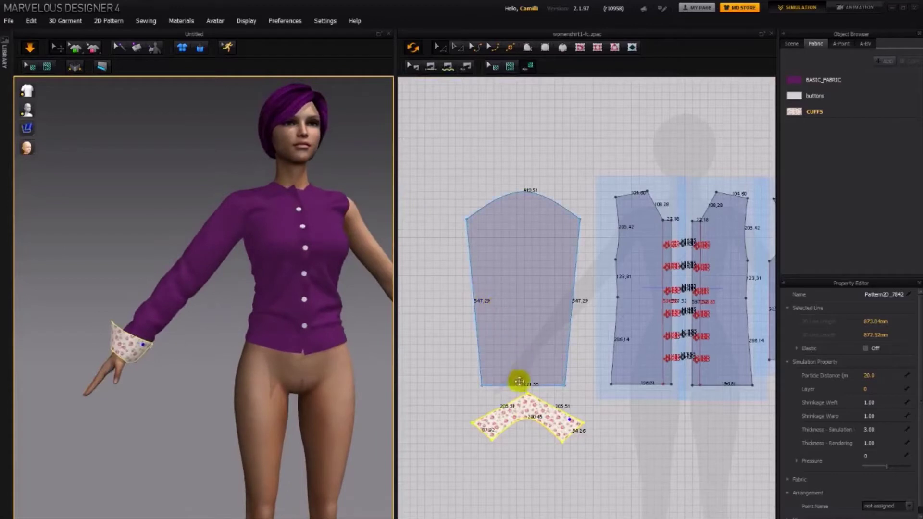
click(540, 314)
drag(536, 287, 536, 283)
click(578, 301)
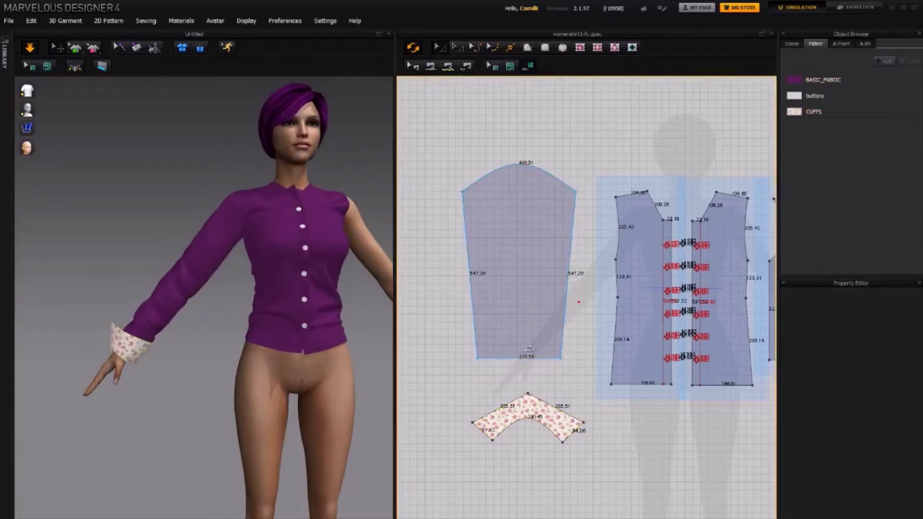
click(531, 358)
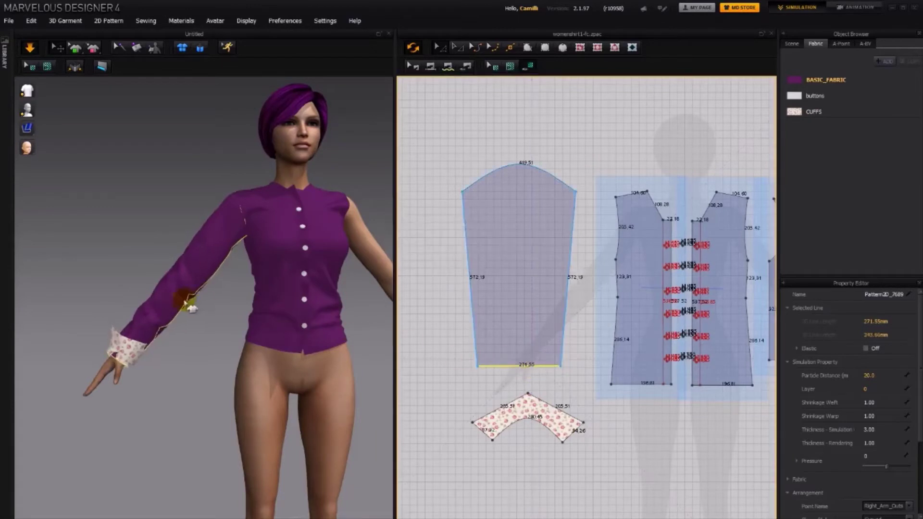
Pull the lengthened sleeve and its cuff into place along the arm while simulating, and stop the simulation
click(165, 306)
drag(196, 280, 163, 313)
click(149, 342)
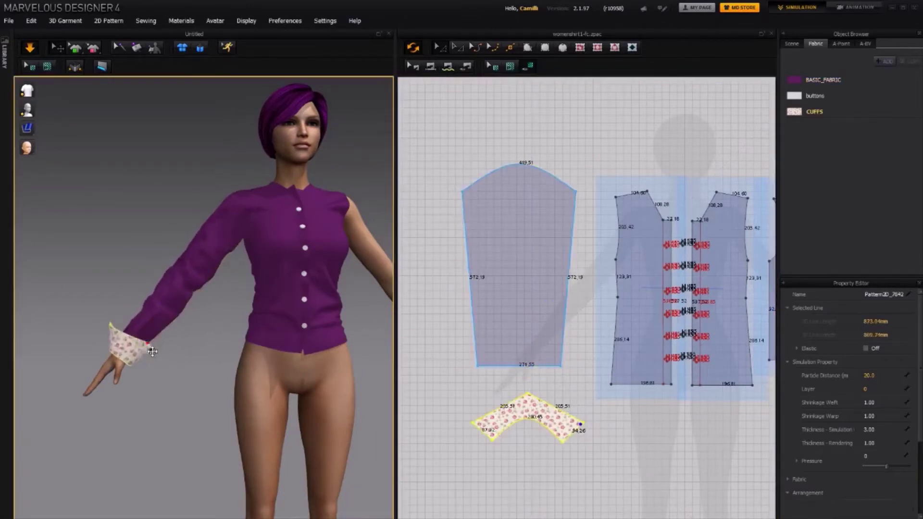
click(180, 368)
right_drag(276, 331, 320, 380)
key(space)
Copy the sleeve and cuff patterns together and place a symmetric paste of them beside the back bodice patterns
click(540, 319)
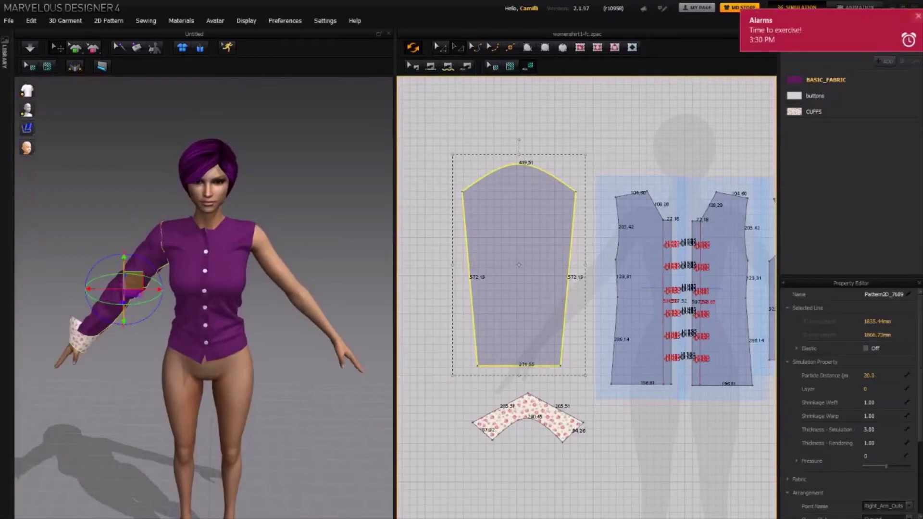
click(918, 17)
shift+click(557, 409)
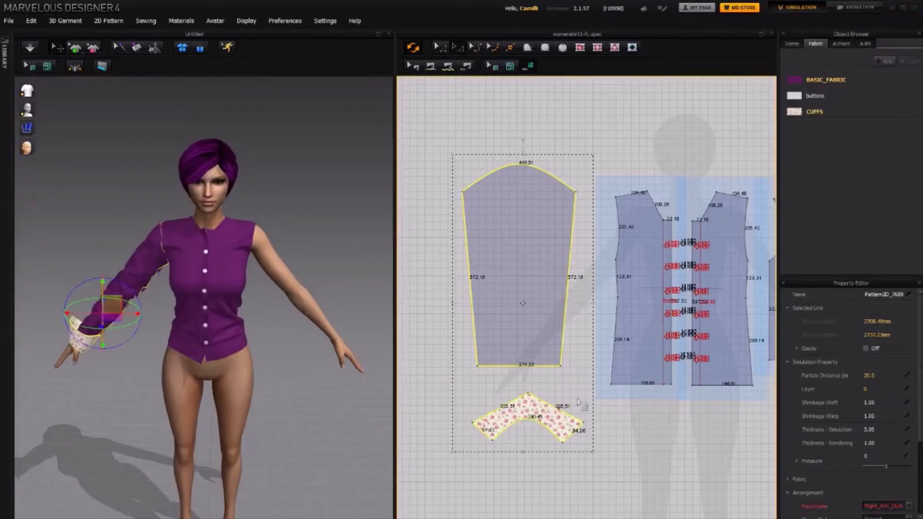
middle_drag(590, 412, 379, 415)
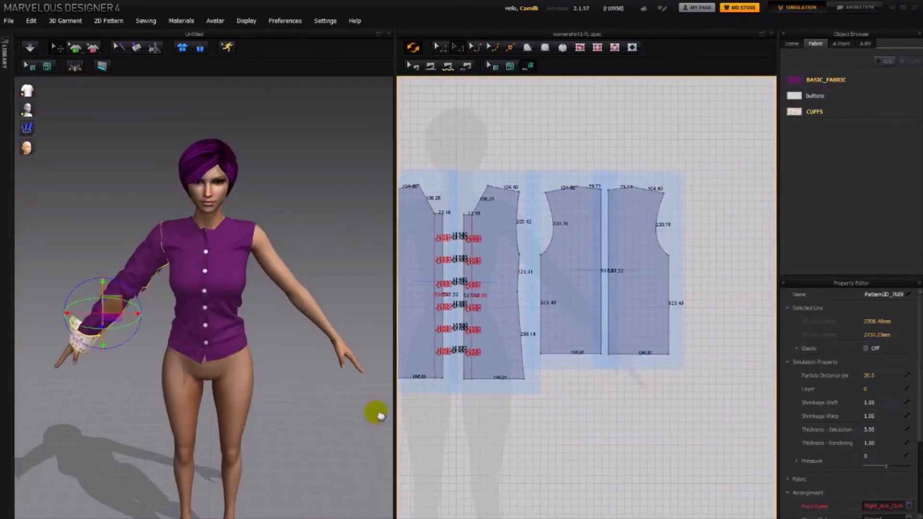
middle_drag(636, 373, 553, 400)
right_click(687, 340)
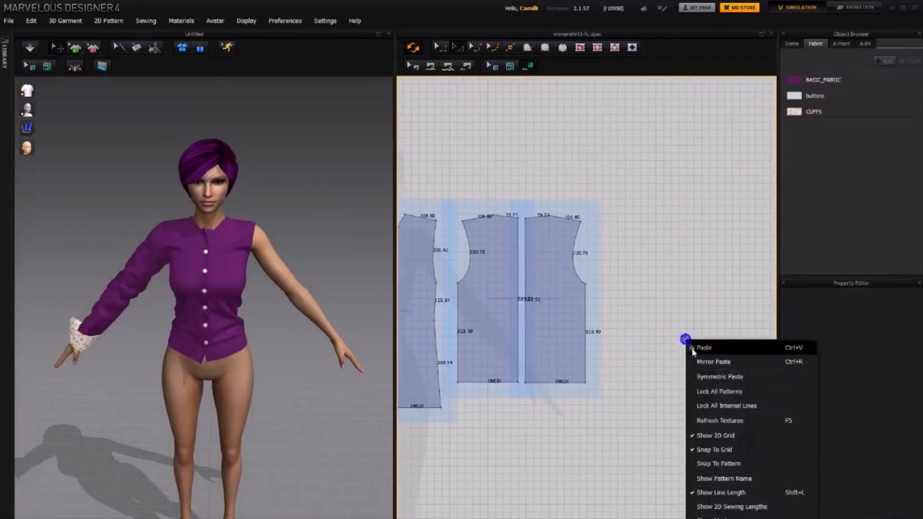
click(716, 378)
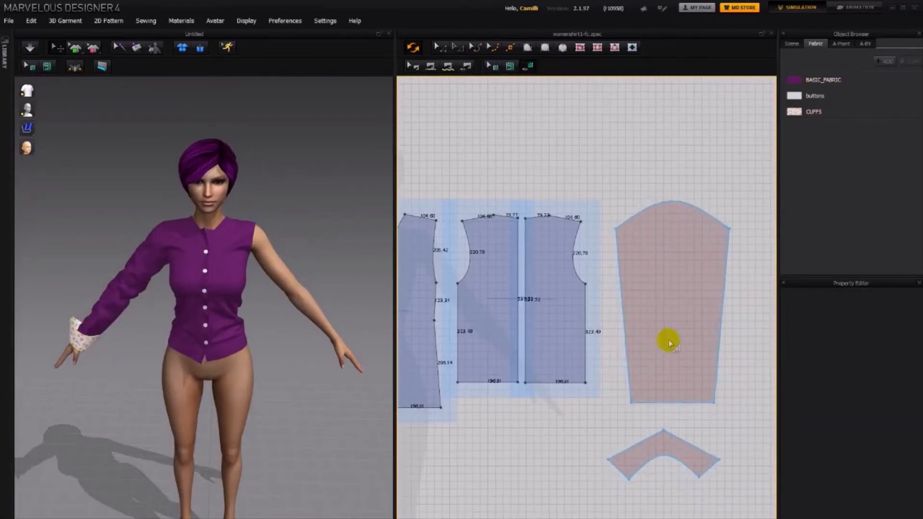
click(709, 419)
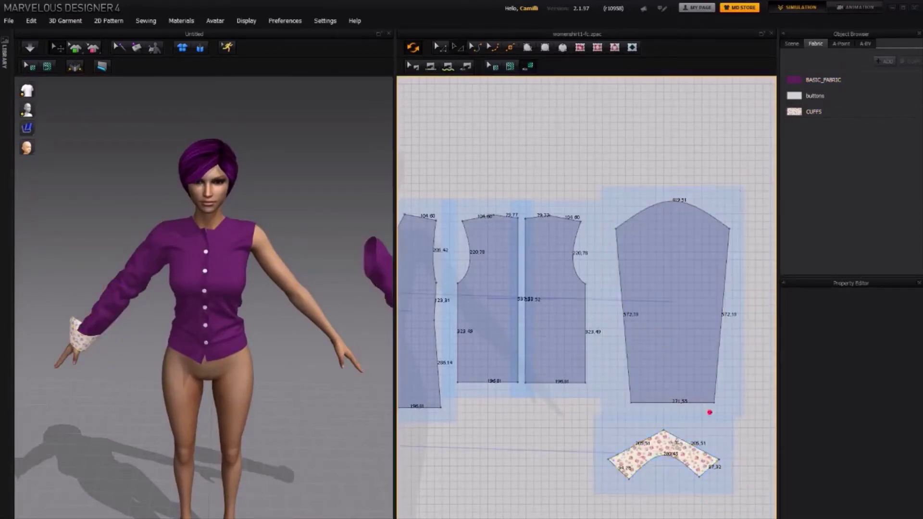
Shift the mirrored cuff pattern so it is centred closely beneath the mirrored sleeve, and show the seam lines with Segment Sewing
click(680, 445)
drag(691, 437, 689, 437)
key(n)
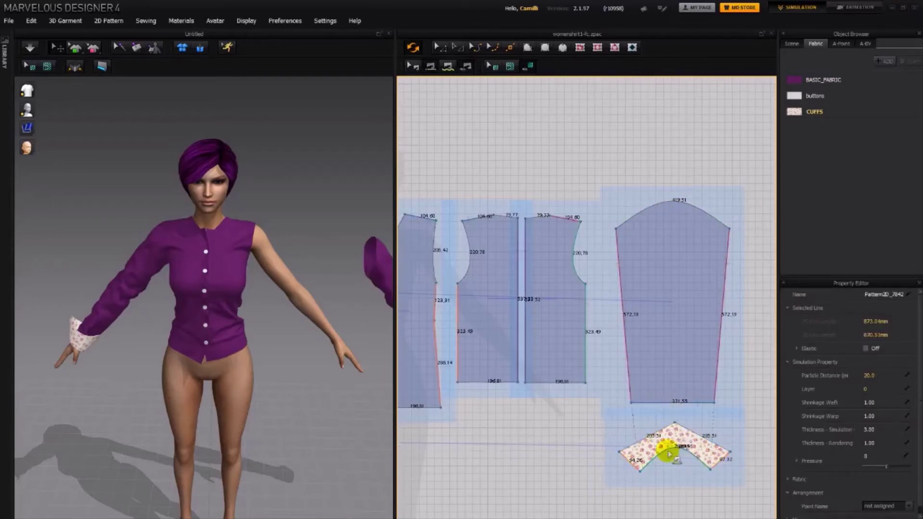
Select the mirrored sleeve and cuff together and move them sideways in 3D onto the avatar's bare arm
scroll(362, 325, down, 5)
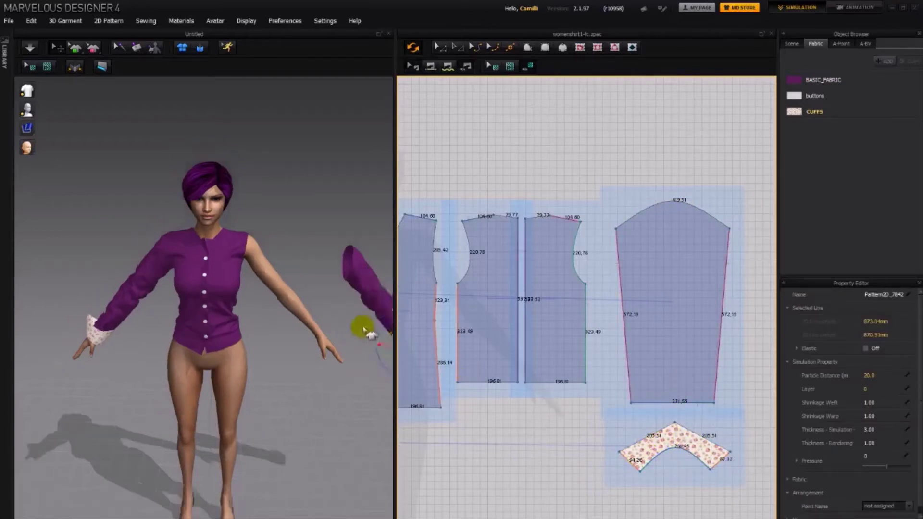
click(652, 330)
click(651, 337)
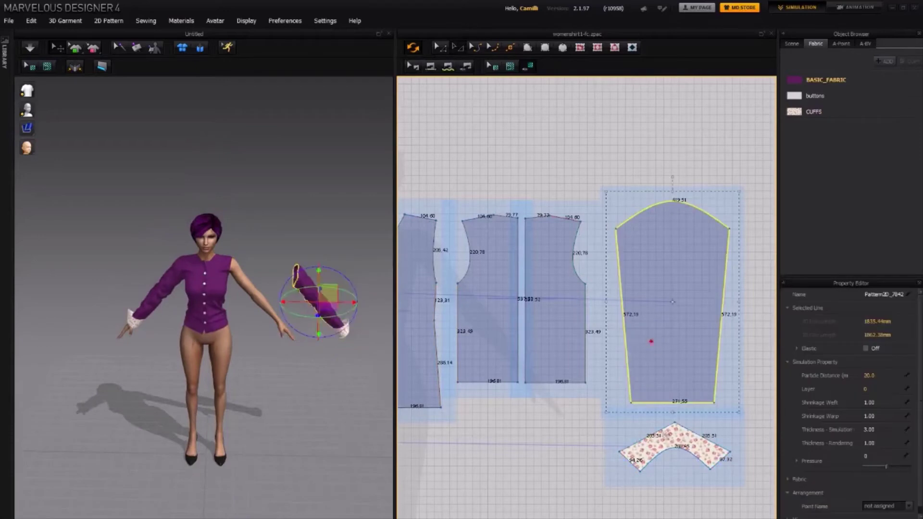
shift+click(667, 440)
right_drag(279, 333, 290, 332)
drag(292, 279, 240, 284)
Adjust the mirrored sleeve and cuff in depth so they wrap the arm and meet the open armhole
right_drag(302, 309, 254, 252)
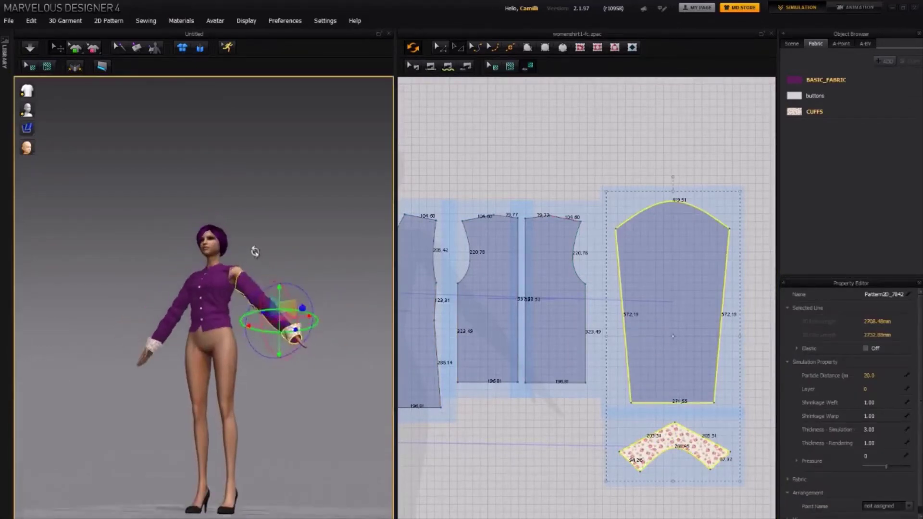
drag(247, 277, 239, 269)
right_drag(239, 268, 175, 339)
drag(206, 347, 205, 347)
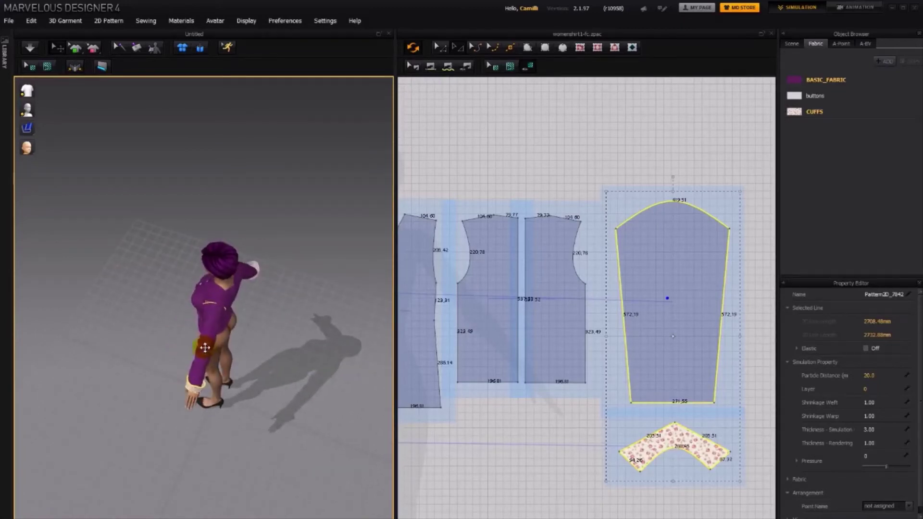
right_drag(212, 356, 311, 321)
scroll(311, 321, up, 5)
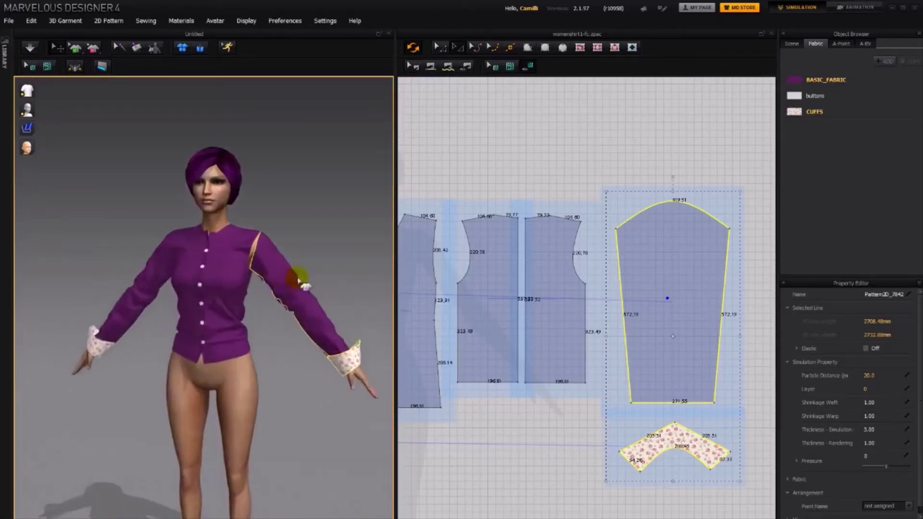
scroll(258, 332, up, 2)
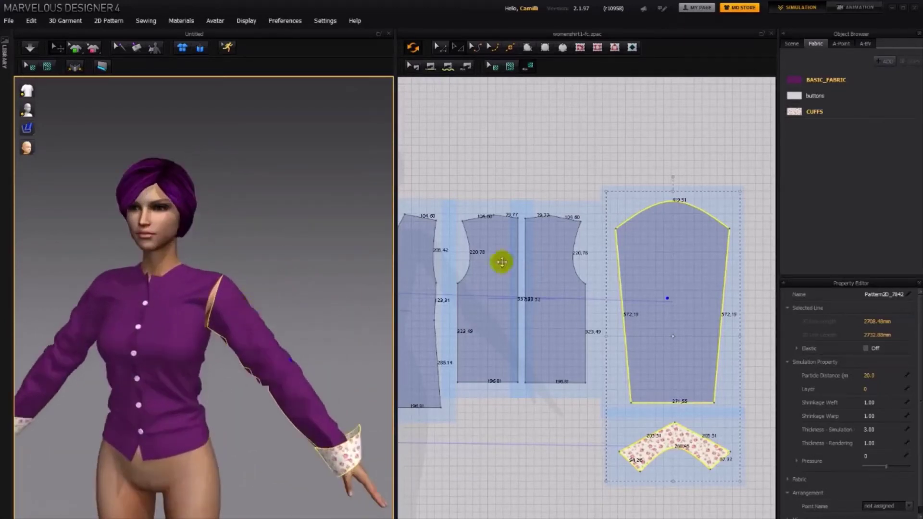
click(224, 300)
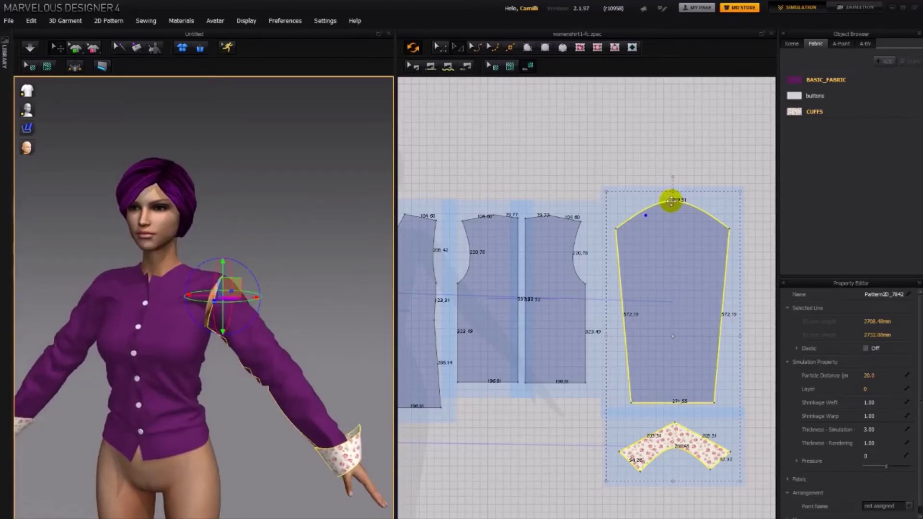
Sew the front half of the mirrored sleeve's cap to the front armhole and the other half to the back armhole
click(671, 202)
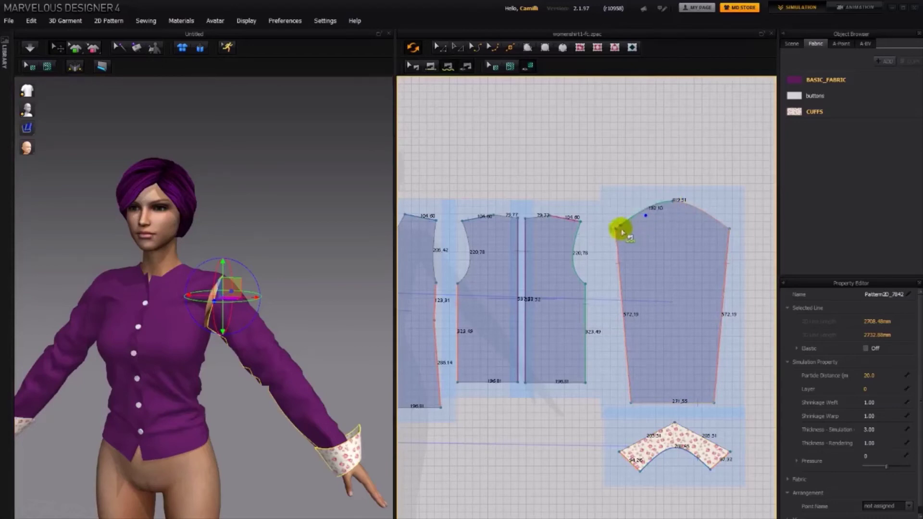
drag(623, 233, 618, 231)
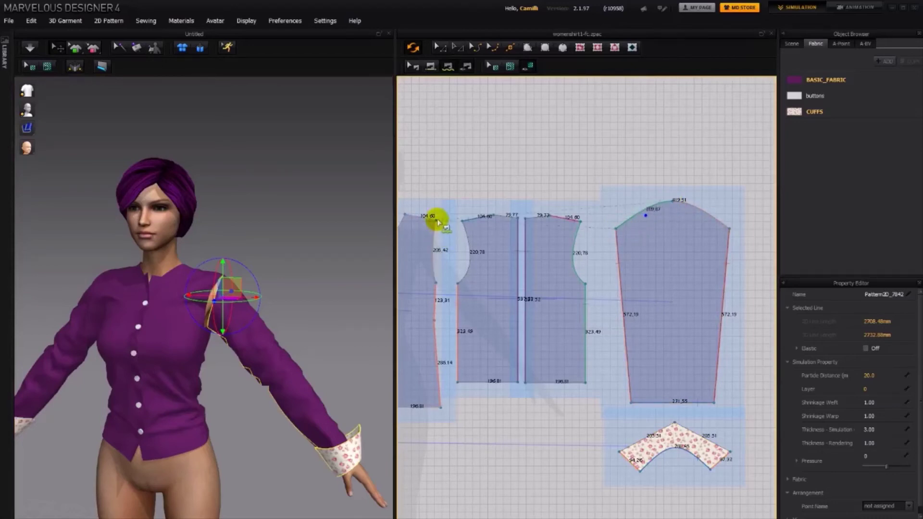
drag(437, 221, 437, 280)
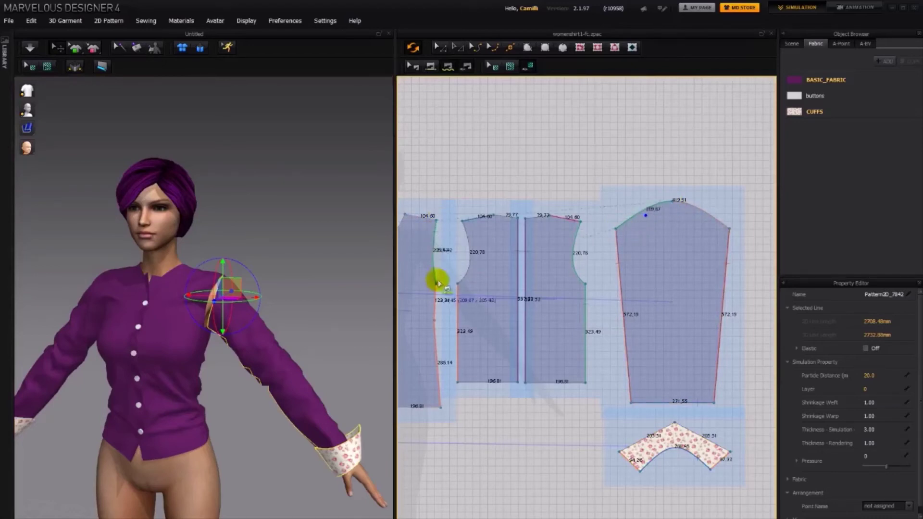
click(677, 202)
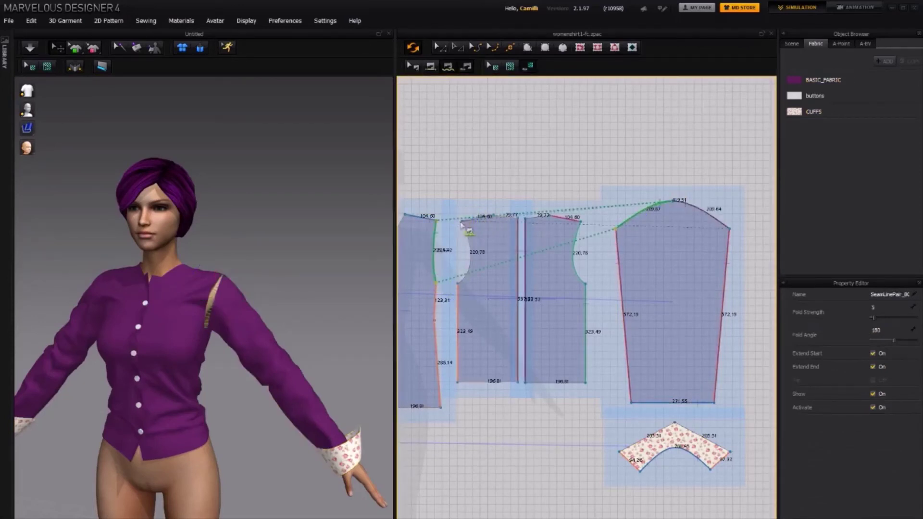
drag(460, 221, 459, 282)
Simulate the garment with the newly sewn sleeve, and pull the other sleeve near the back underarm into place
right_drag(246, 311, 171, 367)
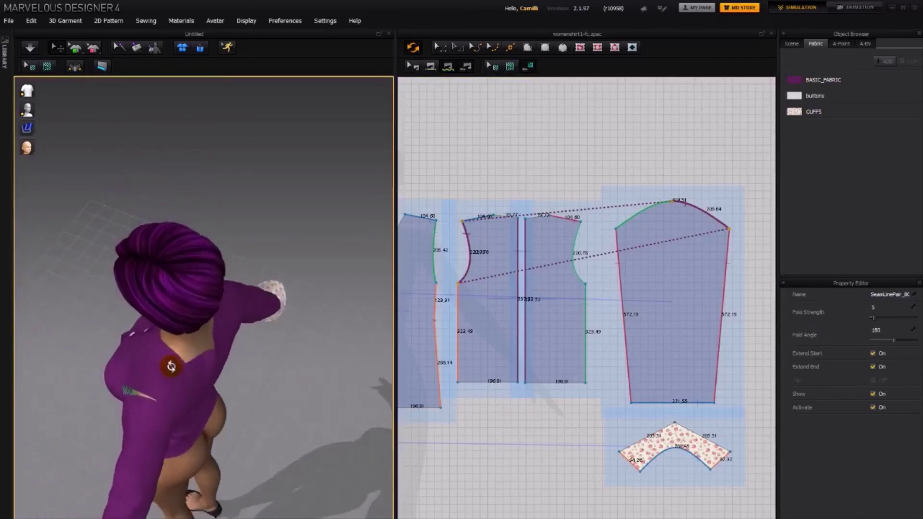
right_drag(251, 408, 208, 357)
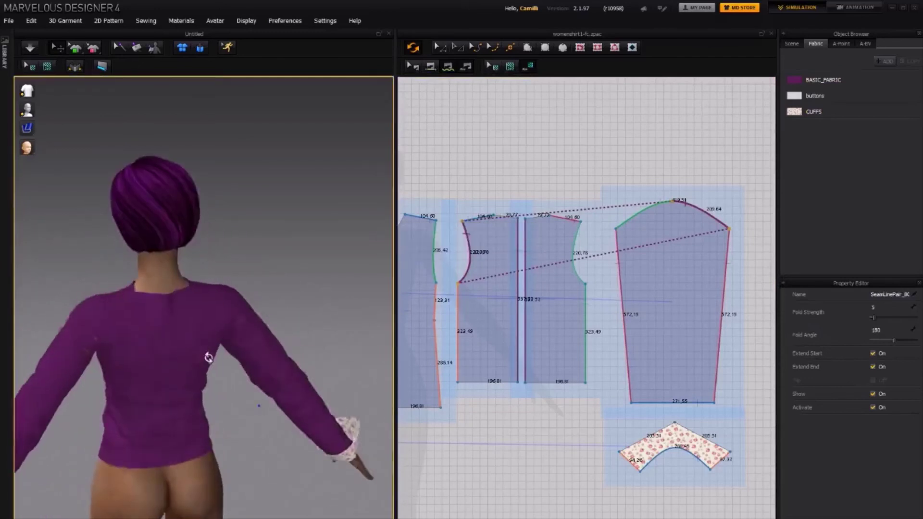
key(space)
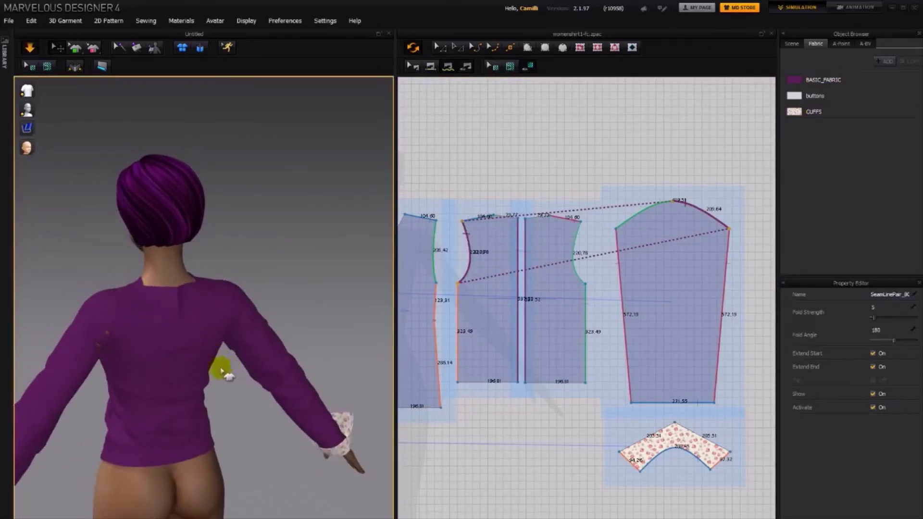
click(91, 359)
right_drag(221, 371, 158, 261)
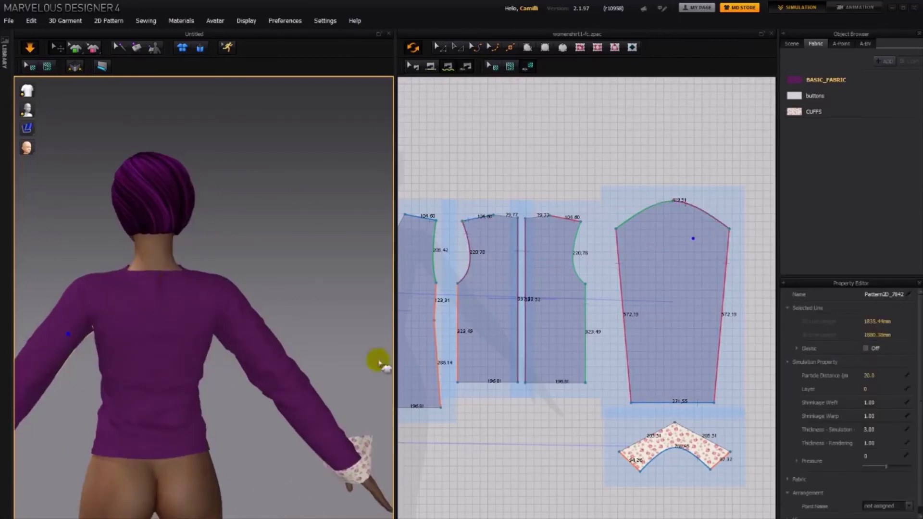
Move the top centre-back points of the back patterns inward, shortening each back neckline edge to about 60 mm
right_drag(540, 272, 567, 268)
click(548, 206)
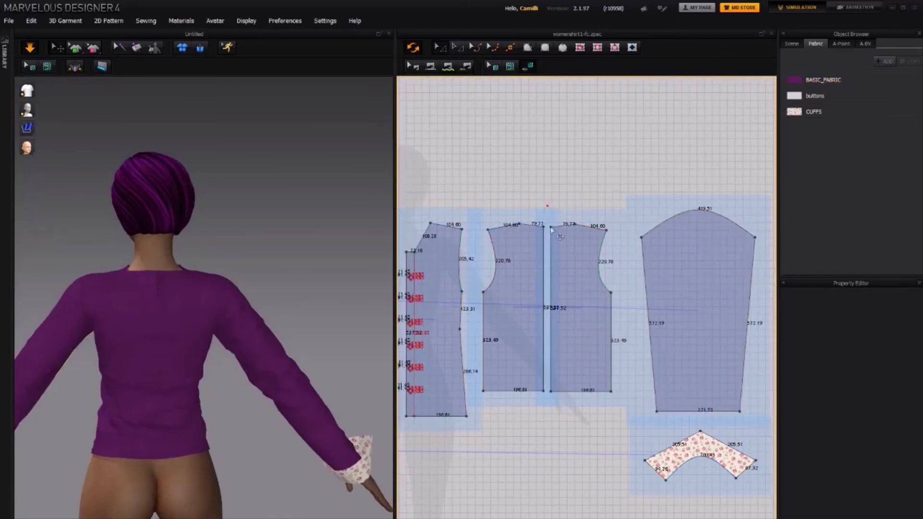
click(544, 229)
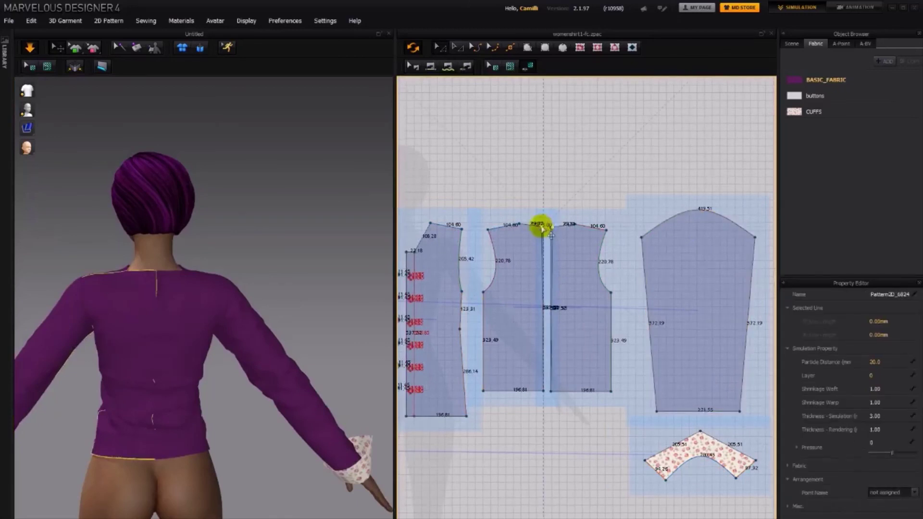
click(264, 246)
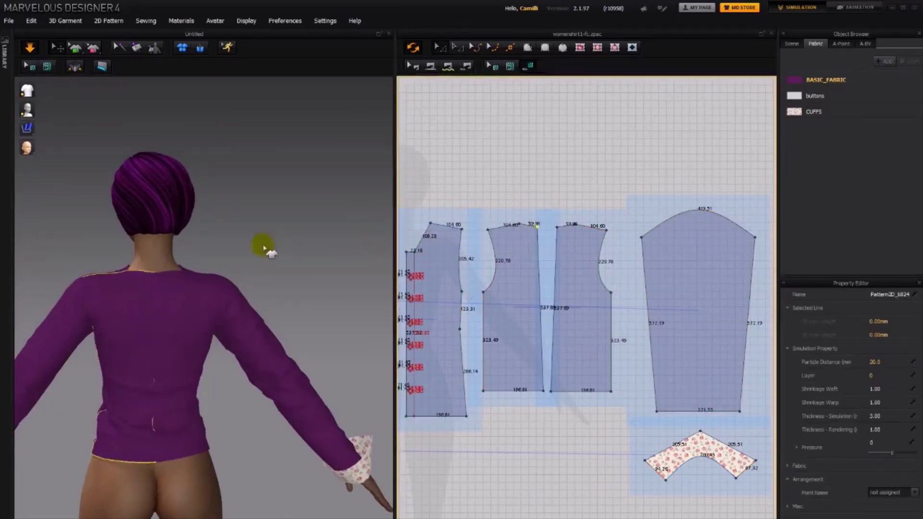